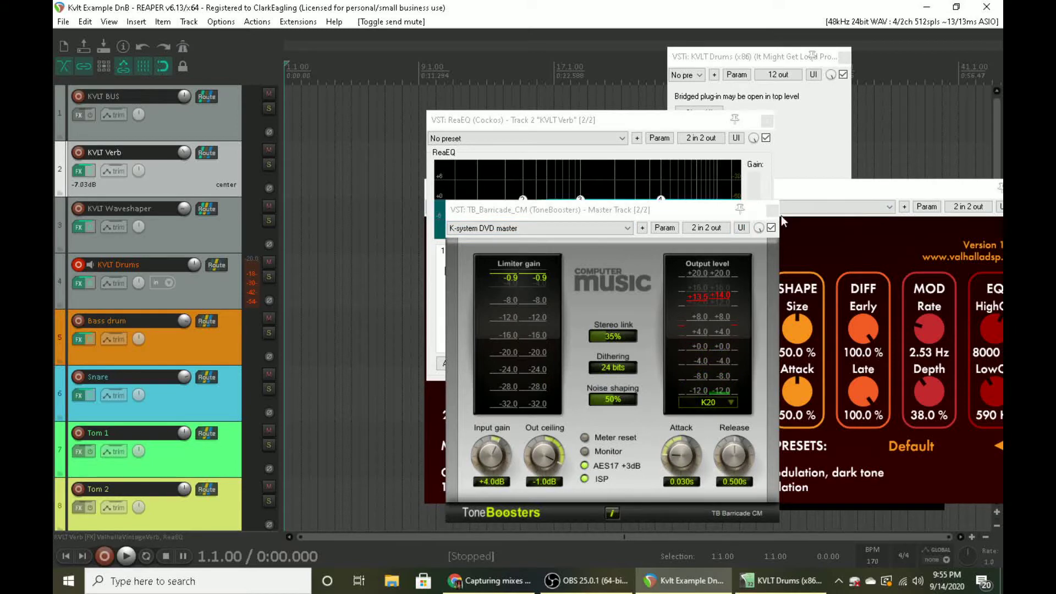
- Close the floating TB_Barricade, ReaEQ and ValhallaVintageVerb plugin windows and show the mixer
{"action": "left_click", "coordinate": [773, 210]}
{"action": "left_click", "coordinate": [768, 121]}
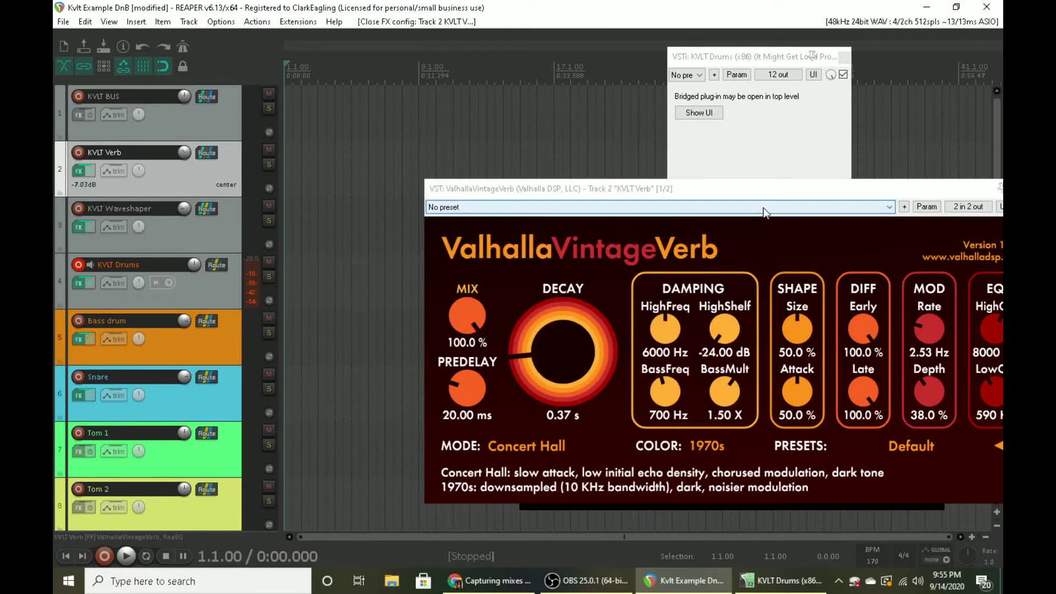
{"action": "left_click_drag", "start_coordinate": [770, 185], "coordinate": [601, 156]}
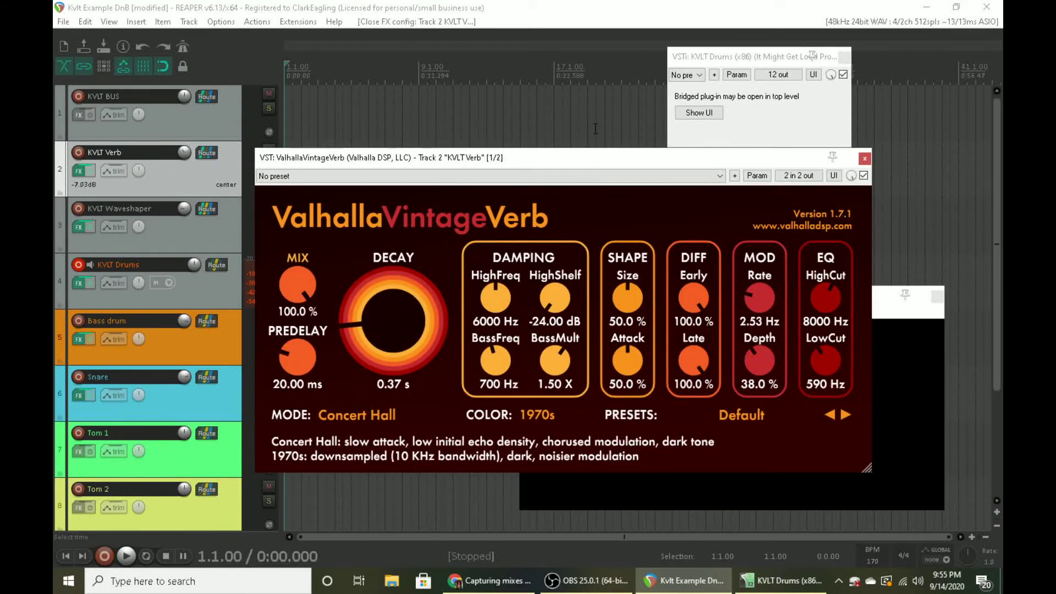
{"action": "left_click", "coordinate": [865, 159]}
{"action": "key", "text": "ctrl+m"}
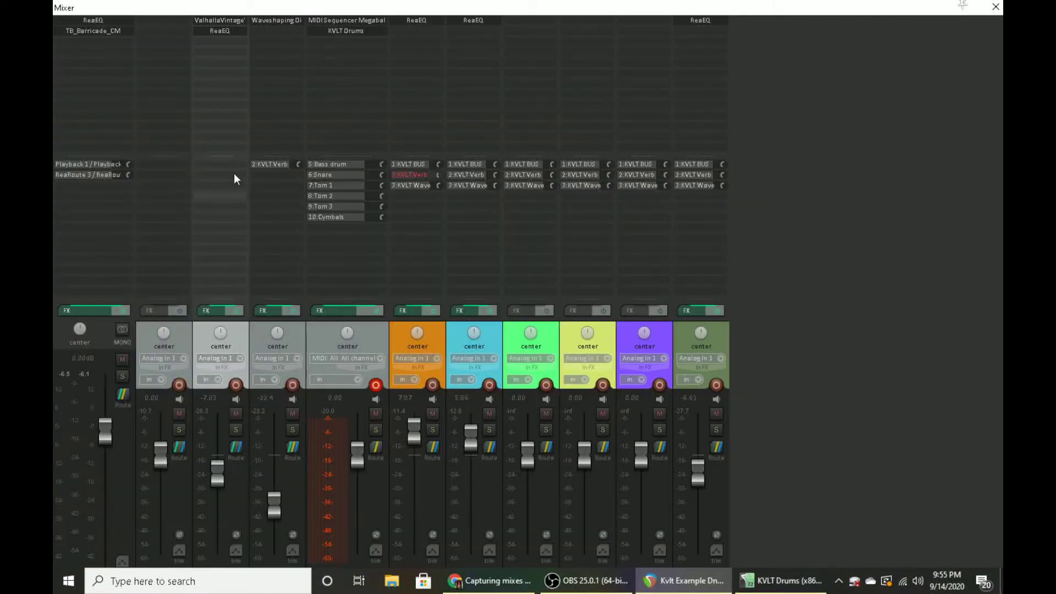
- Play the project while soloing the KVLT Waveshaper track and the KVLT Verb track in turn, and stop playback
{"action": "left_click", "coordinate": [291, 428]}
{"action": "key", "text": "space"}
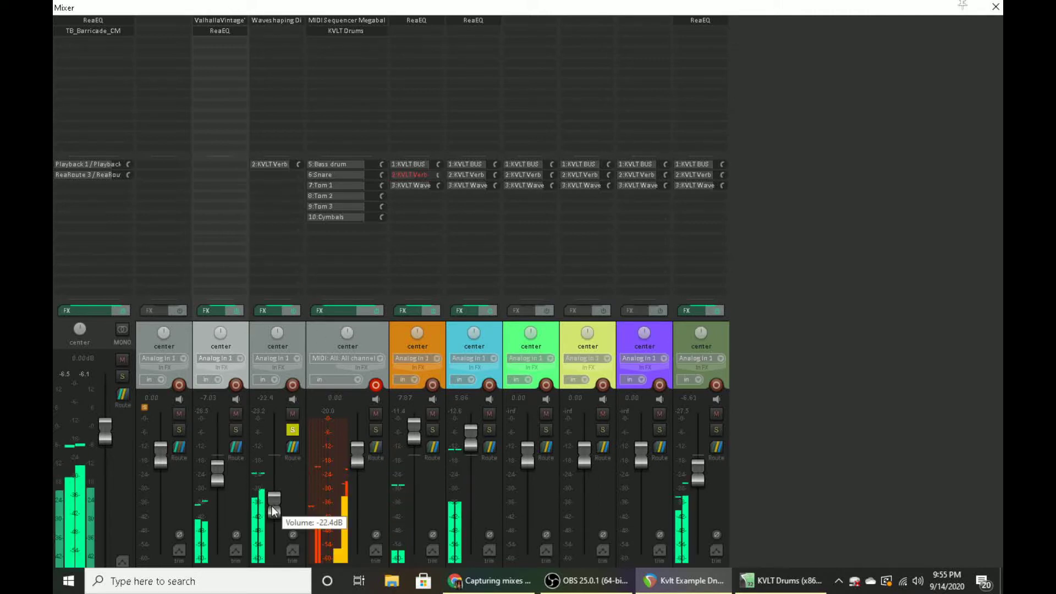
{"action": "left_click", "coordinate": [292, 427]}
{"action": "left_click", "coordinate": [238, 428]}
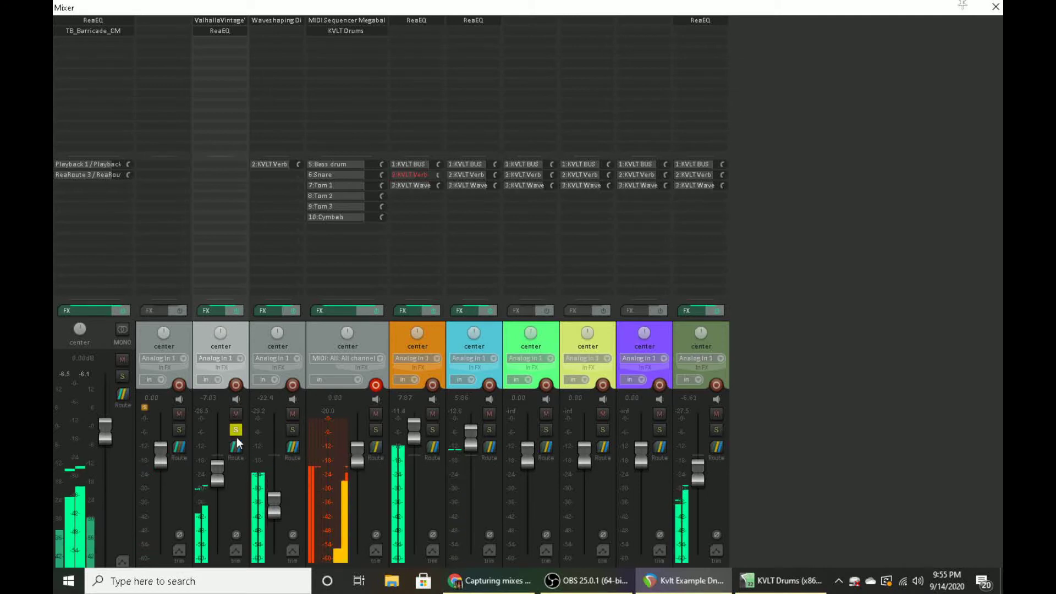
{"action": "left_click", "coordinate": [236, 429]}
{"action": "key", "text": "space"}
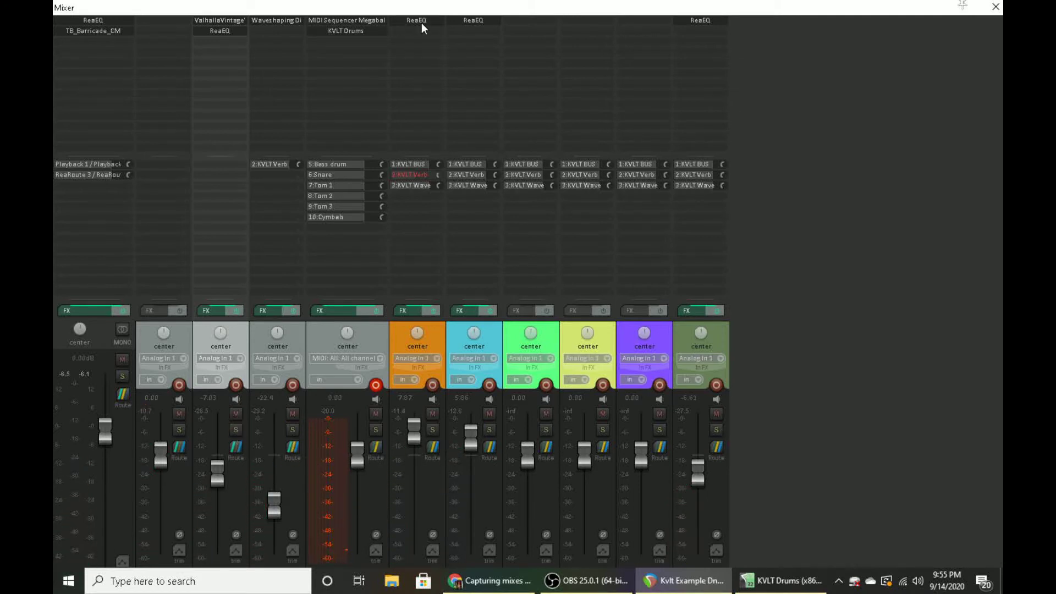
- Review the ReaEQ effects on the Bass drum, Snare and Cymbals tracks and TB_Barricade_CM on the master
{"action": "left_click", "coordinate": [421, 21]}
{"action": "left_click", "coordinate": [415, 45]}
{"action": "left_click", "coordinate": [479, 19]}
{"action": "left_click", "coordinate": [415, 45]}
{"action": "left_click", "coordinate": [691, 20]}
{"action": "left_click", "coordinate": [415, 45]}
{"action": "left_click", "coordinate": [114, 32]}
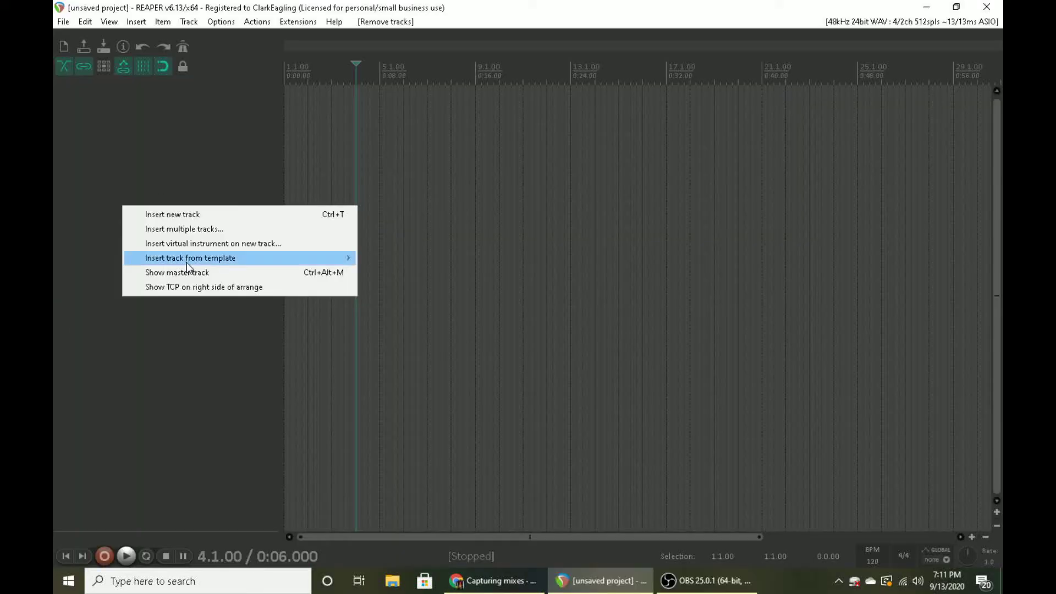
- Start inserting a virtual instrument on a new track and browse the list of available instrument plugins
{"action": "left_click", "coordinate": [114, 83]}
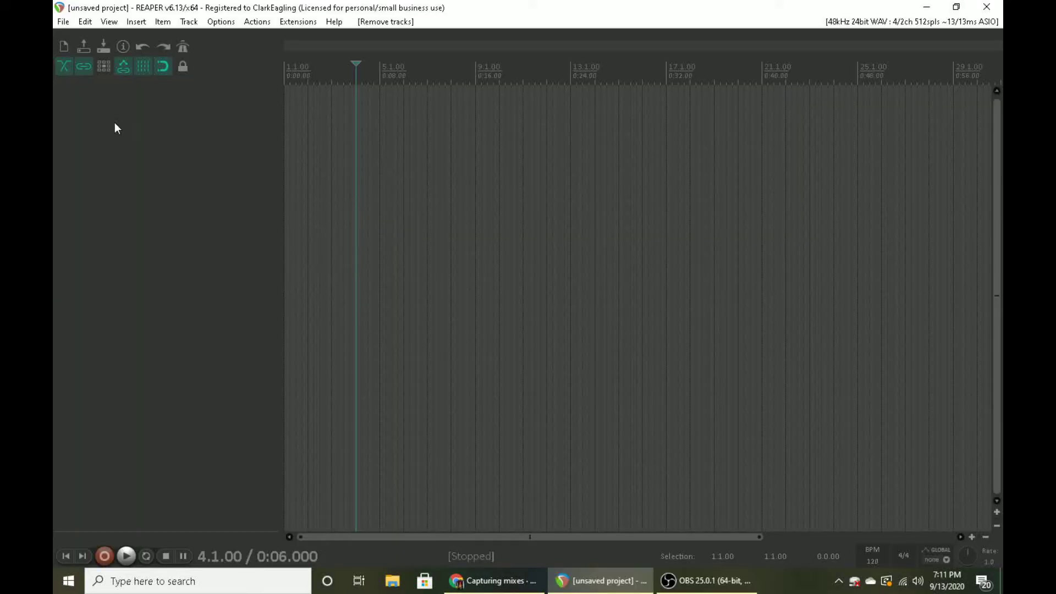
{"action": "right_click", "coordinate": [142, 125]}
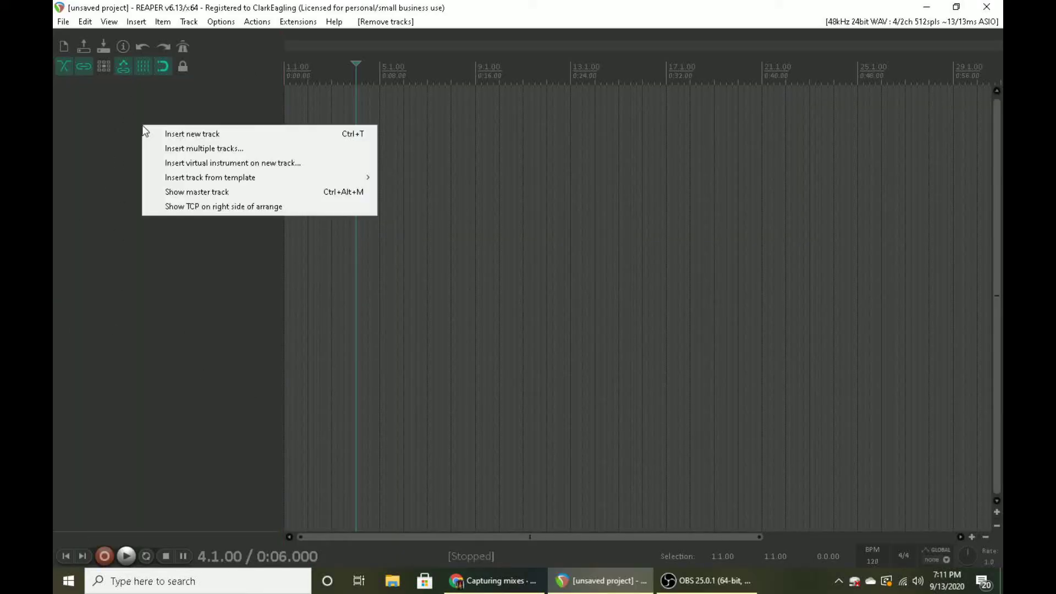
{"action": "left_click", "coordinate": [187, 163]}
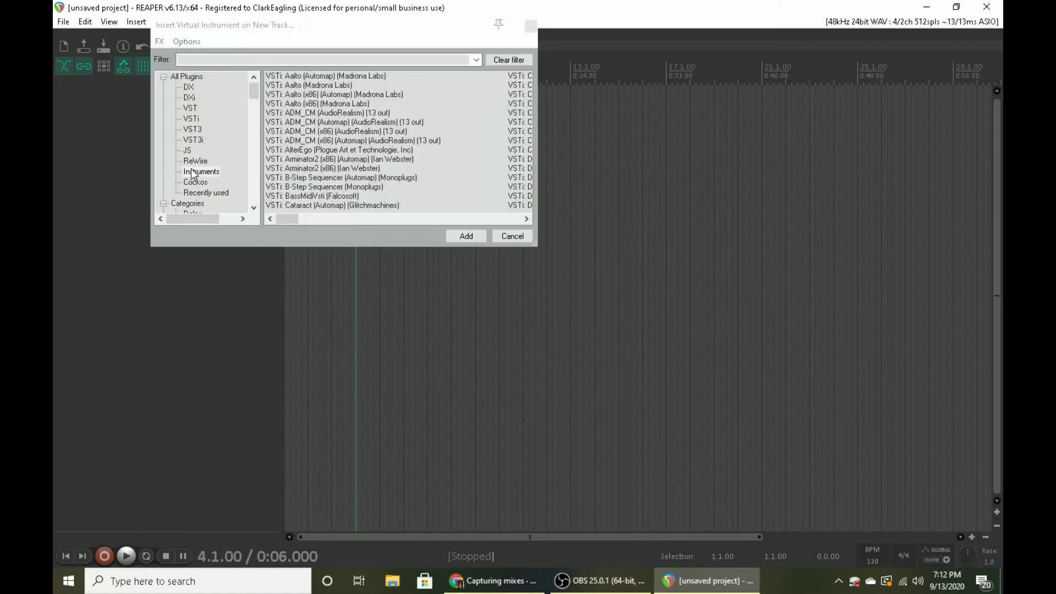
{"action": "left_click", "coordinate": [361, 220]}
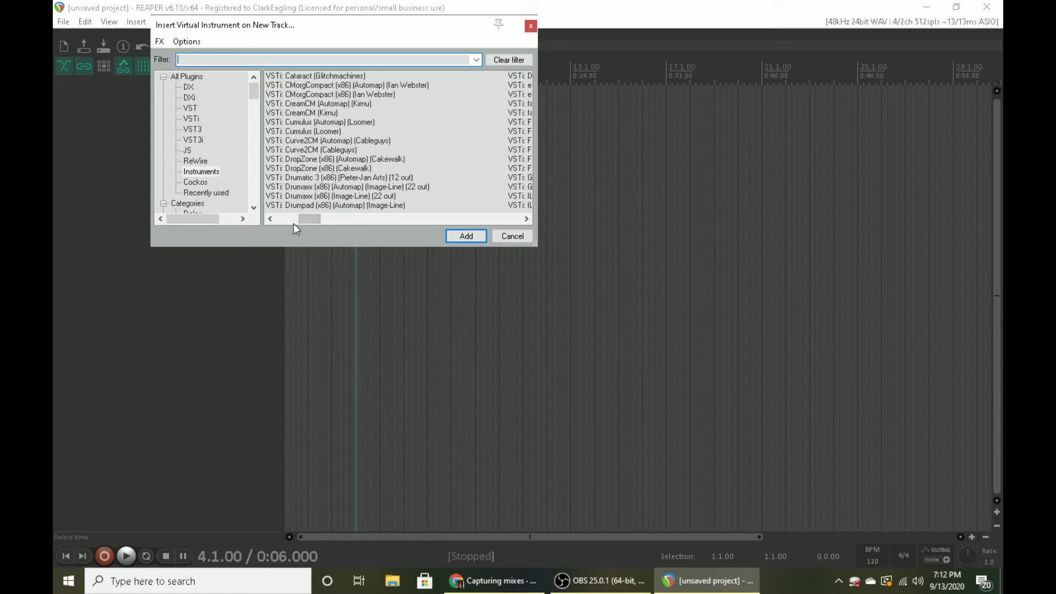
{"action": "left_click", "coordinate": [361, 220]}
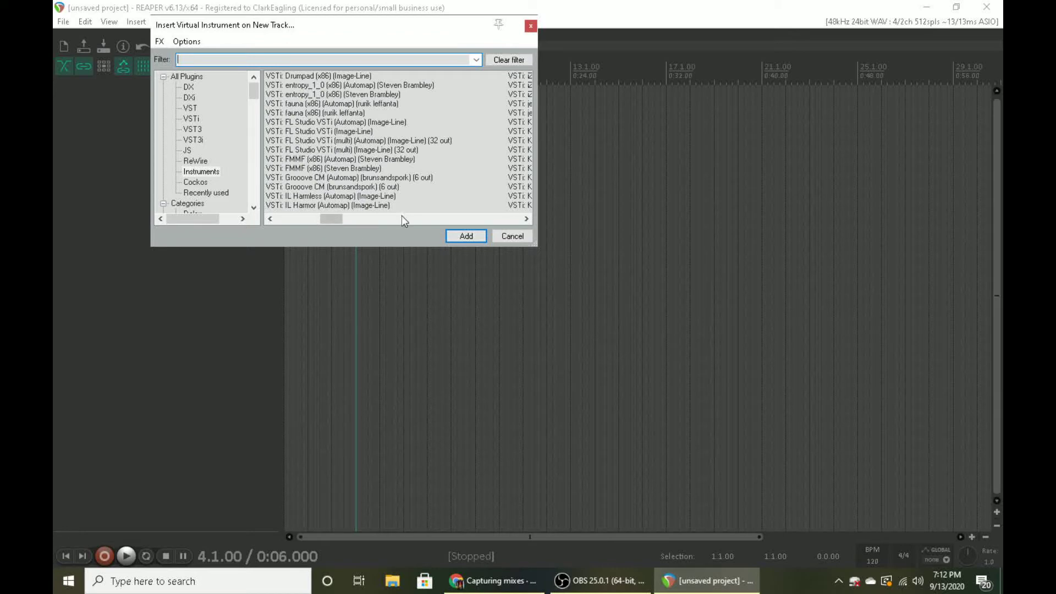
{"action": "left_click", "coordinate": [383, 220]}
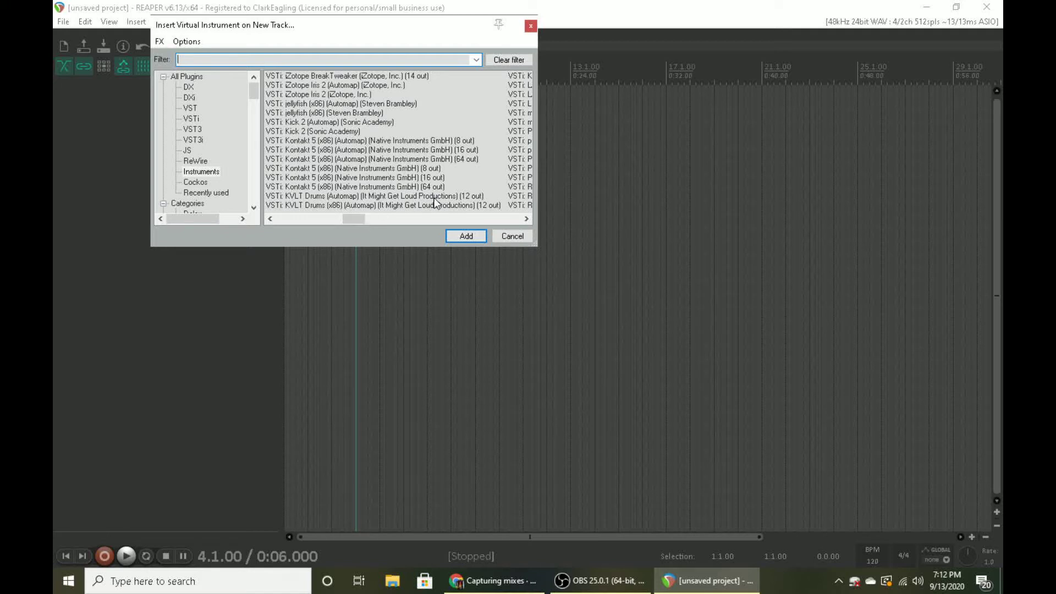
{"action": "left_click", "coordinate": [435, 218]}
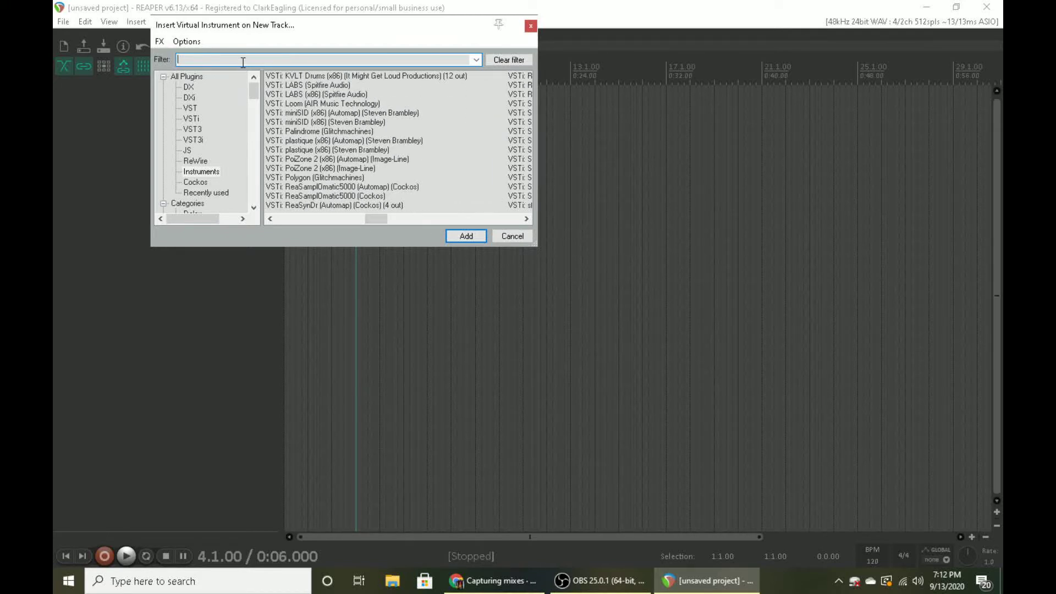
- Filter the plugins by "kvlt" and insert KVLT Drums (x86), building separate tracks for all its stereo outputs
{"action": "type", "text": "kv"}
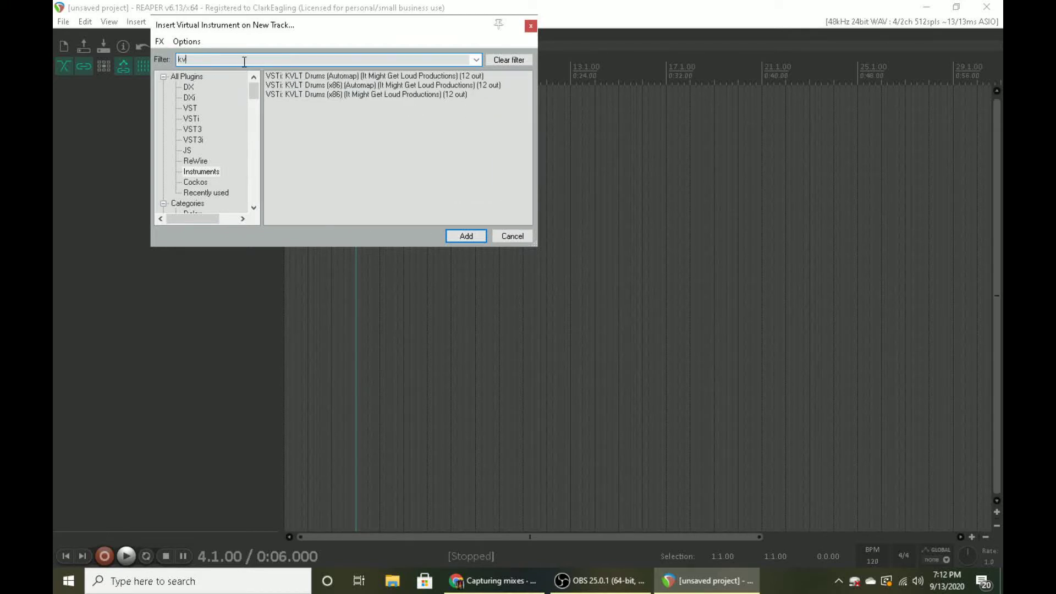
{"action": "type", "text": "lt"}
{"action": "left_click", "coordinate": [385, 96]}
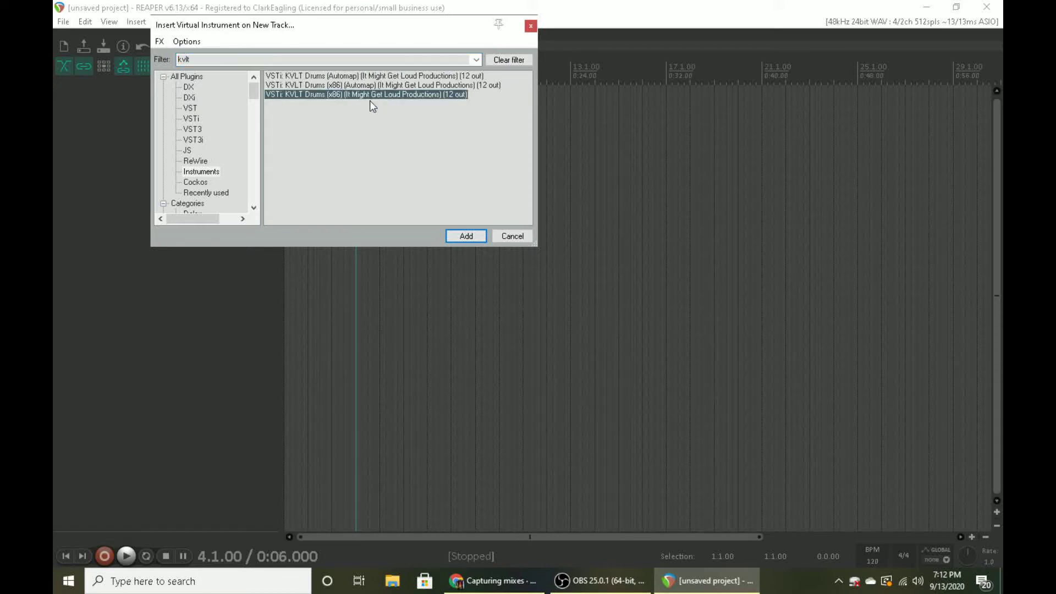
{"action": "double_click", "coordinate": [320, 95]}
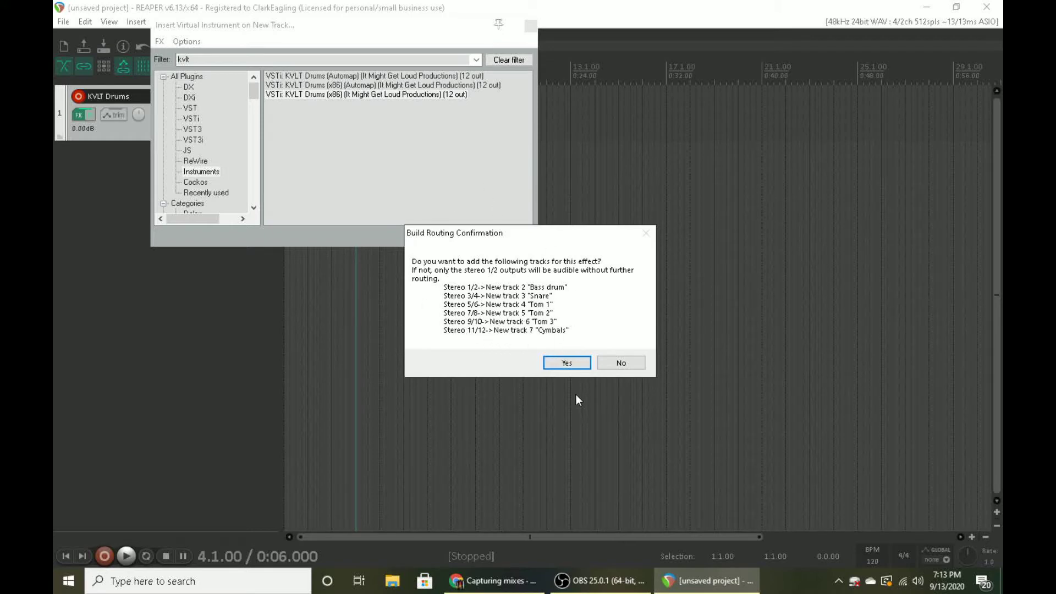
{"action": "left_click", "coordinate": [568, 364]}
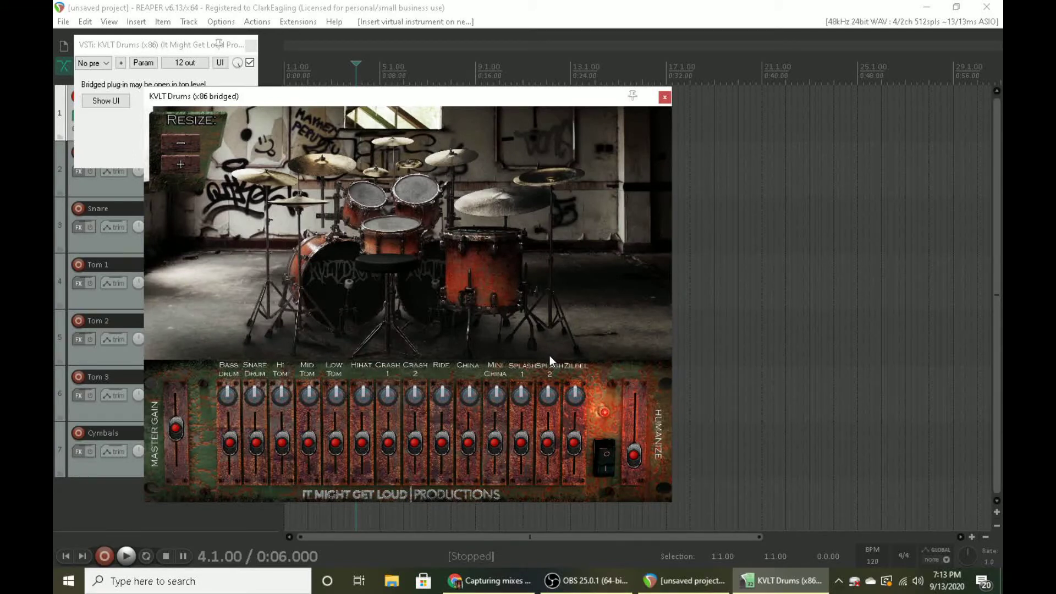
- Rearrange the KVLT Drums interface and its plugin window so the track list is uncovered
{"action": "left_click_drag", "start_coordinate": [409, 97], "coordinate": [640, 97]}
{"action": "left_click_drag", "start_coordinate": [168, 48], "coordinate": [762, 60]}
{"action": "left_click", "coordinate": [784, 582]}
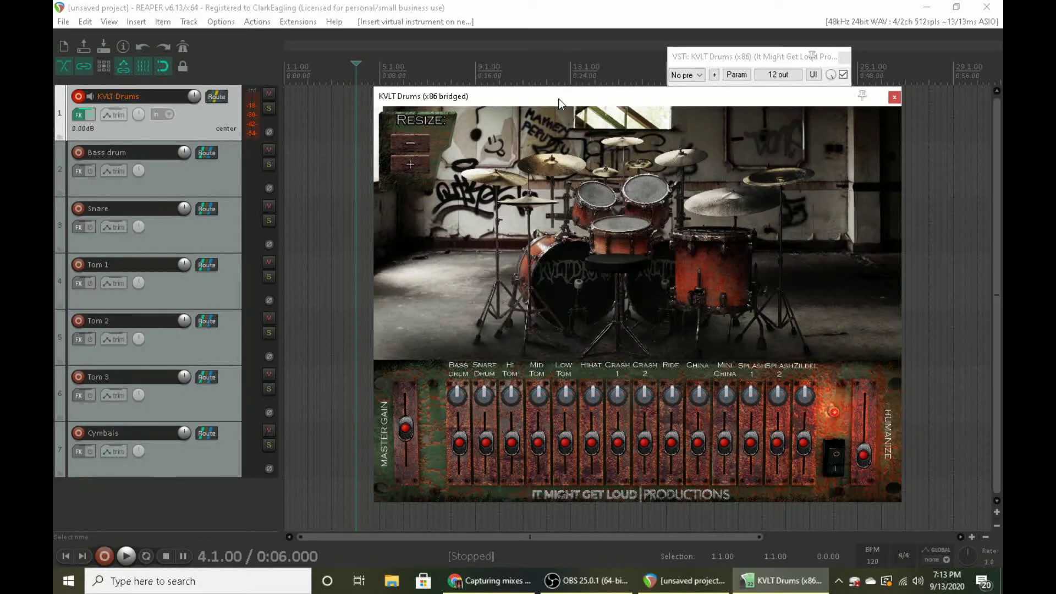
{"action": "left_click_drag", "start_coordinate": [562, 98], "coordinate": [480, 124]}
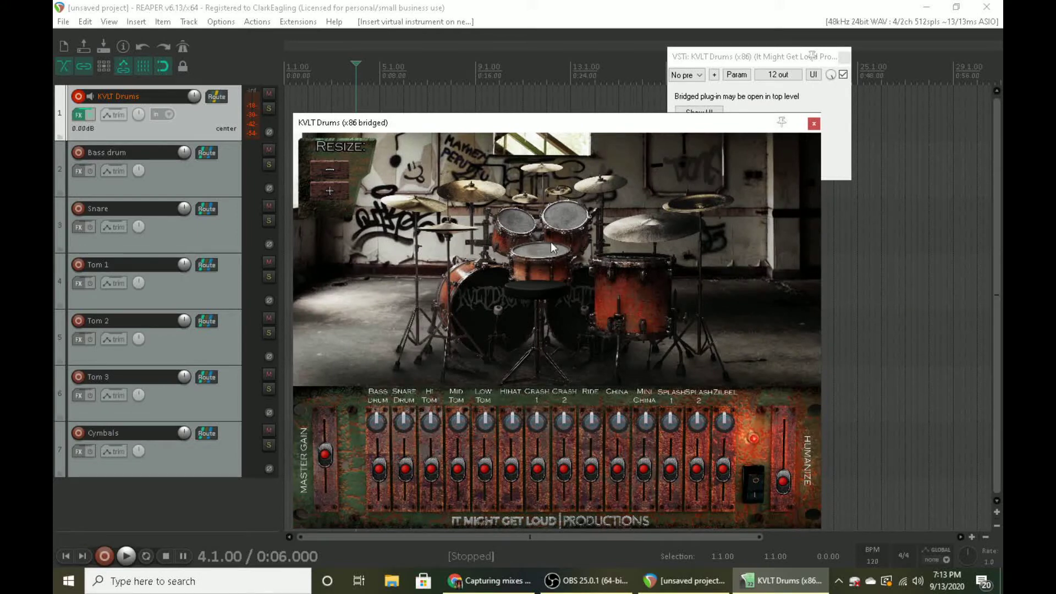
{"action": "left_click_drag", "start_coordinate": [596, 126], "coordinate": [683, 122]}
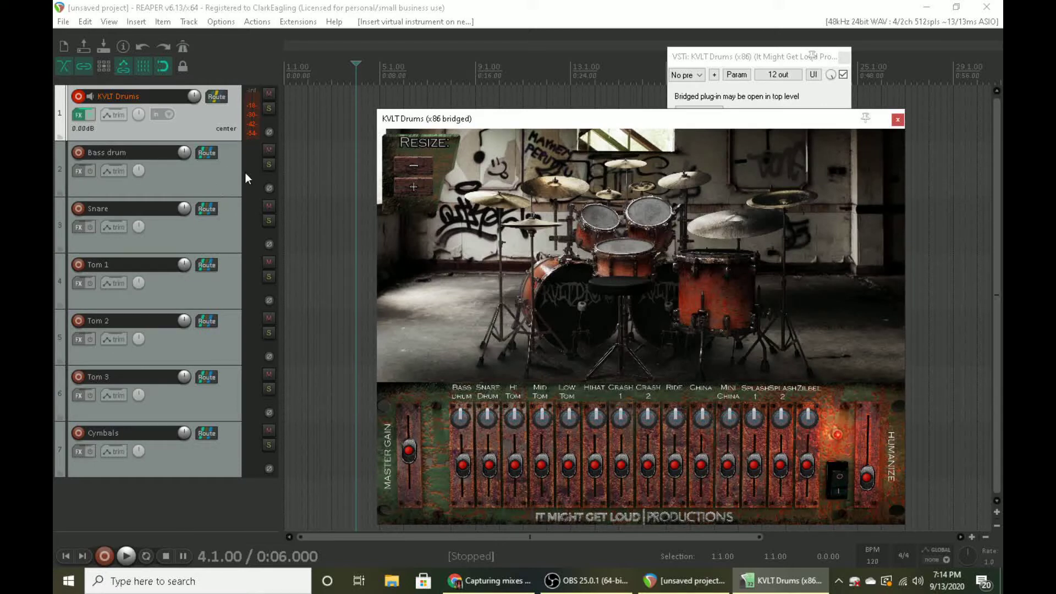
- Examine the new drum output tracks and the effect chain of the KVLT Drums track
{"action": "left_click", "coordinate": [211, 176]}
{"action": "left_click", "coordinate": [201, 465]}
{"action": "left_click", "coordinate": [228, 158]}
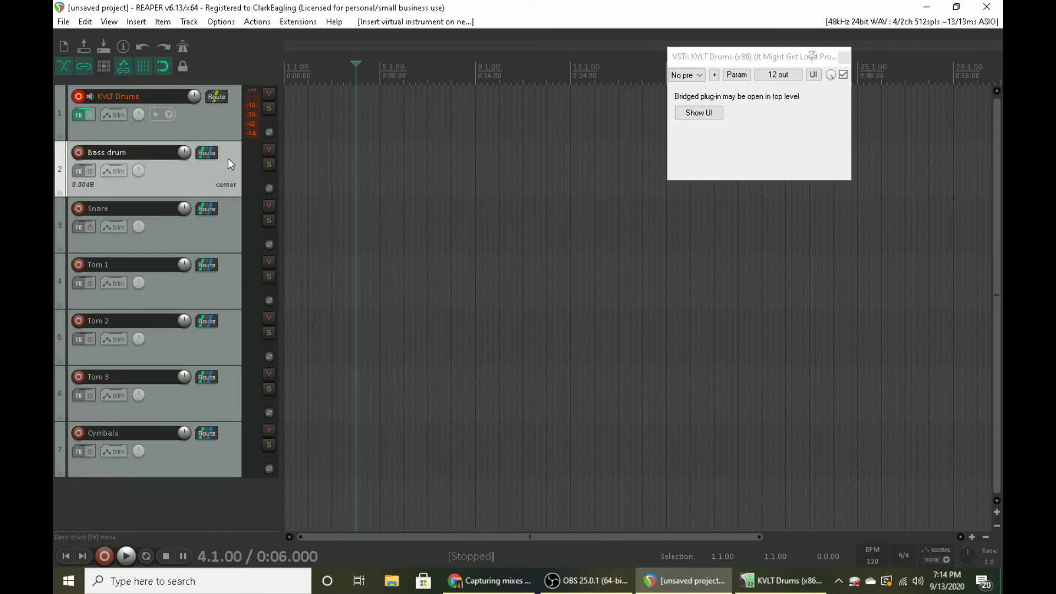
{"action": "left_click", "coordinate": [97, 229]}
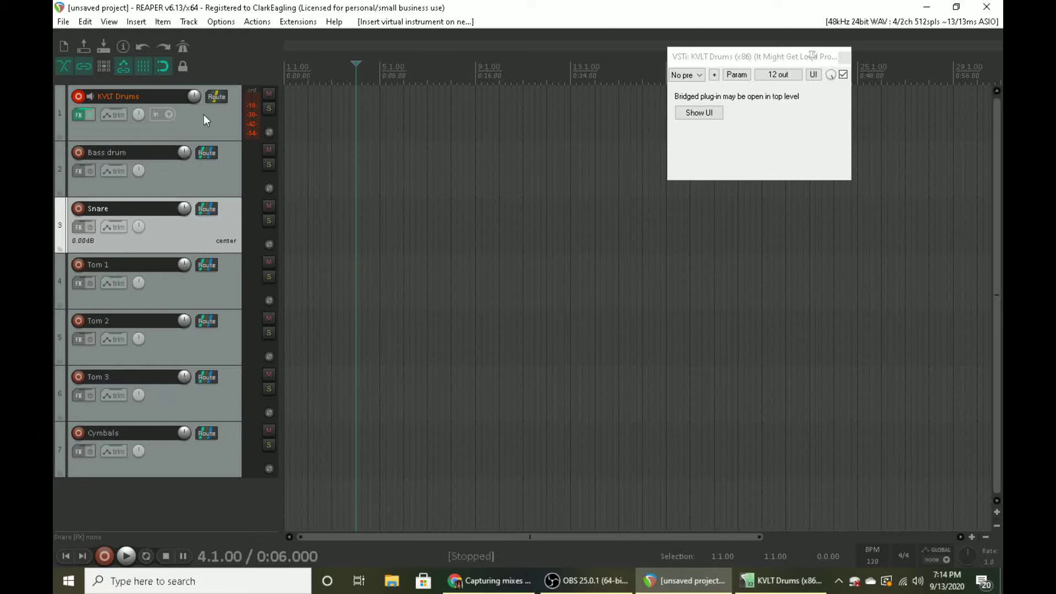
{"action": "left_click", "coordinate": [206, 129]}
{"action": "left_click", "coordinate": [78, 114]}
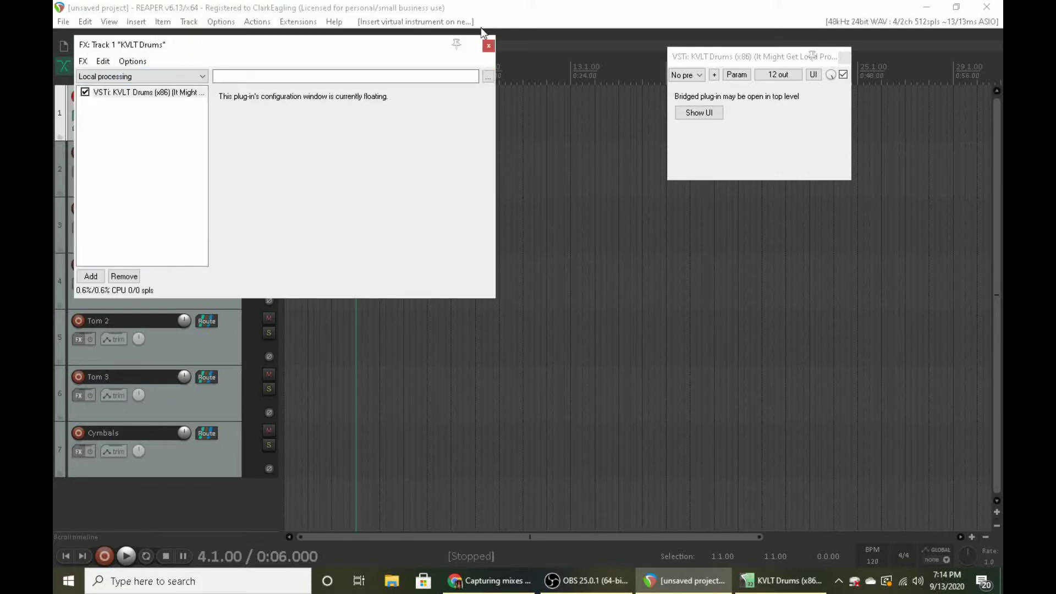
{"action": "left_click", "coordinate": [489, 45]}
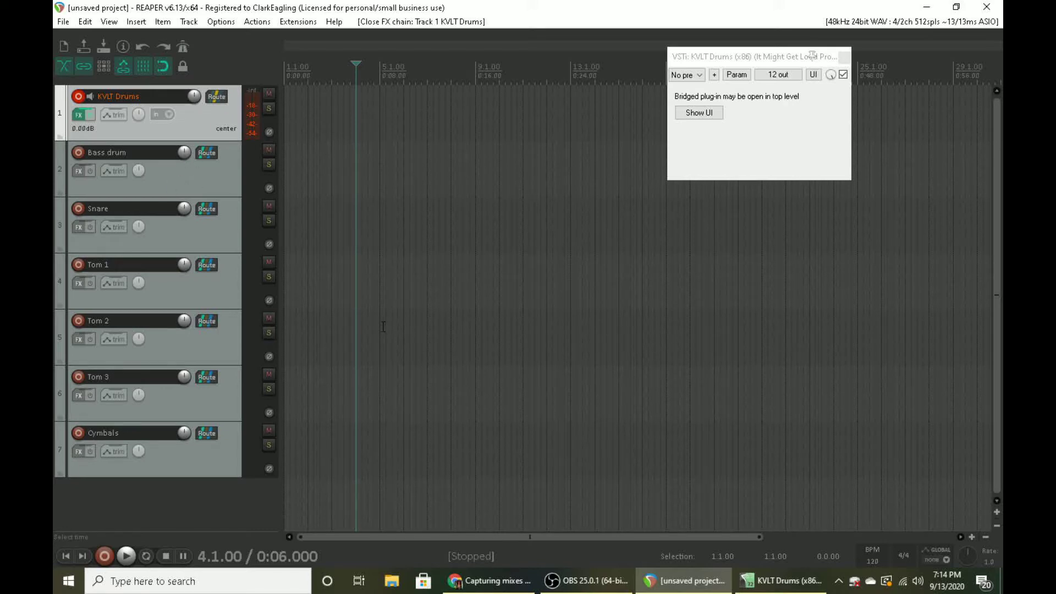
- Bring up the KVLT Drums interface briefly, return to the project, and show the mixer maximized
{"action": "left_click", "coordinate": [777, 586]}
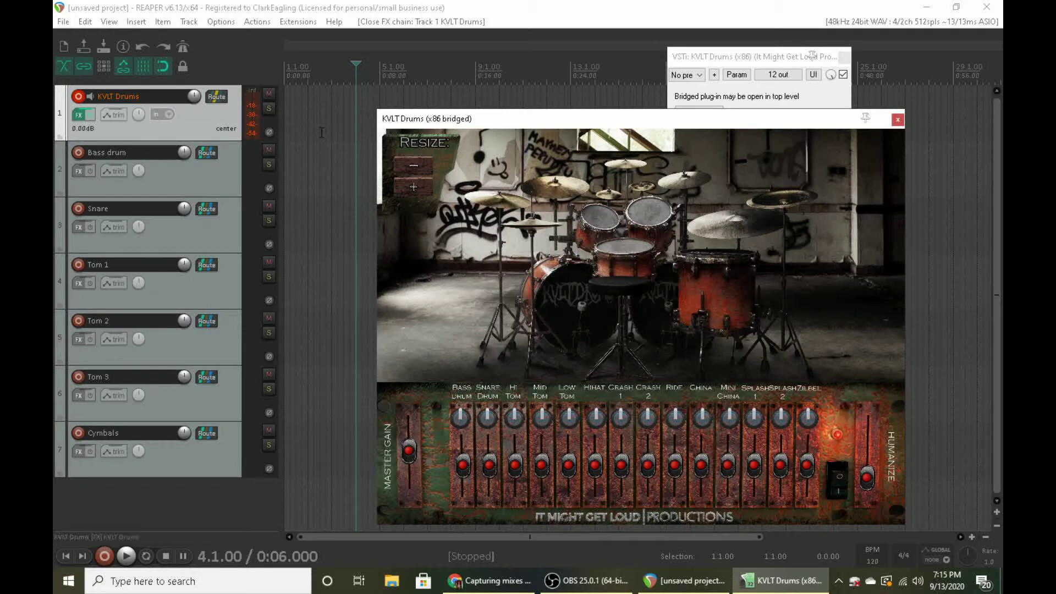
{"action": "left_click", "coordinate": [395, 9]}
{"action": "key", "text": "ctrl+m"}
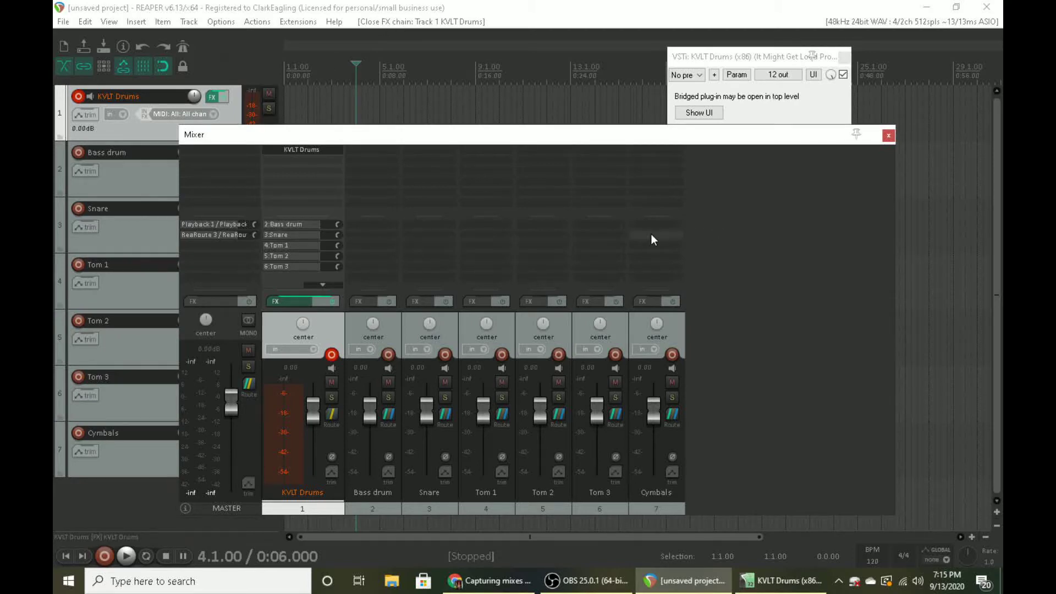
{"action": "double_click", "coordinate": [550, 135]}
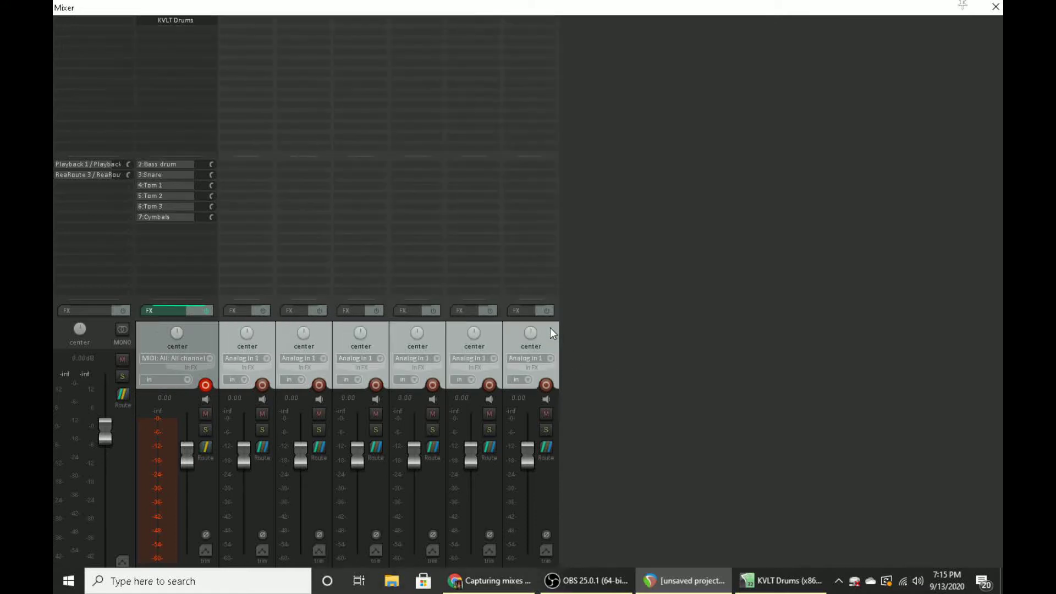
- Set the six selected drum output tracks, Bass drum through Cymbals, to random colors
{"action": "right_click", "coordinate": [266, 340]}
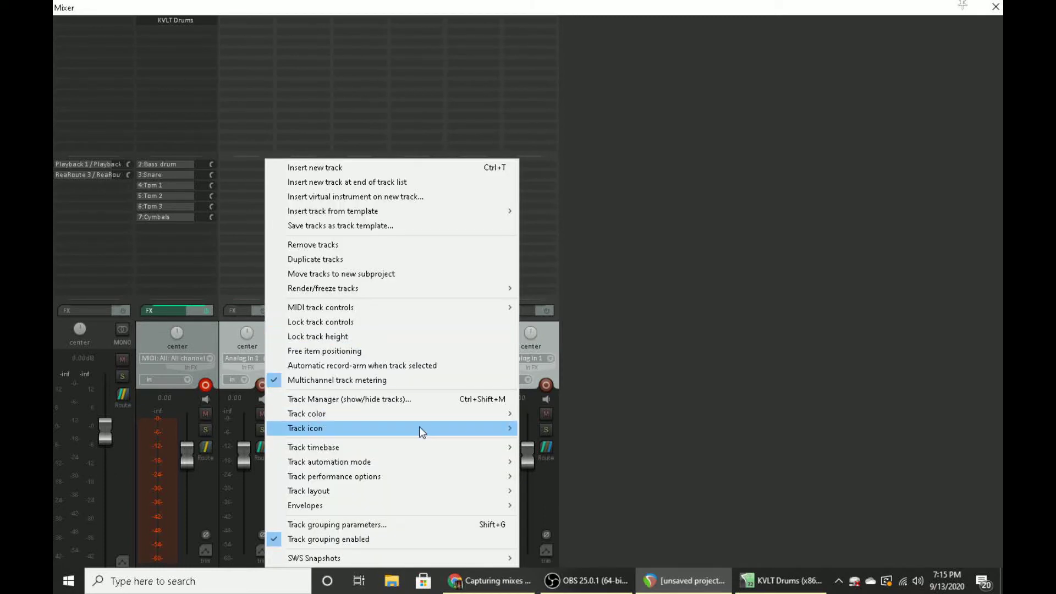
{"action": "mouse_move", "coordinate": [419, 414]}
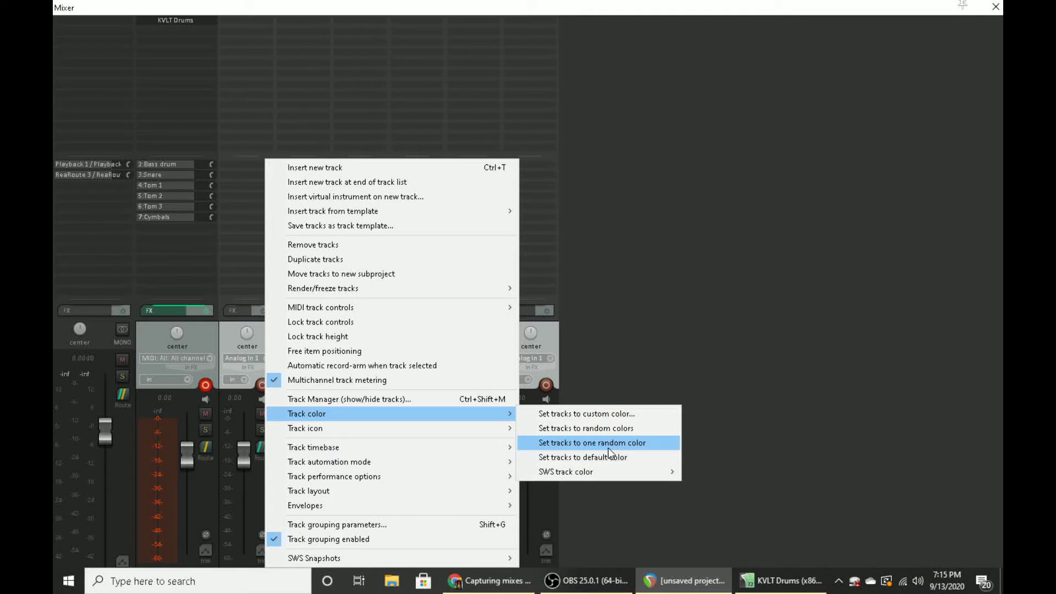
{"action": "left_click", "coordinate": [610, 428]}
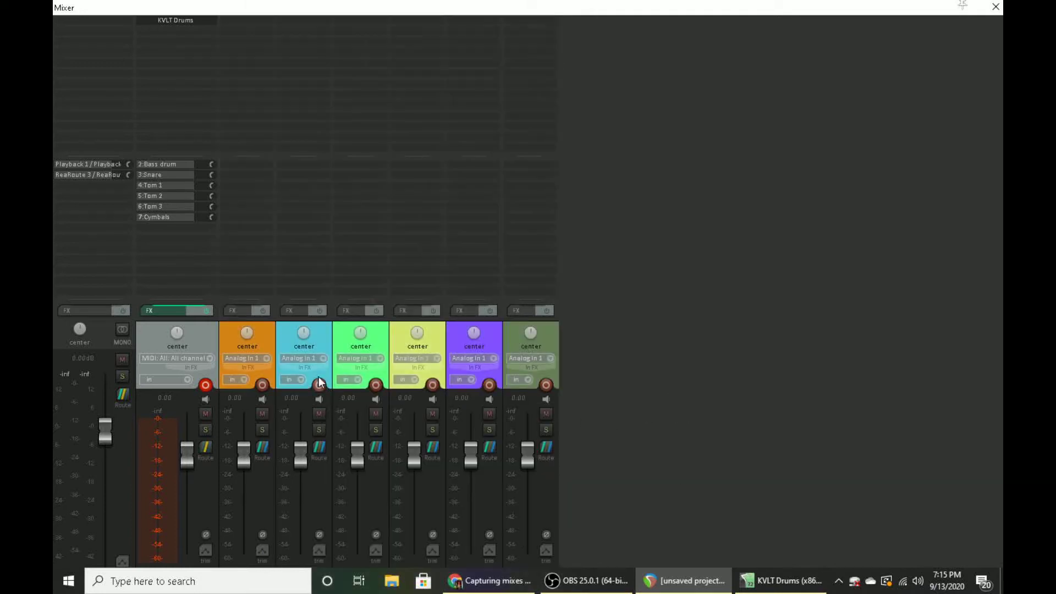
{"action": "right_click", "coordinate": [264, 336]}
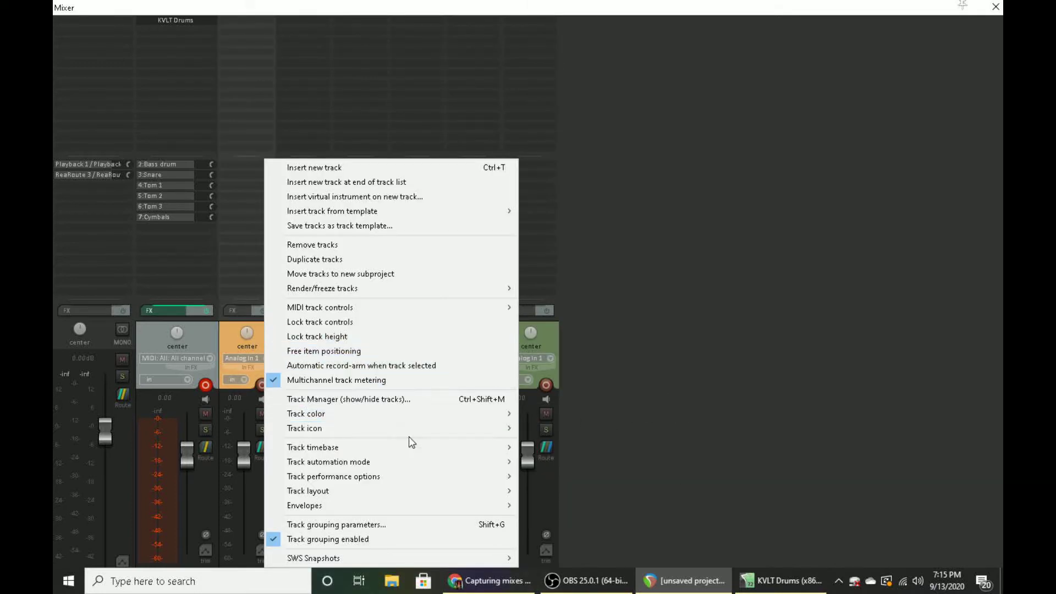
{"action": "mouse_move", "coordinate": [405, 429]}
{"action": "left_click", "coordinate": [539, 430]}
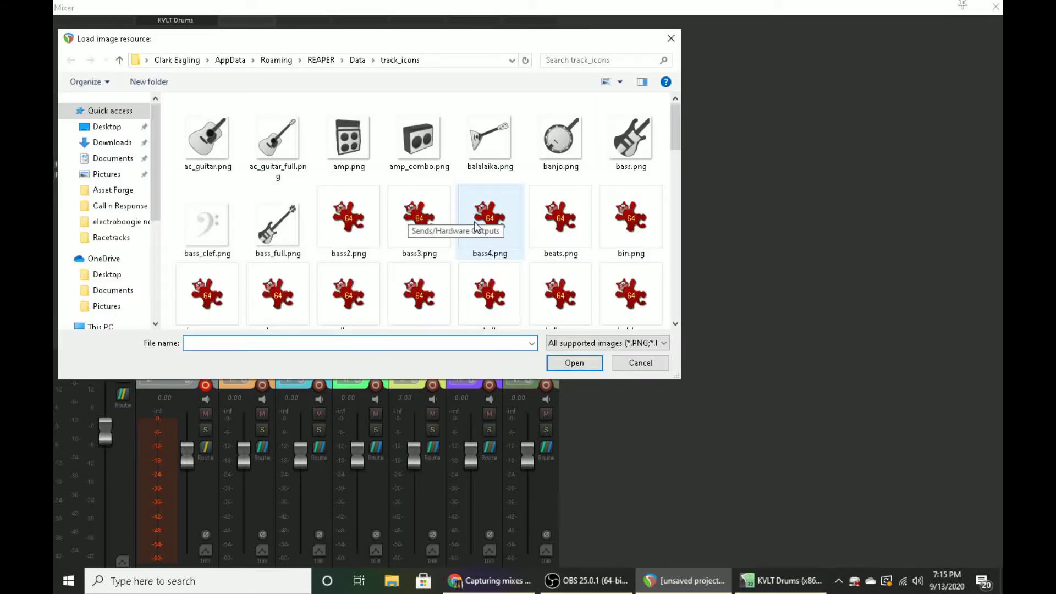
{"action": "left_click", "coordinate": [646, 365]}
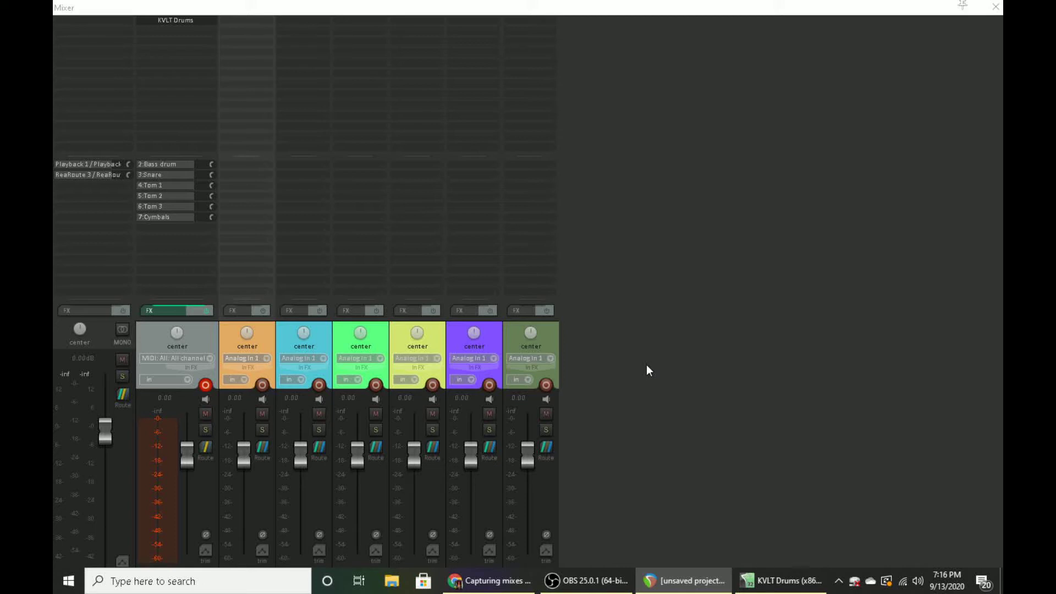
{"action": "left_click", "coordinate": [255, 113]}
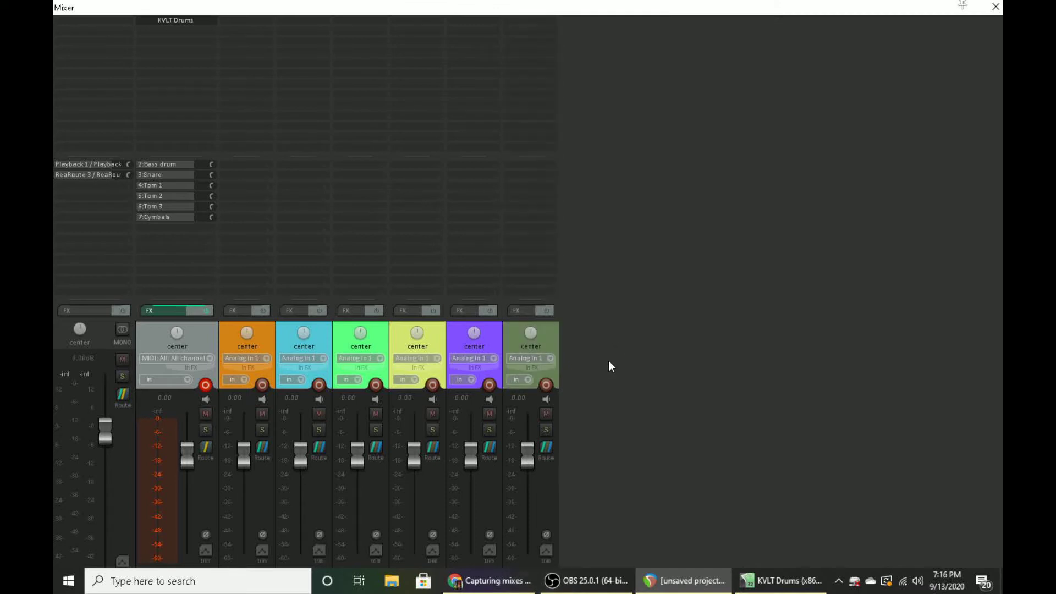
- Add the MIDI Sequencer Megababy effect to the KVLT Drums track, finding it with the filter "mega", and show its window maximized
{"action": "double_click", "coordinate": [504, 9]}
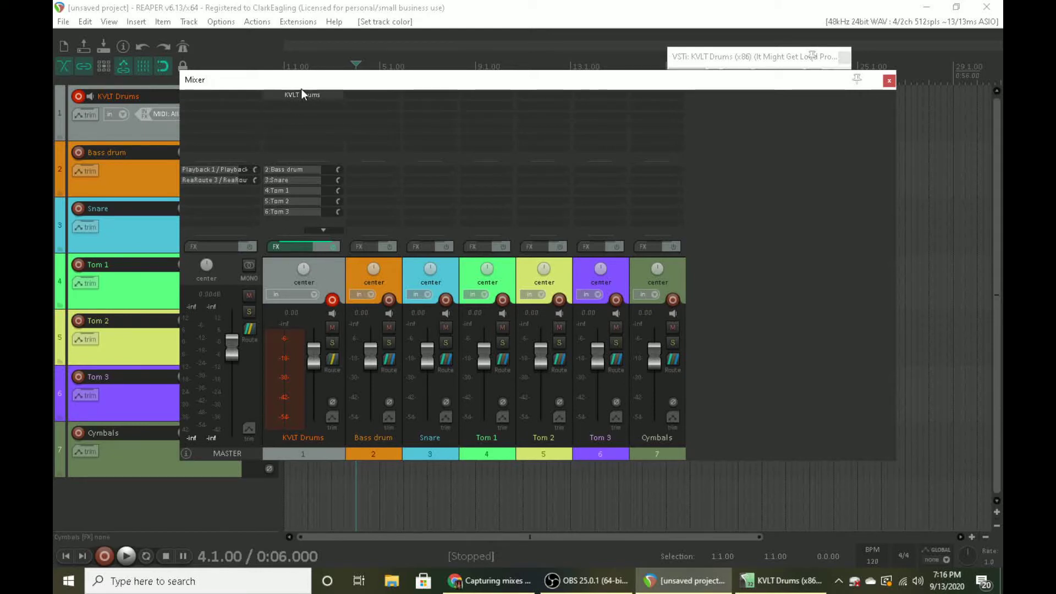
{"action": "double_click", "coordinate": [298, 105]}
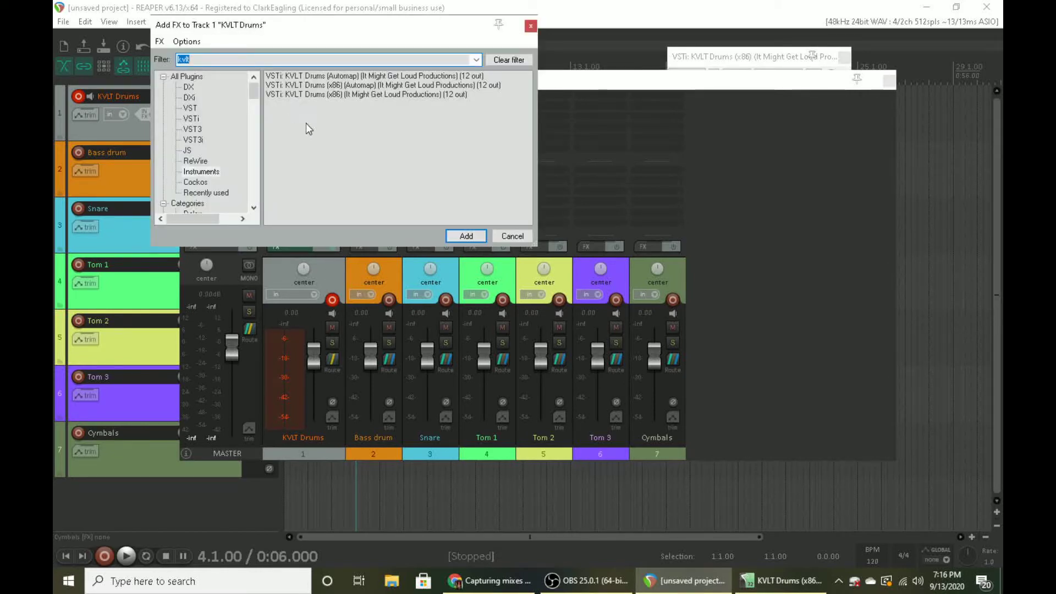
{"action": "type", "text": "mega"}
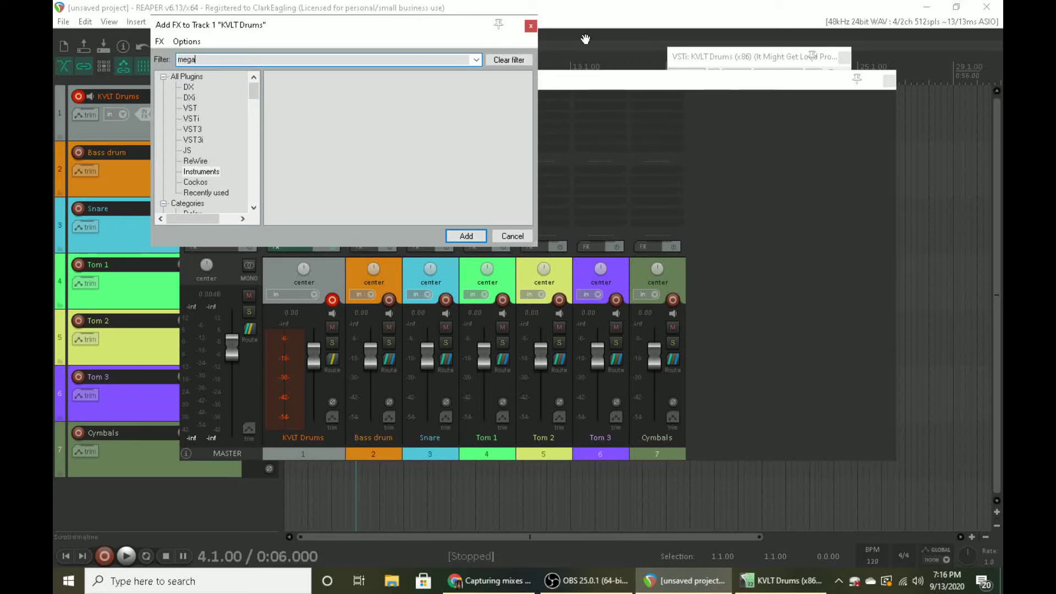
{"action": "left_click", "coordinate": [195, 77]}
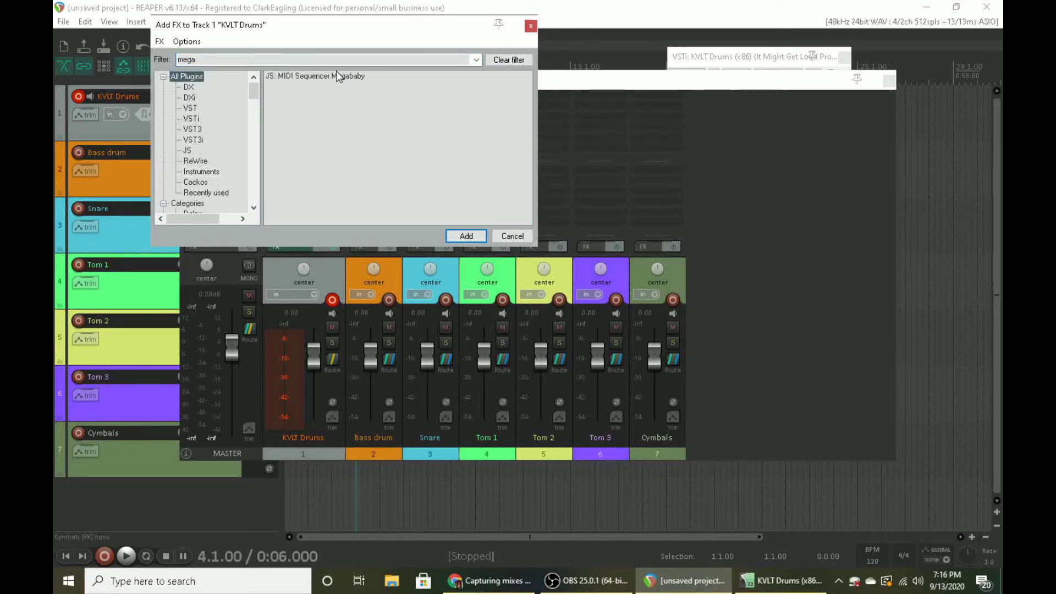
{"action": "double_click", "coordinate": [317, 78]}
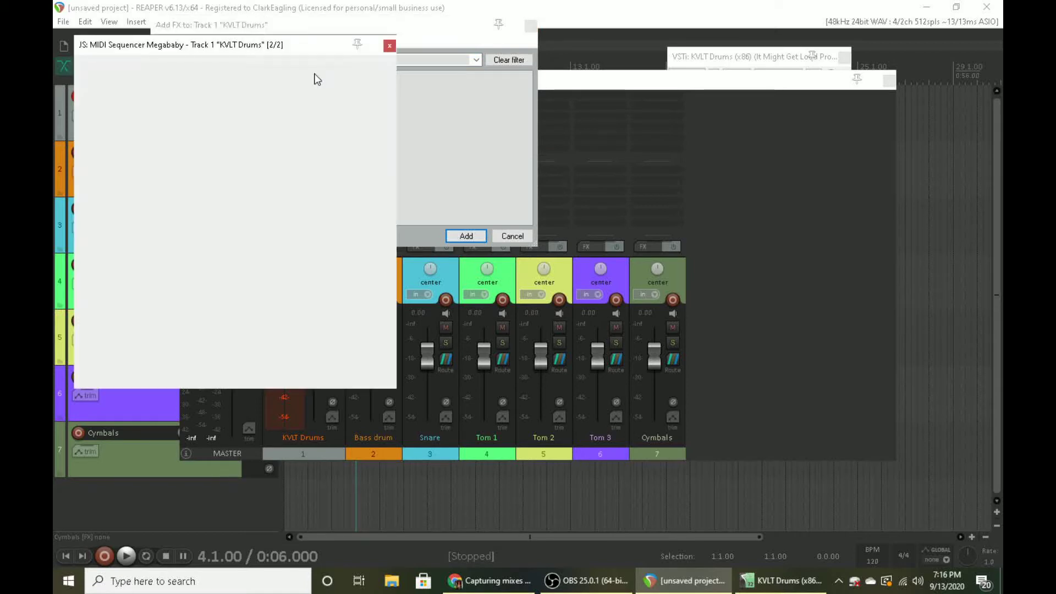
{"action": "left_click_drag", "start_coordinate": [202, 39], "coordinate": [405, 59]}
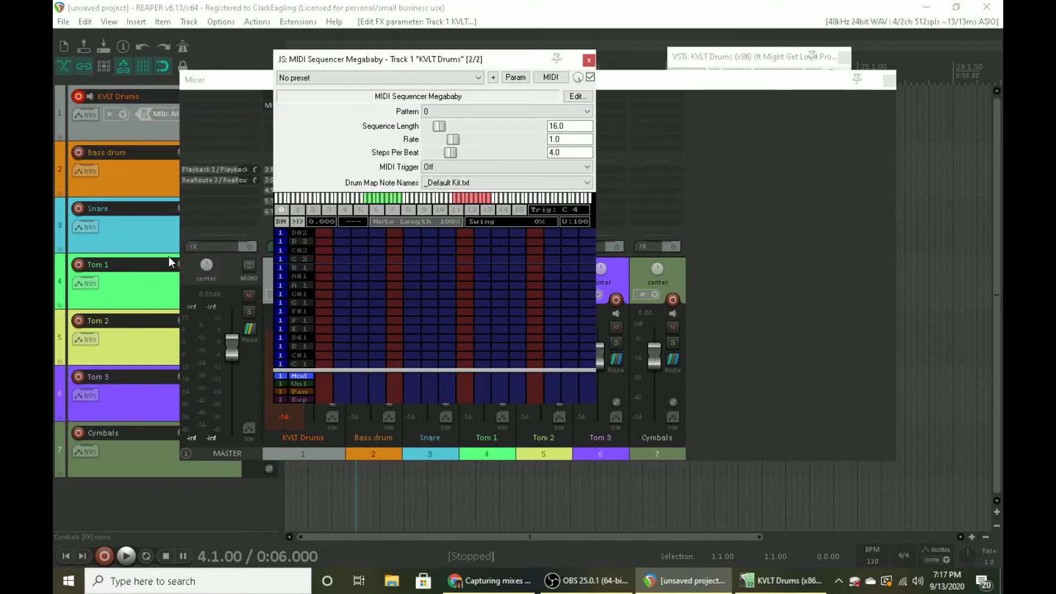
{"action": "double_click", "coordinate": [366, 60]}
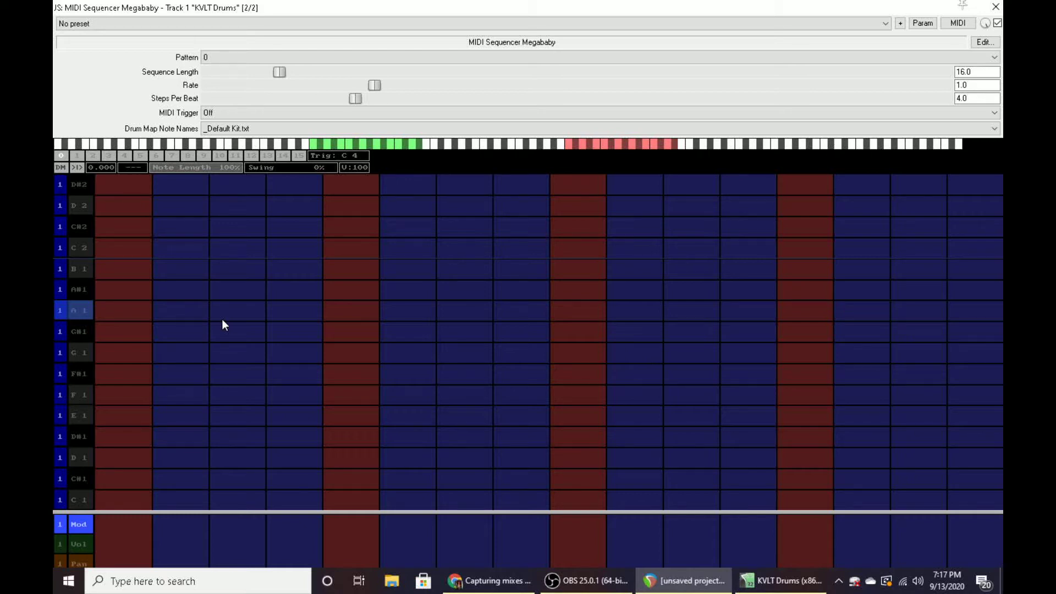
- Program C 1 notes on steps 1 and 9 and C#1 notes on steps 5 and 13, then close the sequencer
{"action": "left_click", "coordinate": [114, 495]}
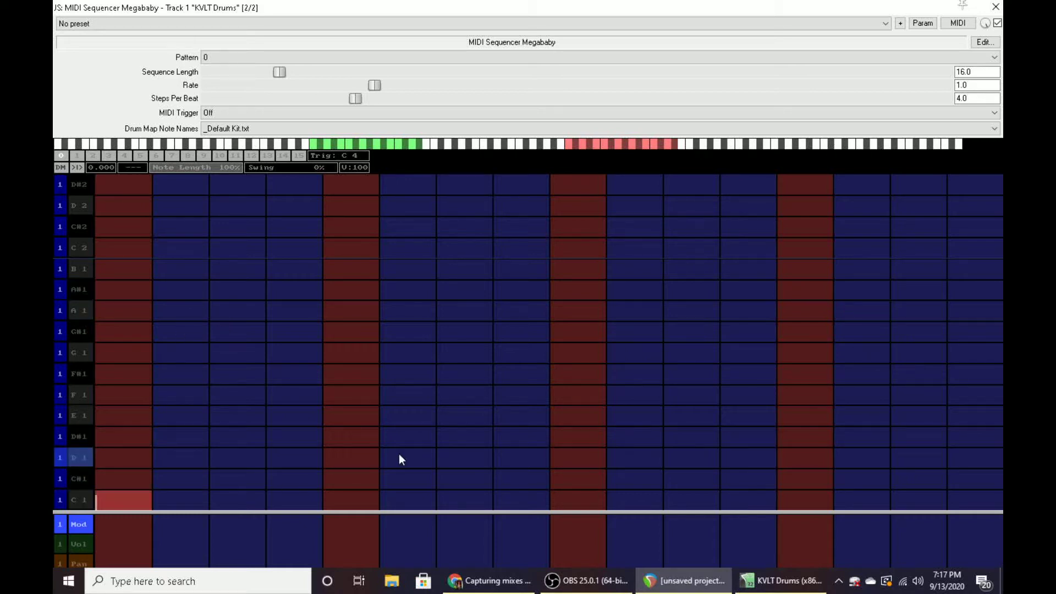
{"action": "left_click", "coordinate": [363, 460]}
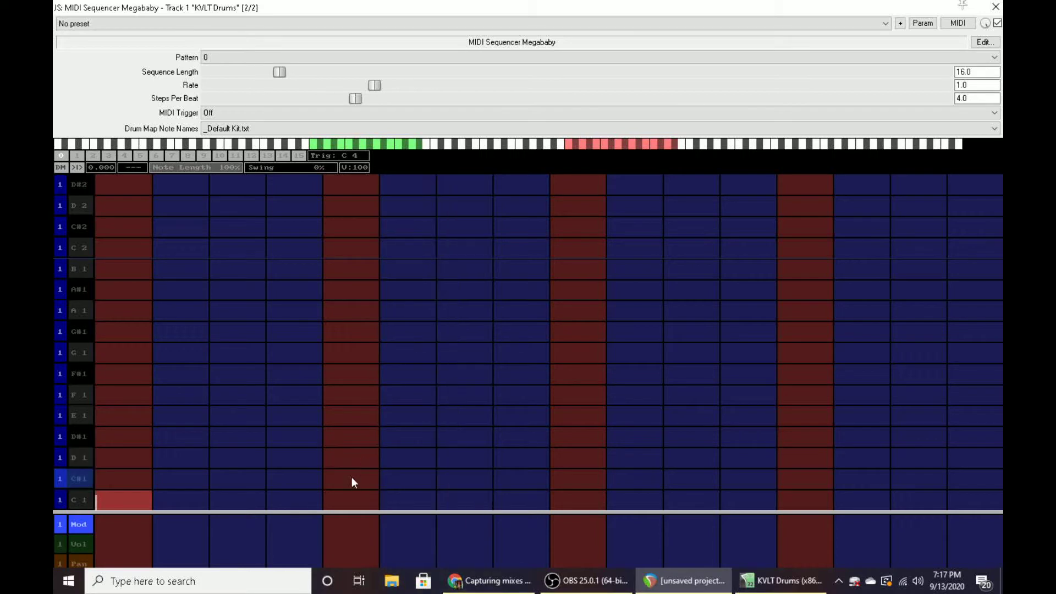
{"action": "left_click", "coordinate": [593, 502]}
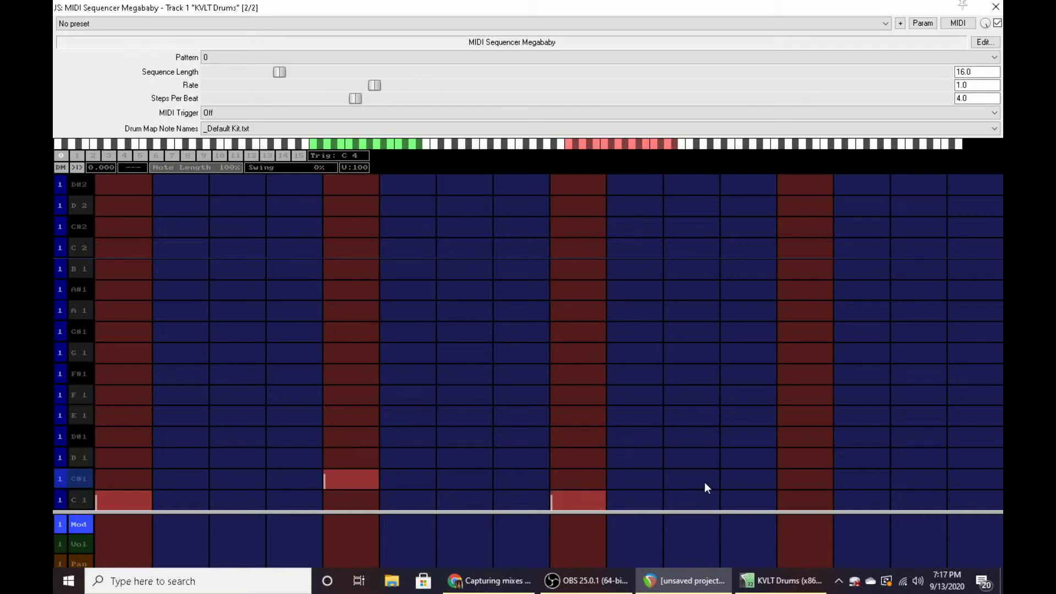
{"action": "left_click", "coordinate": [996, 7]}
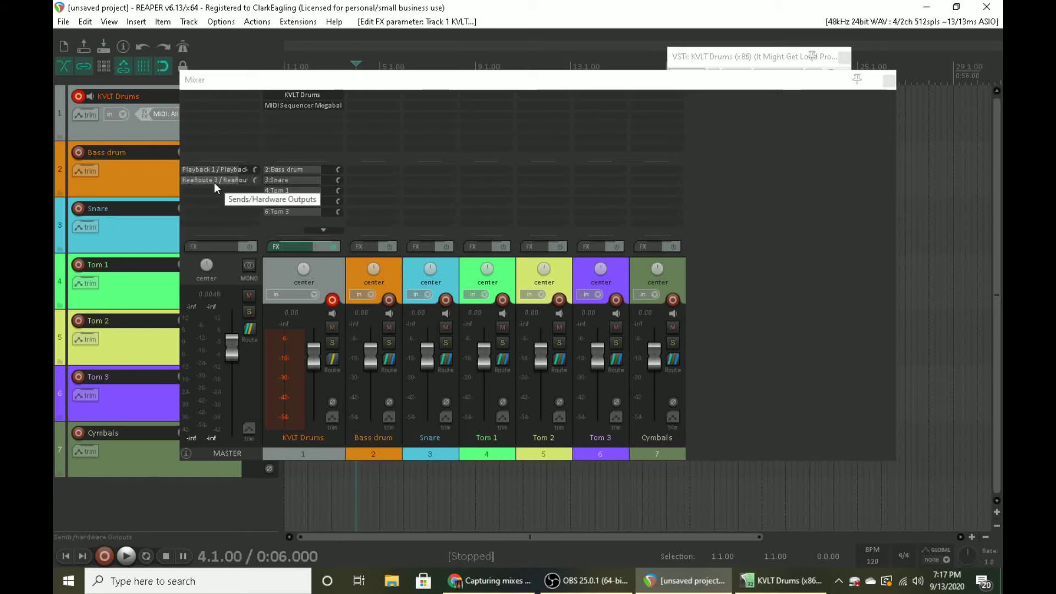
- Test playback briefly, then move MIDI Sequencer Megababy ahead of KVLT Drums in the track's effect chain
{"action": "key", "text": "space"}
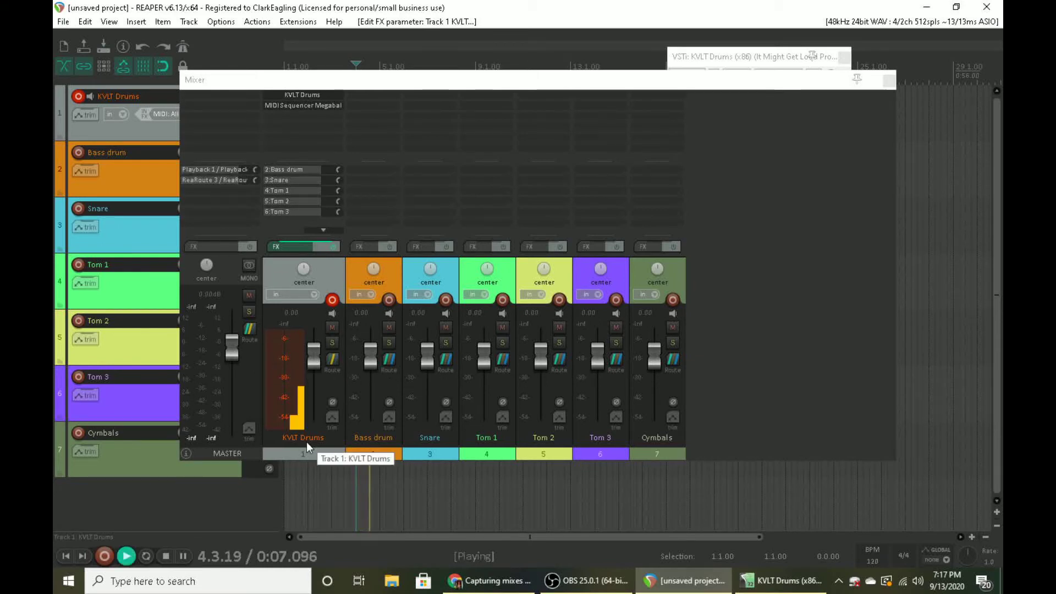
{"action": "key", "text": "space"}
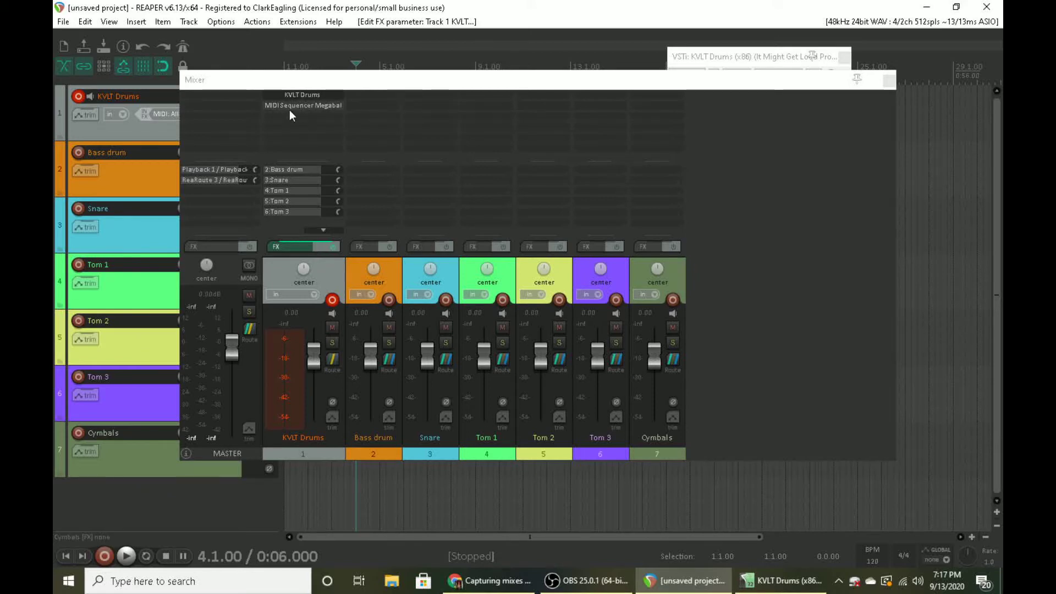
{"action": "left_click", "coordinate": [293, 107]}
{"action": "left_click_drag", "start_coordinate": [298, 93], "coordinate": [298, 94]}
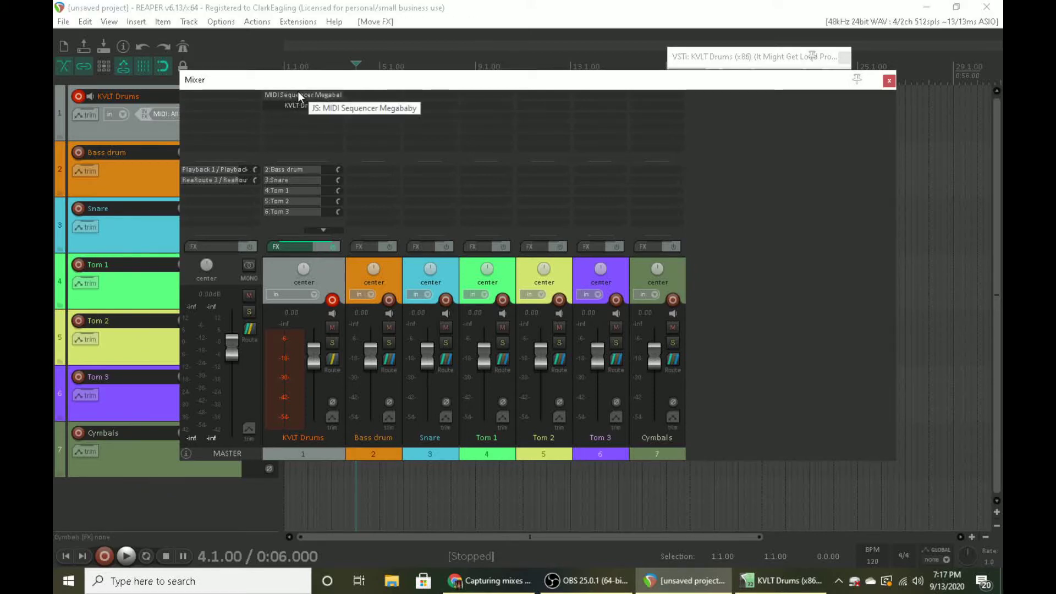
- During playback, move the sequencer's two C#1 notes to D 1 and the C 1 note on step 9 to step 11
{"action": "double_click", "coordinate": [295, 98]}
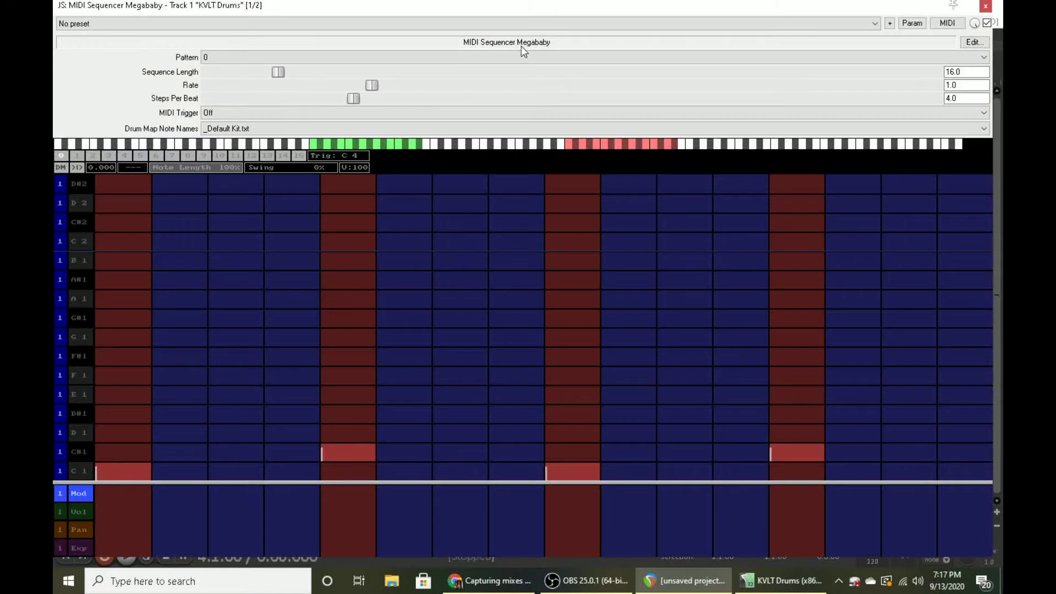
{"action": "left_click", "coordinate": [987, 6]}
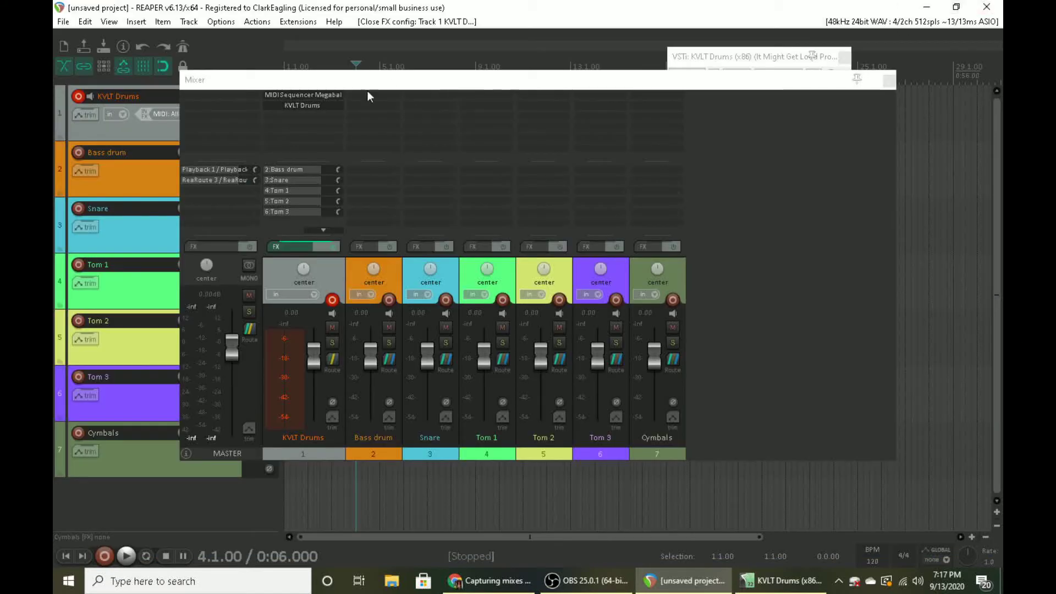
{"action": "double_click", "coordinate": [334, 94]}
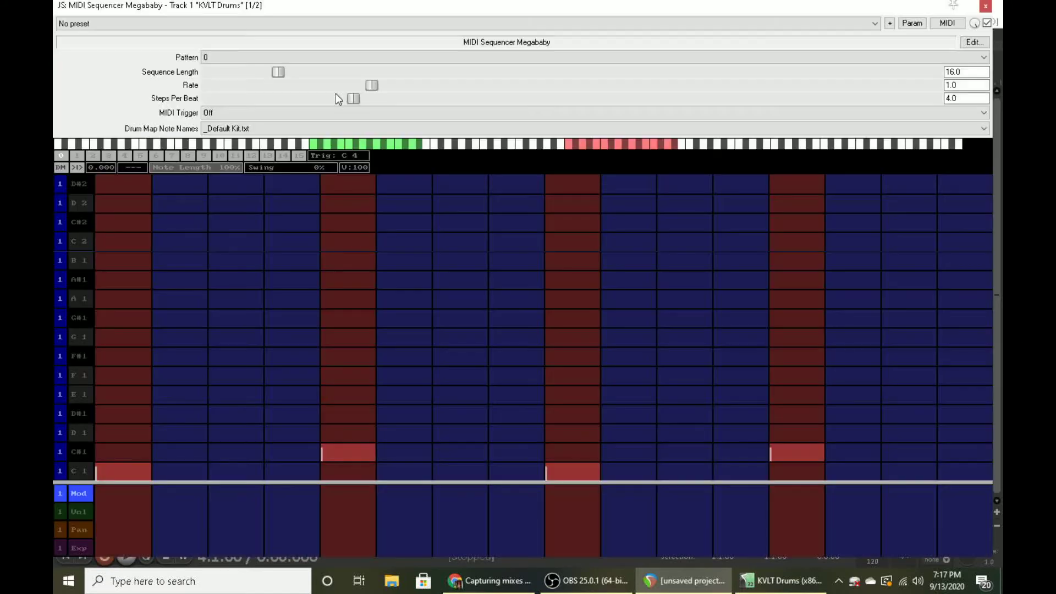
{"action": "key", "text": "space"}
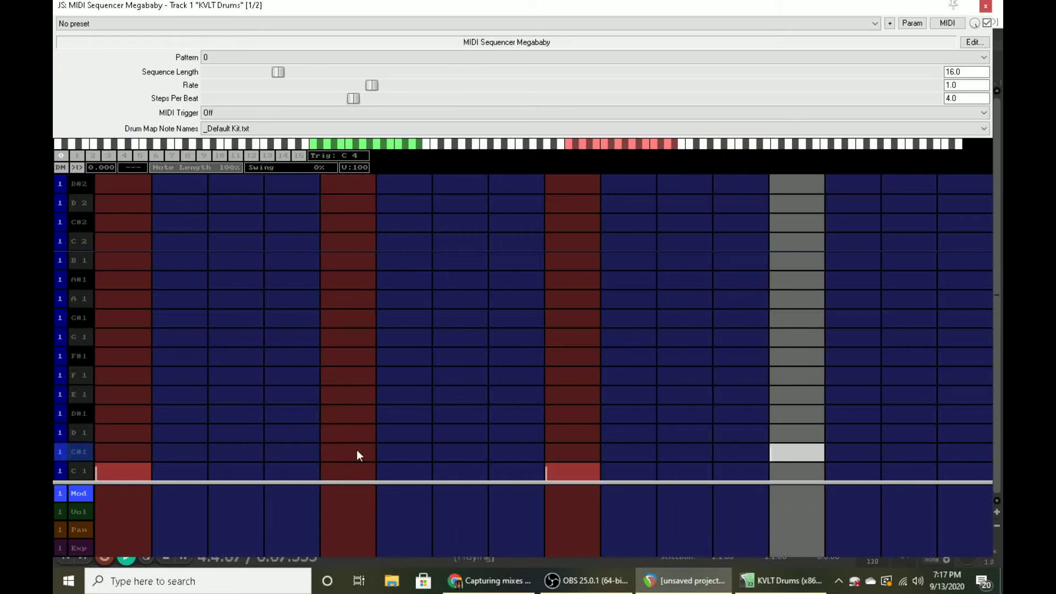
{"action": "left_click_drag", "start_coordinate": [797, 456], "coordinate": [804, 431]}
{"action": "mouse_move", "coordinate": [599, 481]}
{"action": "left_mouse_down"}
{"action": "mouse_move", "coordinate": [685, 467]}
{"action": "mouse_move", "coordinate": [688, 447]}
{"action": "mouse_move", "coordinate": [690, 468]}
{"action": "left_mouse_up"}
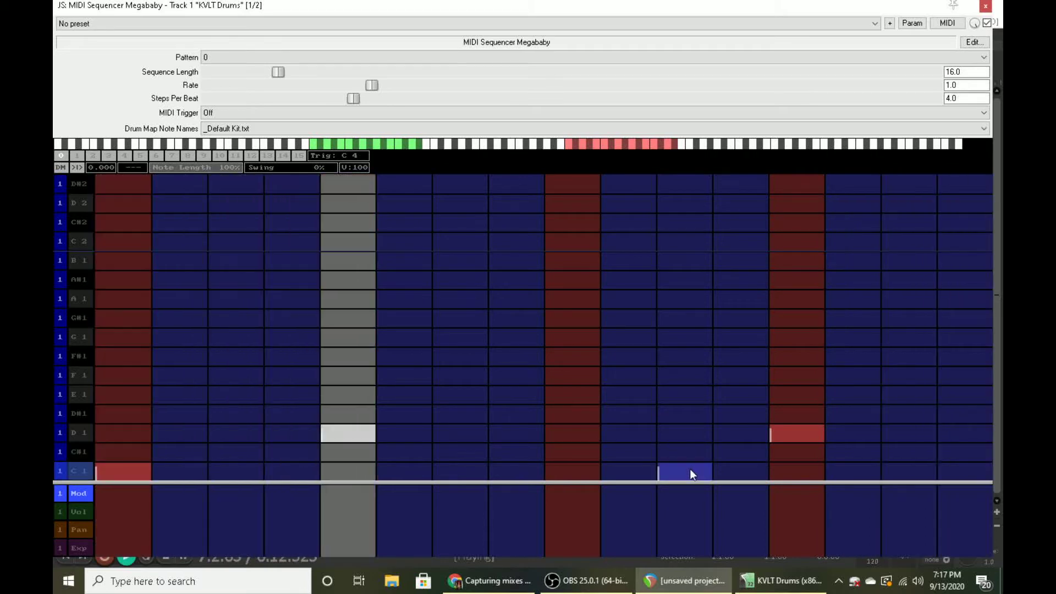
- Close the sequencer window and set the project tempo to 170 BPM
{"action": "left_click", "coordinate": [987, 8]}
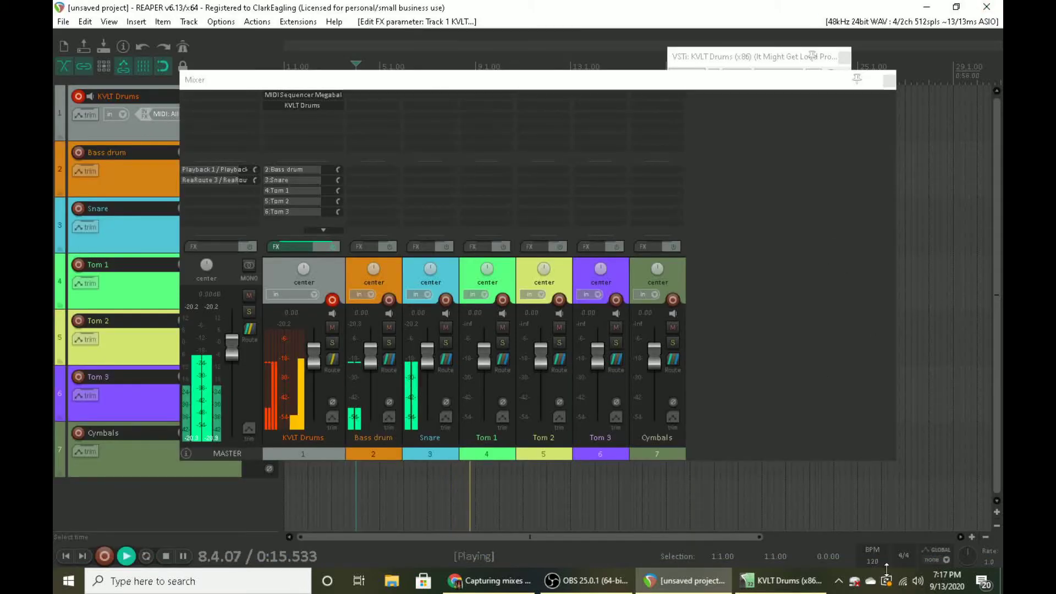
{"action": "type", "text": "170"}
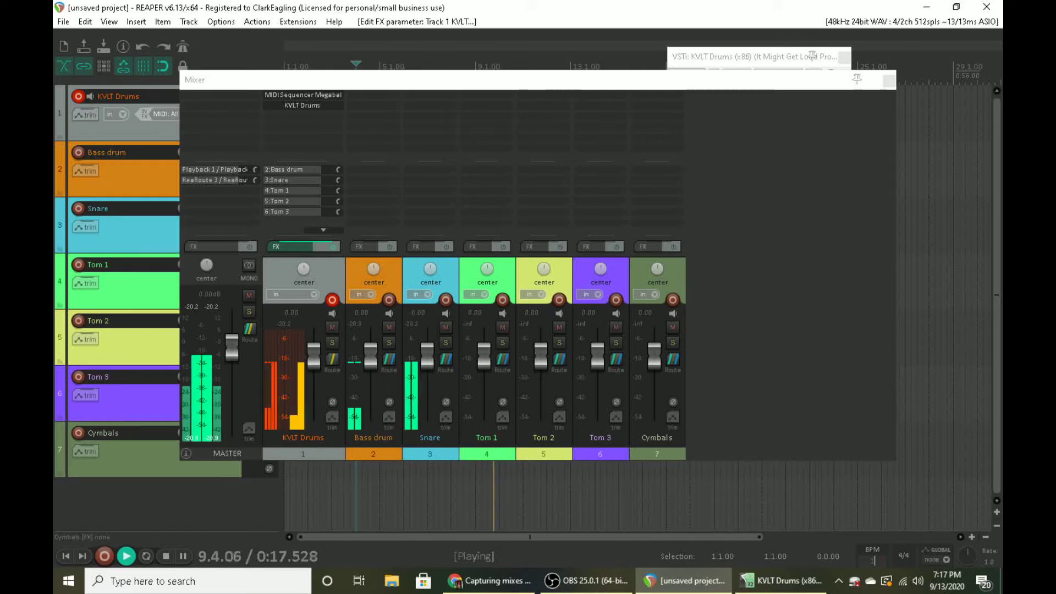
{"action": "key", "text": "Return"}
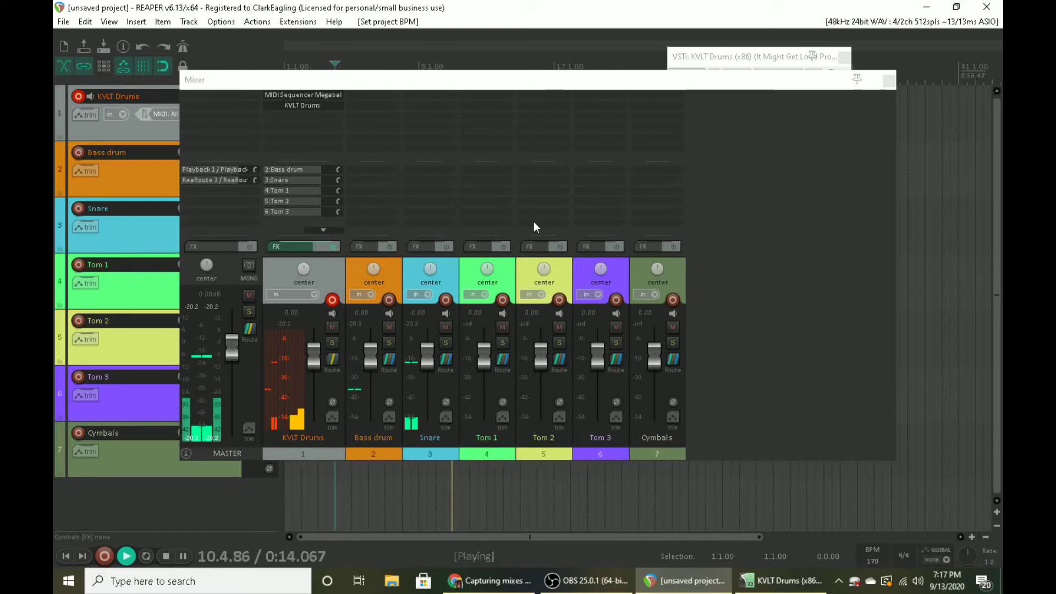
- Reopen the sequencer and, during playback, move the D 1 notes on steps 5 and 13 to E 1
{"action": "left_click", "coordinate": [322, 96]}
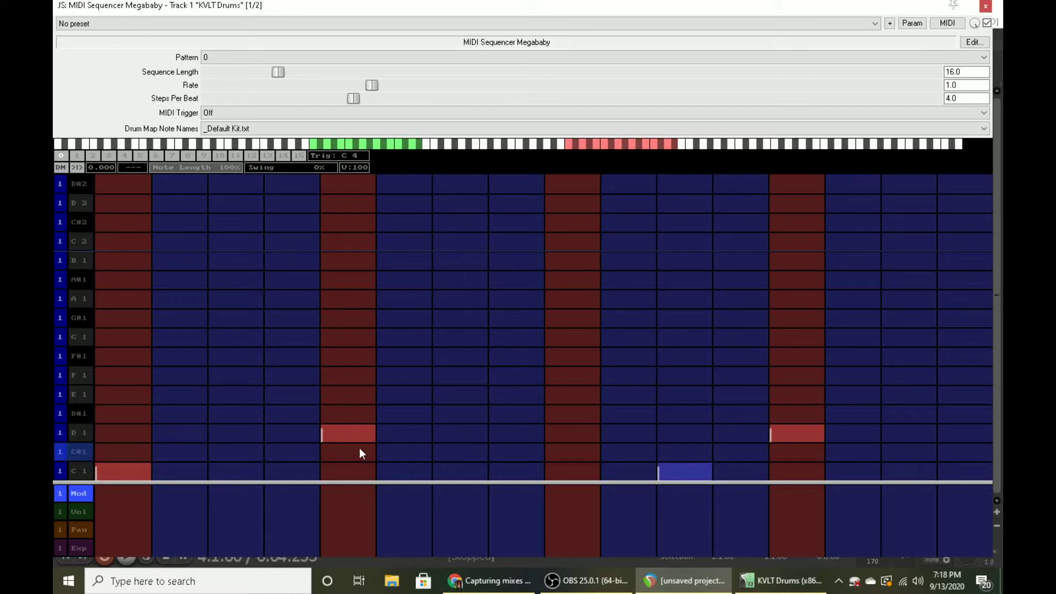
{"action": "left_click_drag", "start_coordinate": [363, 435], "coordinate": [349, 401]}
{"action": "key", "text": "space"}
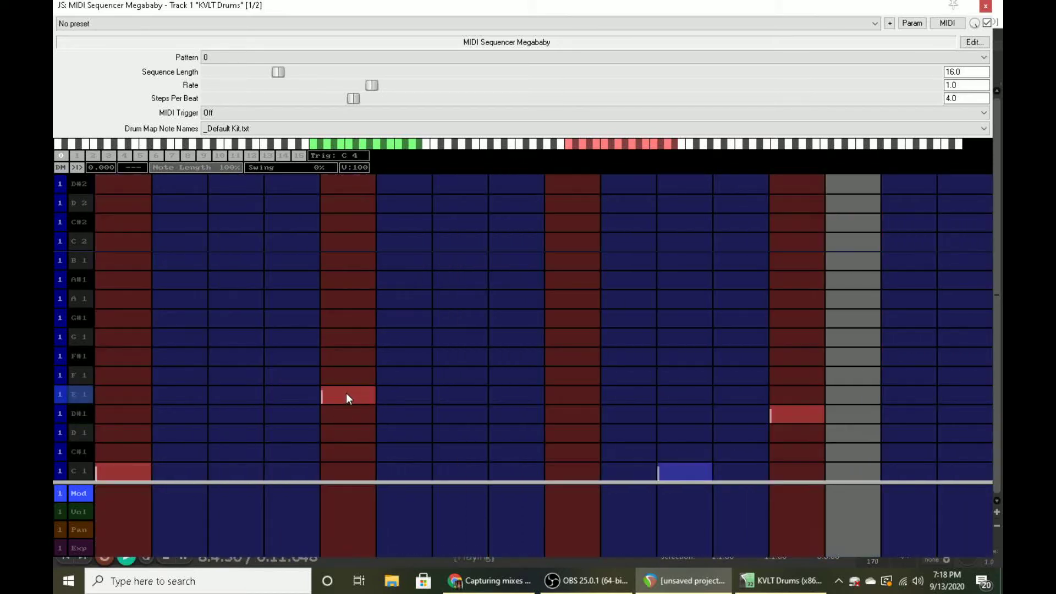
{"action": "right_click", "coordinate": [817, 415]}
{"action": "left_click", "coordinate": [809, 400]}
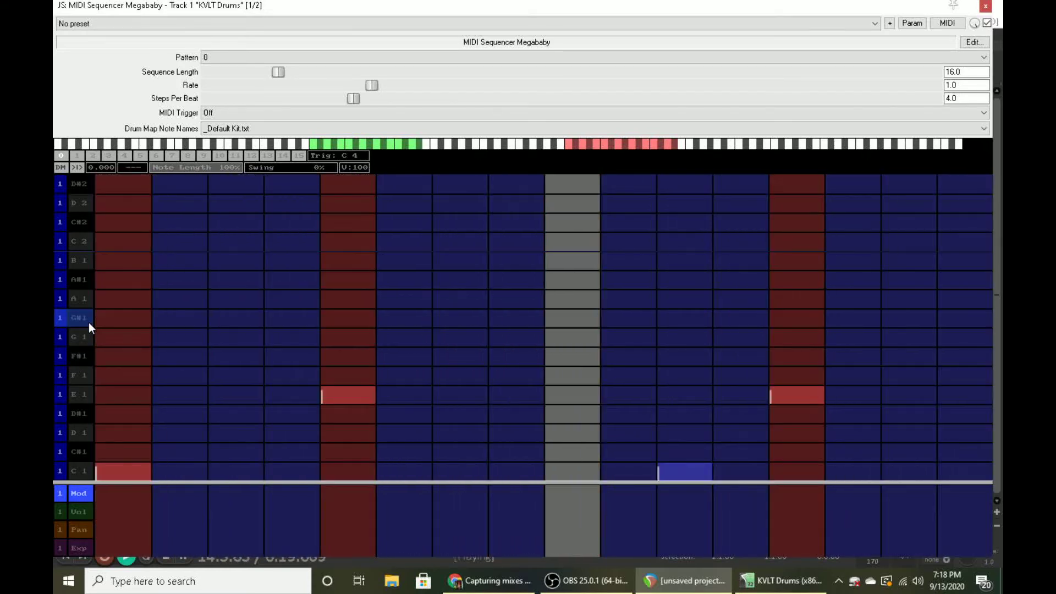
- Add a cymbal pattern: F#1 on steps 1, 3, 5, 13 and 15, A#1 on steps 7 and 9, G#1 on step 11
{"action": "left_click", "coordinate": [120, 360]}
{"action": "left_click", "coordinate": [248, 356]}
{"action": "left_click", "coordinate": [347, 356]}
{"action": "left_click", "coordinate": [460, 281]}
{"action": "left_click", "coordinate": [572, 280]}
{"action": "left_click", "coordinate": [685, 318]}
{"action": "left_click", "coordinate": [804, 338]}
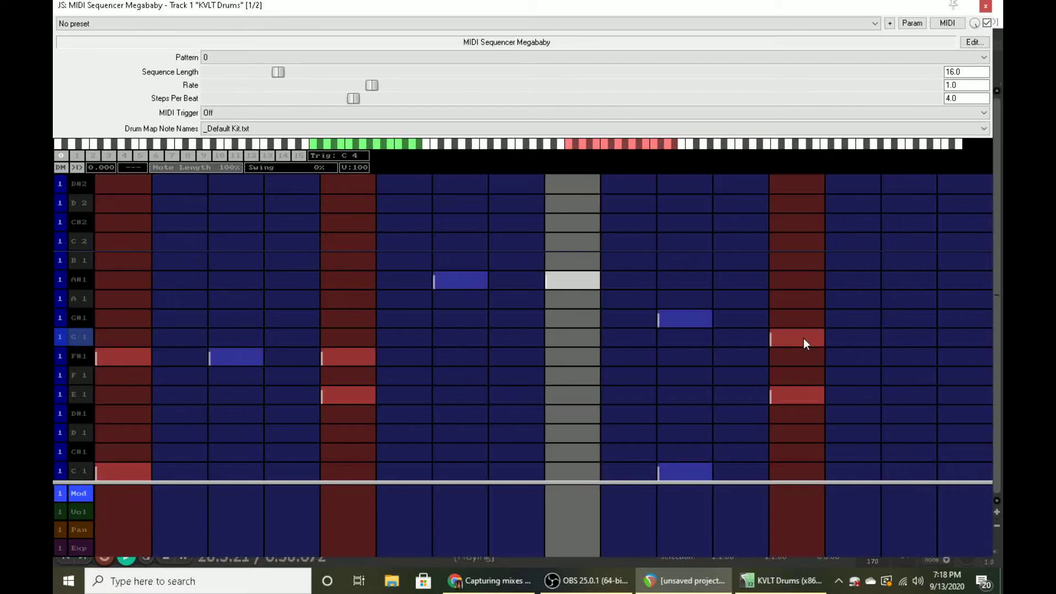
{"action": "left_click_drag", "start_coordinate": [804, 339], "coordinate": [801, 358]}
{"action": "left_click", "coordinate": [915, 361]}
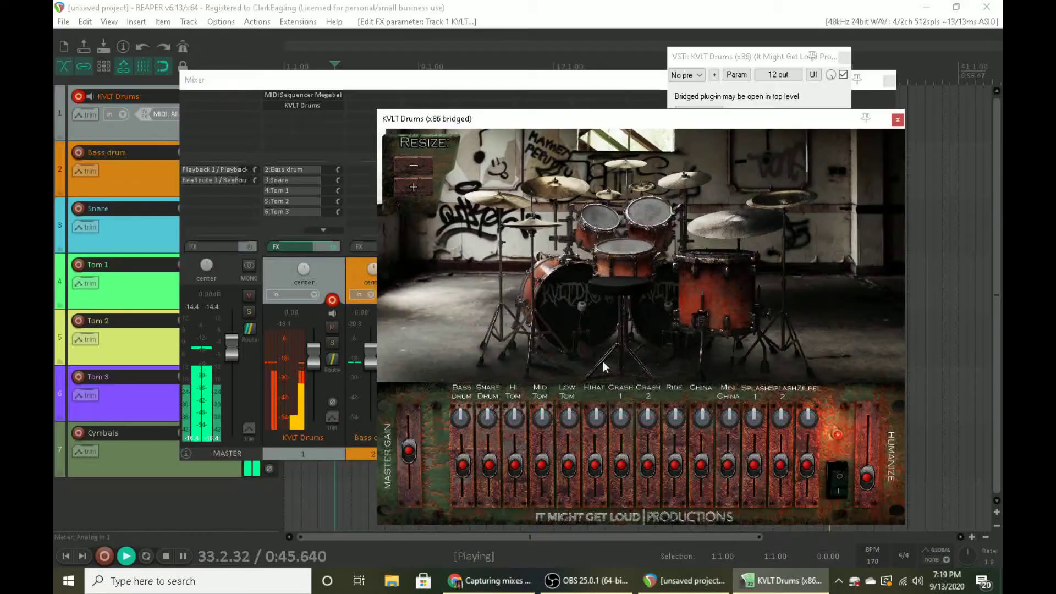
- In the KVLT Drums interface, lower the hi-hat volume slightly and turn its pan knob clockwise, leaving both plugin interfaces closed
{"action": "left_click", "coordinate": [985, 5]}
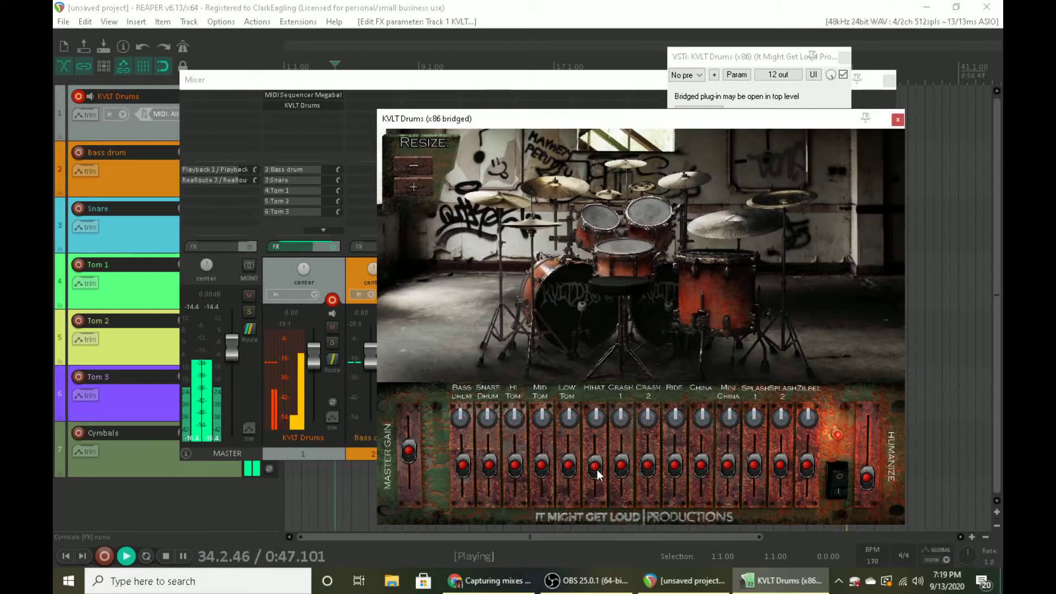
{"action": "left_click_drag", "start_coordinate": [596, 470], "coordinate": [596, 477]}
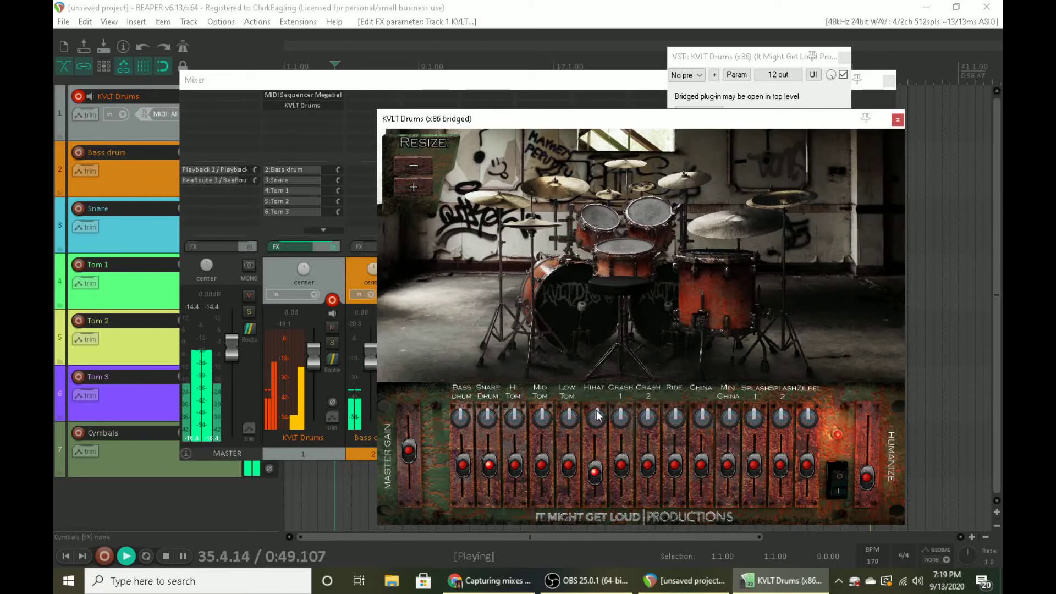
{"action": "left_click_drag", "start_coordinate": [596, 418], "coordinate": [596, 392]}
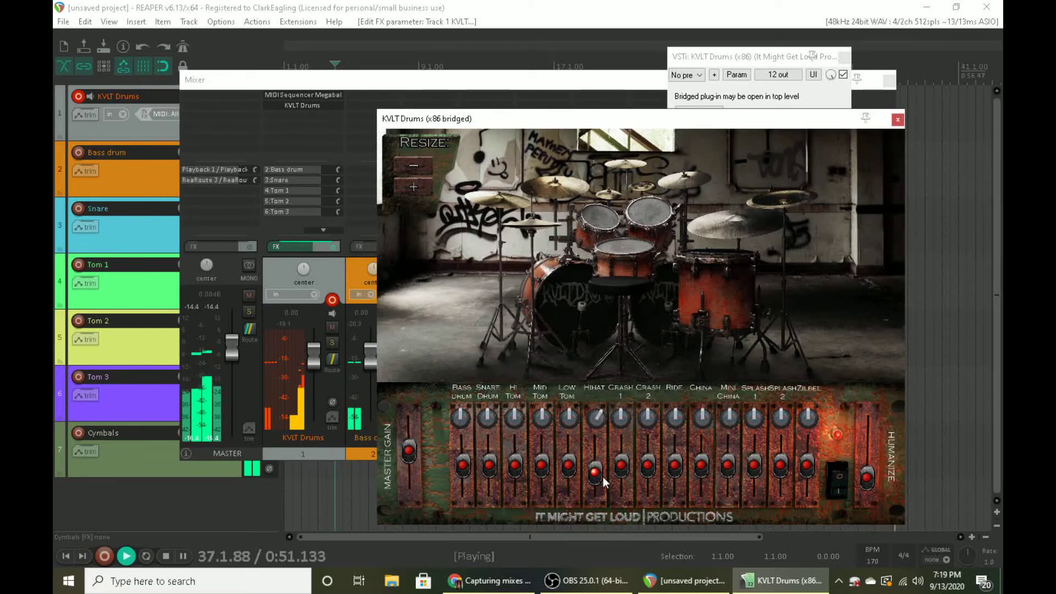
{"action": "left_click_drag", "start_coordinate": [597, 477], "coordinate": [597, 481]}
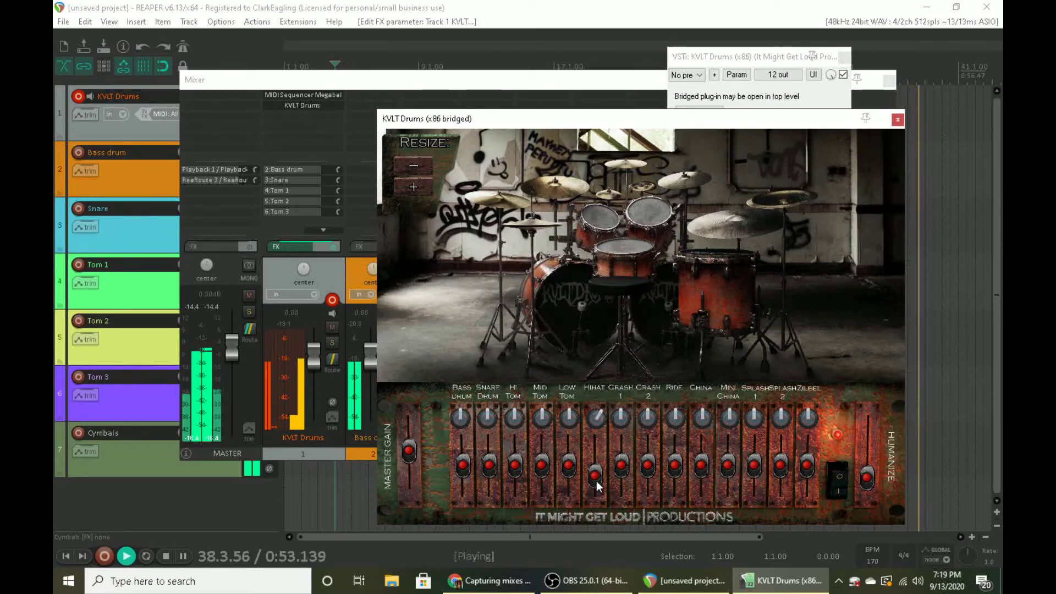
{"action": "left_click", "coordinate": [901, 121]}
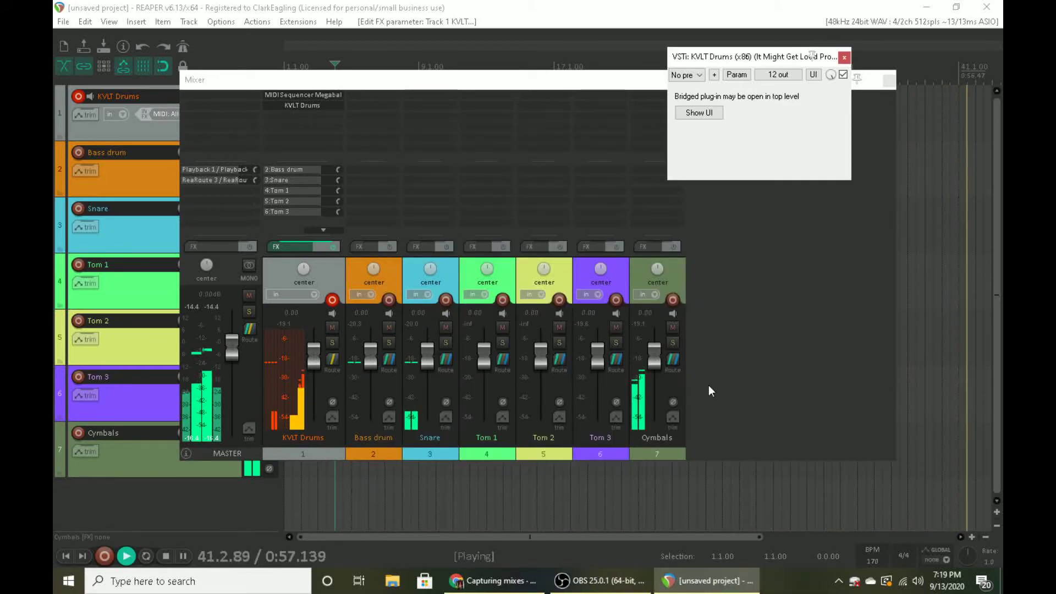
- Mute the Cymbals track and insert the Cockos ReaEQ plugin on the Bass drum track
{"action": "left_click", "coordinate": [677, 329]}
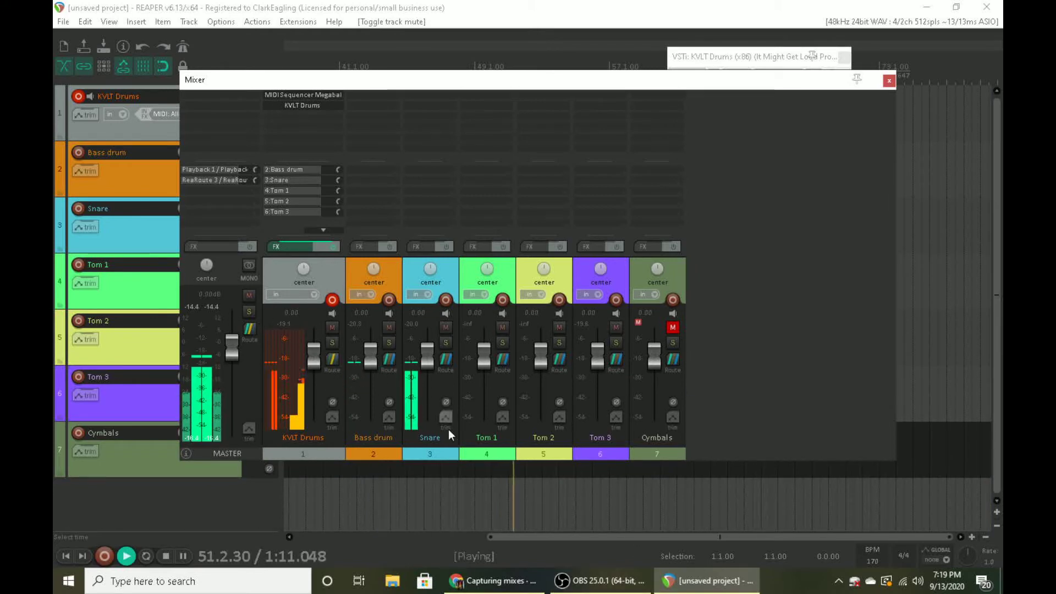
{"action": "double_click", "coordinate": [391, 95]}
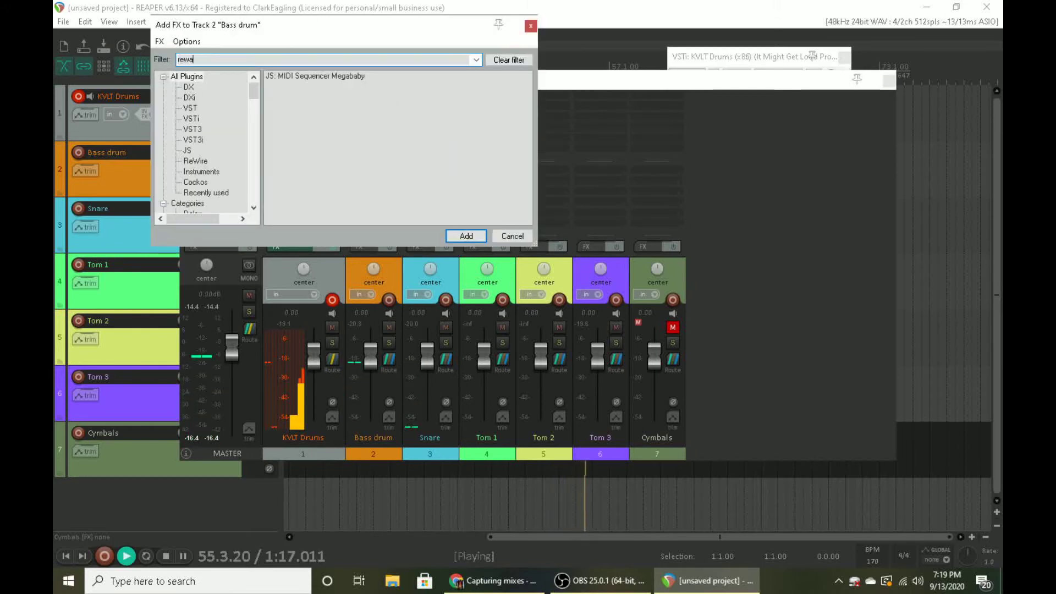
{"action": "type", "text": "re"}
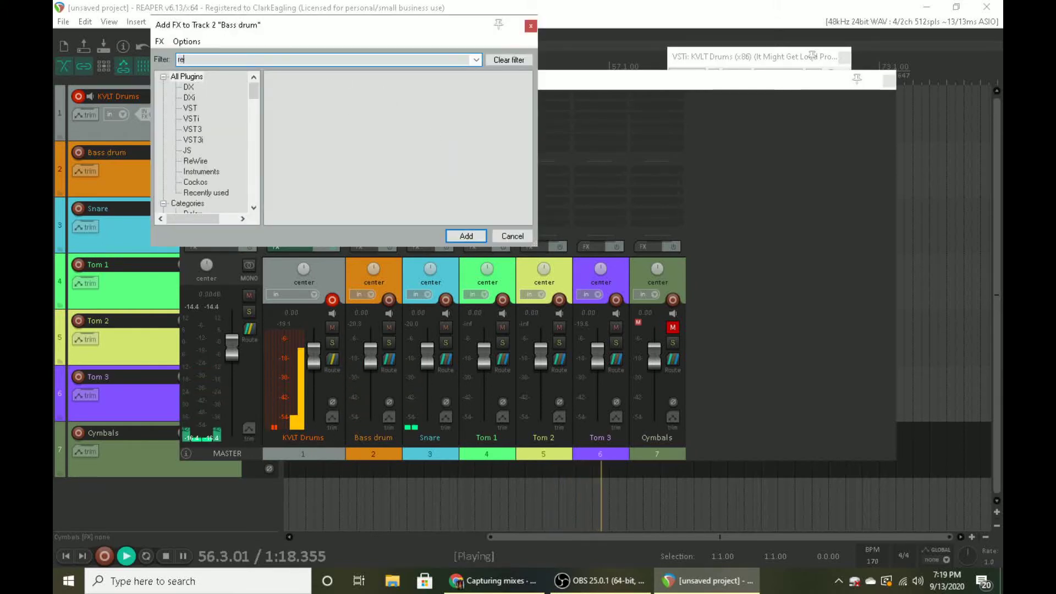
{"action": "type", "text": "e"}
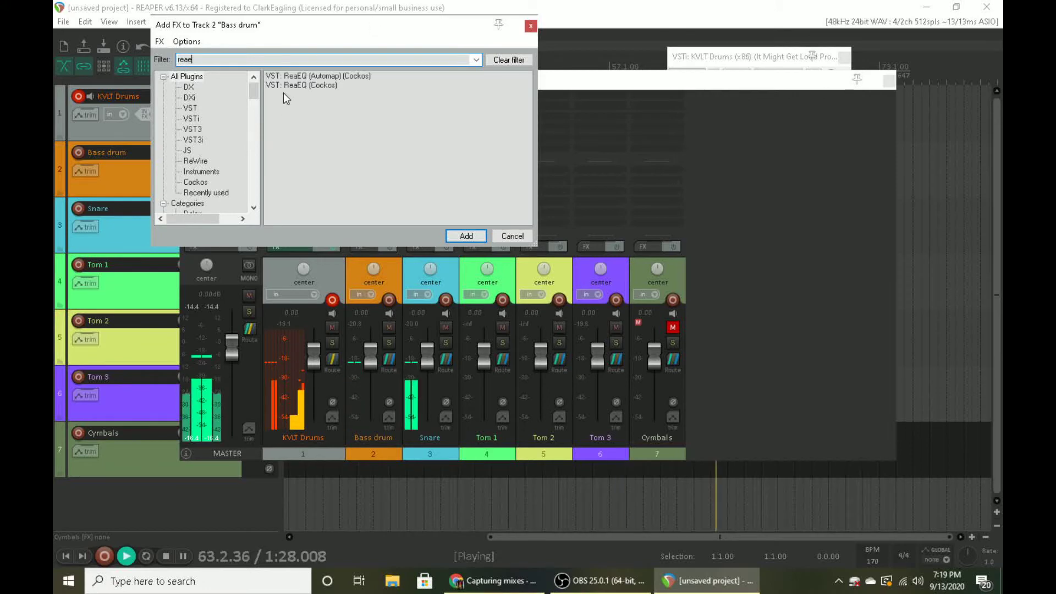
{"action": "left_click", "coordinate": [289, 87]}
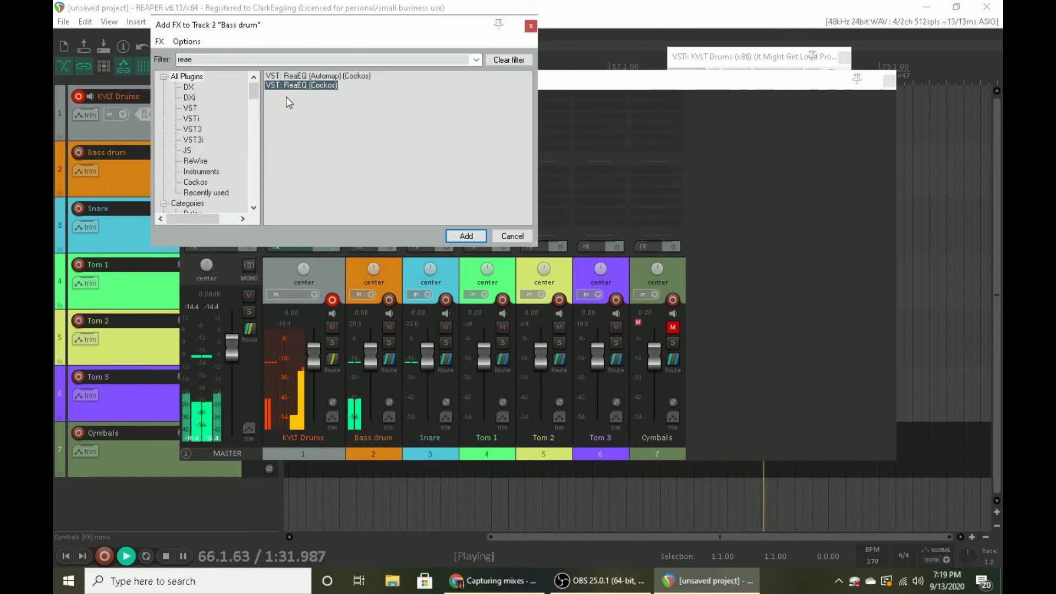
{"action": "double_click", "coordinate": [293, 85]}
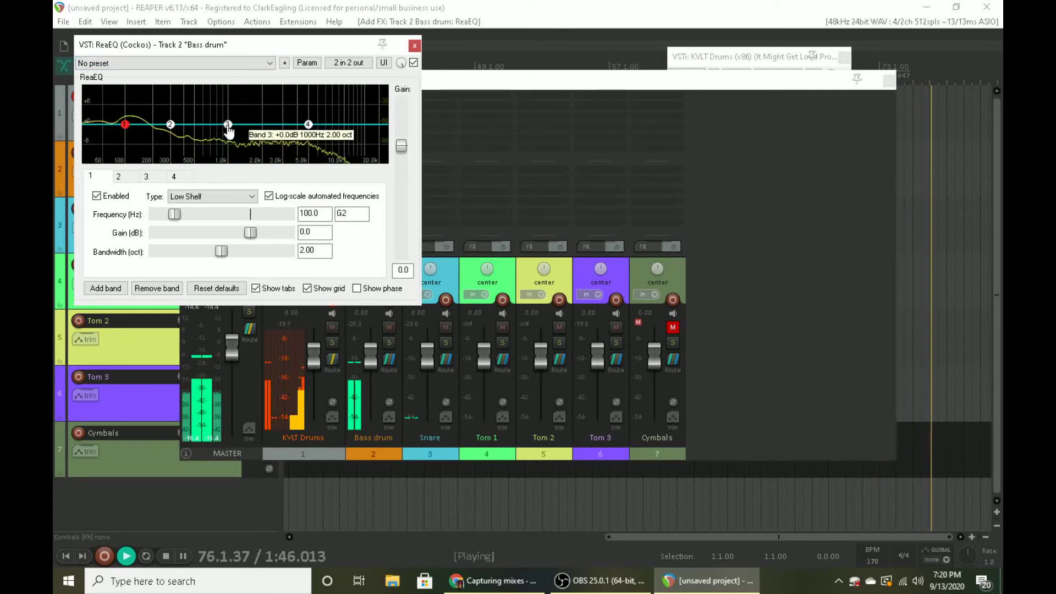
- Boost band 3 of the Bass drum EQ by 6.0 dB at about 1434 Hz, leaving the EQ window closed
{"action": "left_click_drag", "start_coordinate": [227, 124], "coordinate": [246, 105]}
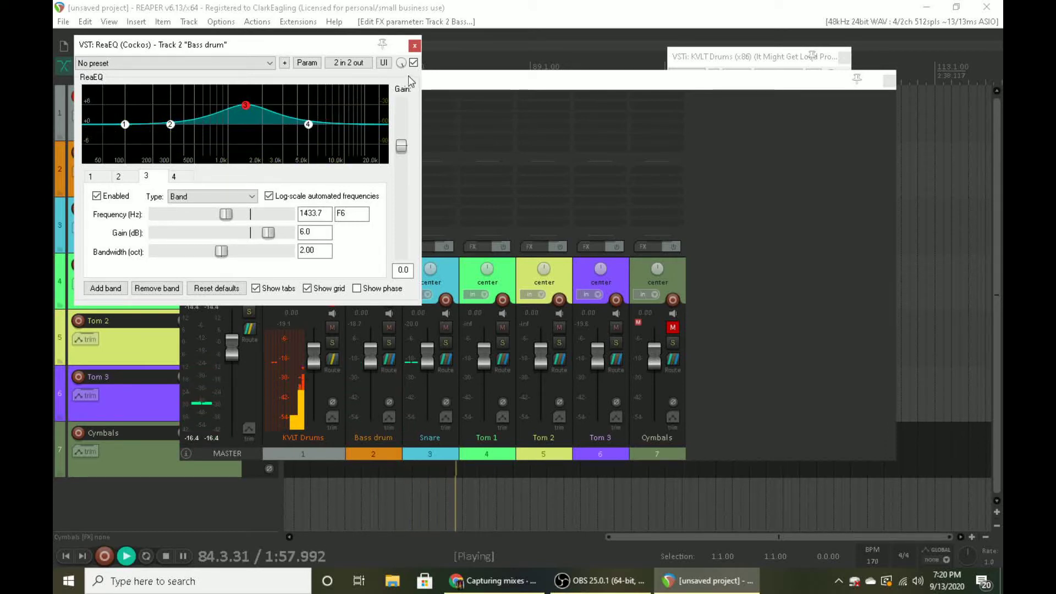
{"action": "left_click", "coordinate": [415, 45]}
- Insert the Cockos ReaEQ plugin on the Snare track
{"action": "left_click_drag", "start_coordinate": [367, 97], "coordinate": [408, 93]}
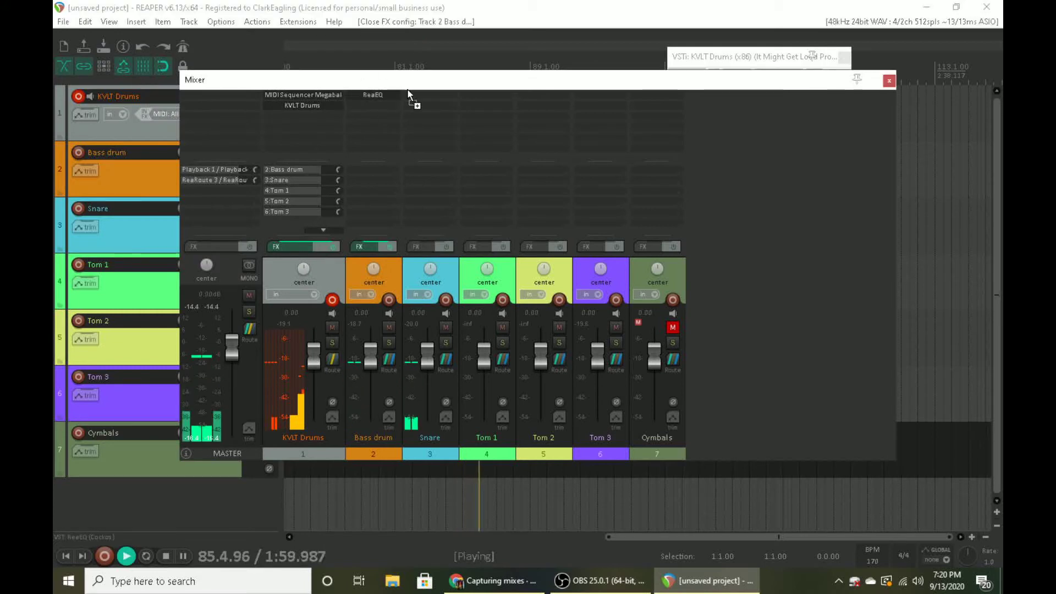
{"action": "double_click", "coordinate": [425, 94]}
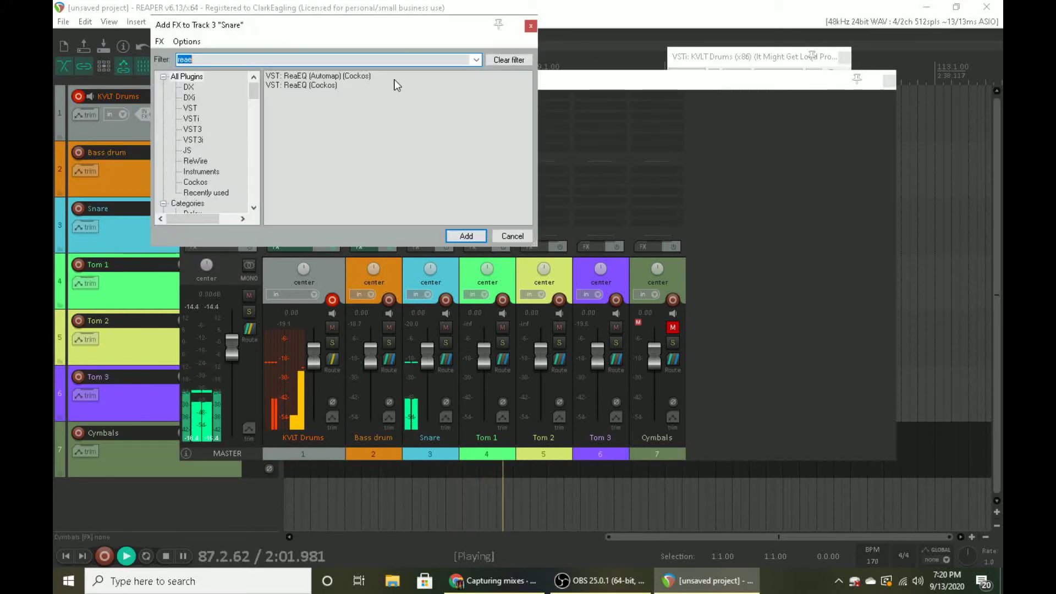
{"action": "double_click", "coordinate": [322, 86]}
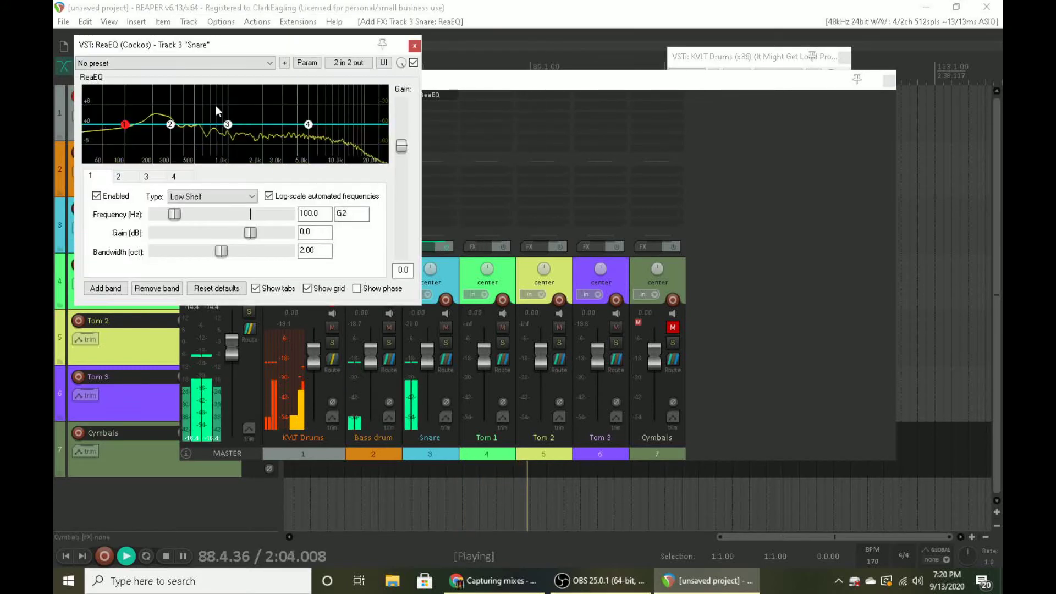
- In the Snare EQ, disable band 3 and set high shelf band 4 to +5.6 dB at about 1876 Hz
{"action": "left_click", "coordinate": [230, 125]}
{"action": "left_click_drag", "start_coordinate": [230, 124], "coordinate": [259, 106]}
{"action": "double_click", "coordinate": [318, 101]}
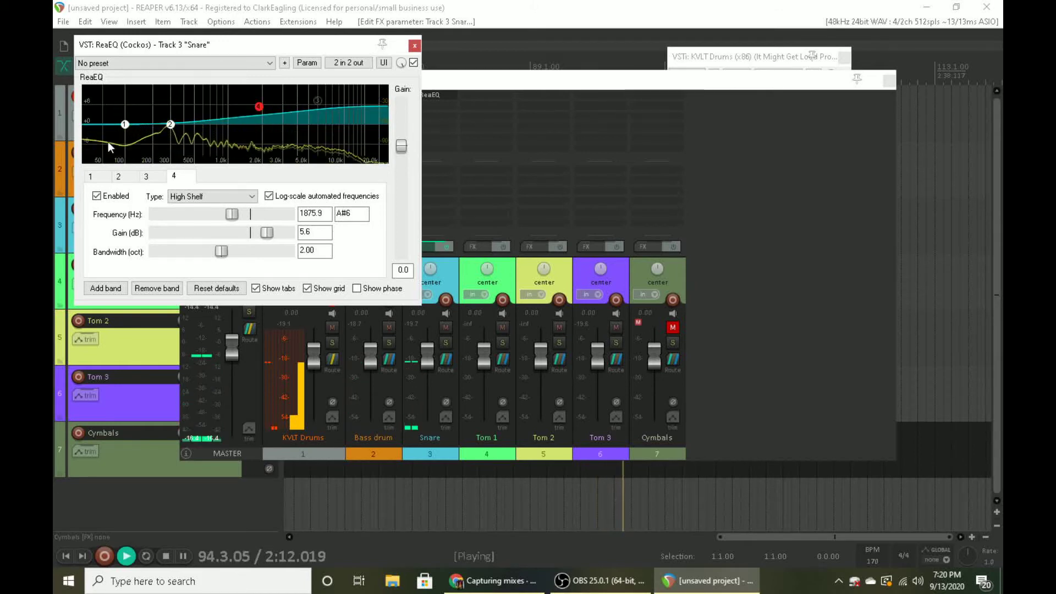
- Cut the Snare EQ's low shelf band 1 to -inf dB at about 106 Hz and close the EQ window
{"action": "left_click", "coordinate": [125, 125]}
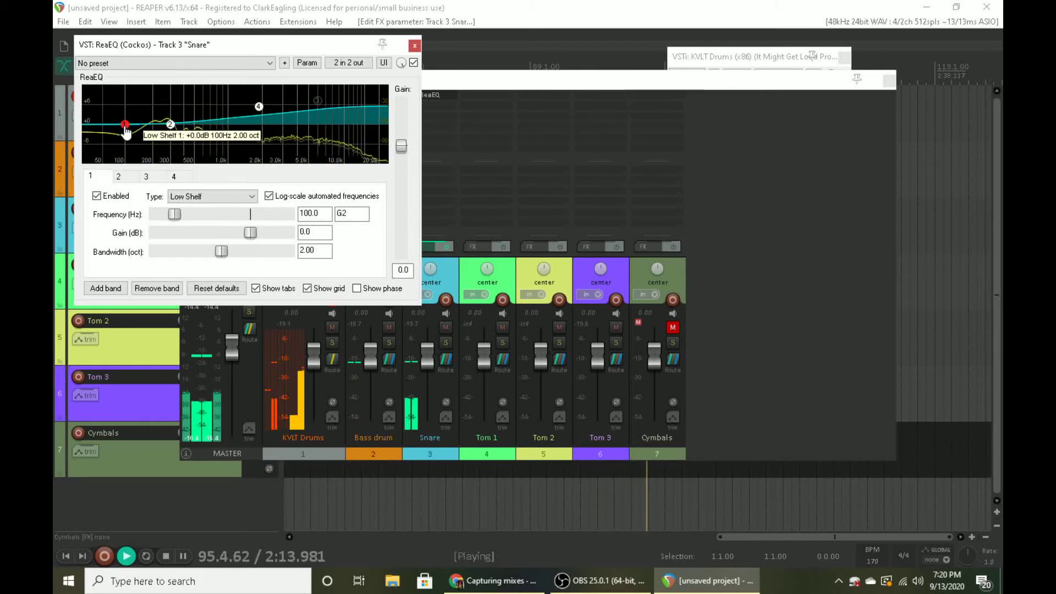
{"action": "left_click_drag", "start_coordinate": [125, 125], "coordinate": [128, 164]}
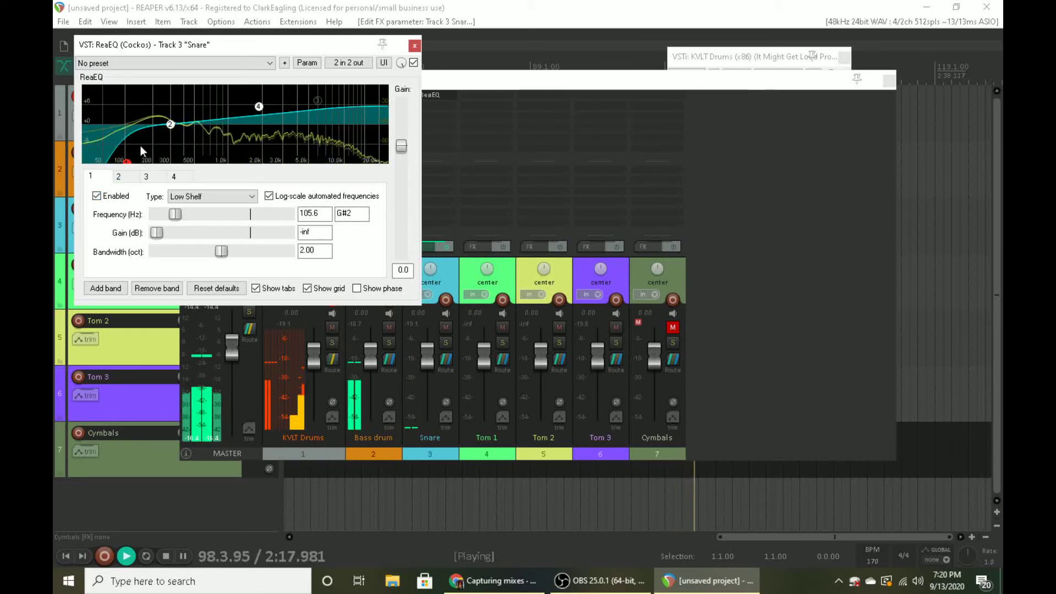
{"action": "left_click", "coordinate": [411, 45]}
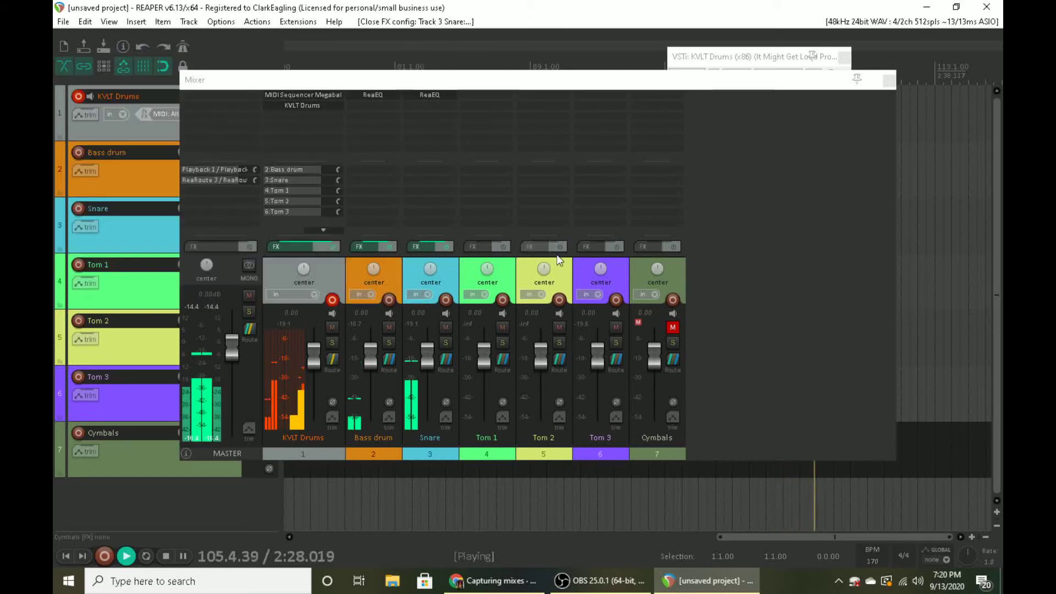
- Unmute the Cymbals track and lower its volume slightly
{"action": "left_click", "coordinate": [677, 328]}
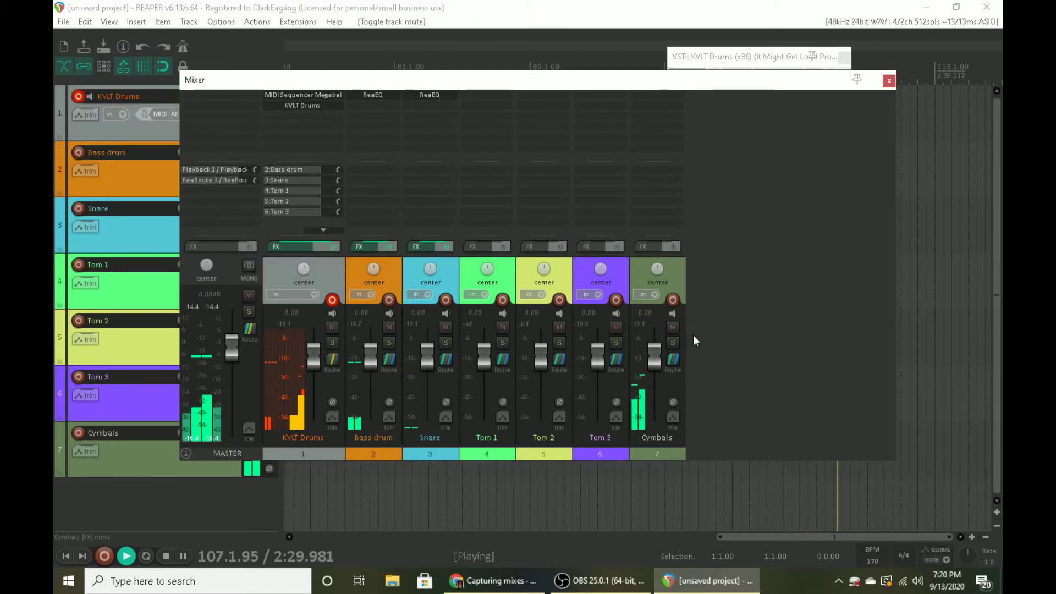
{"action": "left_click_drag", "start_coordinate": [657, 360], "coordinate": [655, 372]}
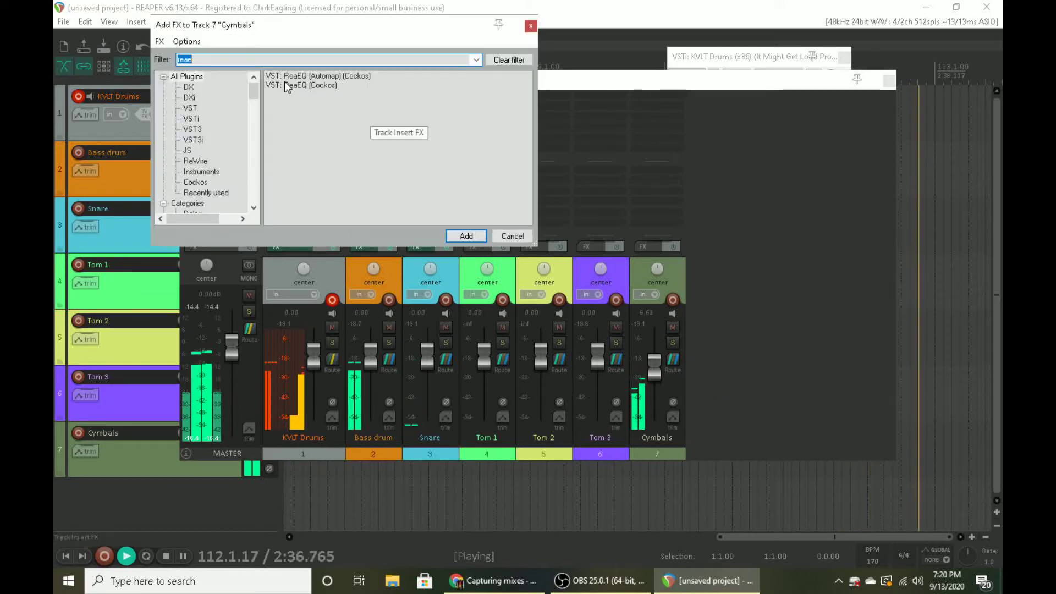
- Insert ReaEQ on the Cymbals track and cut its low shelf band 1 to -inf dB at about 637 Hz
{"action": "double_click", "coordinate": [286, 87]}
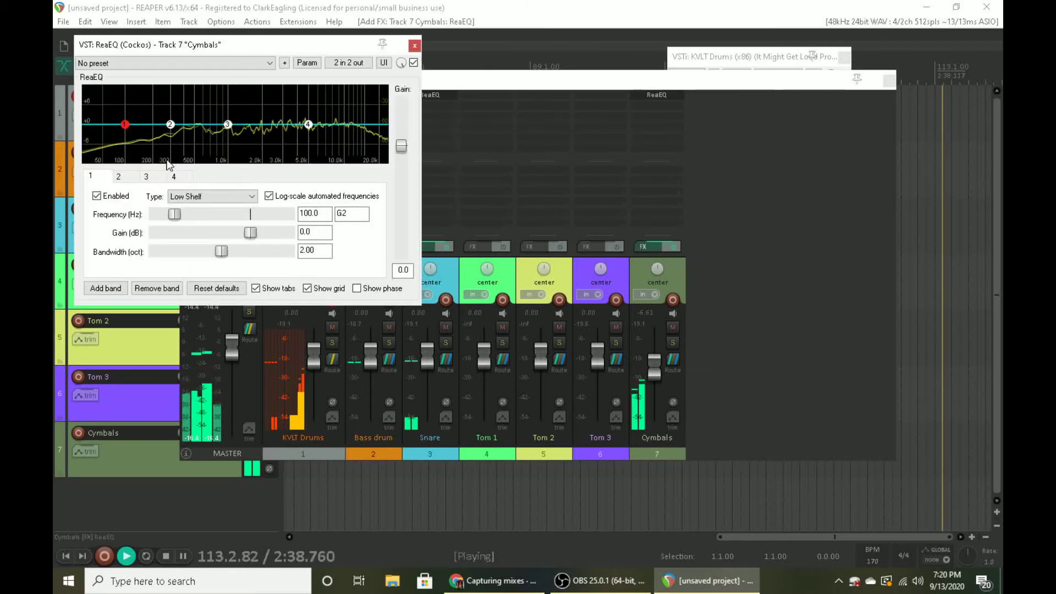
{"action": "left_click_drag", "start_coordinate": [125, 124], "coordinate": [217, 257]}
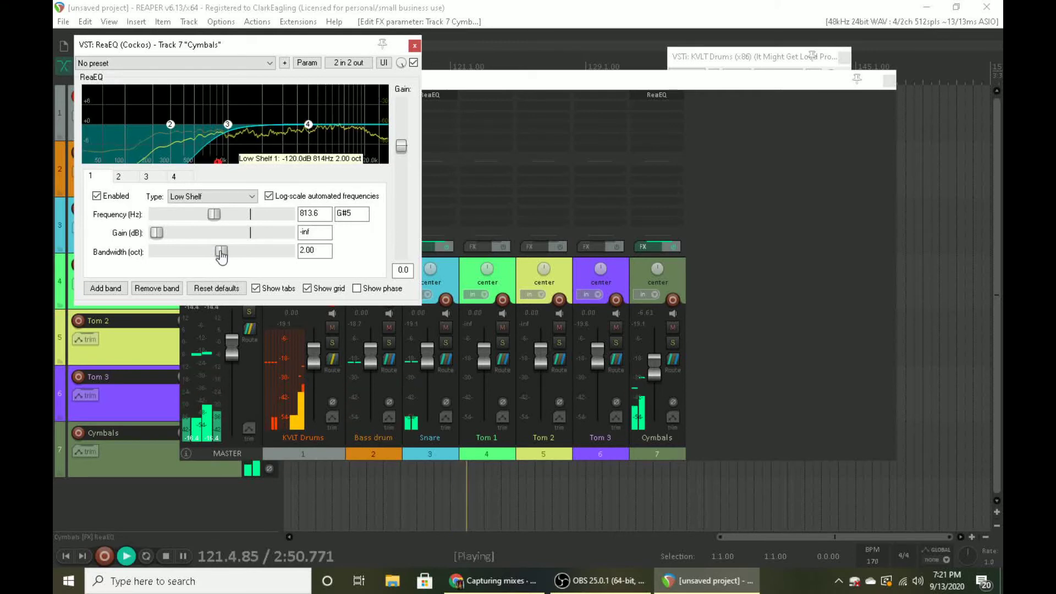
{"action": "left_click_drag", "start_coordinate": [216, 257], "coordinate": [206, 260]}
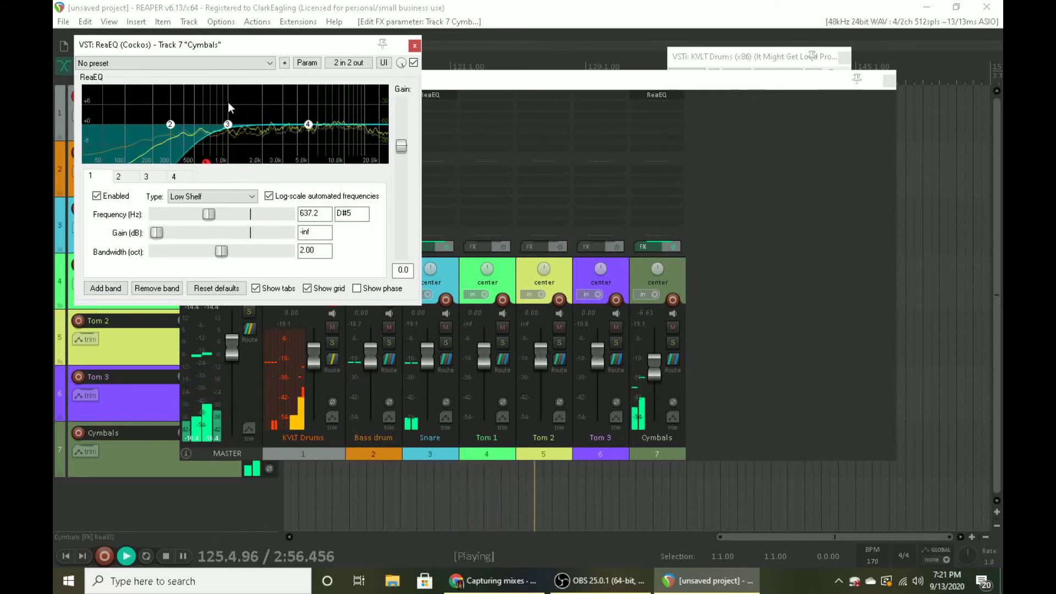
- Toggle the Cymbals low shelf off and on to compare, raise its frequency to about 782 Hz, and close the EQ window
{"action": "left_click", "coordinate": [96, 197]}
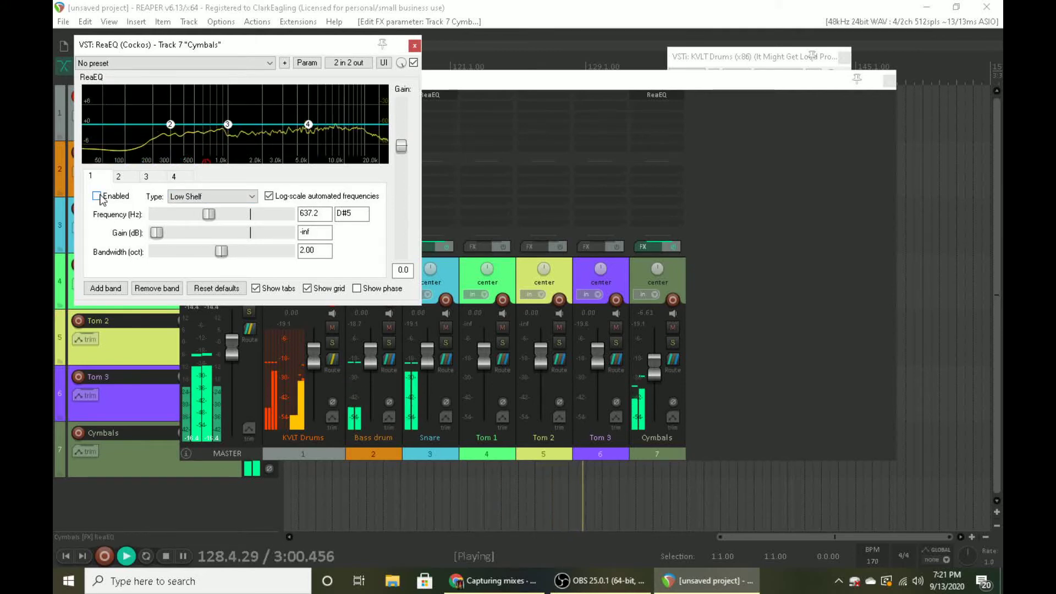
{"action": "left_click", "coordinate": [97, 196]}
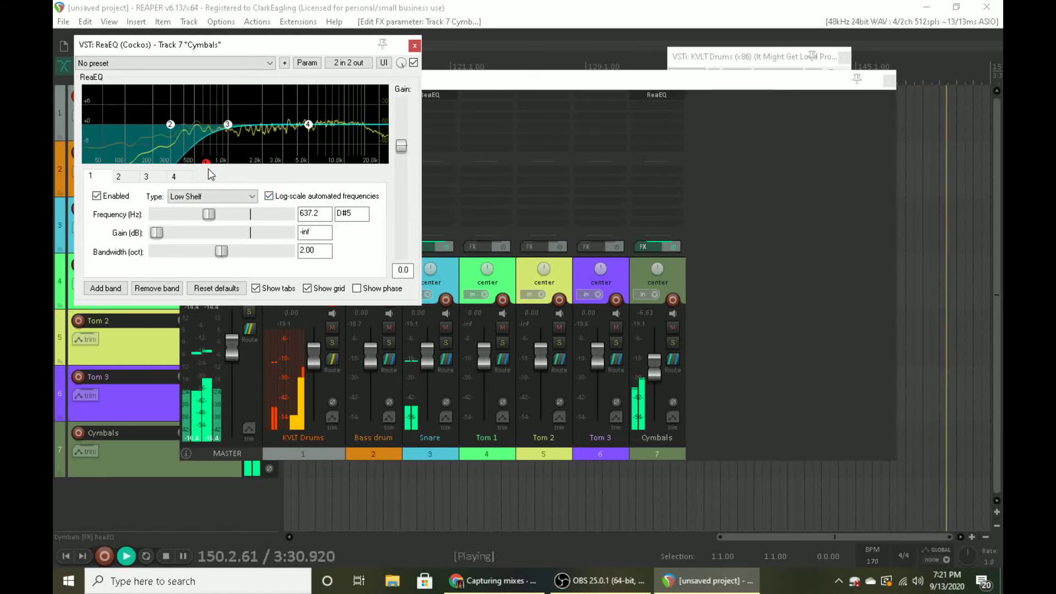
{"action": "left_click_drag", "start_coordinate": [207, 166], "coordinate": [217, 165]}
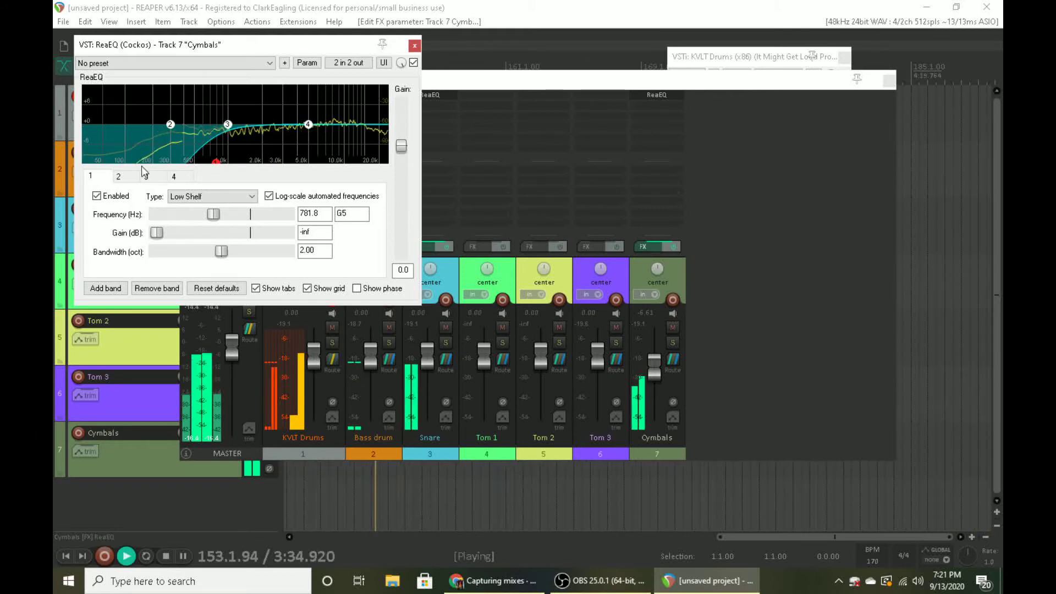
{"action": "left_click", "coordinate": [415, 46]}
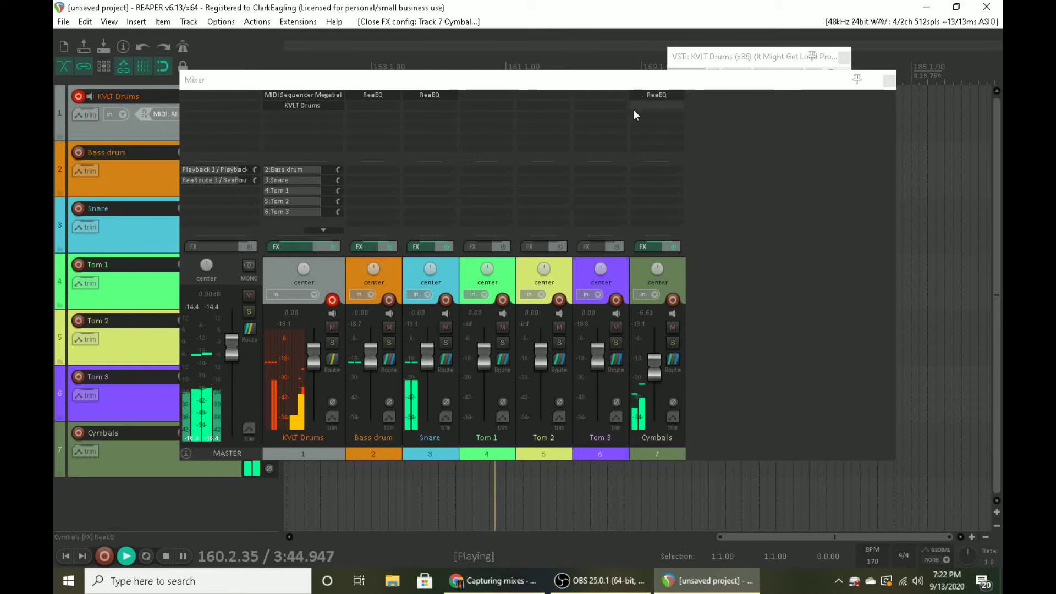
- Stop playback and restart it from the beginning of the project
{"action": "key", "text": "space"}
{"action": "left_click", "coordinate": [62, 557]}
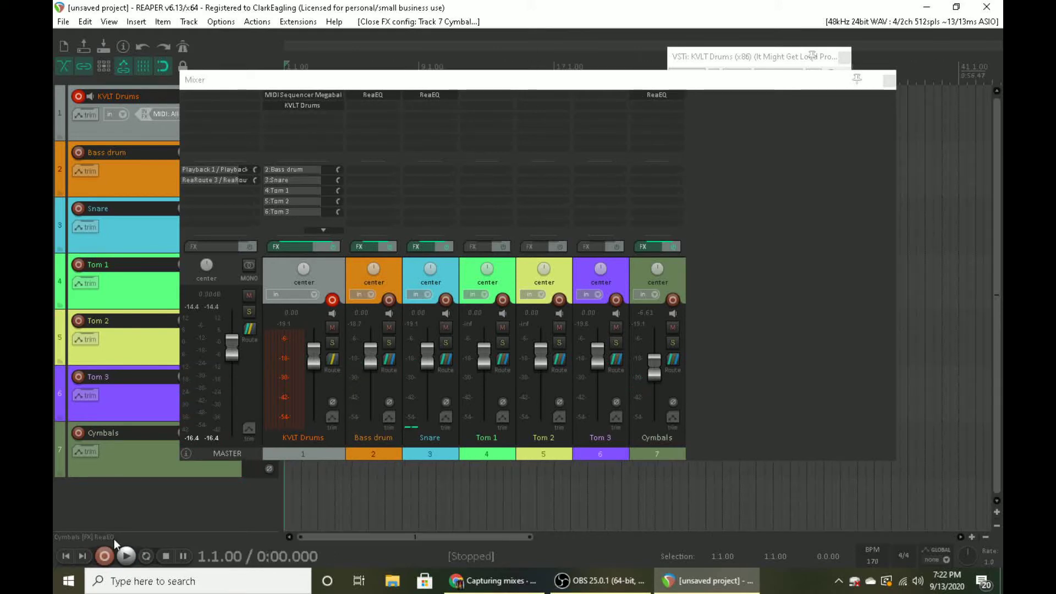
{"action": "key", "text": "space"}
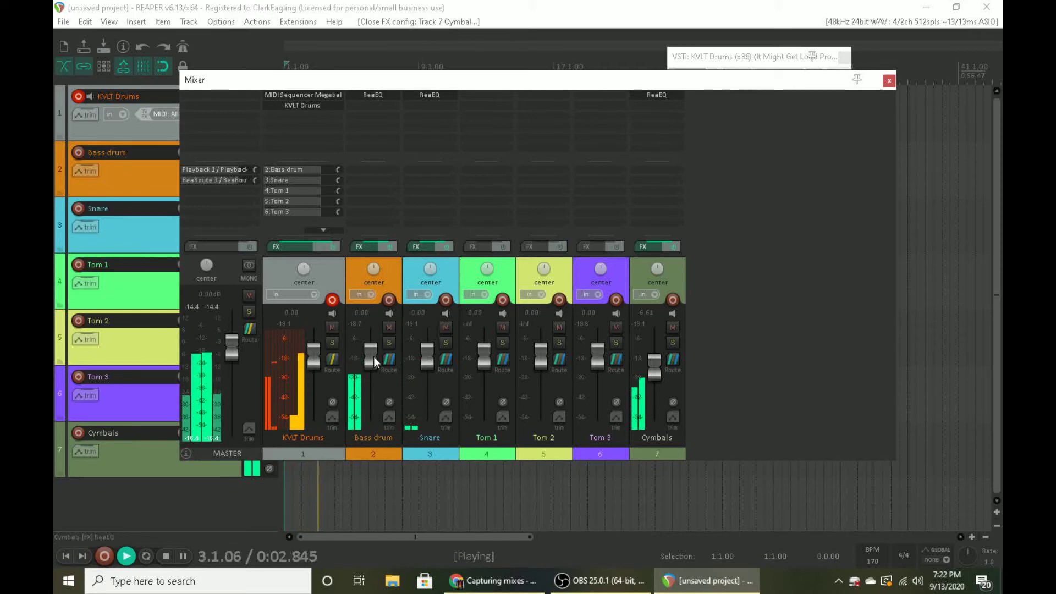
- Raise the Bass drum track volume to about +7.87 dB and the Snare track volume to about +5.86 dB
{"action": "mouse_move", "coordinate": [375, 356]}
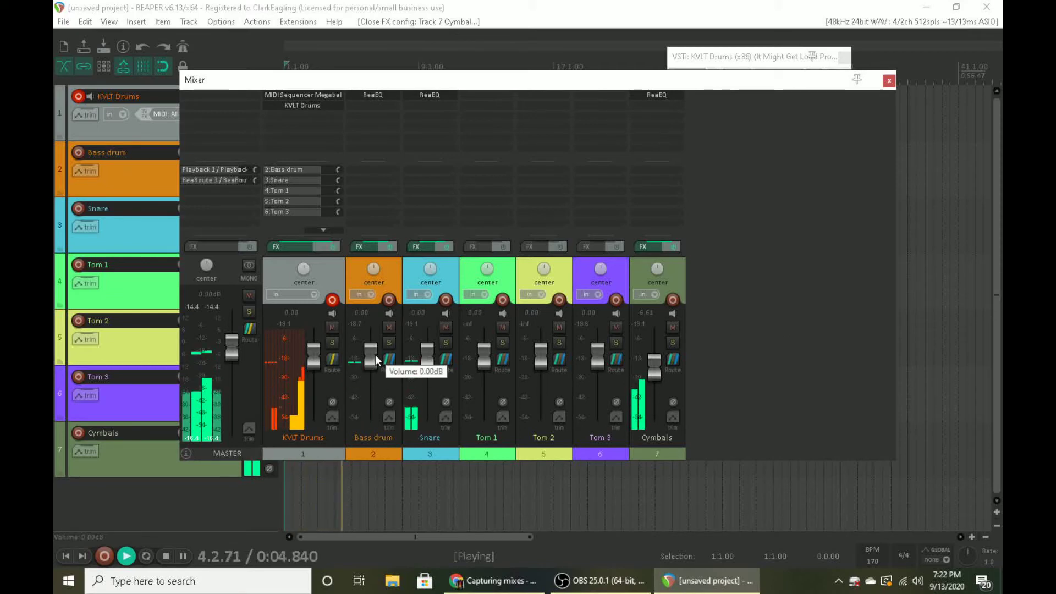
{"action": "left_click_drag", "start_coordinate": [375, 355], "coordinate": [376, 341]}
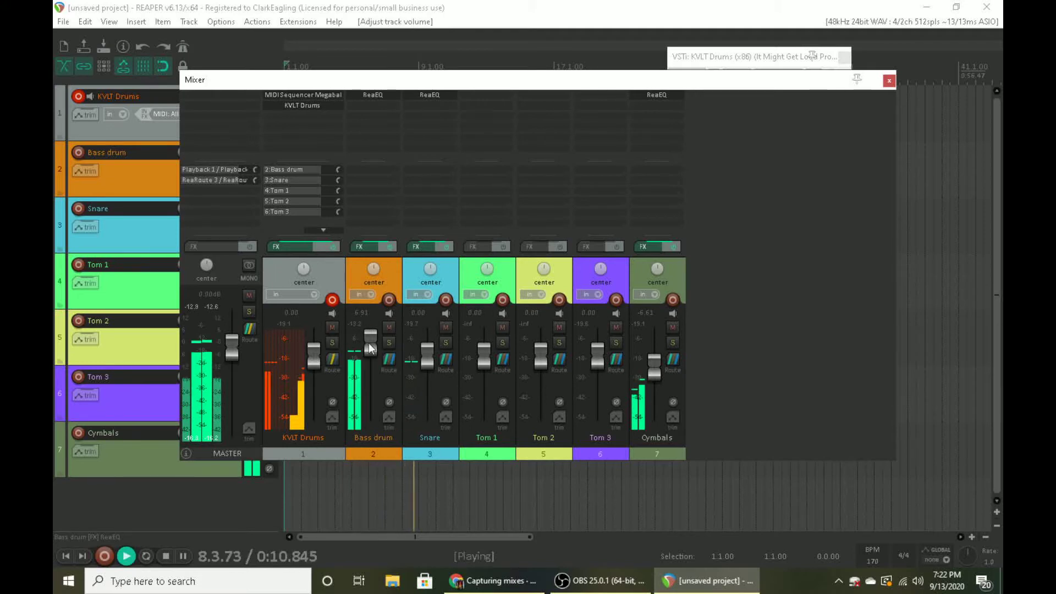
{"action": "left_click_drag", "start_coordinate": [370, 348], "coordinate": [370, 338]}
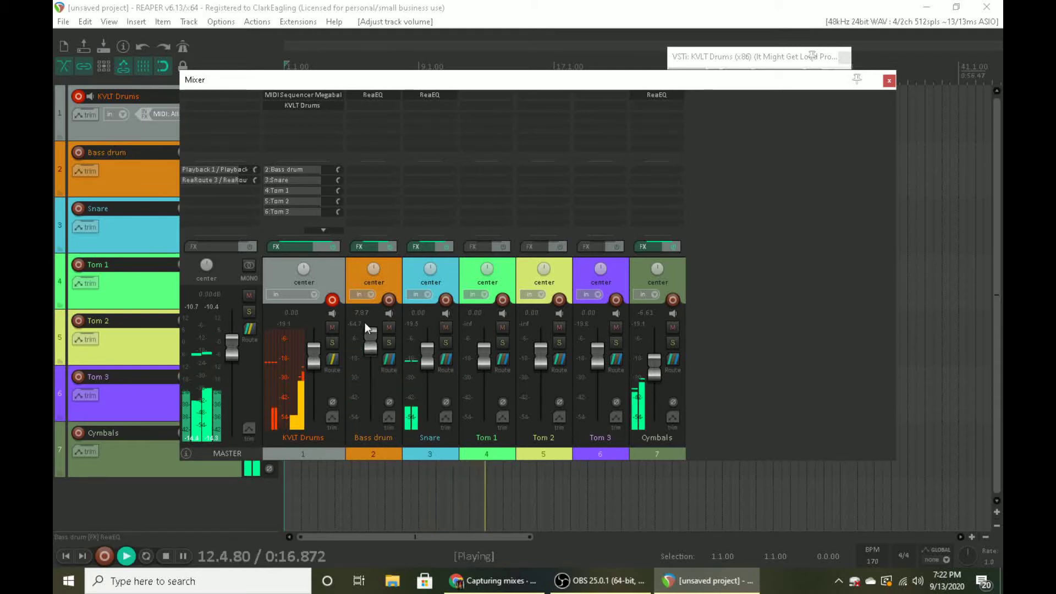
{"action": "left_click", "coordinate": [411, 324]}
{"action": "left_click_drag", "start_coordinate": [429, 352], "coordinate": [411, 326]}
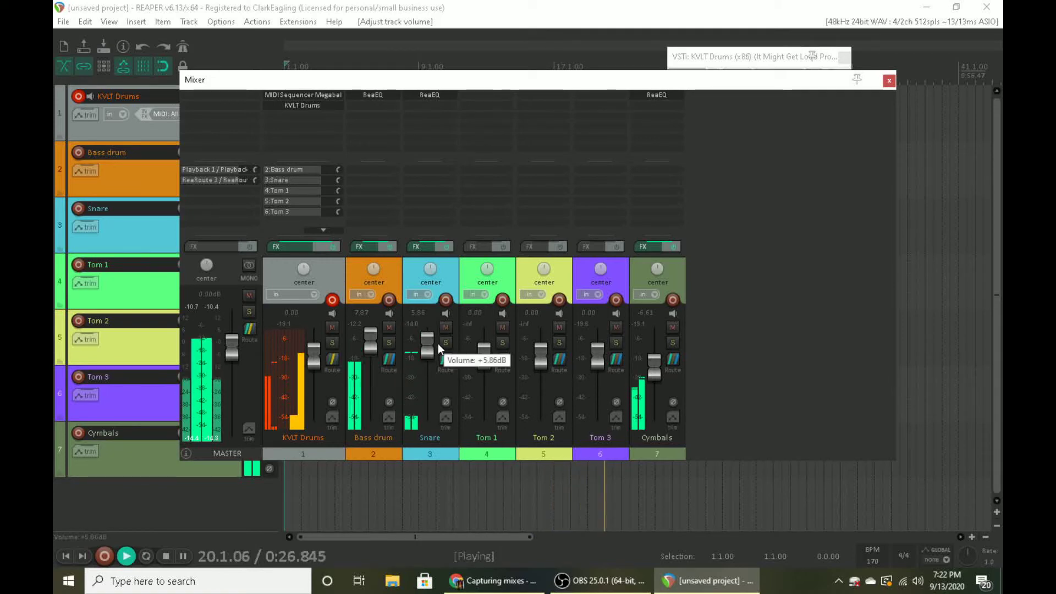
- In the Snare EQ, set band 2 to a narrow boost of 10.6 dB at about 428.5 Hz with a 0.34-octave bandwidth
{"action": "left_click", "coordinate": [439, 97]}
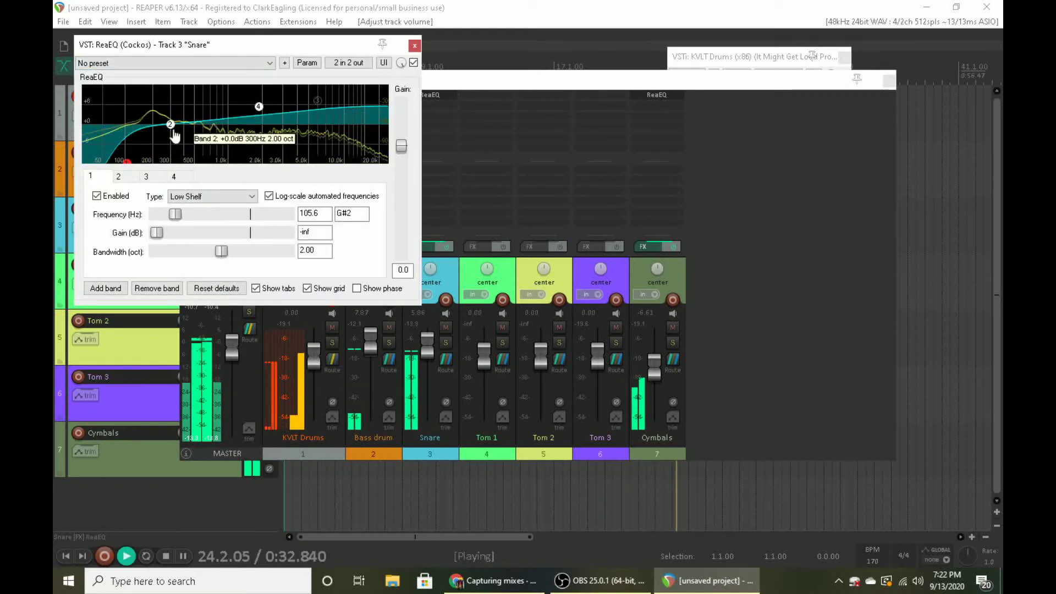
{"action": "left_click_drag", "start_coordinate": [173, 131], "coordinate": [199, 94]}
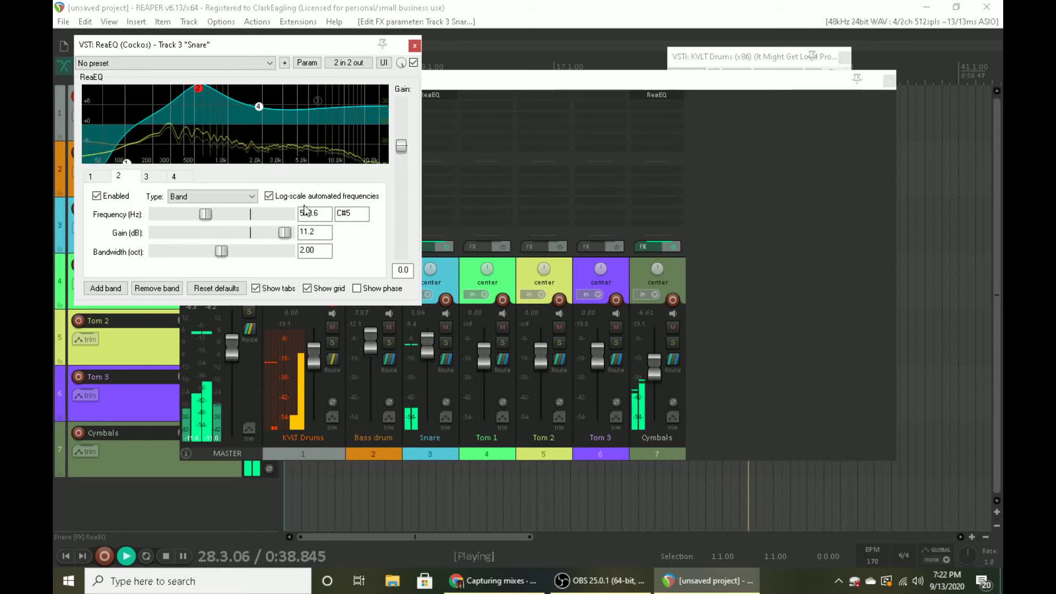
{"action": "left_click_drag", "start_coordinate": [227, 250], "coordinate": [176, 256]}
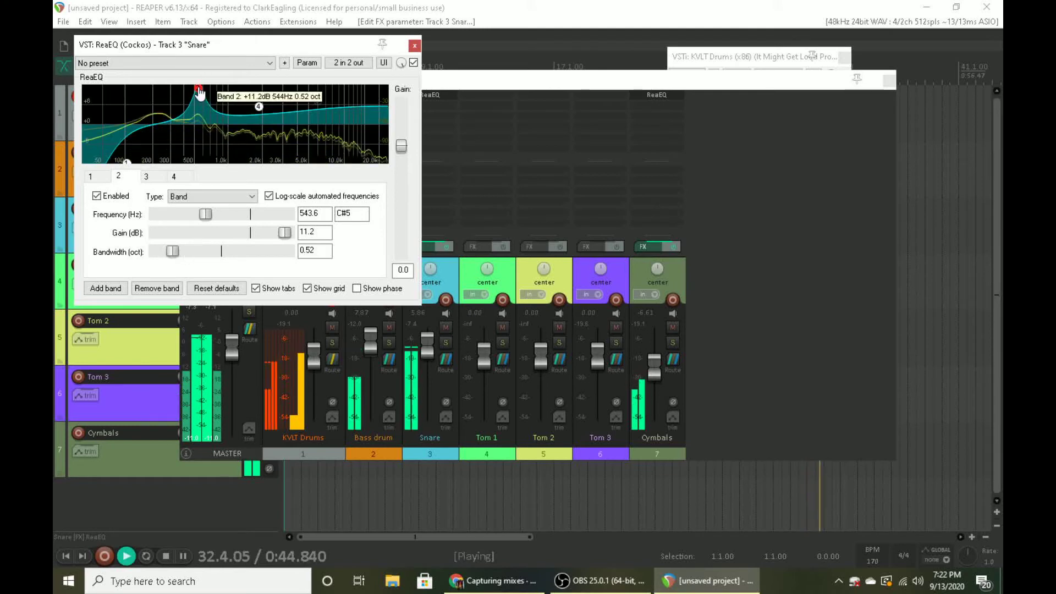
{"action": "left_click_drag", "start_coordinate": [198, 89], "coordinate": [193, 88]}
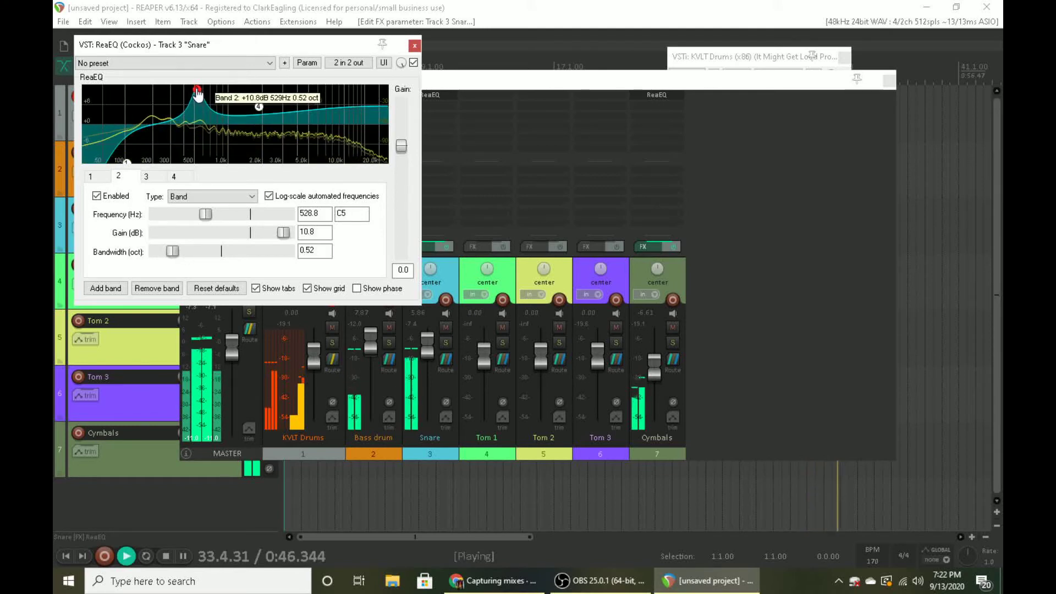
{"action": "left_click", "coordinate": [166, 253]}
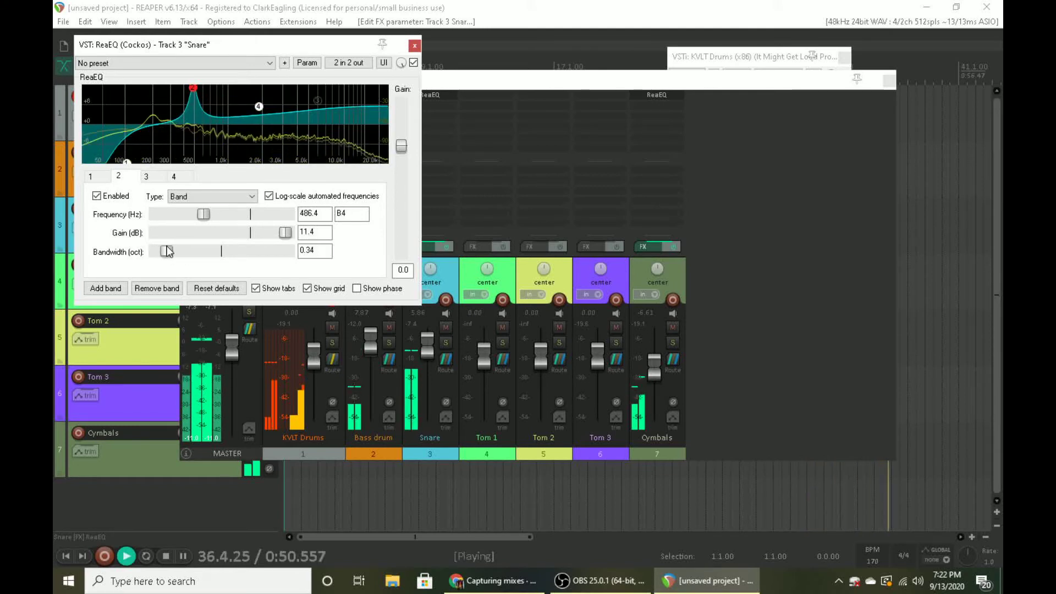
{"action": "left_click_drag", "start_coordinate": [193, 88], "coordinate": [187, 90]}
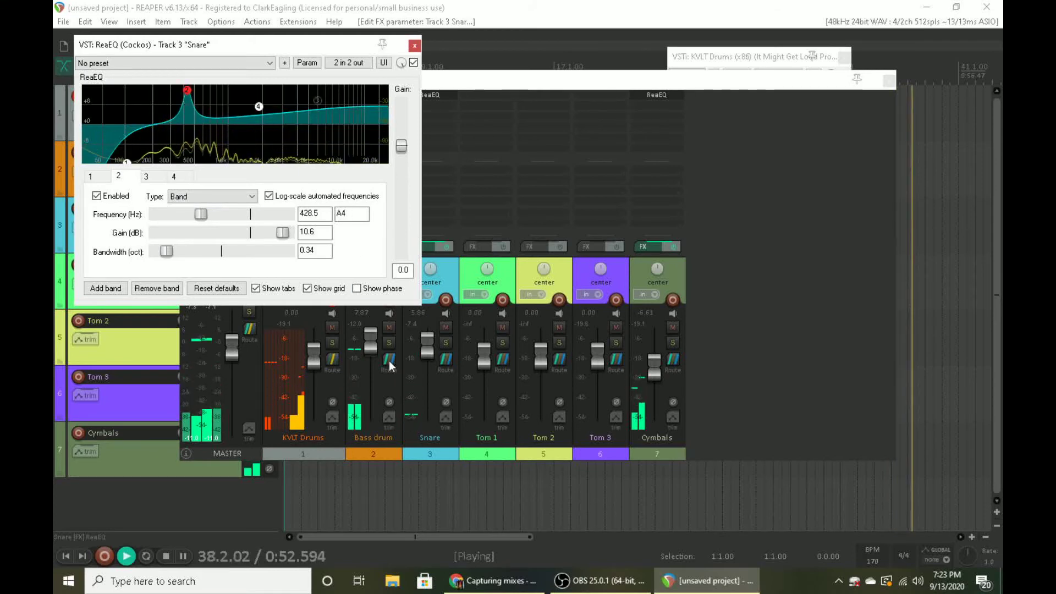
- Solo the Snare, sweep its EQ band 2 upward, and set the band to a cut of about 8.3 dB at 715 Hz
{"action": "left_click", "coordinate": [446, 343]}
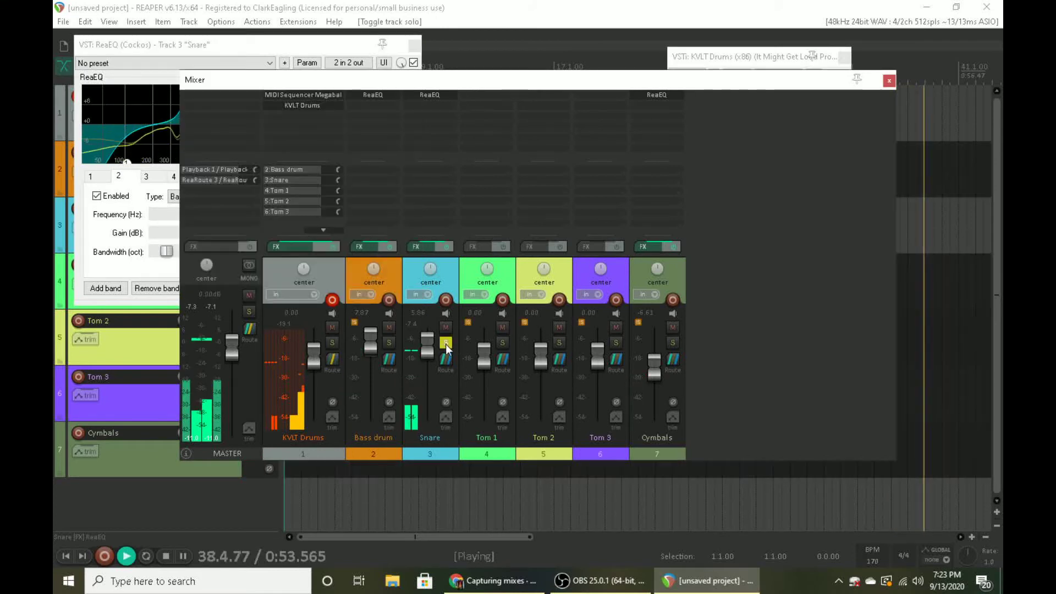
{"action": "left_click", "coordinate": [256, 65]}
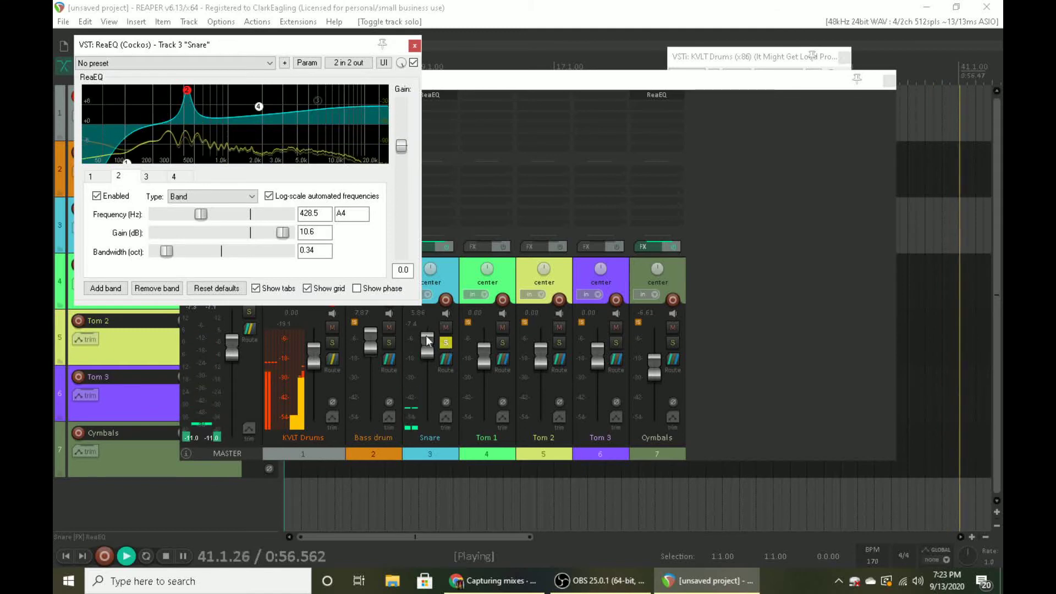
{"action": "mouse_move", "coordinate": [188, 99]}
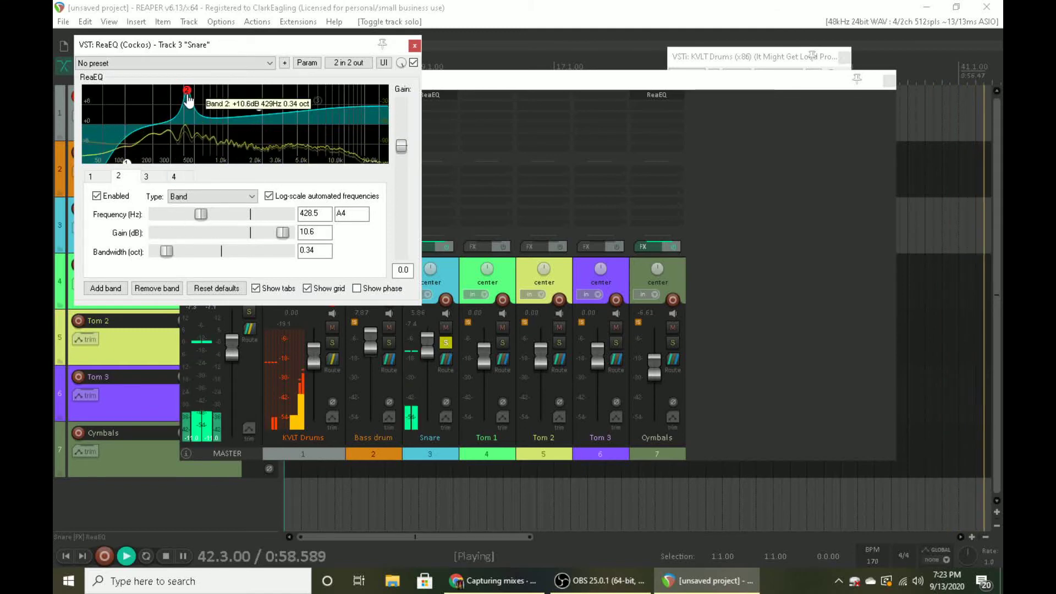
{"action": "mouse_move", "coordinate": [189, 99]}
{"action": "left_mouse_down"}
{"action": "mouse_move", "coordinate": [223, 99]}
{"action": "mouse_move", "coordinate": [174, 95]}
{"action": "left_mouse_up"}
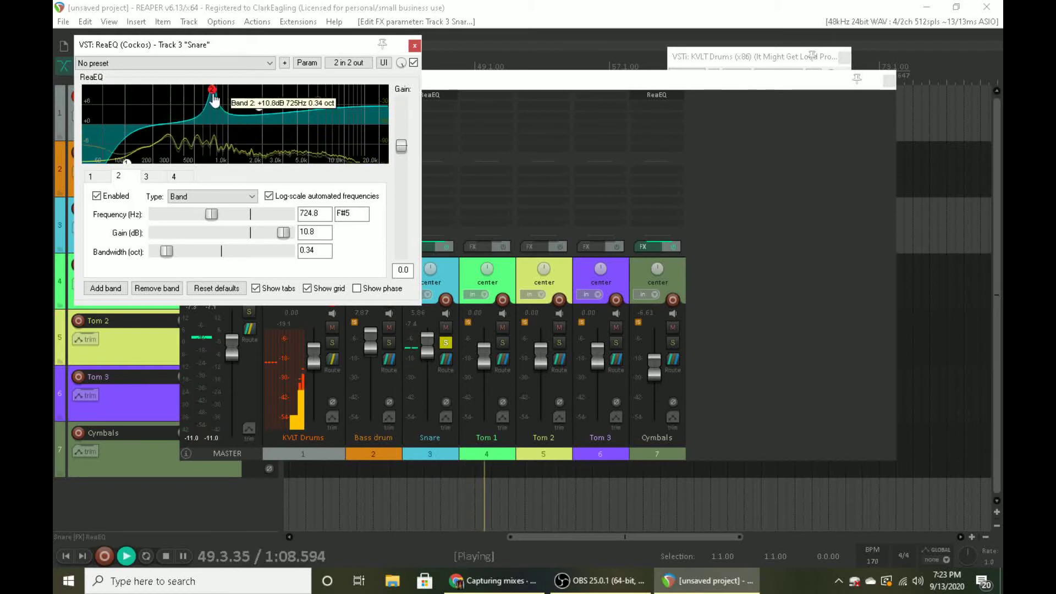
{"action": "left_click_drag", "start_coordinate": [246, 97], "coordinate": [277, 98]}
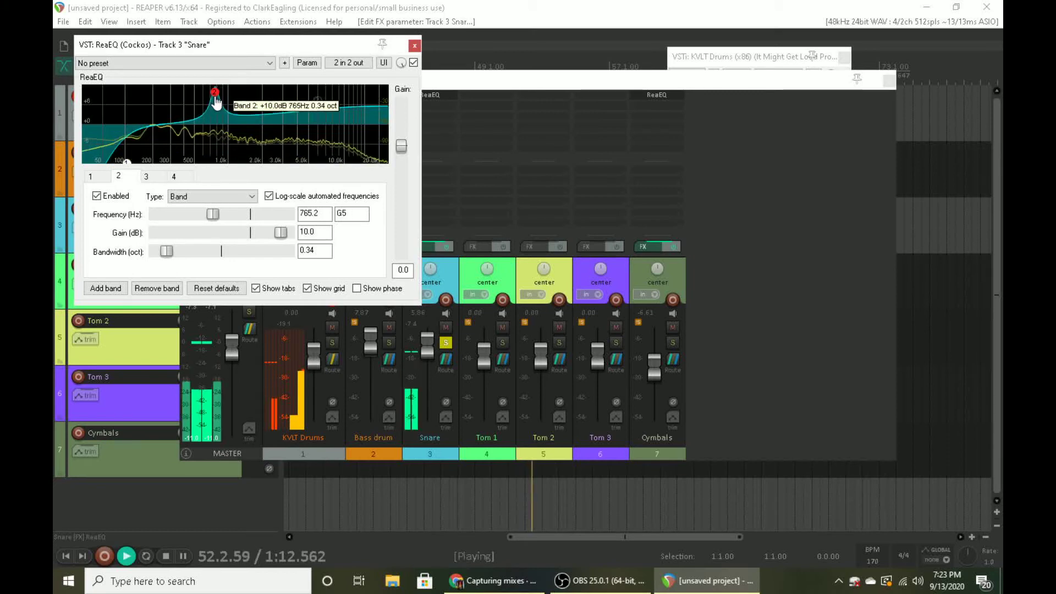
{"action": "left_click_drag", "start_coordinate": [216, 102], "coordinate": [214, 100]}
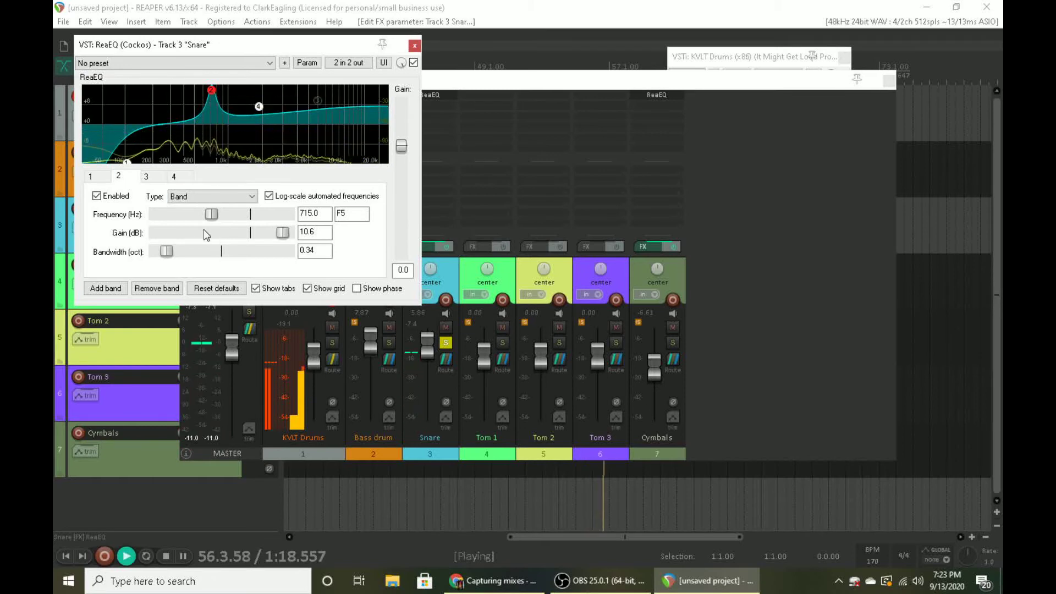
{"action": "left_click_drag", "start_coordinate": [204, 231], "coordinate": [230, 240]}
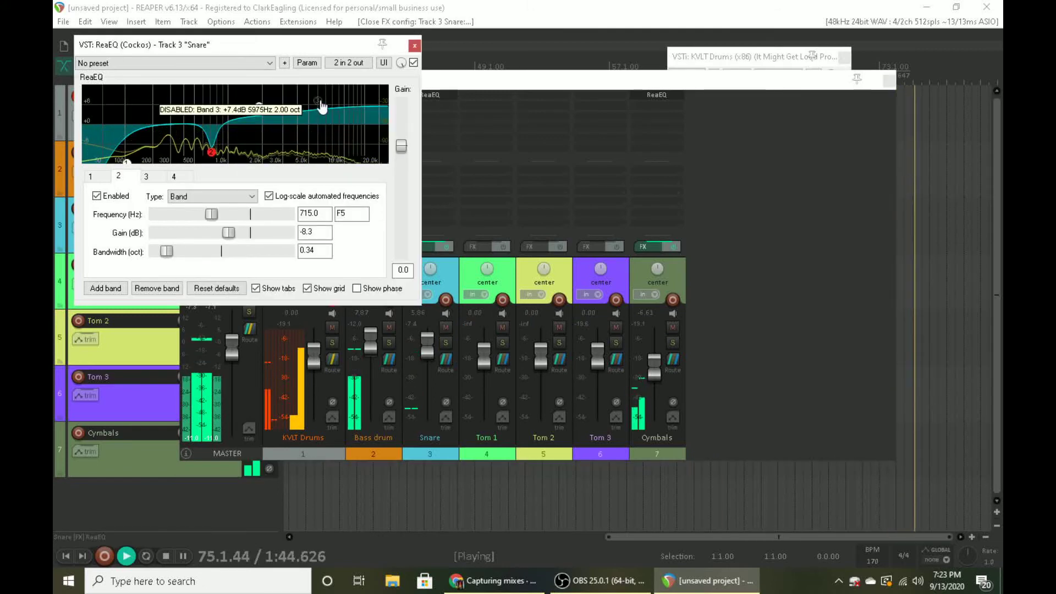
- Enable Snare EQ band 3 as a 7.2 dB cut at about 217.4 Hz with a 0.23-octave bandwidth, and close the EQ window
{"action": "left_click_drag", "start_coordinate": [322, 106], "coordinate": [161, 95]}
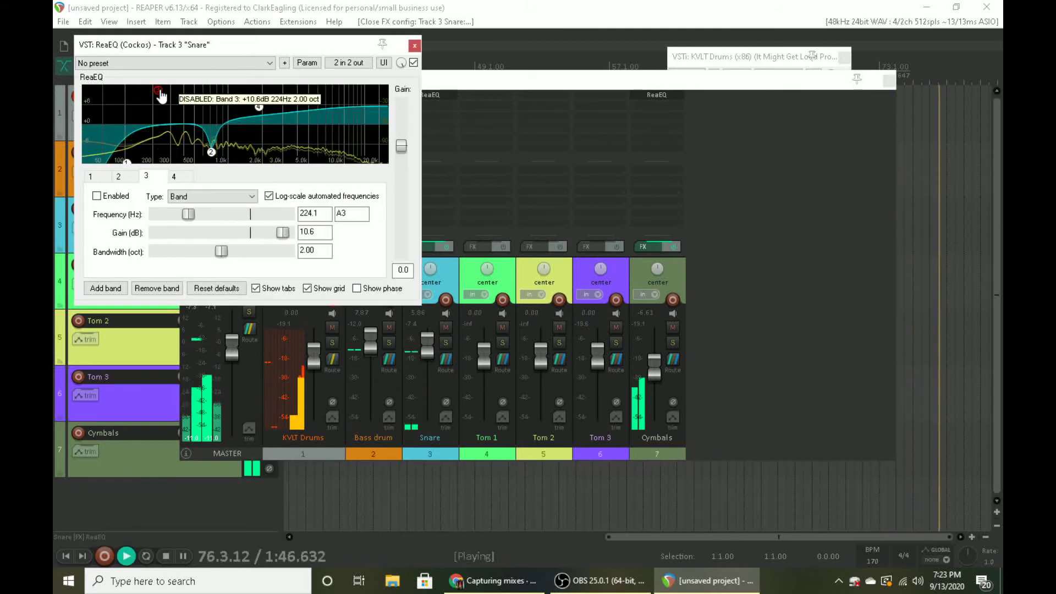
{"action": "double_click", "coordinate": [161, 96]}
{"action": "left_click_drag", "start_coordinate": [223, 253], "coordinate": [163, 254]}
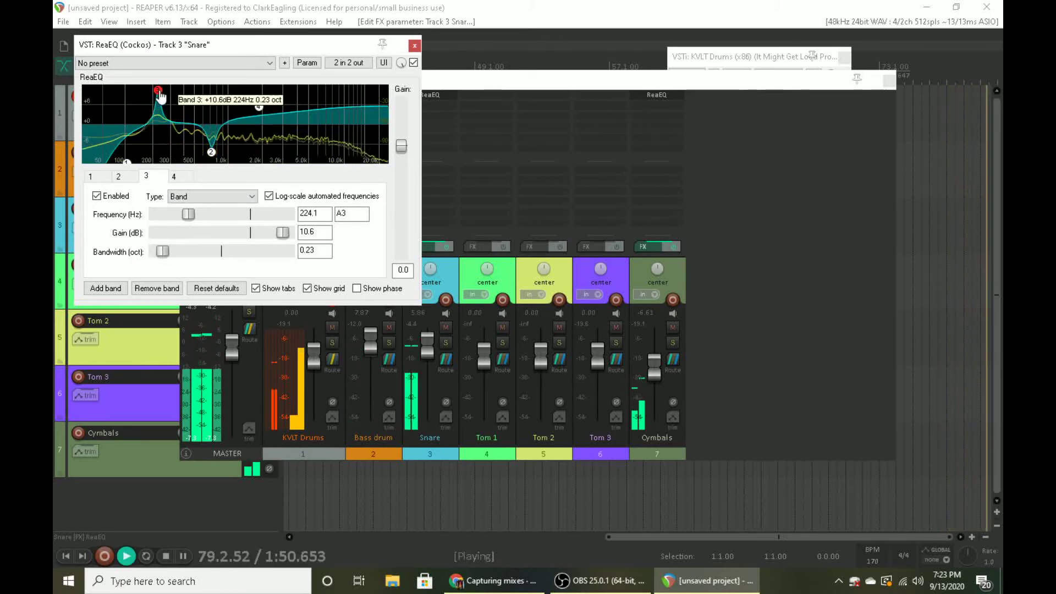
{"action": "mouse_move", "coordinate": [160, 96]}
{"action": "left_mouse_down"}
{"action": "mouse_move", "coordinate": [149, 97]}
{"action": "mouse_move", "coordinate": [159, 95]}
{"action": "left_mouse_up"}
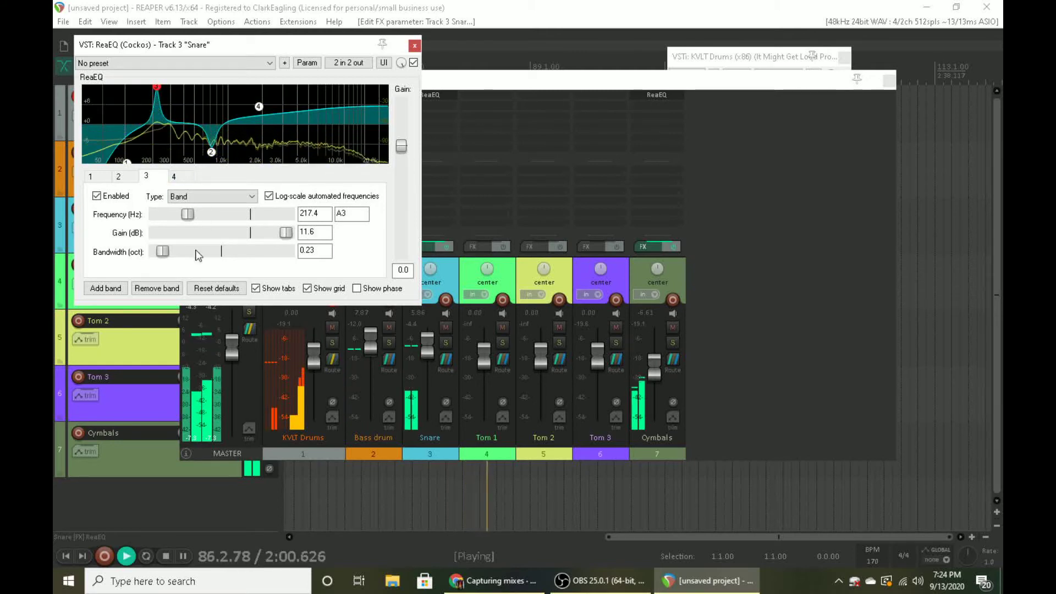
{"action": "left_click", "coordinate": [201, 233]}
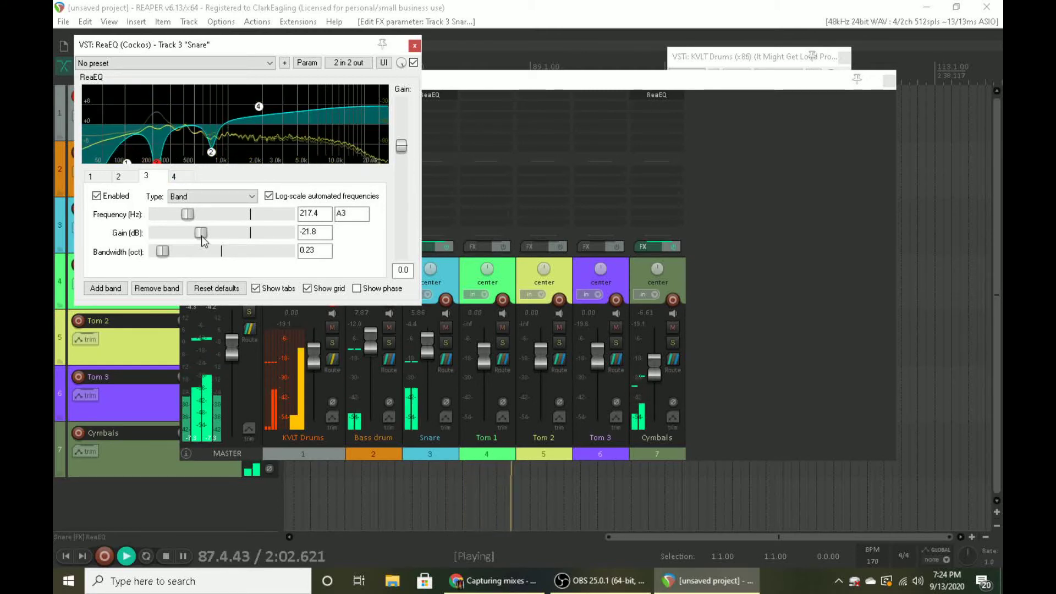
{"action": "left_click_drag", "start_coordinate": [202, 236], "coordinate": [231, 232]}
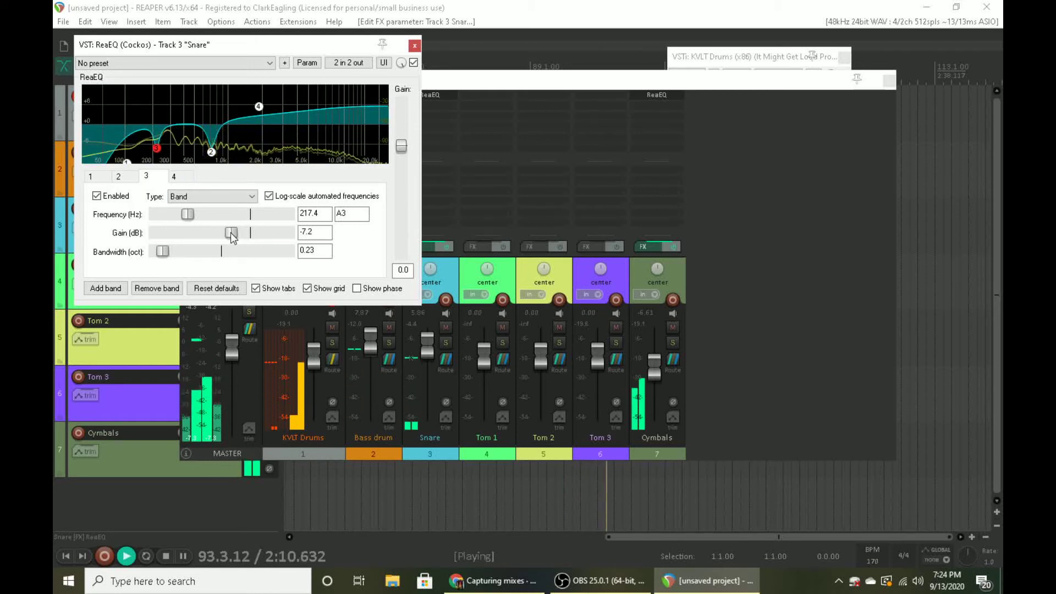
{"action": "left_click", "coordinate": [415, 46]}
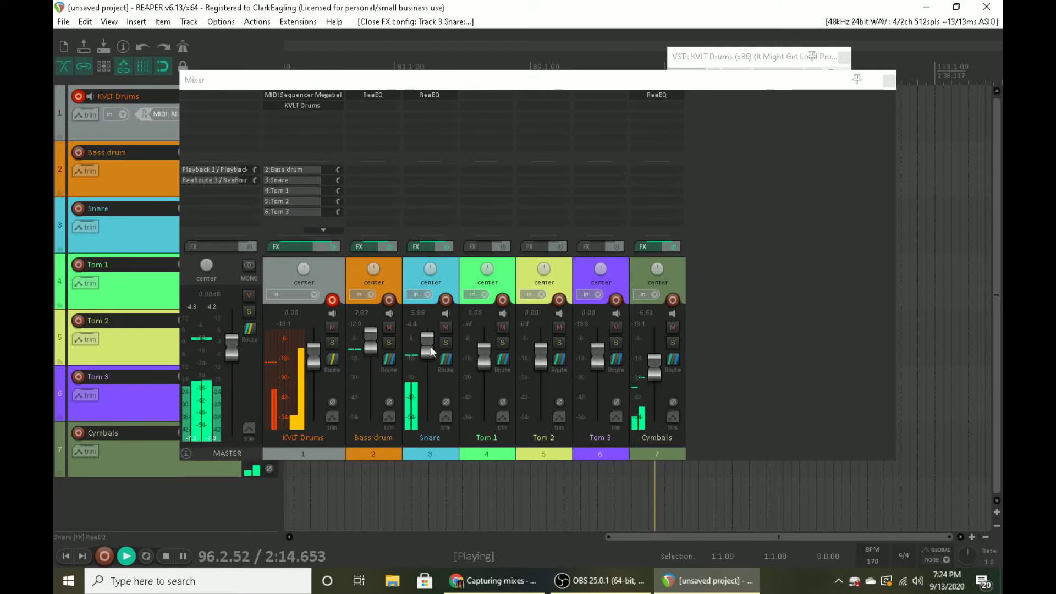
- Reopen the Snare EQ, raise its overall output gain to about 5.0 dB, and close the window
{"action": "left_click", "coordinate": [434, 98]}
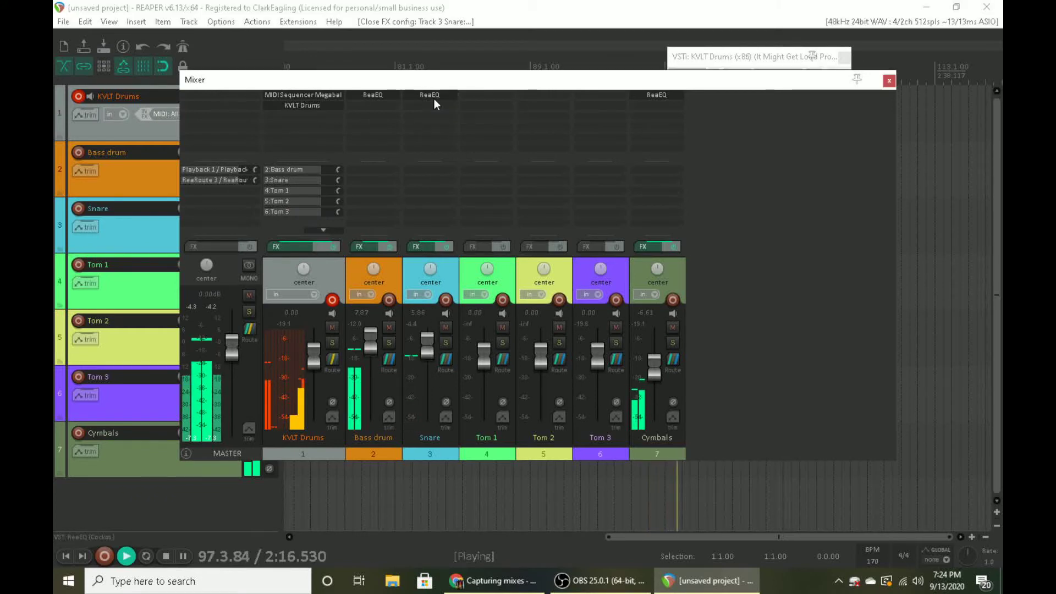
{"action": "left_click", "coordinate": [434, 98]}
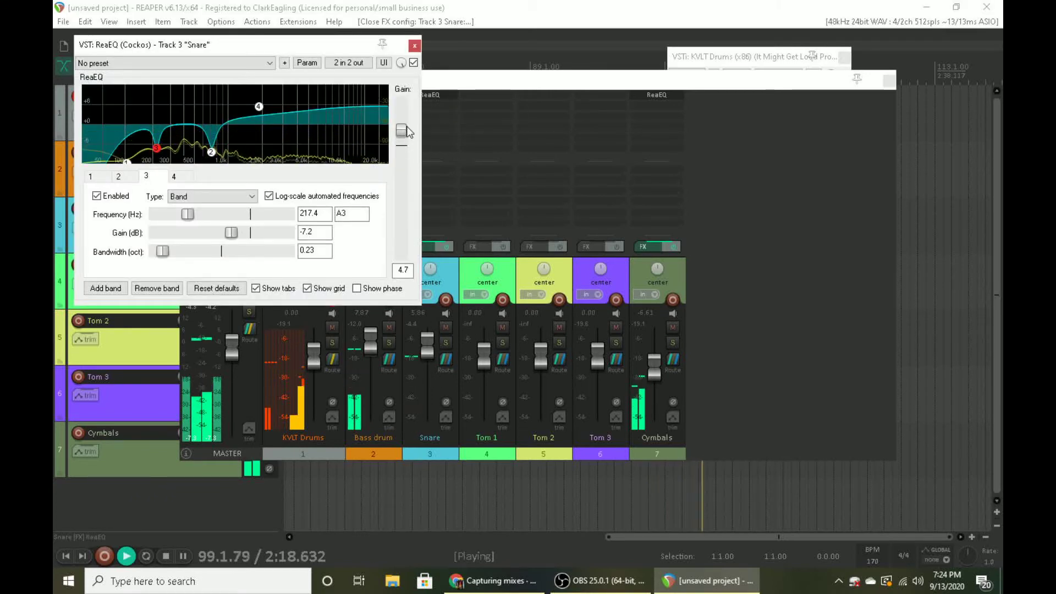
{"action": "left_click_drag", "start_coordinate": [408, 132], "coordinate": [410, 130]}
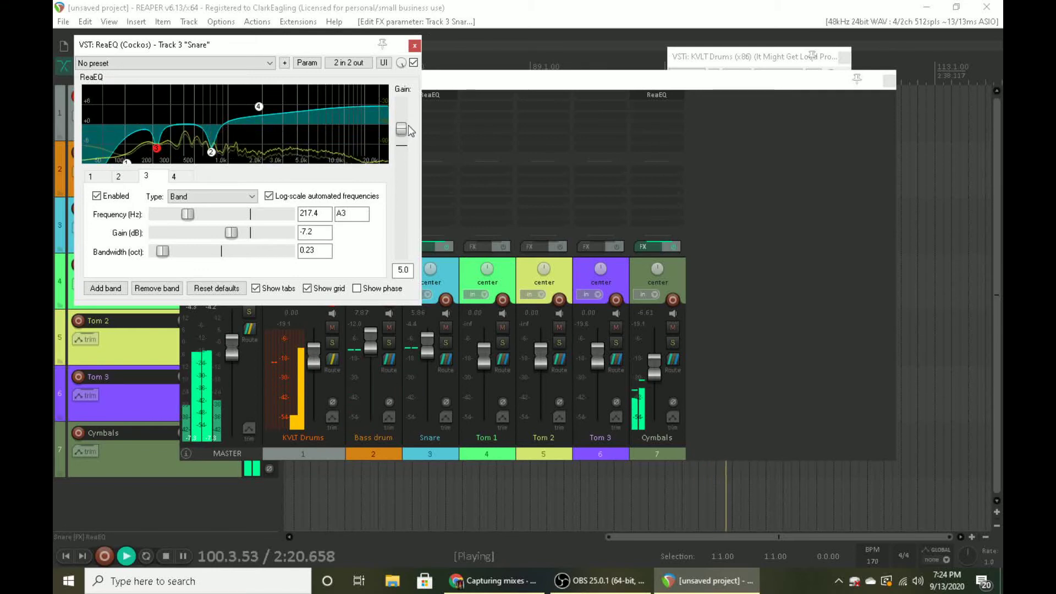
{"action": "left_click", "coordinate": [415, 46]}
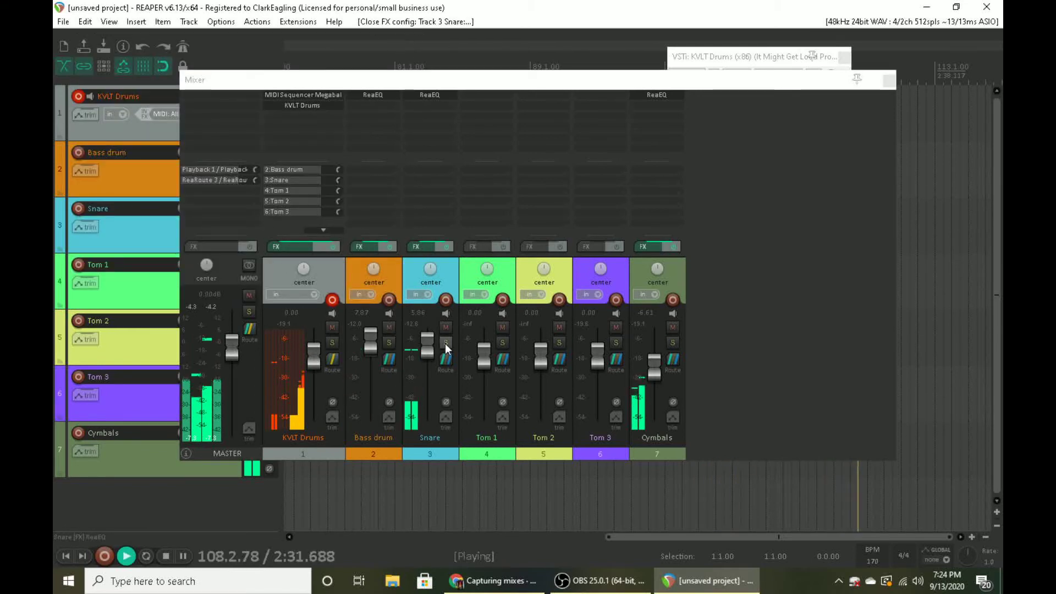
- Compare the Snare with its EQ bypassed and active, both in the full mix and soloed, and end the solo
{"action": "left_click", "coordinate": [432, 97], "text": "shift"}
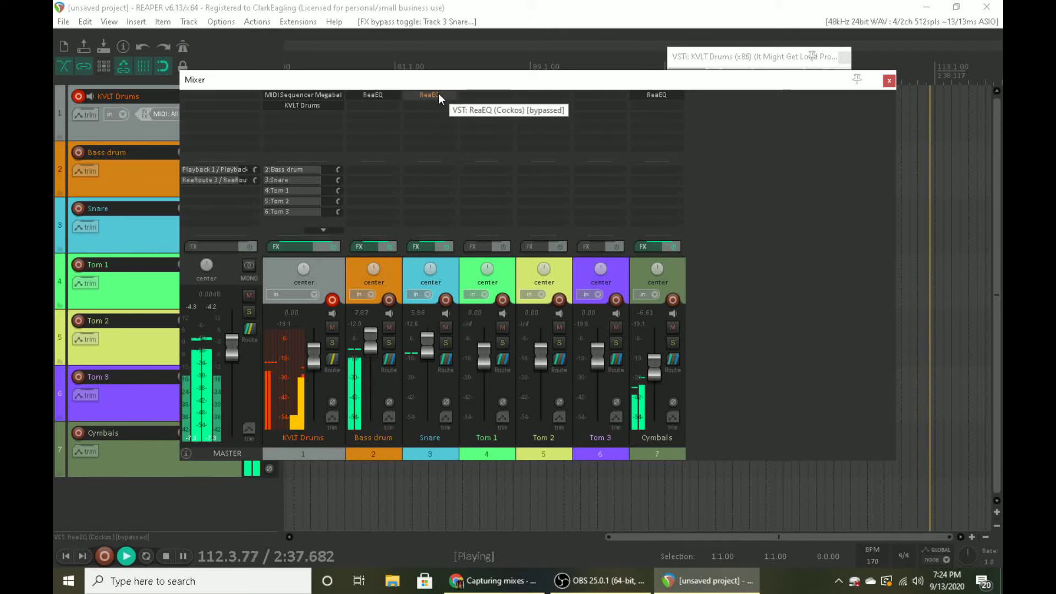
{"action": "left_click", "coordinate": [438, 95], "text": "shift"}
{"action": "left_click", "coordinate": [445, 344]}
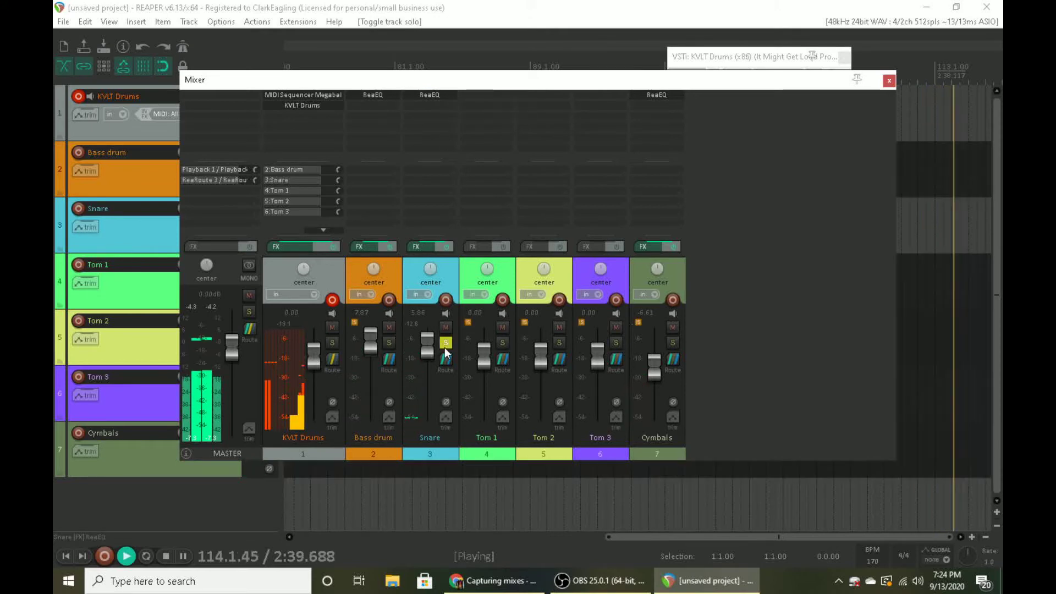
{"action": "left_click", "coordinate": [443, 94], "text": "shift"}
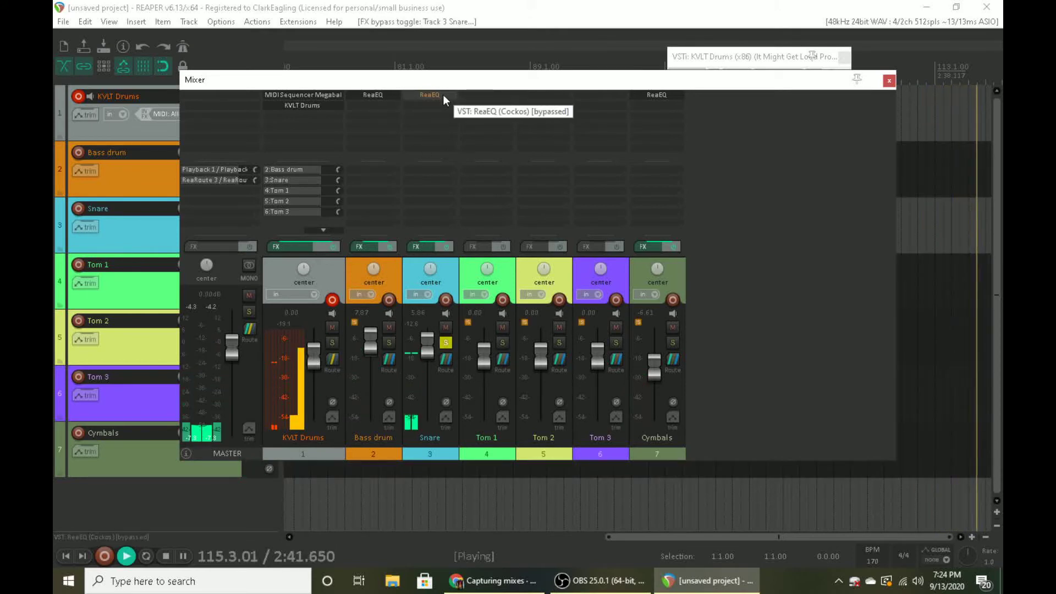
{"action": "left_click", "coordinate": [443, 94], "text": "shift"}
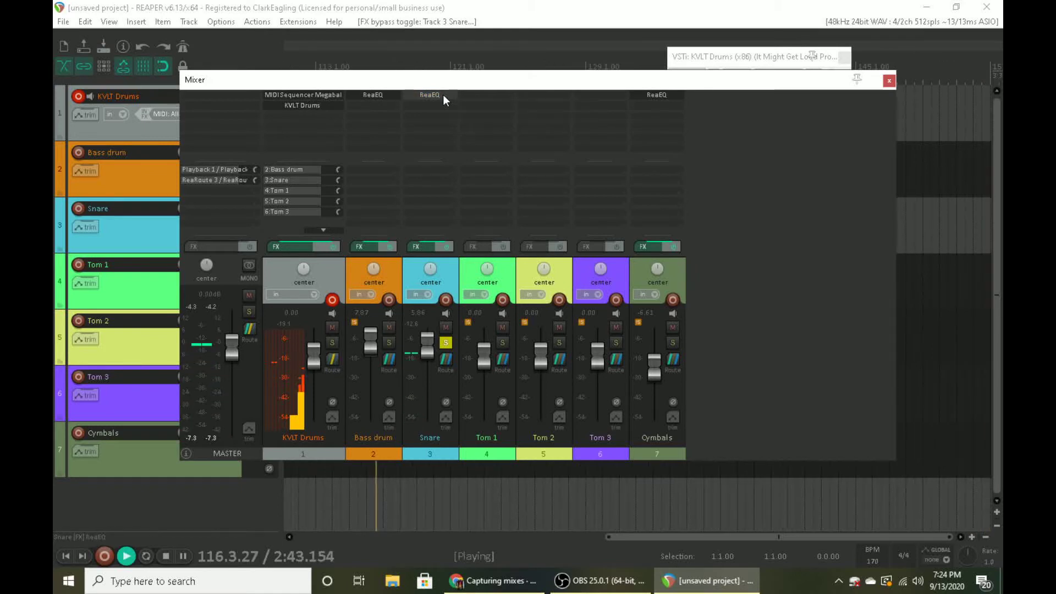
{"action": "left_click", "coordinate": [446, 343]}
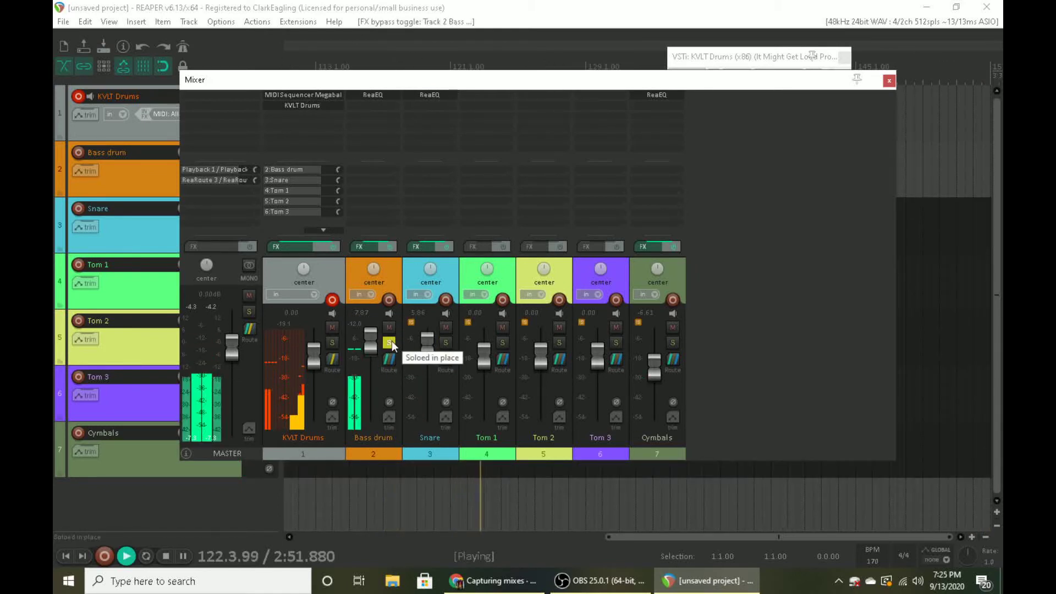
- In the Bass drum EQ, set band 2 to a 4.8 dB boost at about 72.3 Hz with a 0.77-octave bandwidth
{"action": "left_click", "coordinate": [375, 95]}
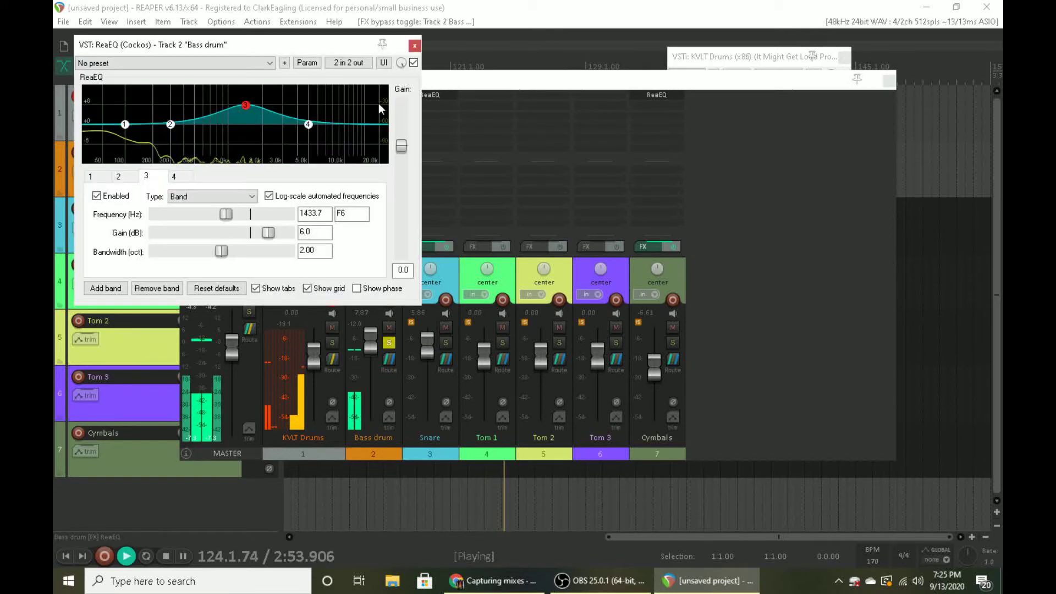
{"action": "mouse_move", "coordinate": [123, 125]}
{"action": "left_mouse_down"}
{"action": "mouse_move", "coordinate": [128, 104]}
{"action": "mouse_move", "coordinate": [114, 113]}
{"action": "left_mouse_up"}
{"action": "left_click", "coordinate": [183, 252]}
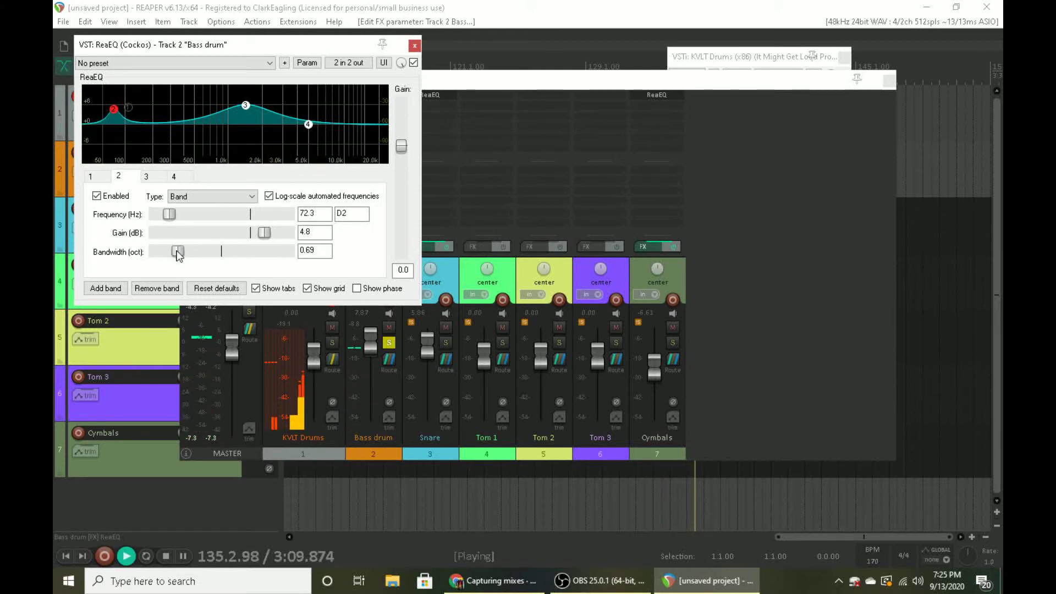
{"action": "left_click_drag", "start_coordinate": [178, 254], "coordinate": [181, 252]}
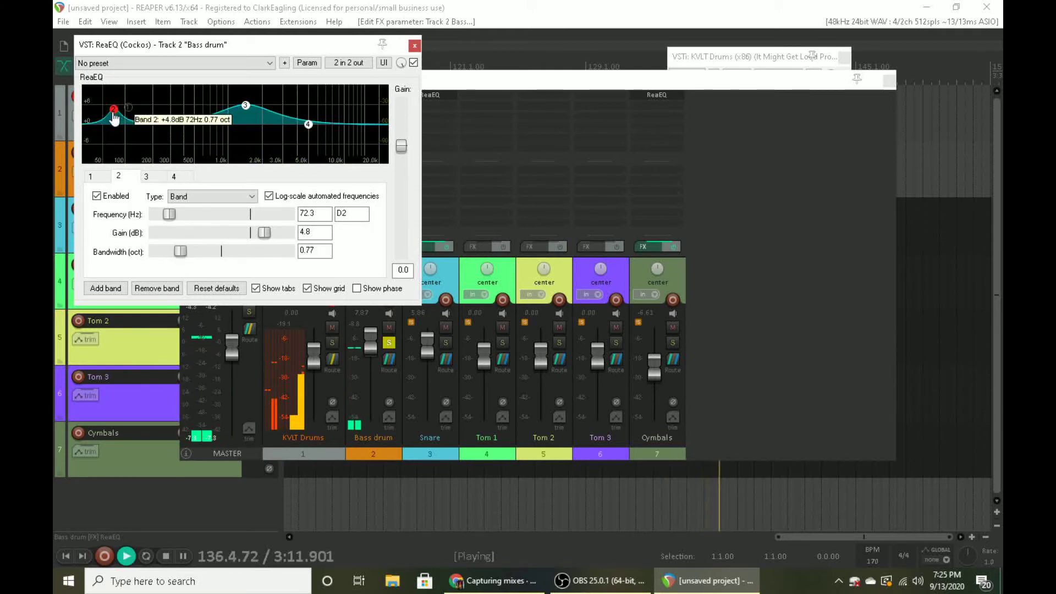
- Try Bass drum EQ band 2 as a cut of about 6.2 dB at 230 Hz and a boost of about 11.2 dB at 148 Hz
{"action": "mouse_move", "coordinate": [115, 117]}
{"action": "left_mouse_down"}
{"action": "mouse_move", "coordinate": [112, 108]}
{"action": "mouse_move", "coordinate": [127, 106]}
{"action": "left_mouse_up"}
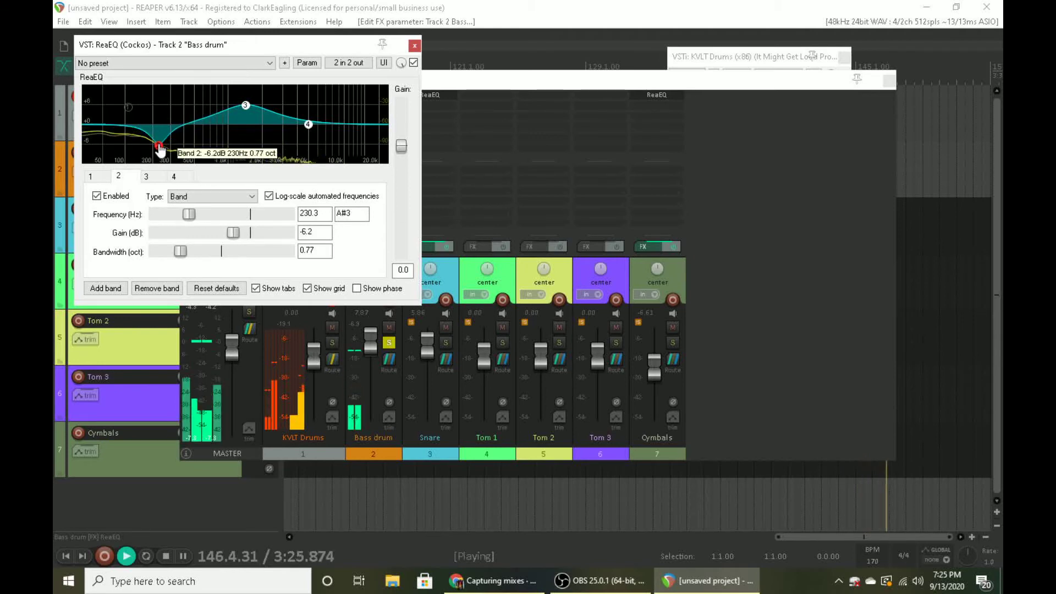
{"action": "left_click_drag", "start_coordinate": [163, 150], "coordinate": [141, 92]}
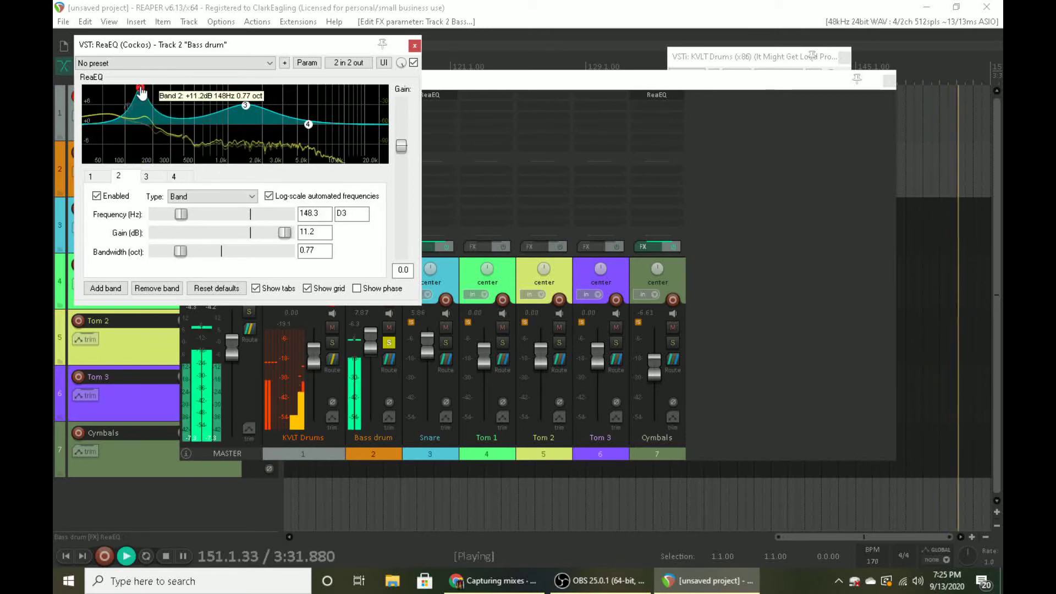
{"action": "left_click_drag", "start_coordinate": [142, 94], "coordinate": [137, 135]}
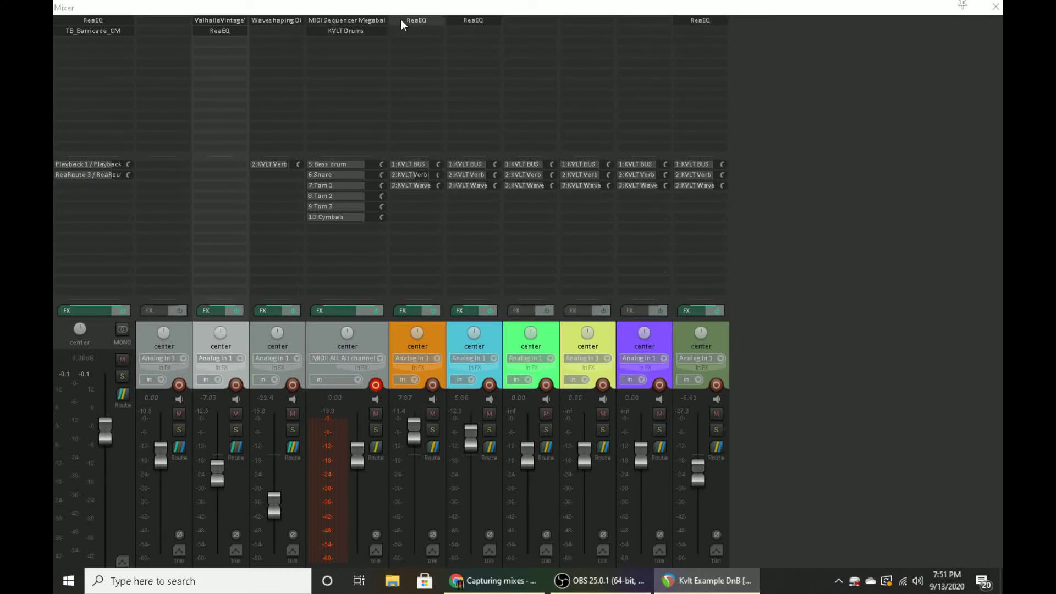
- In the Kvlt Example DnB project, examine the EQ curves on the Bass drum, KVLT Verb and Snare tracks
{"action": "left_click", "coordinate": [402, 20]}
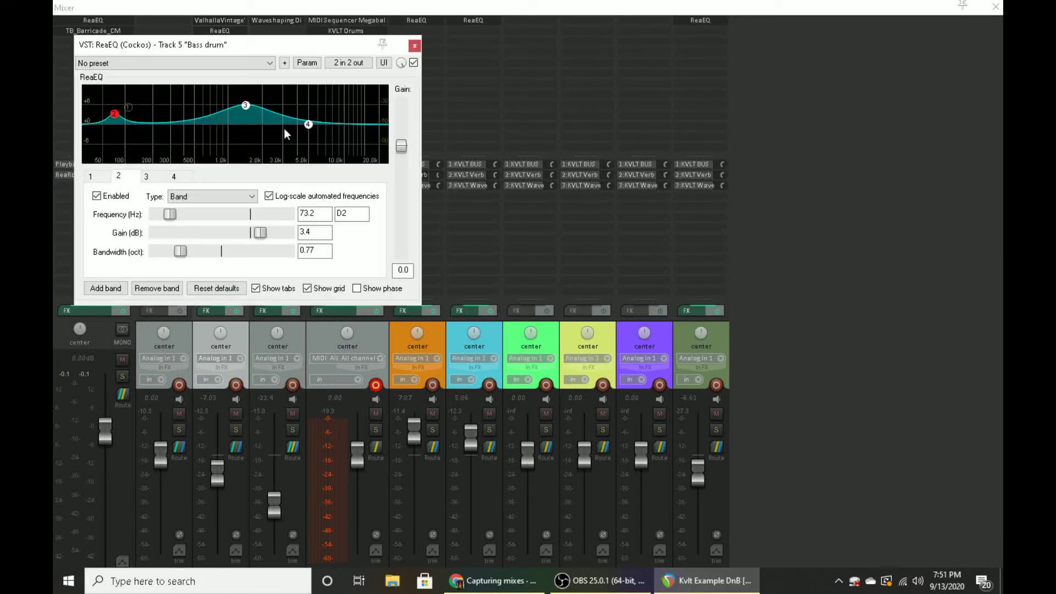
{"action": "left_click", "coordinate": [414, 47]}
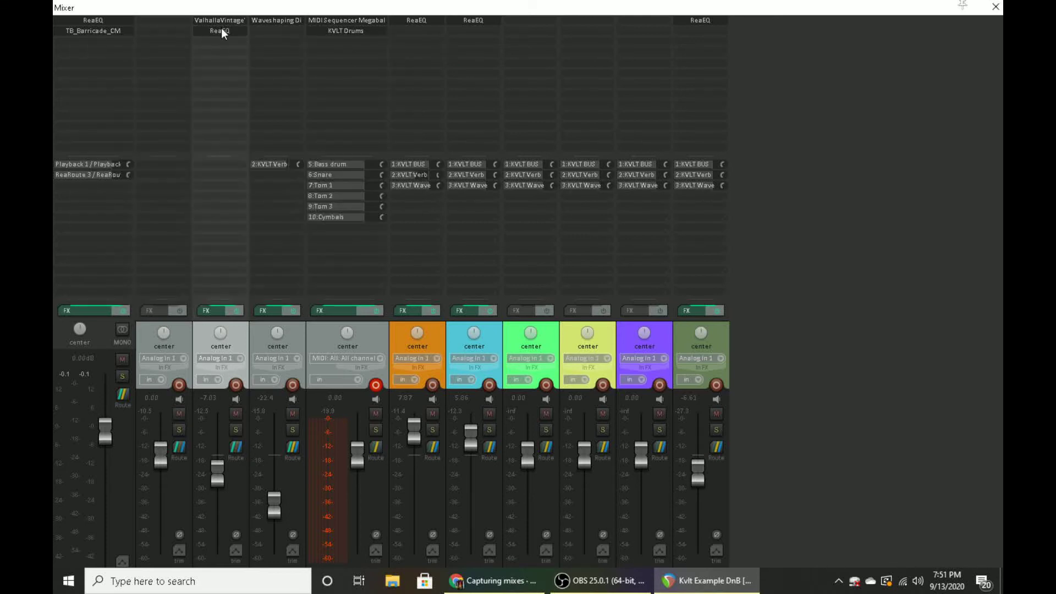
{"action": "left_click", "coordinate": [219, 28]}
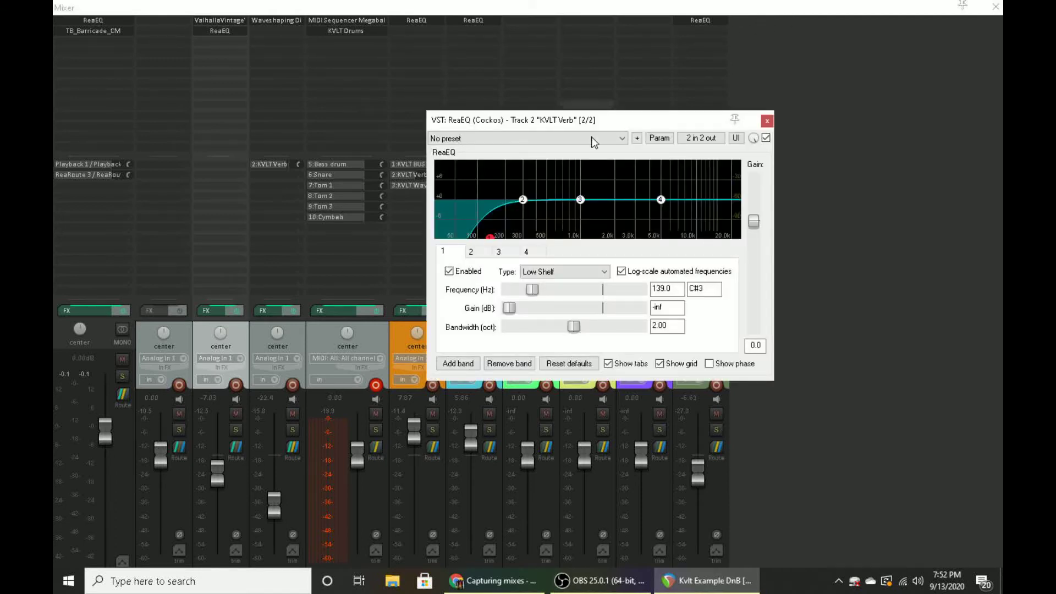
{"action": "left_click", "coordinate": [424, 18]}
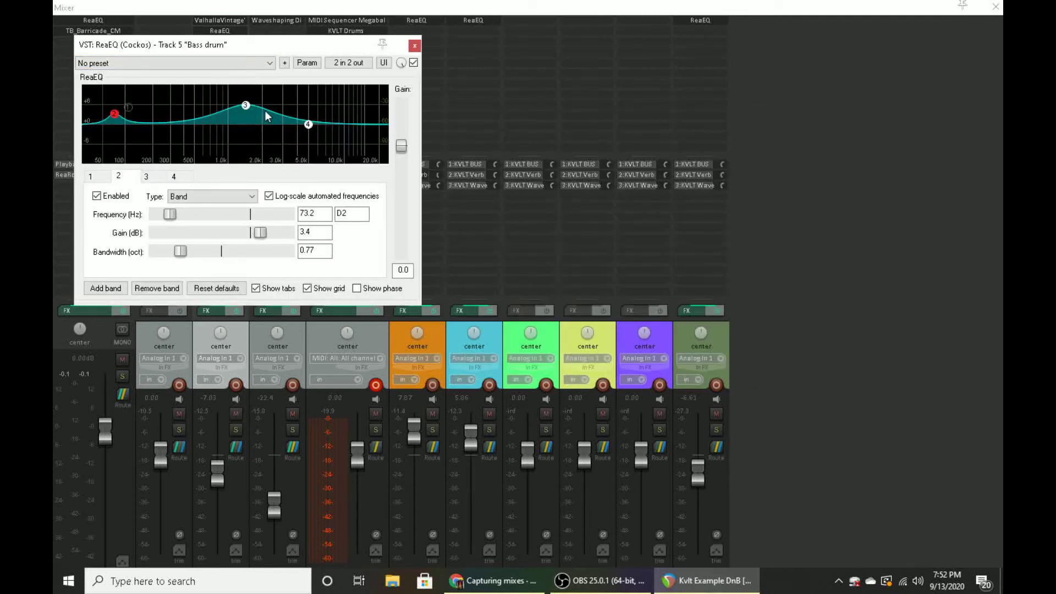
{"action": "left_click", "coordinate": [480, 21]}
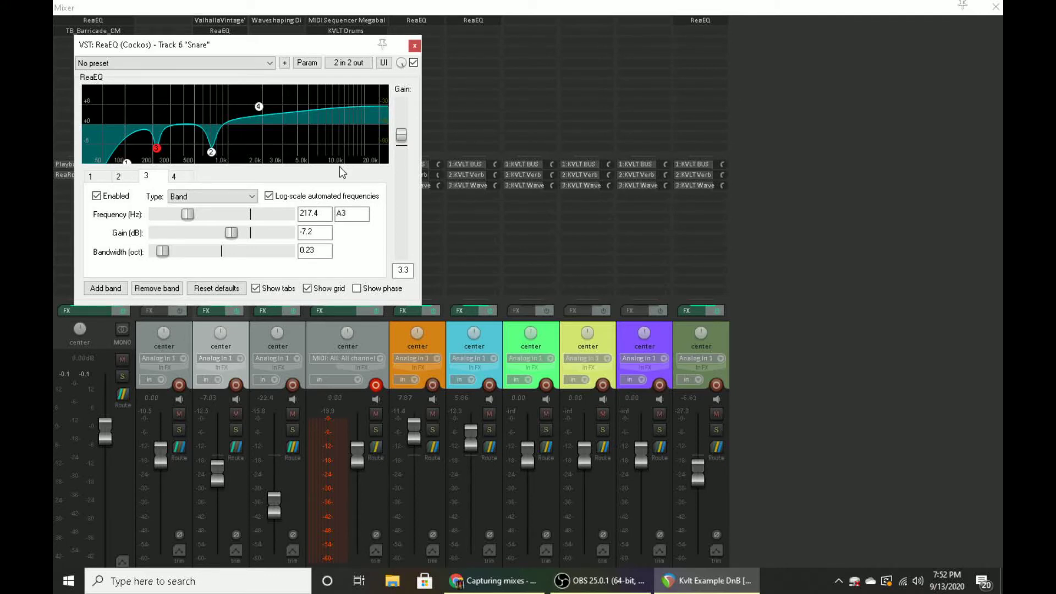
- Open the Cymbals EQ and lower its low shelf frequency to about 730.4 Hz
{"action": "left_click", "coordinate": [694, 22]}
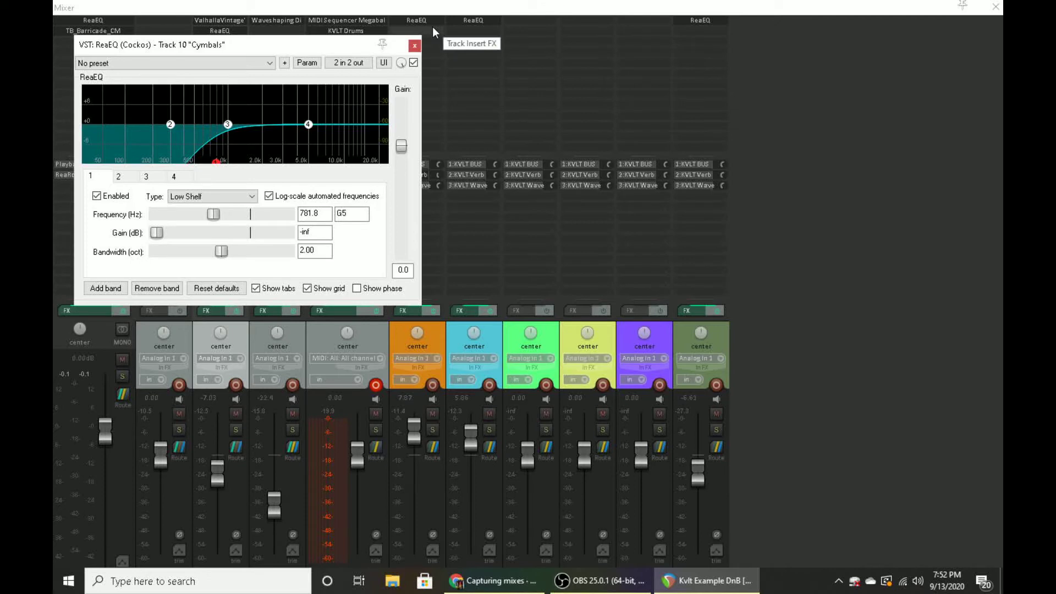
{"action": "mouse_move", "coordinate": [216, 163]}
{"action": "left_mouse_down"}
{"action": "mouse_move", "coordinate": [237, 168]}
{"action": "mouse_move", "coordinate": [212, 175]}
{"action": "left_mouse_up"}
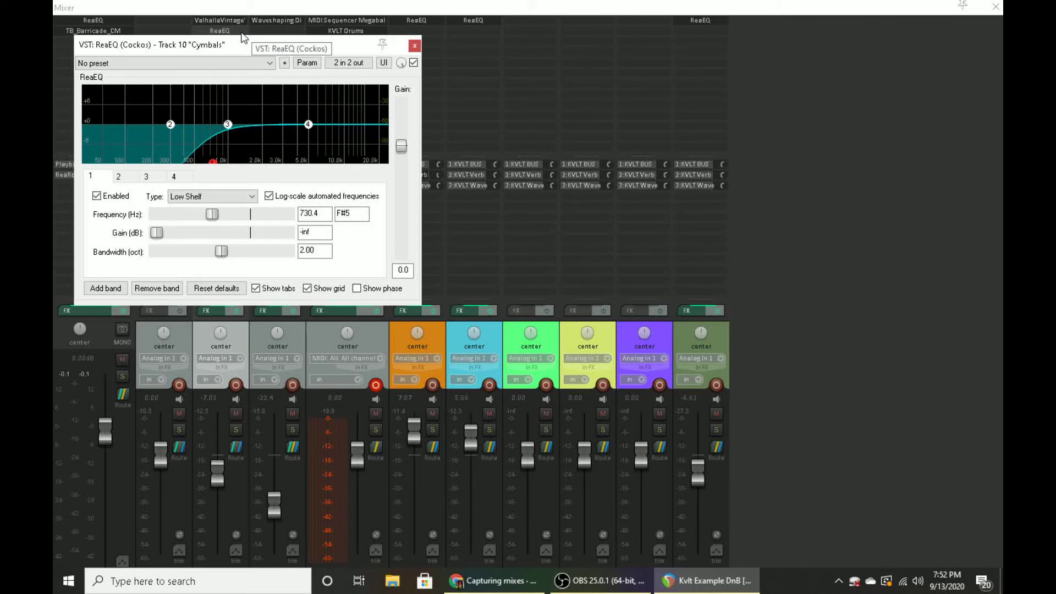
- Close the Cymbals EQ and audition the 16-step drum pattern in the MIDI sequencer
{"action": "left_click", "coordinate": [415, 45]}
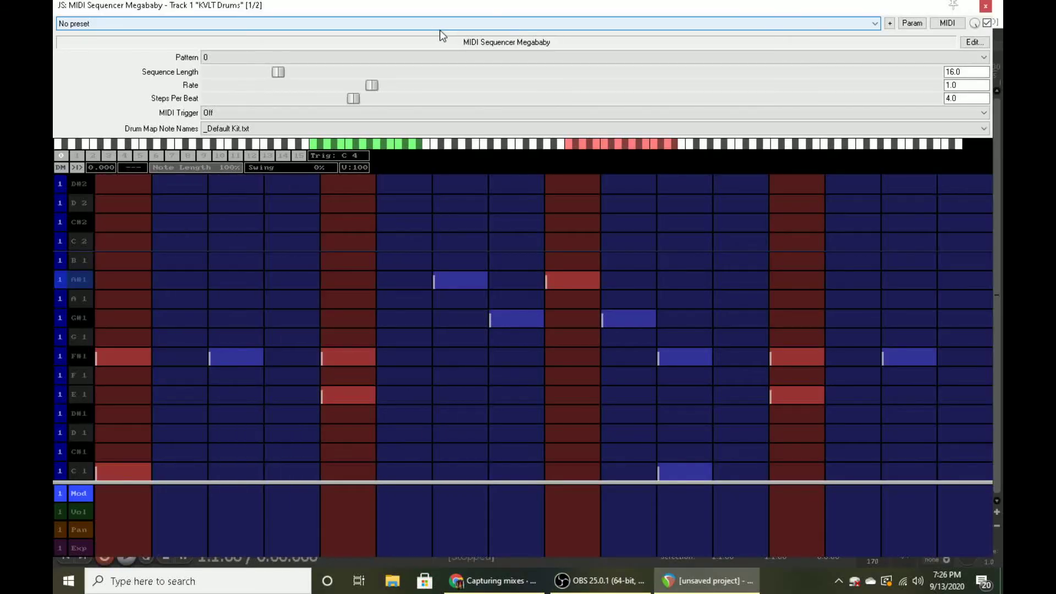
{"action": "key", "text": "space"}
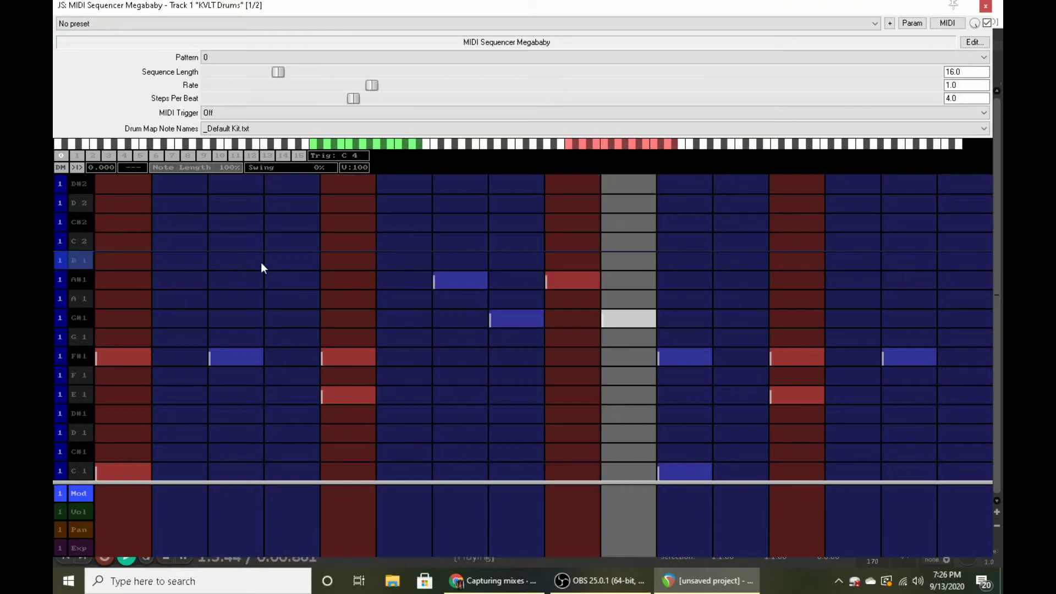
{"action": "key", "text": "space"}
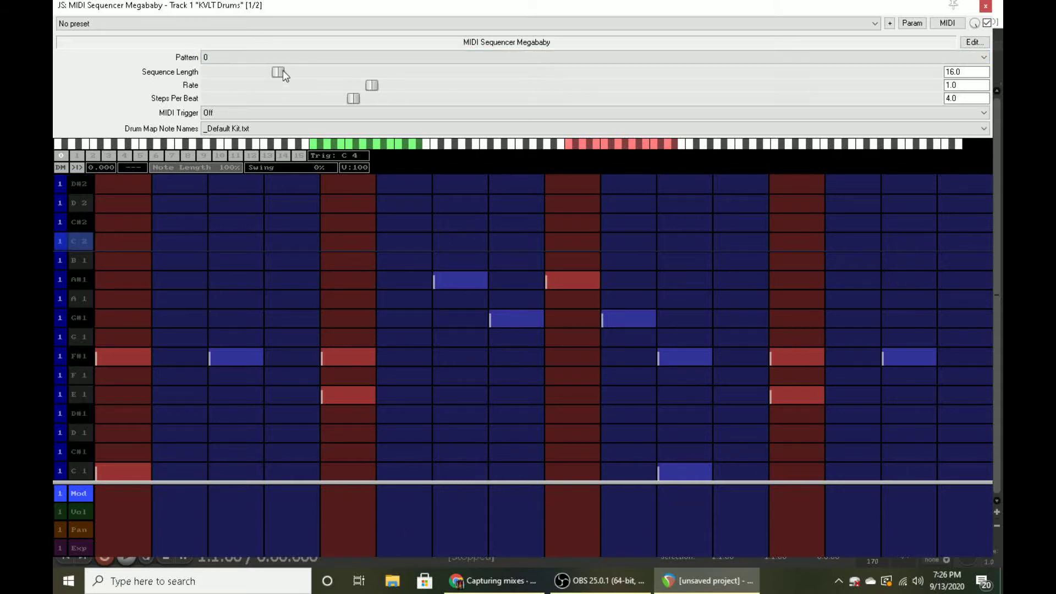
- Duplicate the 16-step drum pattern to a sequence length of 32 and audition it
{"action": "left_click_drag", "start_coordinate": [278, 73], "coordinate": [540, 74]}
{"action": "double_click", "coordinate": [535, 73]}
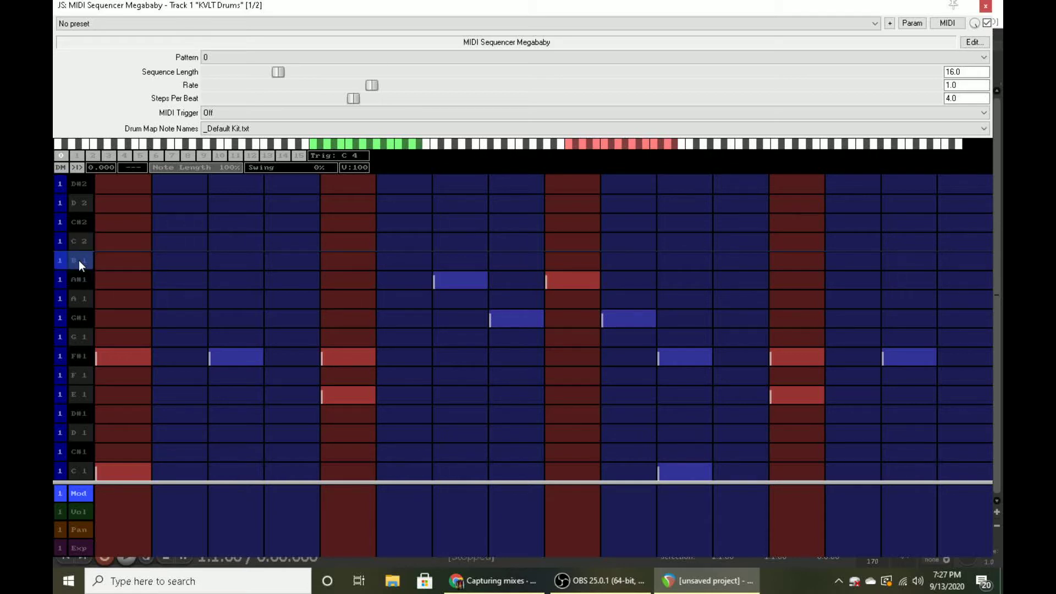
{"action": "key", "text": "d"}
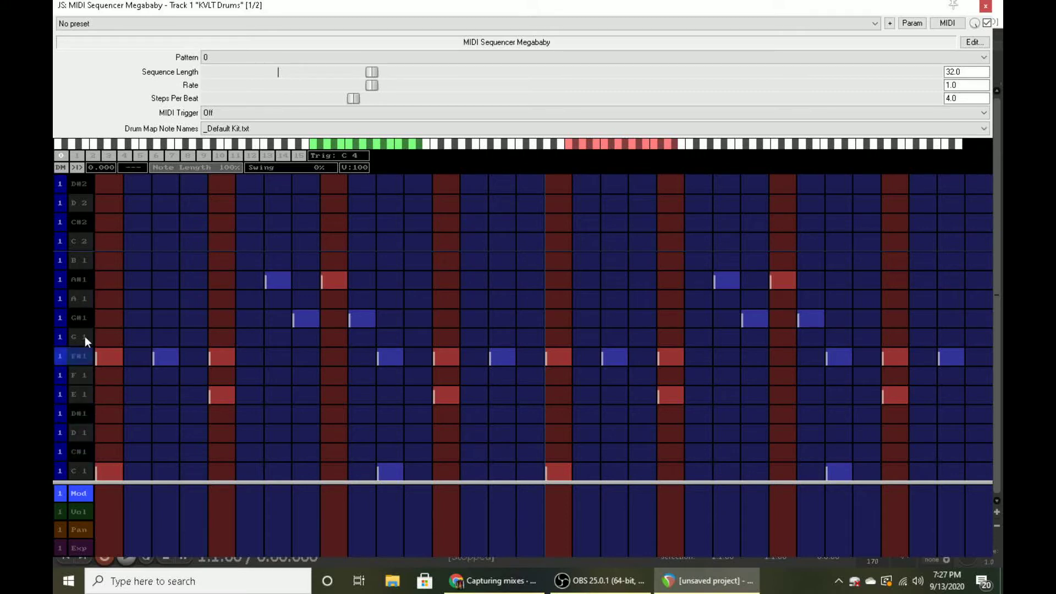
{"action": "key", "text": "space"}
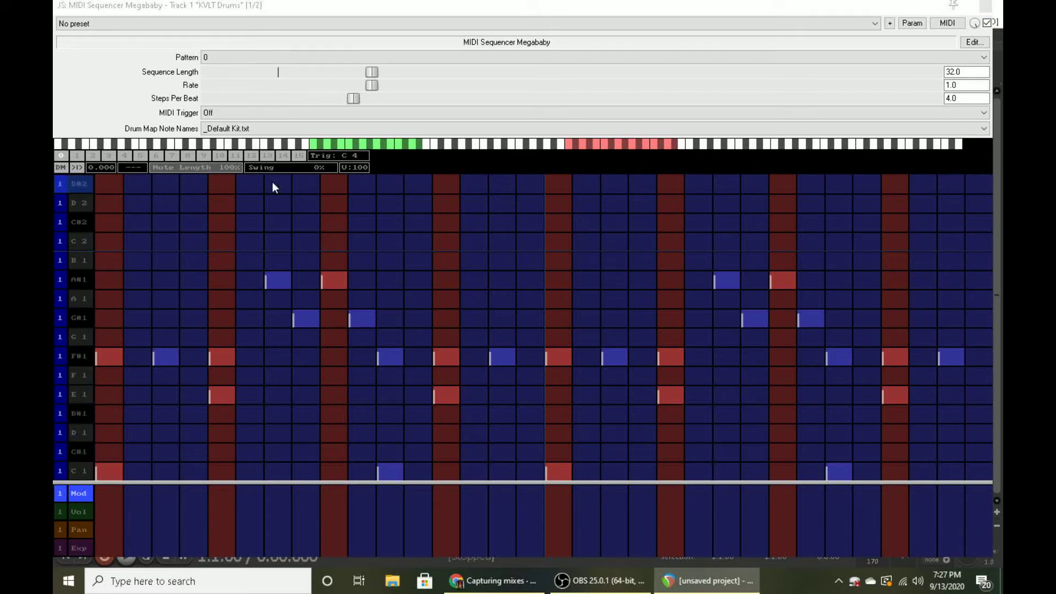
{"action": "key", "text": "space"}
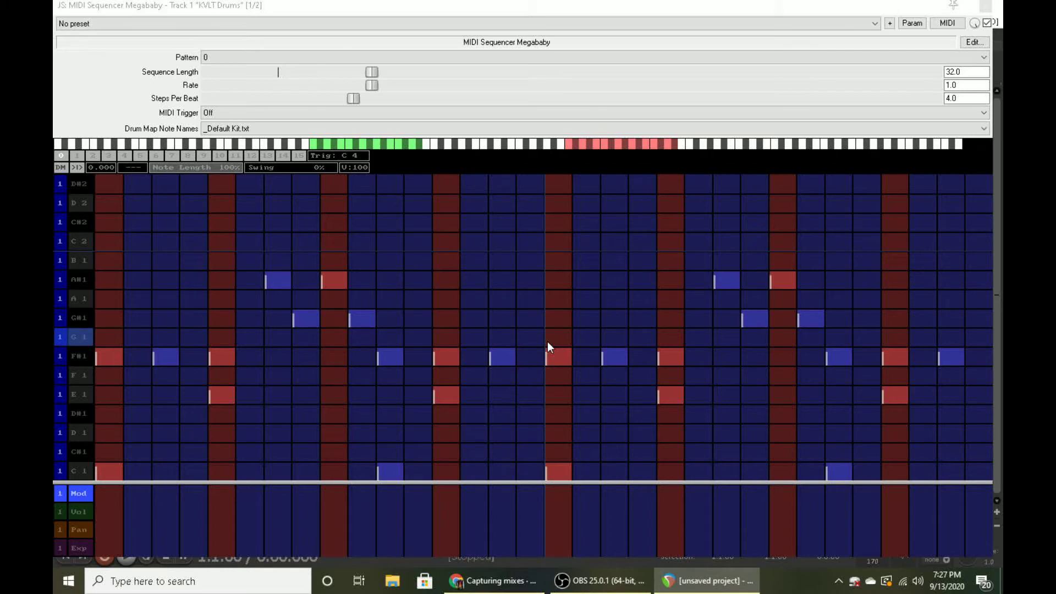
- Play the pattern, add a C1 note at step 19, and duplicate the pattern to 64 steps
{"action": "key", "text": "space"}
{"action": "left_click", "coordinate": [615, 470]}
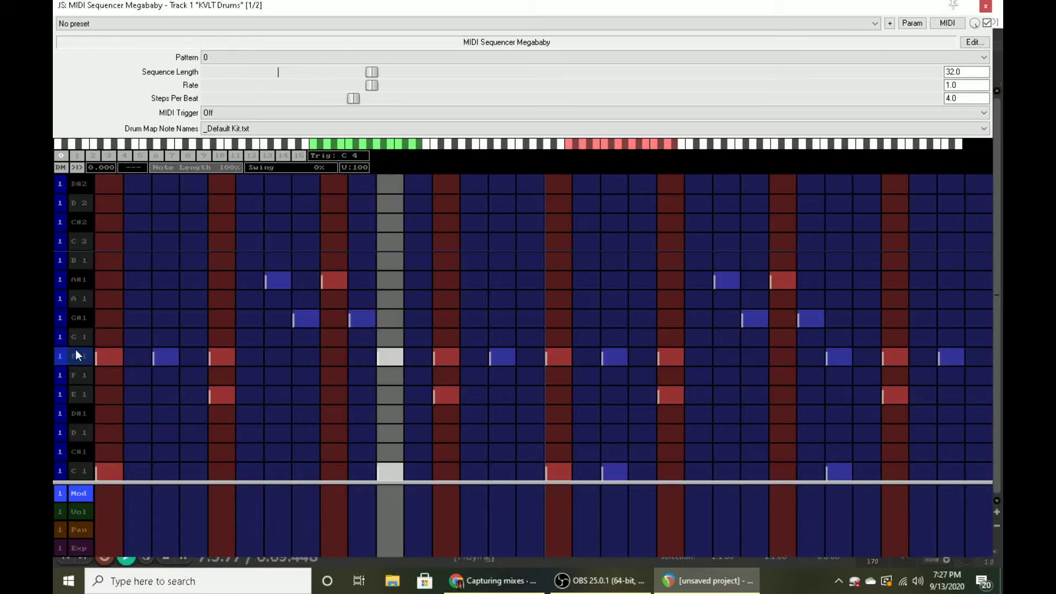
{"action": "key", "text": "d"}
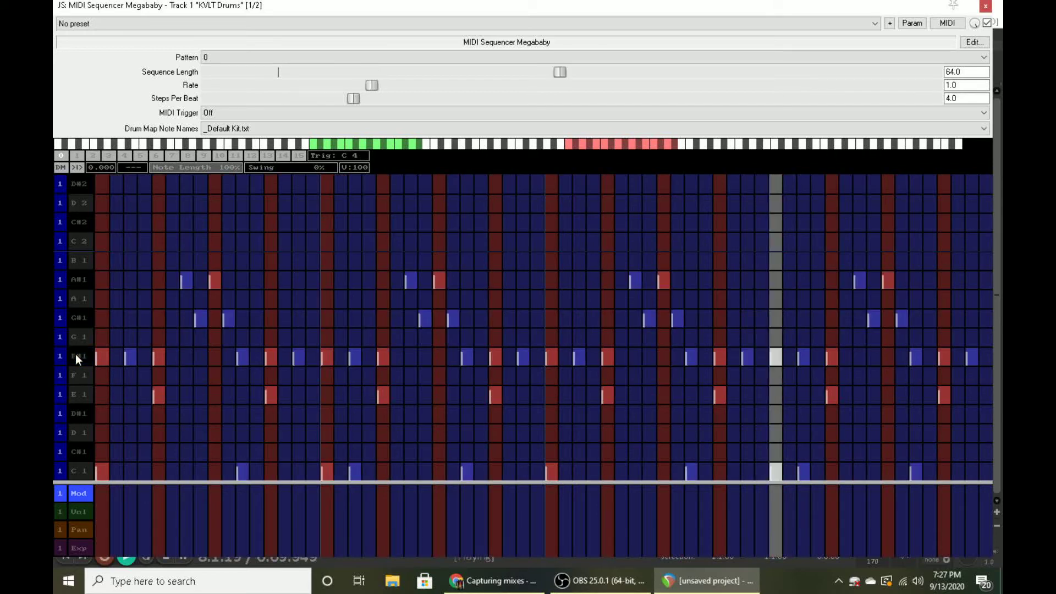
- Add an E1 note at step 62, leave C1 step 63 empty, and duplicate the pattern to 128 steps
{"action": "left_click", "coordinate": [970, 469]}
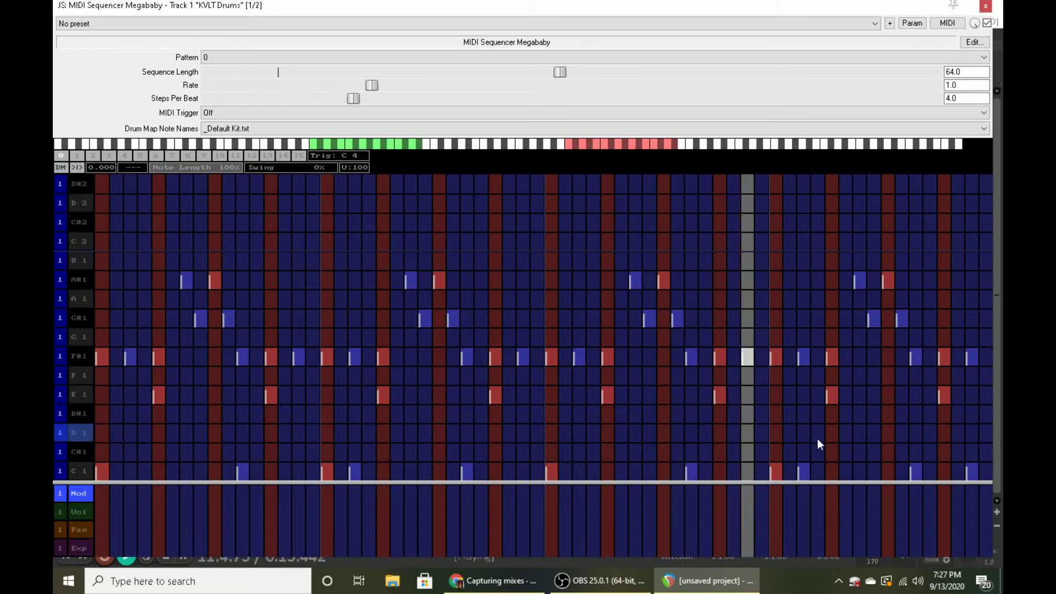
{"action": "left_click", "coordinate": [960, 397]}
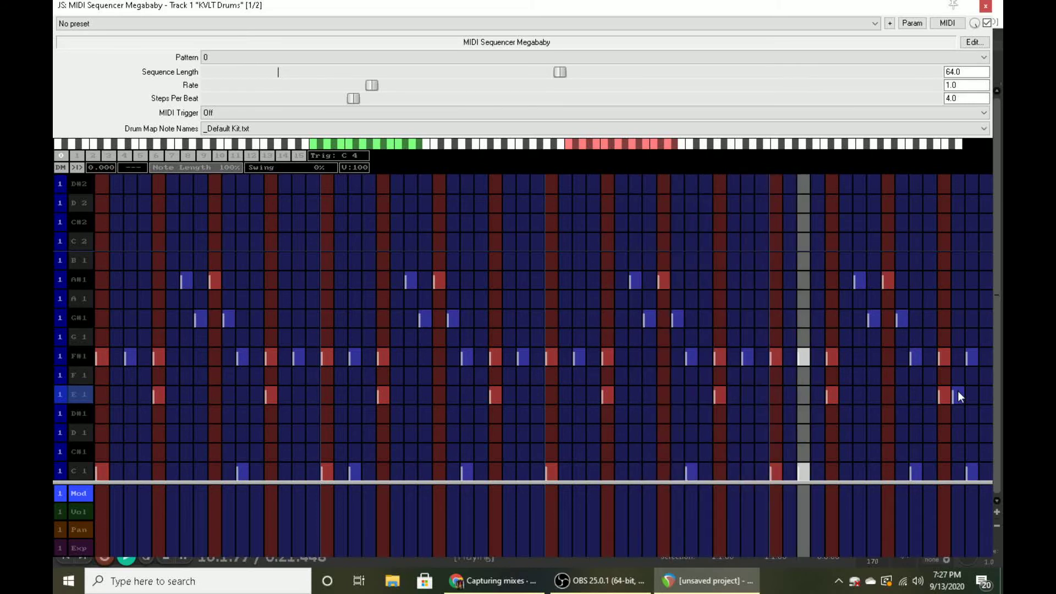
{"action": "left_click", "coordinate": [976, 469]}
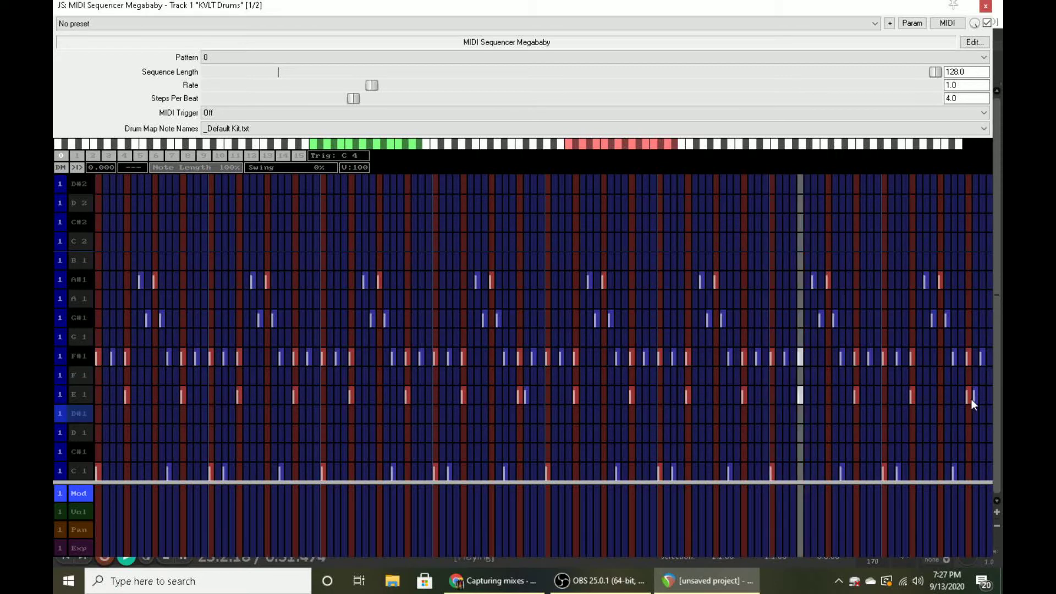
- Enlarge the sequencer window, add an E1 note at step 127, then close the sequencer and stop playback
{"action": "double_click", "coordinate": [895, 6]}
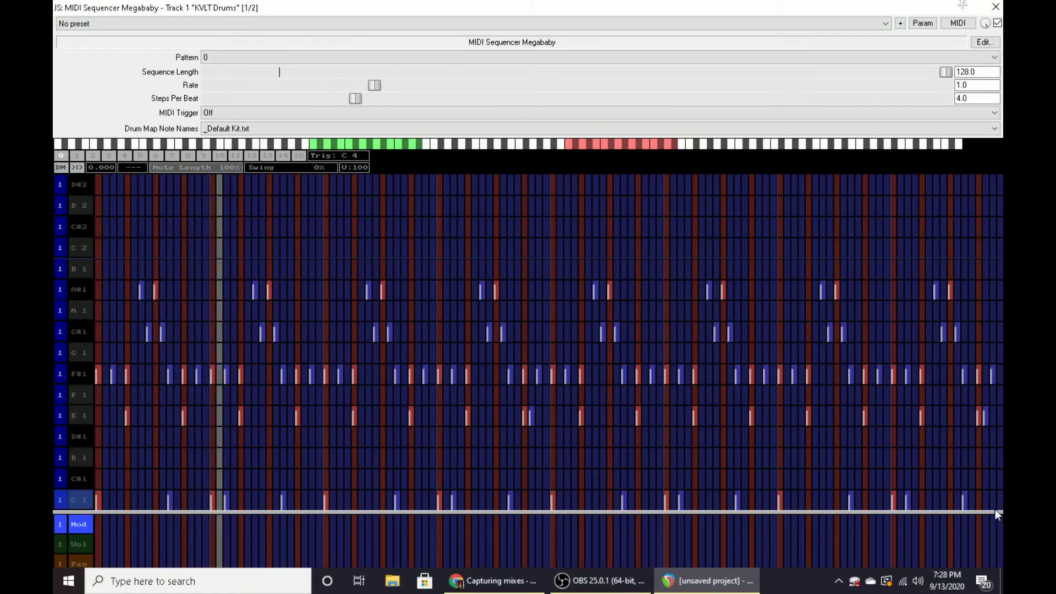
{"action": "left_click", "coordinate": [994, 419]}
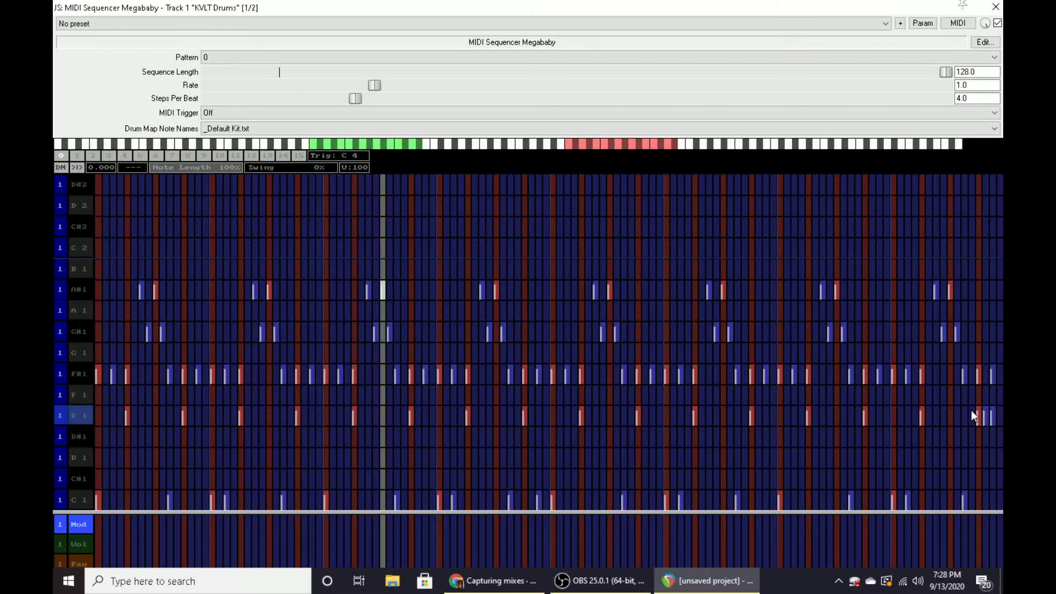
{"action": "left_click", "coordinate": [995, 8]}
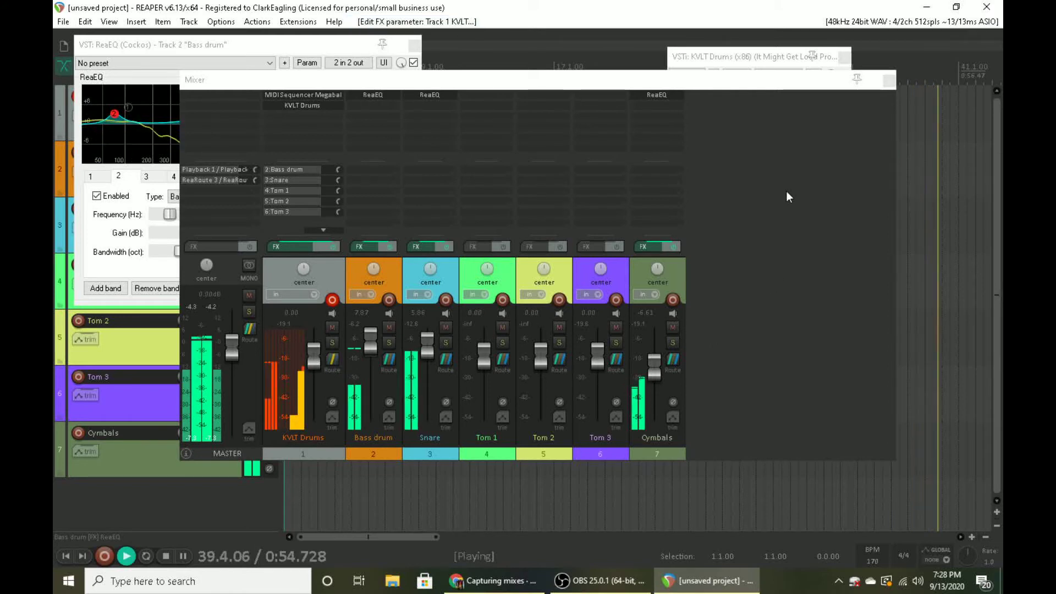
{"action": "key", "text": "space"}
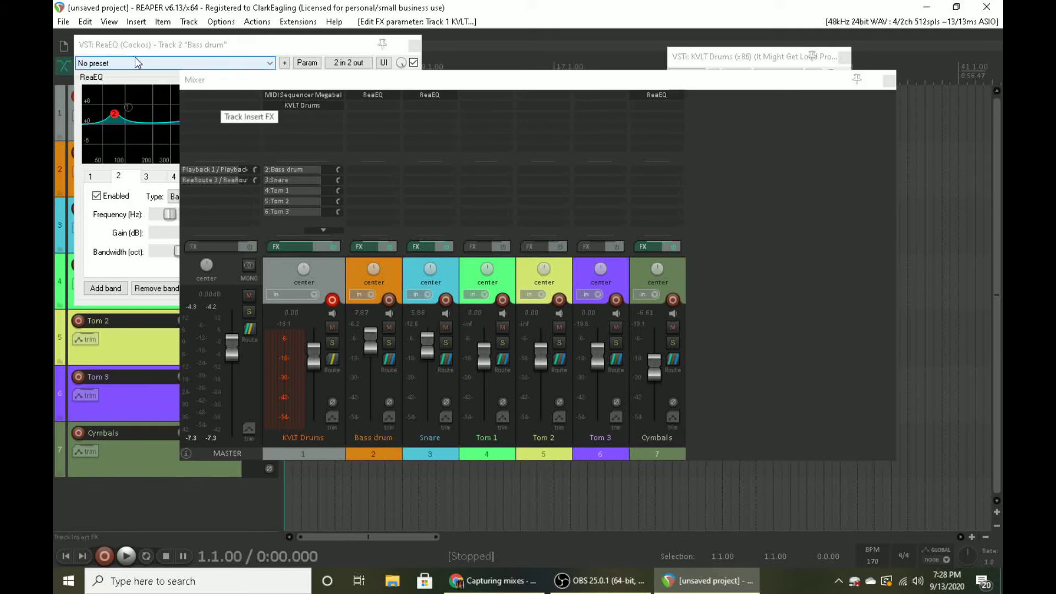
- Save the project as Kvlt Example DnB in its own subdirectory with all media moved into it, and briefly play it back
{"action": "left_click", "coordinate": [64, 22]}
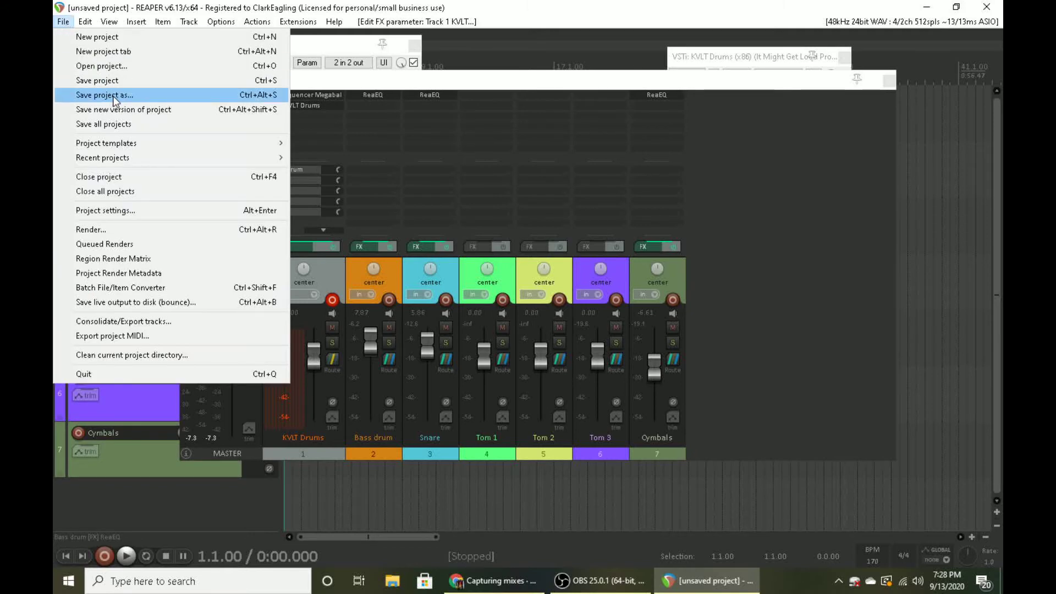
{"action": "left_click", "coordinate": [111, 95]}
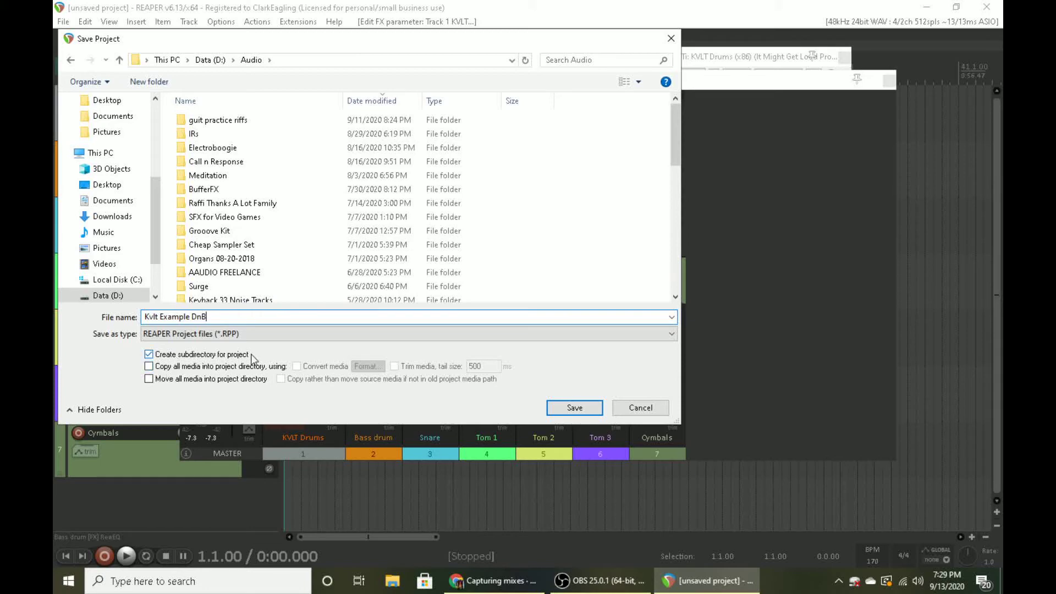
{"action": "left_click", "coordinate": [149, 379]}
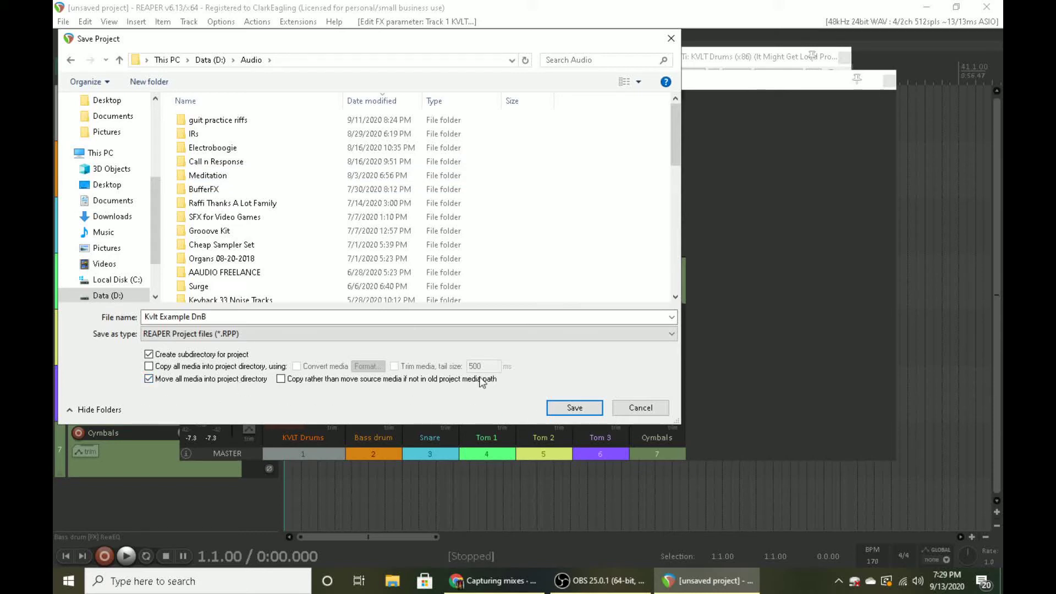
{"action": "left_click", "coordinate": [566, 410]}
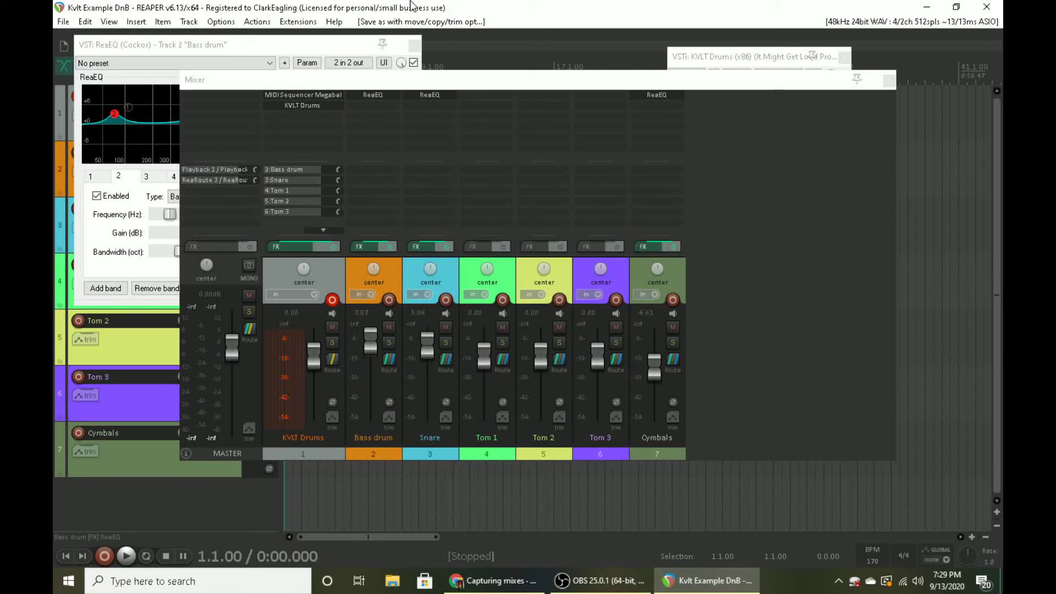
{"action": "key", "text": "space"}
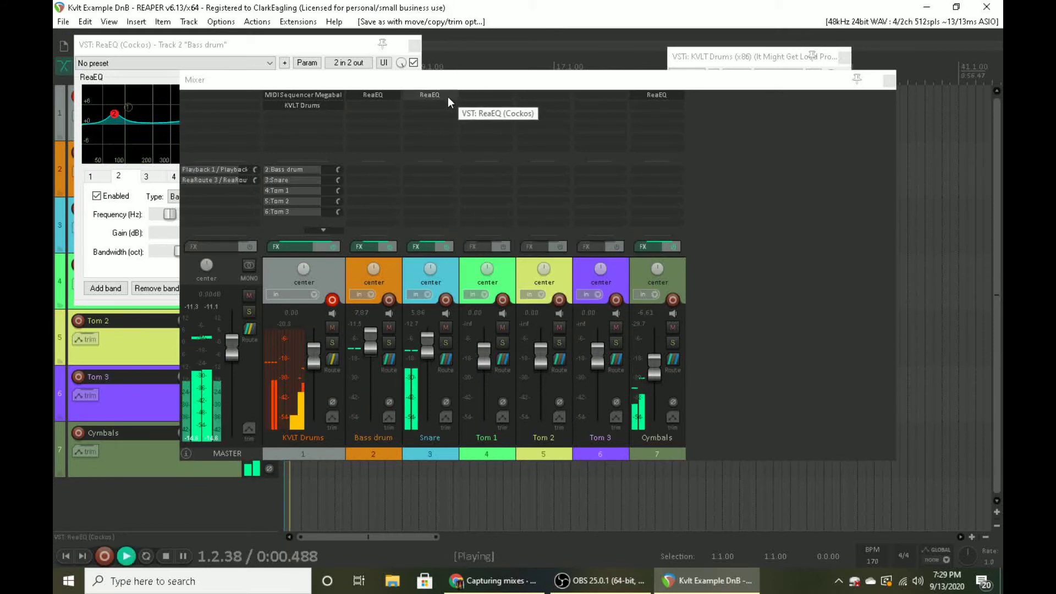
{"action": "key", "text": "space"}
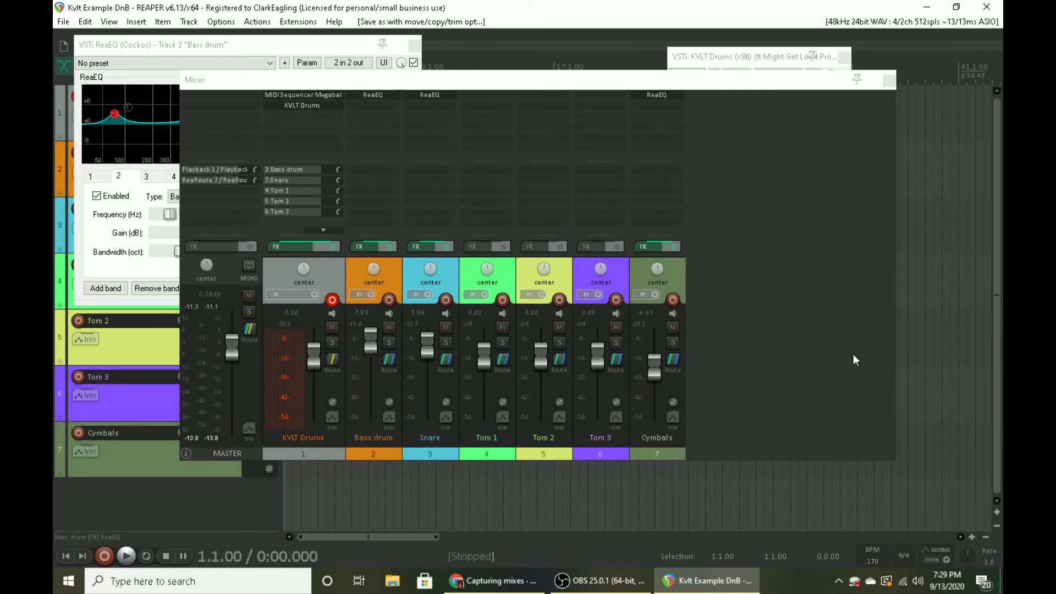
- Insert a new track after the Cymbals track
{"action": "left_click", "coordinate": [769, 329]}
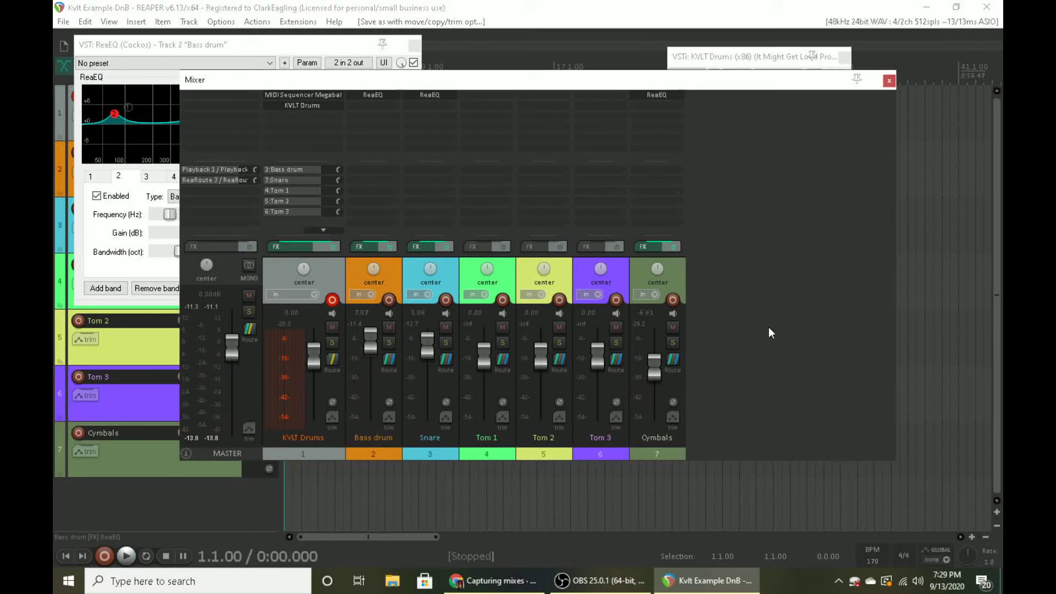
{"action": "right_click", "coordinate": [722, 262]}
{"action": "left_click", "coordinate": [725, 220]}
{"action": "left_click", "coordinate": [666, 452]}
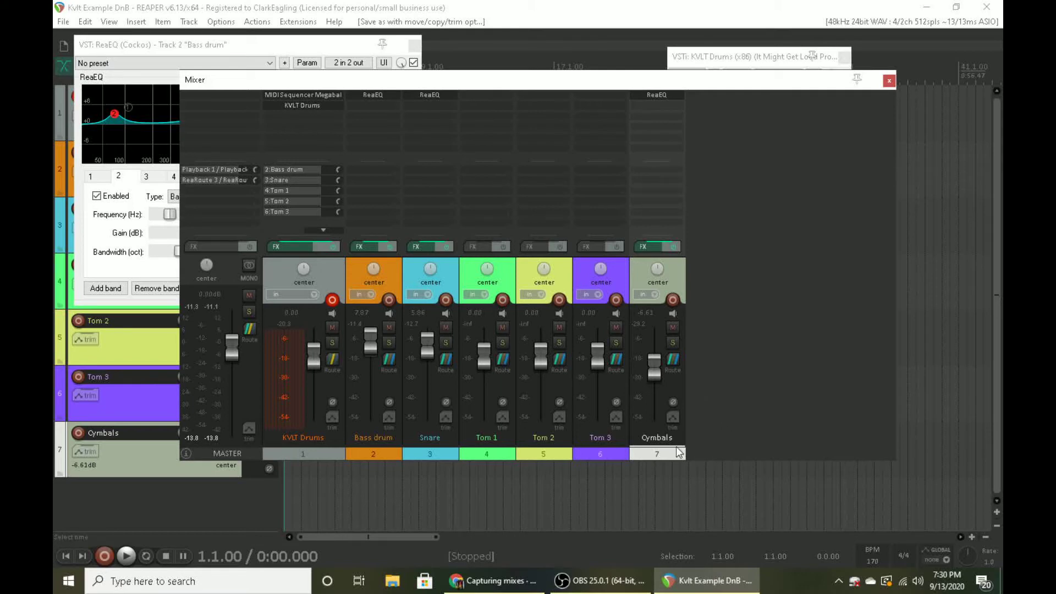
{"action": "key", "text": "ctrl+t"}
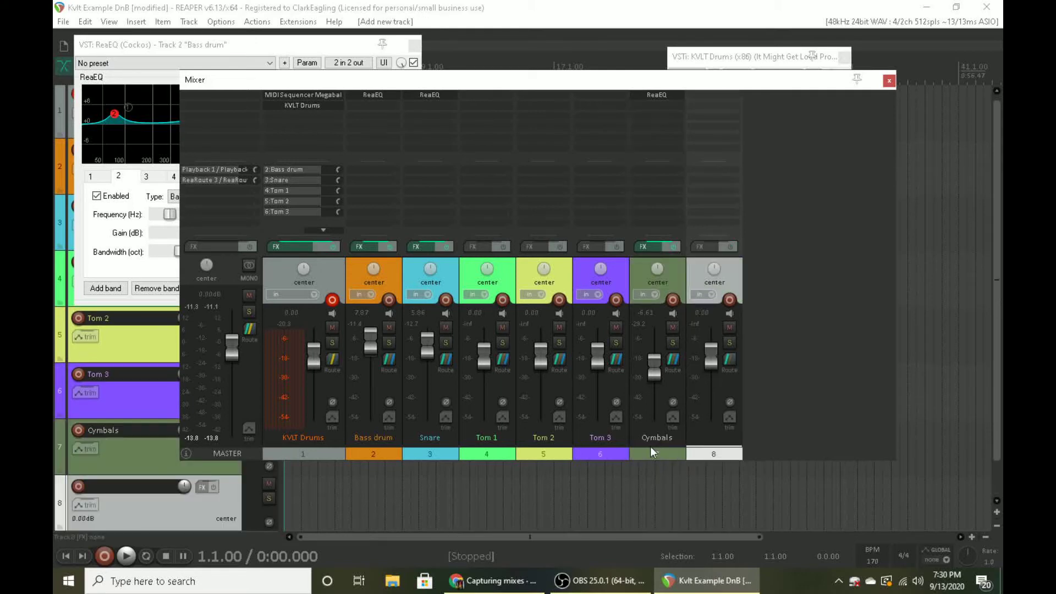
{"action": "left_click", "coordinate": [800, 397]}
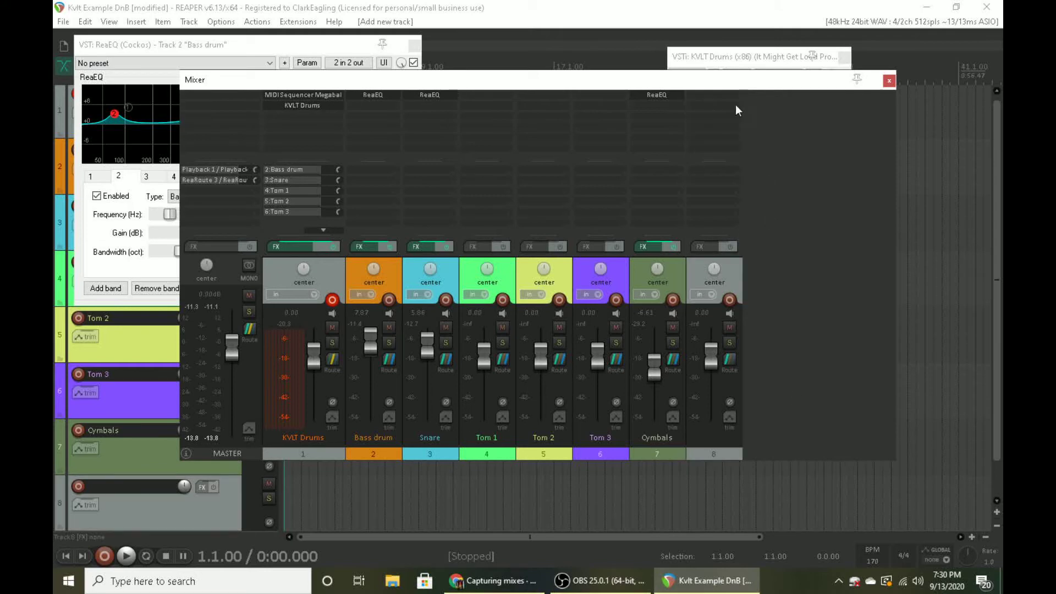
- Name the new track KVLT BUS
{"action": "double_click", "coordinate": [724, 440]}
{"action": "right_click", "coordinate": [725, 441]}
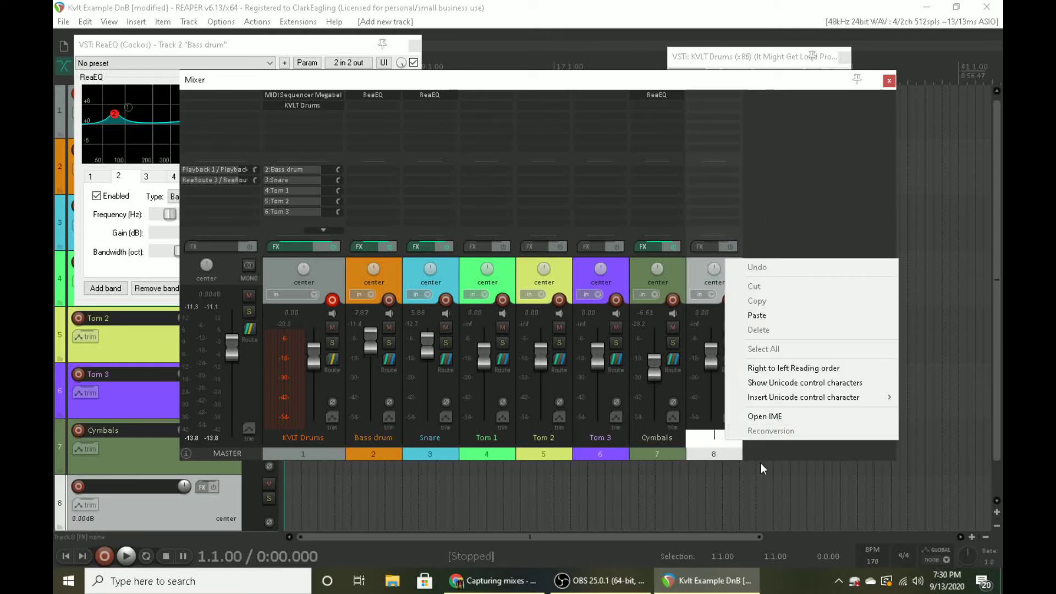
{"action": "left_click", "coordinate": [724, 443]}
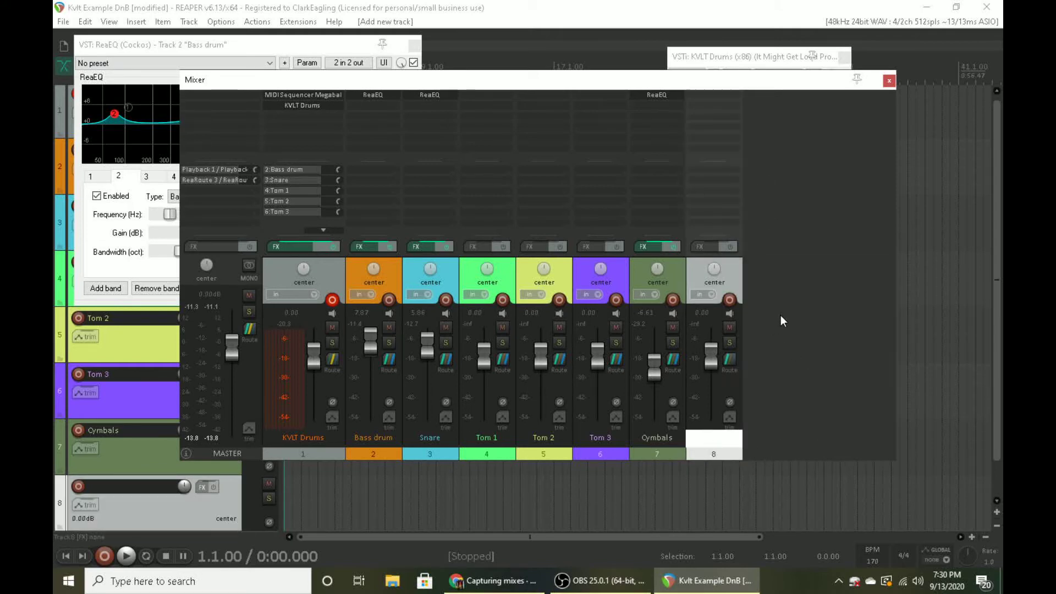
{"action": "type", "text": "KVLT BUS"}
{"action": "key", "text": "Return"}
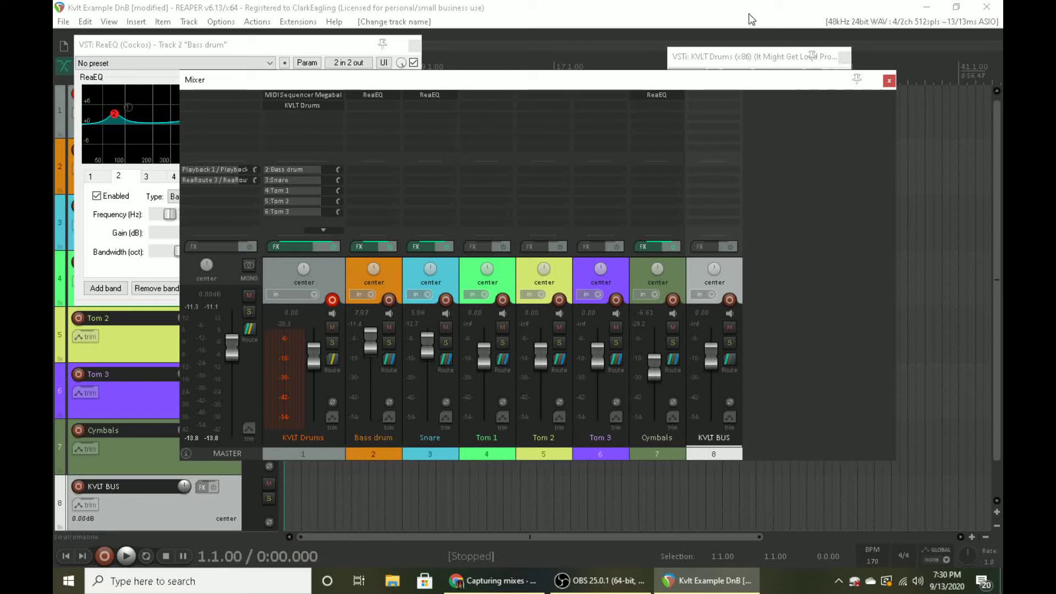
{"action": "left_click", "coordinate": [952, 330]}
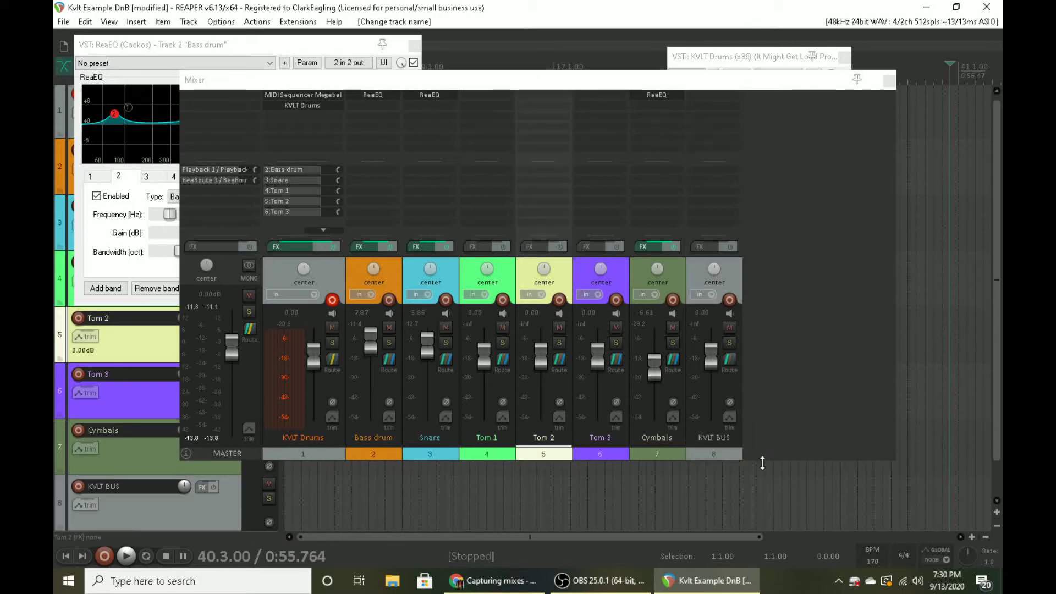
- Move the KVLT BUS track to the first position, ahead of KVLT Drums
{"action": "left_click", "coordinate": [714, 457]}
{"action": "left_click_drag", "start_coordinate": [450, 484], "coordinate": [348, 452]}
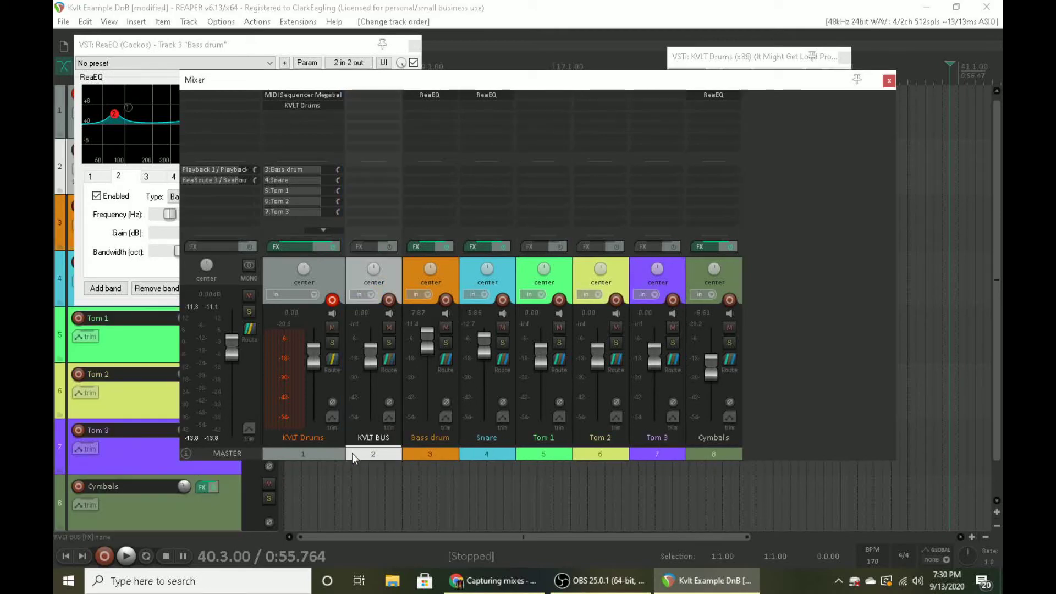
{"action": "left_click_drag", "start_coordinate": [375, 213], "coordinate": [299, 388]}
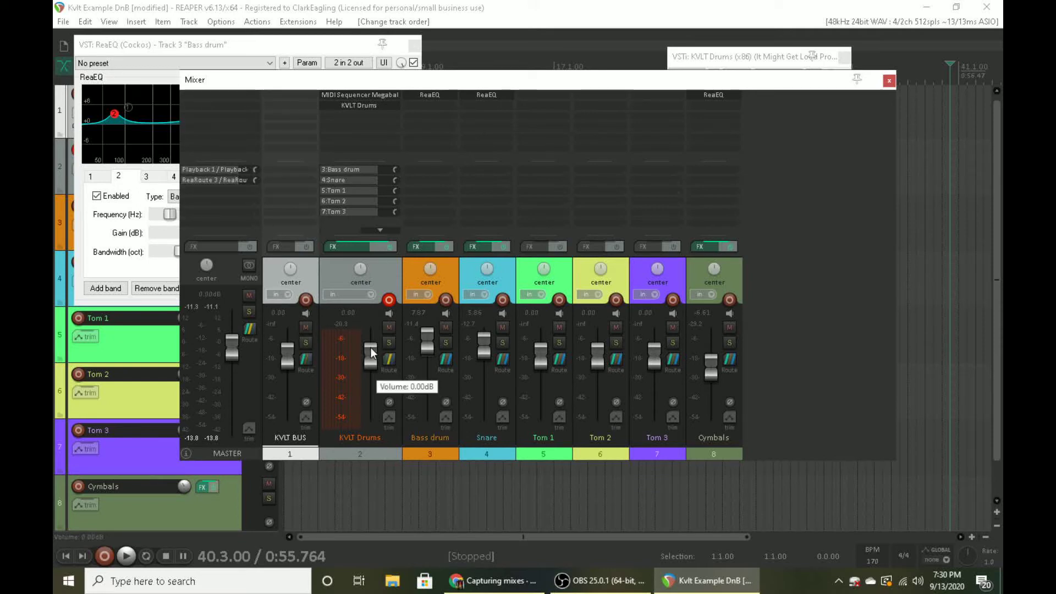
{"action": "left_click", "coordinate": [727, 276]}
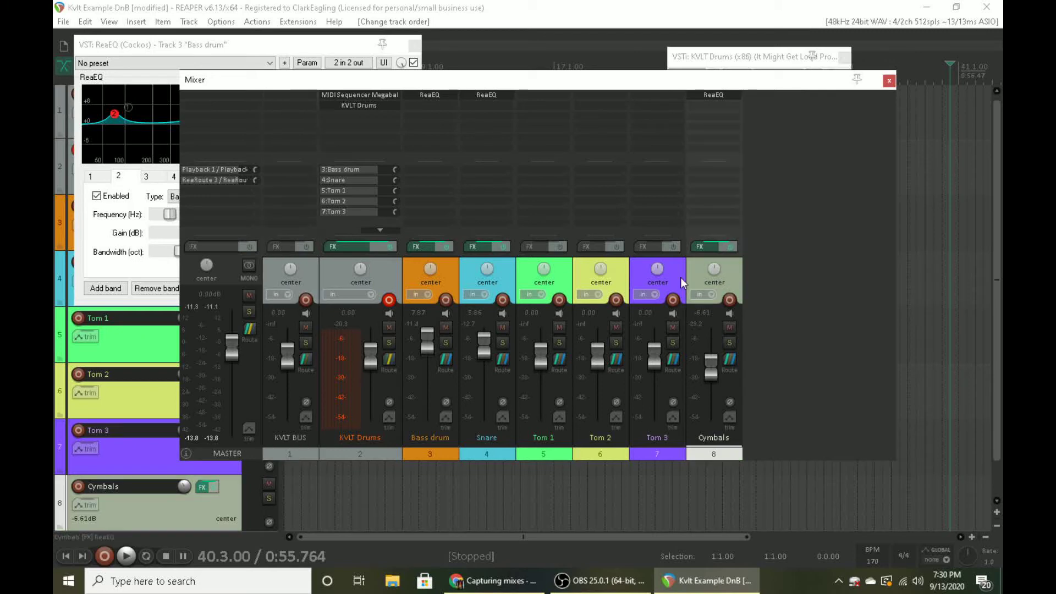
{"action": "left_click", "coordinate": [449, 270], "text": "shift"}
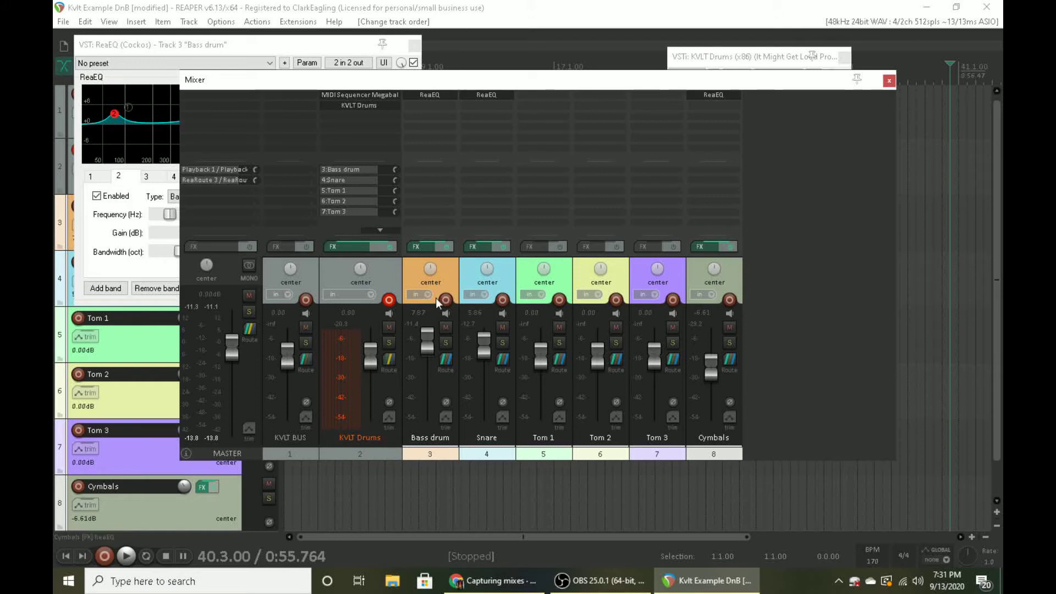
{"action": "right_click", "coordinate": [445, 363]}
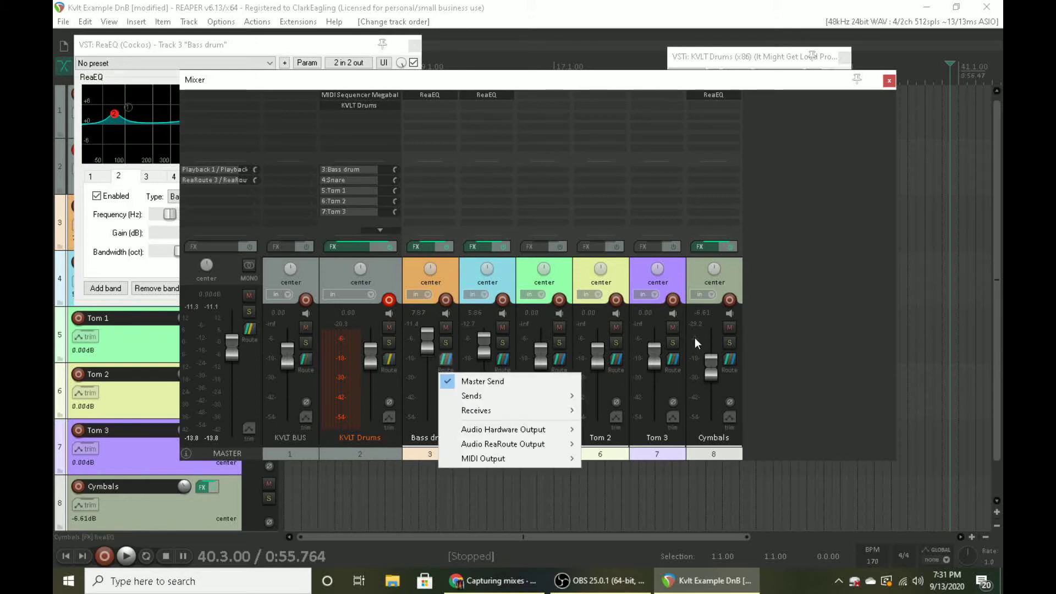
{"action": "left_click", "coordinate": [764, 363]}
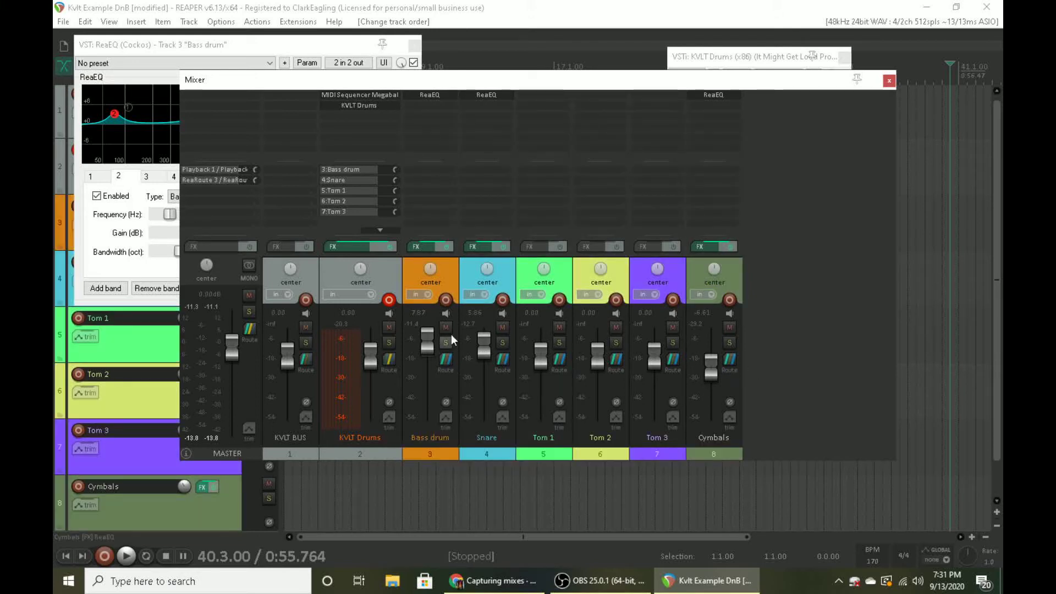
- Disable the master send on all tracks from Bass drum through Cymbals together, and briefly play the project to check
{"action": "left_click", "coordinate": [454, 277]}
{"action": "left_click", "coordinate": [723, 278], "text": "shift"}
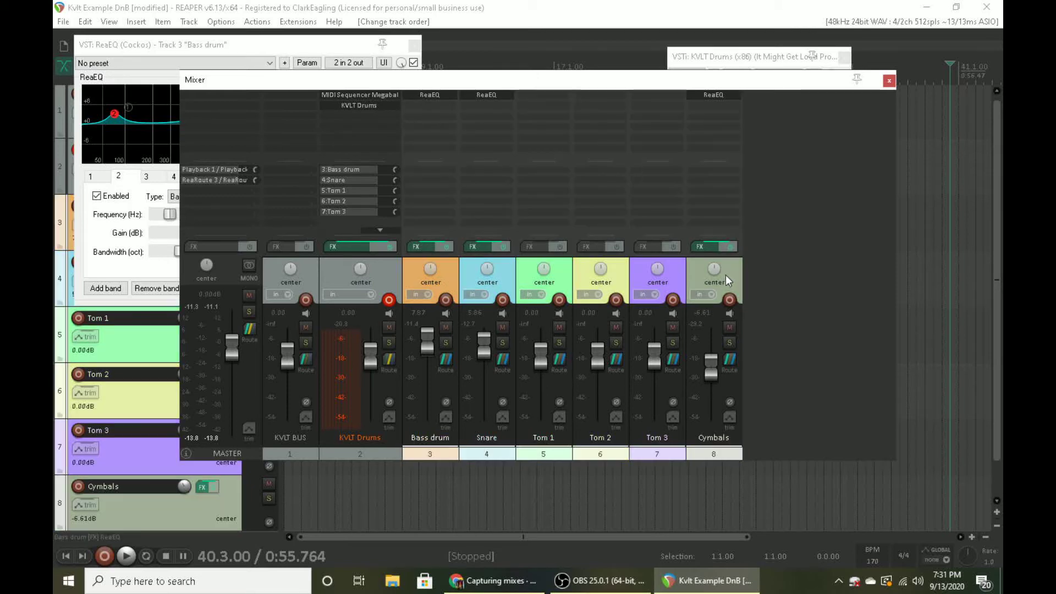
{"action": "left_click", "coordinate": [453, 271]}
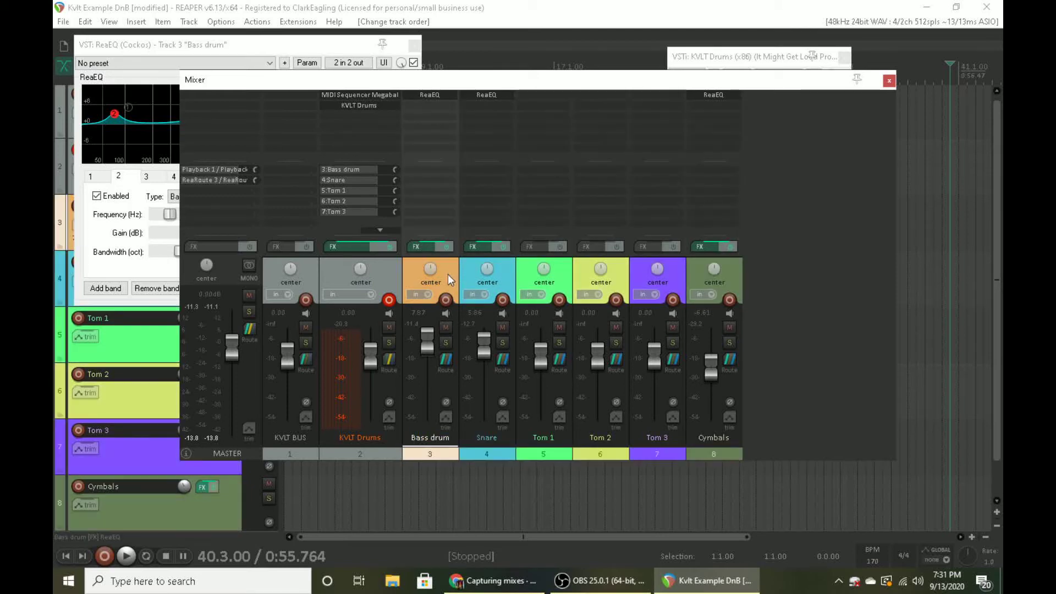
{"action": "left_click", "coordinate": [729, 267], "text": "shift"}
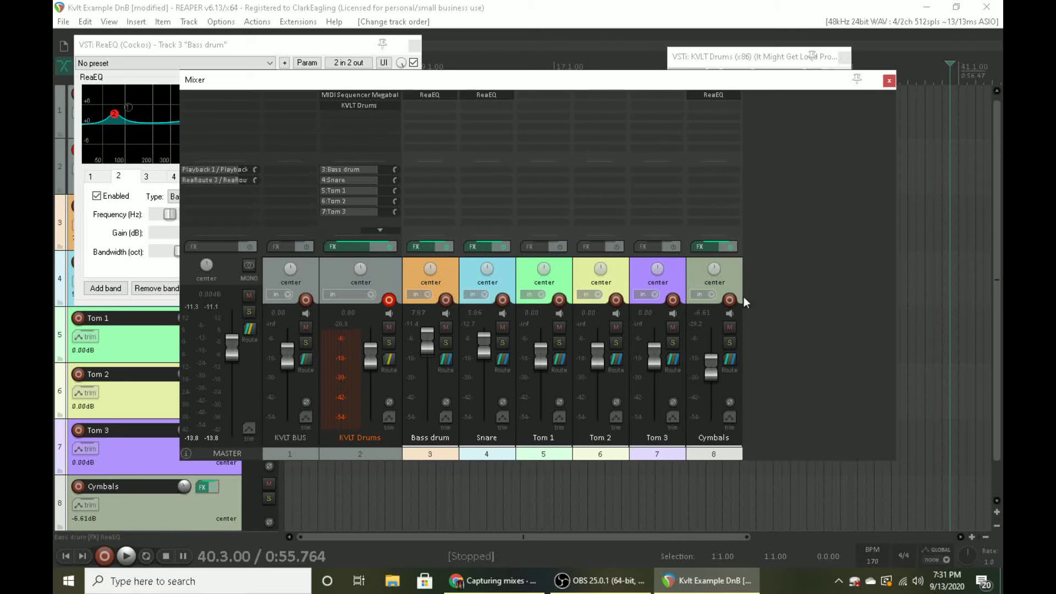
{"action": "right_click", "coordinate": [449, 359]}
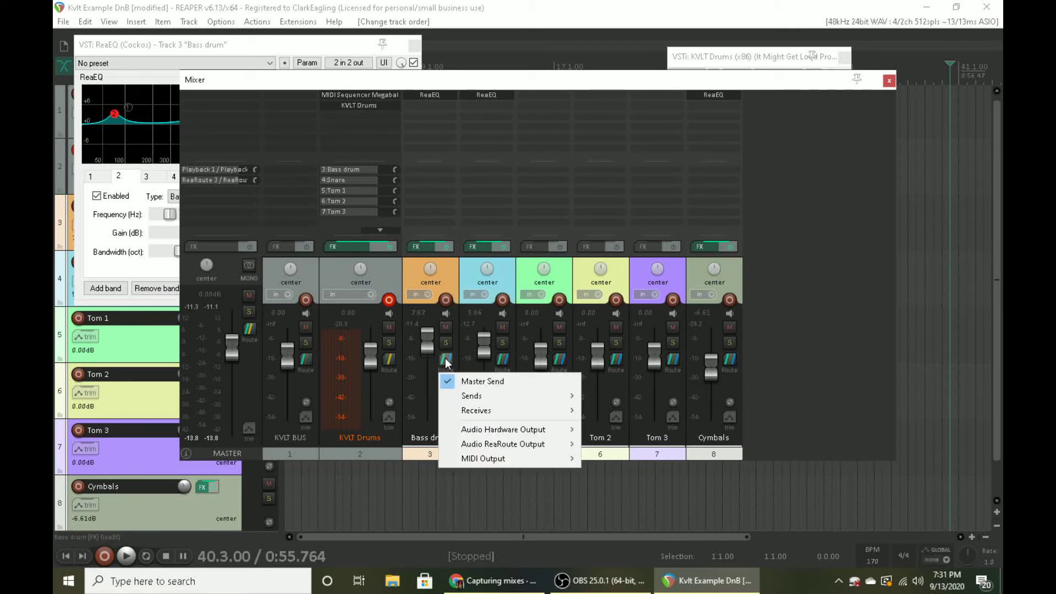
{"action": "left_click", "coordinate": [463, 383]}
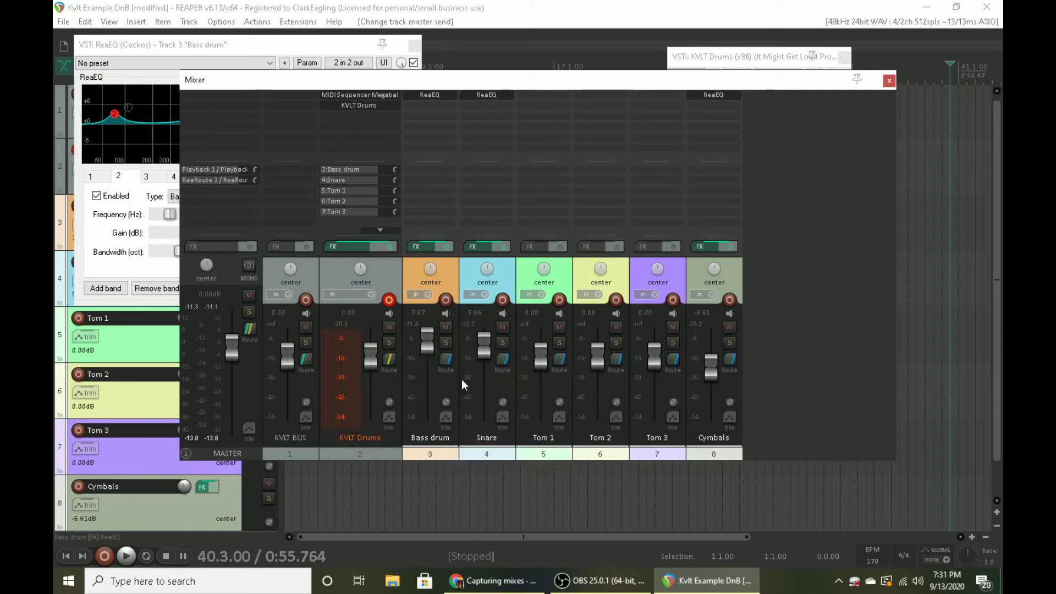
{"action": "left_click", "coordinate": [431, 6]}
{"action": "key", "text": "space"}
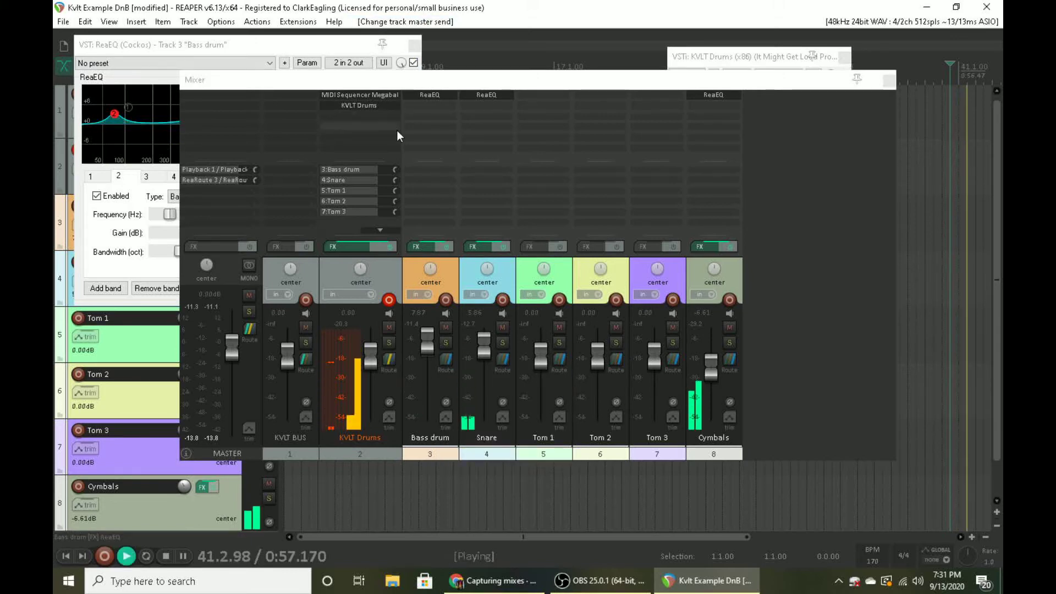
{"action": "key", "text": "space"}
- Add a send to KVLT BUS from all the selected drum tracks, and briefly play the project
{"action": "left_click", "coordinate": [501, 361]}
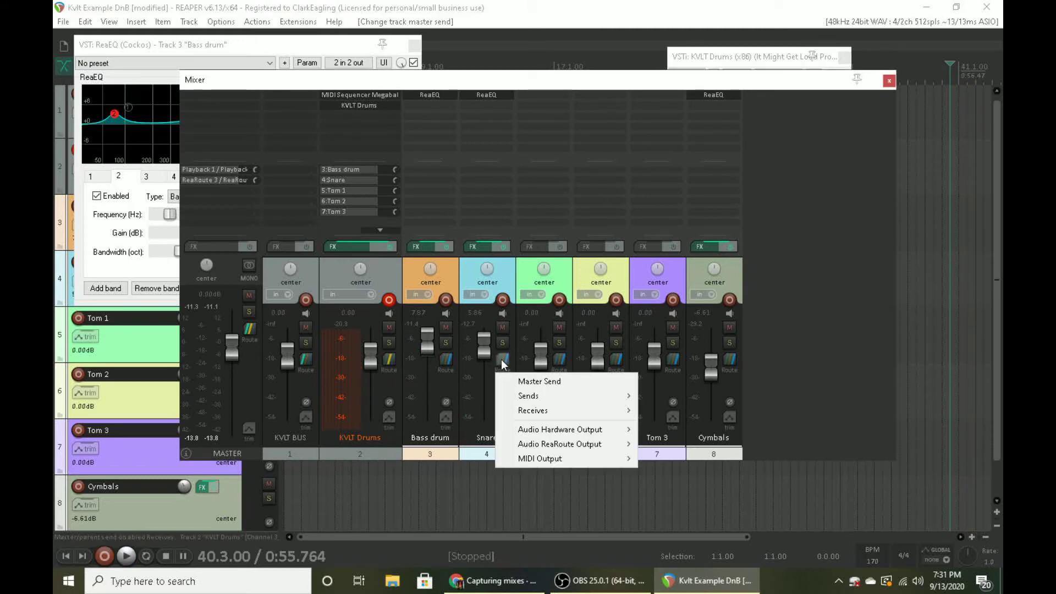
{"action": "mouse_move", "coordinate": [544, 397]}
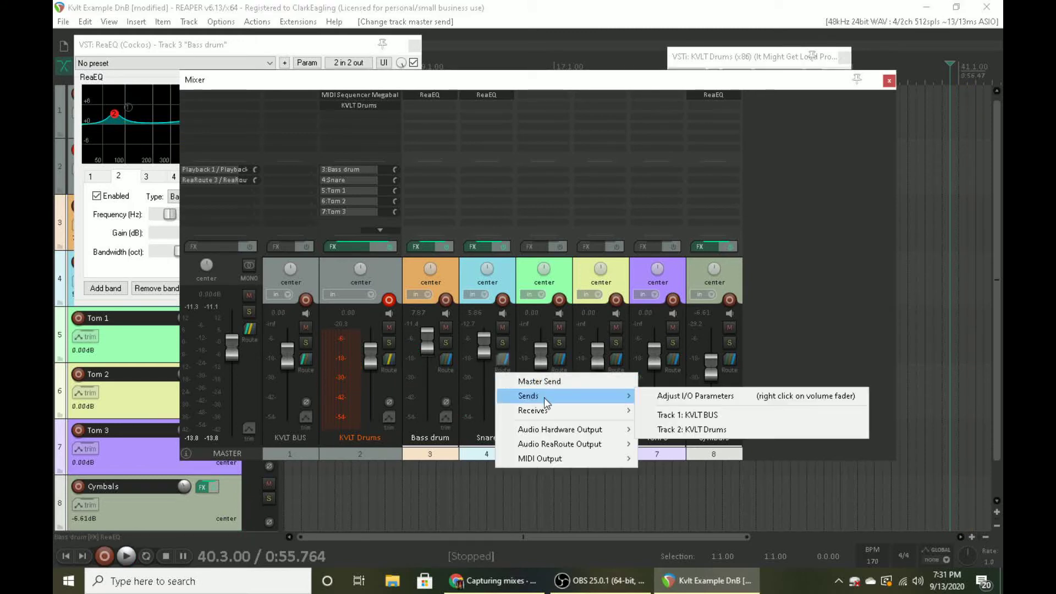
{"action": "left_click", "coordinate": [686, 414]}
{"action": "key", "text": "space"}
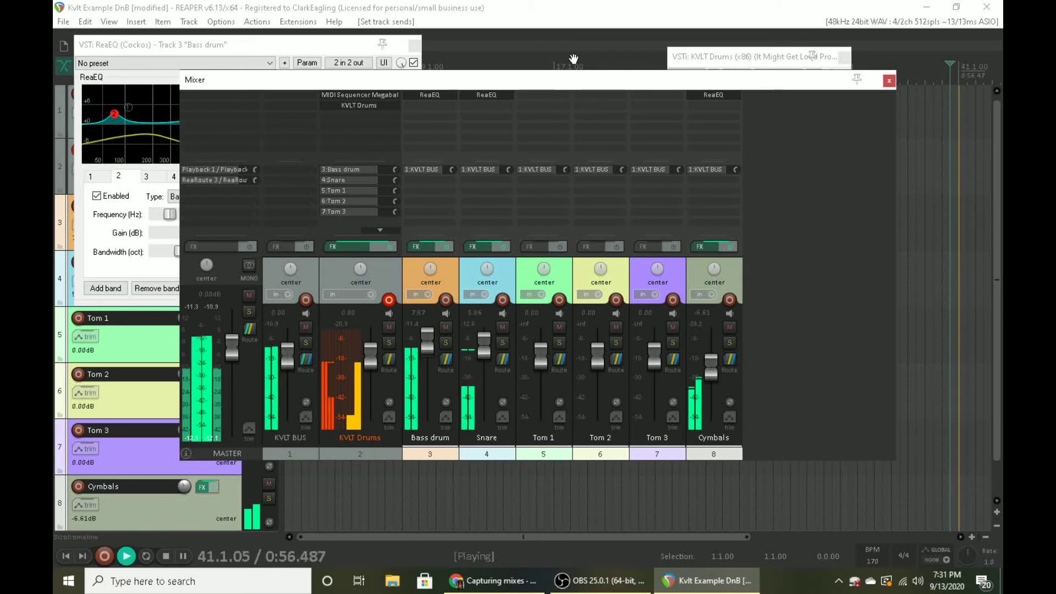
{"action": "key", "text": "space"}
- Try lower and higher volumes on the KVLT BUS track, partly during playback, and reset its volume to 0.00 dB
{"action": "left_click", "coordinate": [309, 268]}
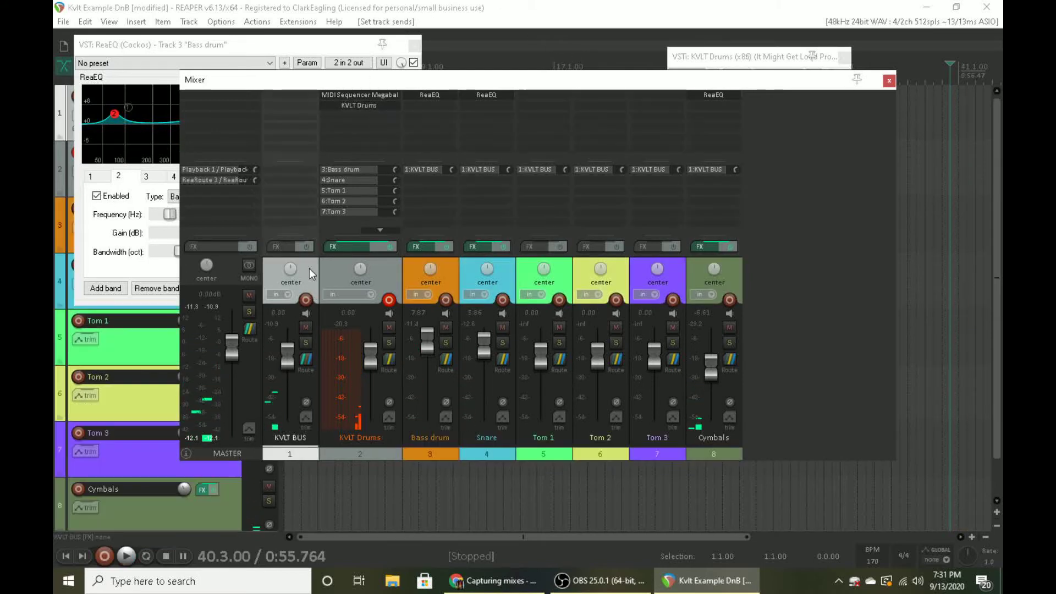
{"action": "mouse_move", "coordinate": [288, 362]}
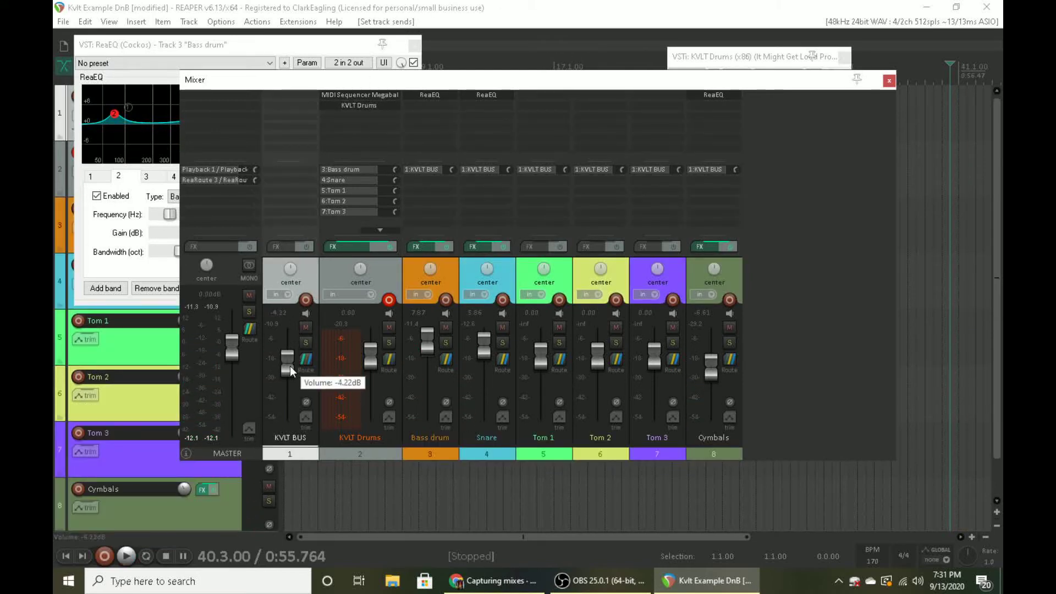
{"action": "left_click", "coordinate": [288, 357]}
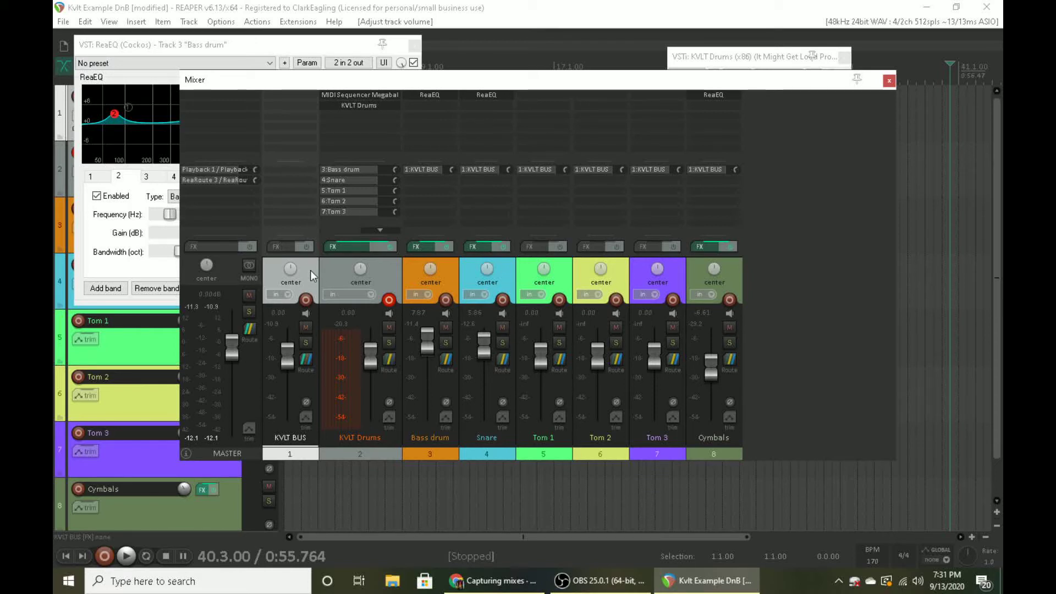
{"action": "left_click_drag", "start_coordinate": [288, 353], "coordinate": [288, 341]}
{"action": "double_click", "coordinate": [289, 341]}
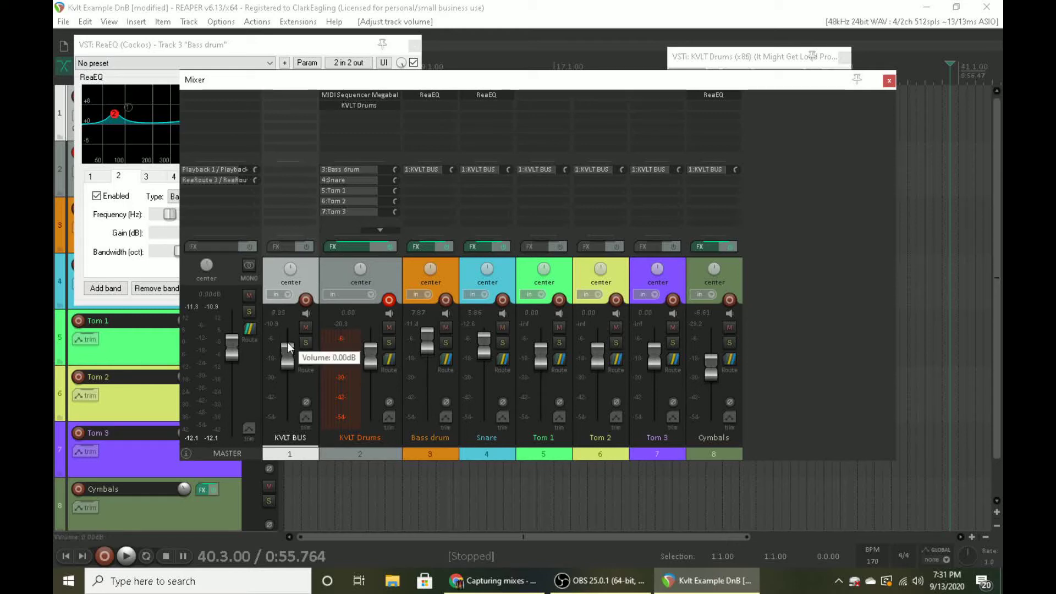
{"action": "left_click", "coordinate": [306, 299]}
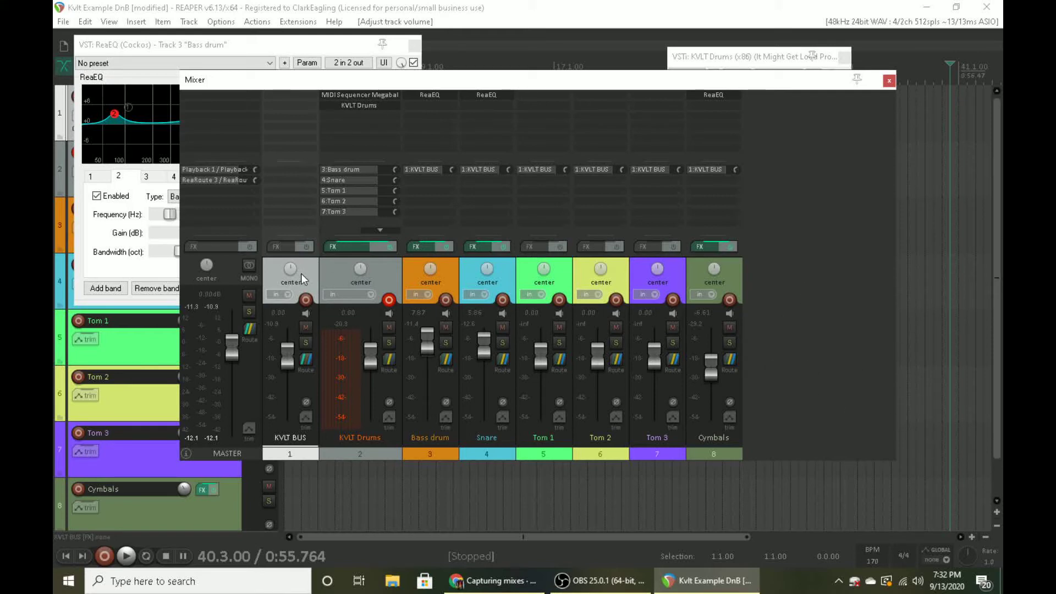
{"action": "left_click_drag", "start_coordinate": [290, 353], "coordinate": [289, 345]}
{"action": "key", "text": "space"}
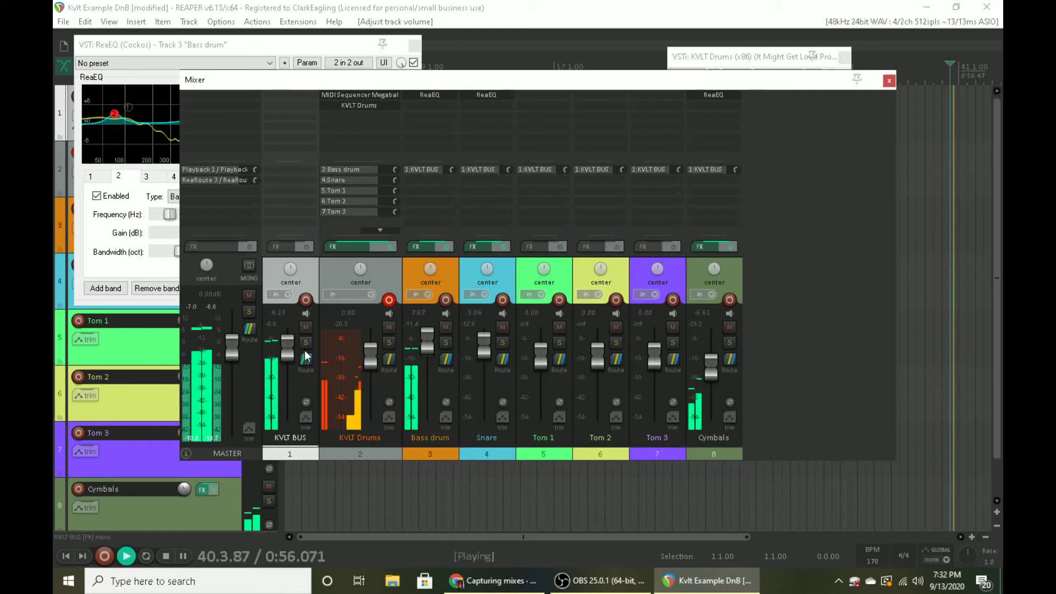
{"action": "double_click", "coordinate": [287, 350]}
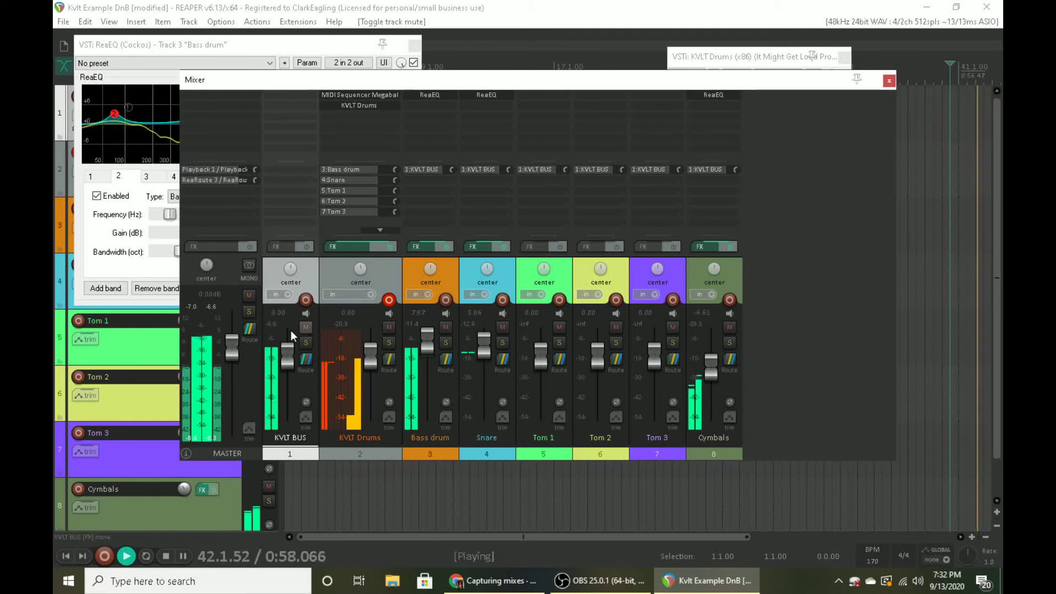
{"action": "key", "text": "space"}
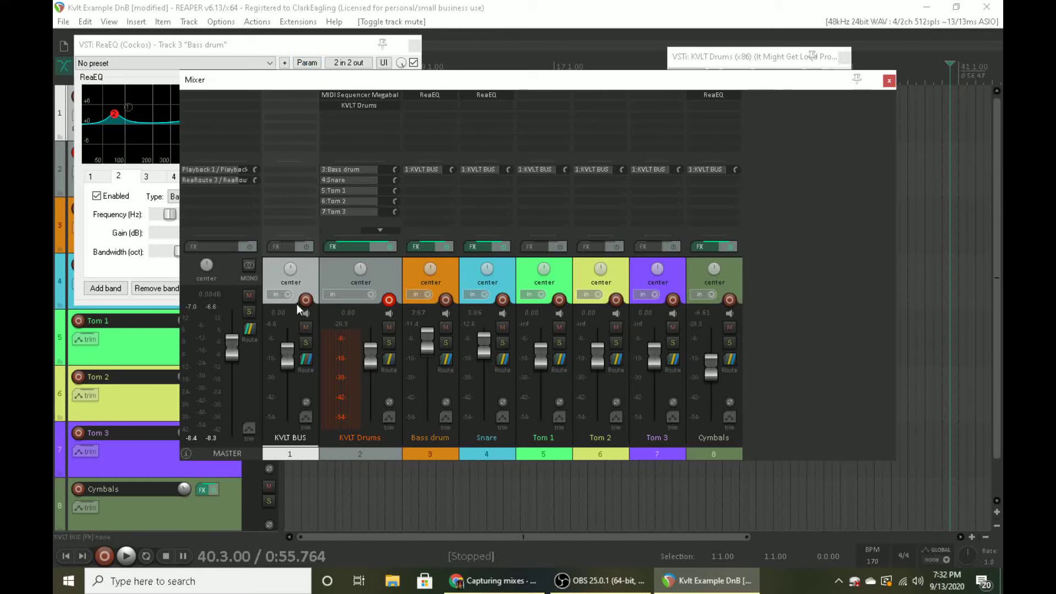
- Duplicate the KVLT BUS track and briefly play the project through both buses
{"action": "right_click", "coordinate": [311, 276]}
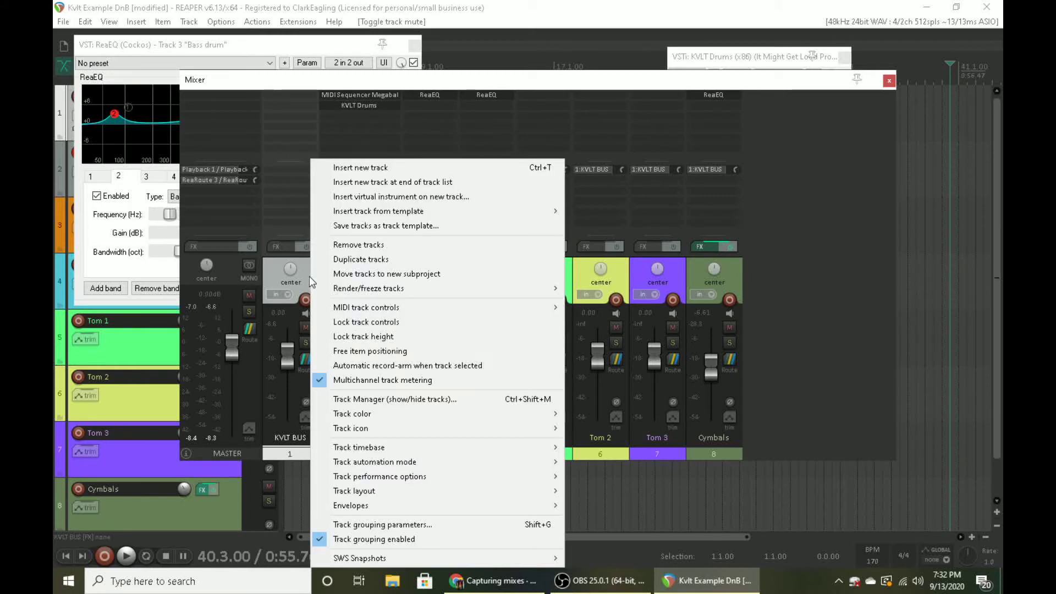
{"action": "left_click", "coordinate": [338, 260]}
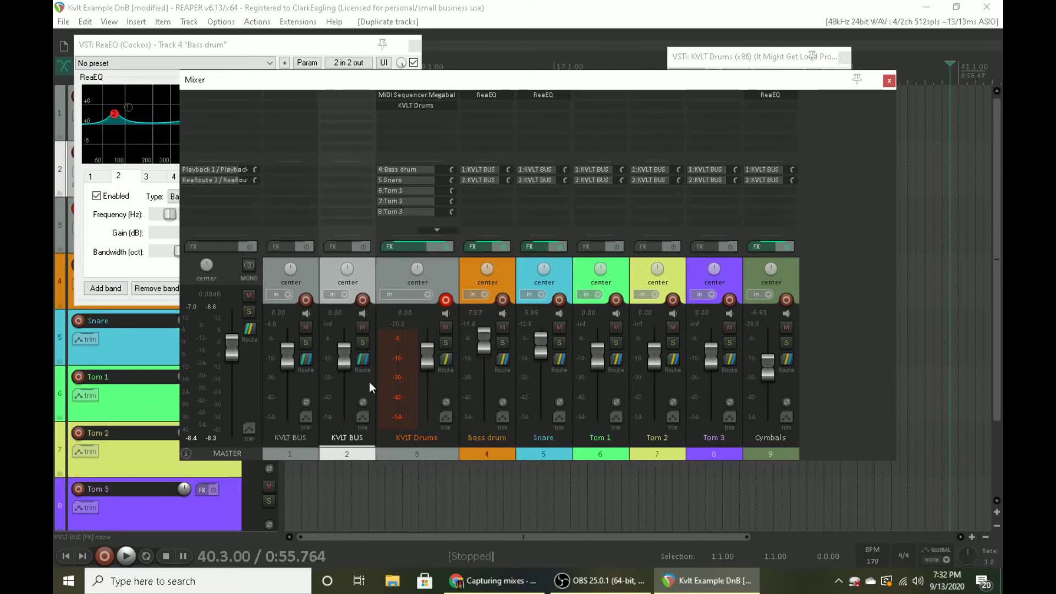
{"action": "key", "text": "space"}
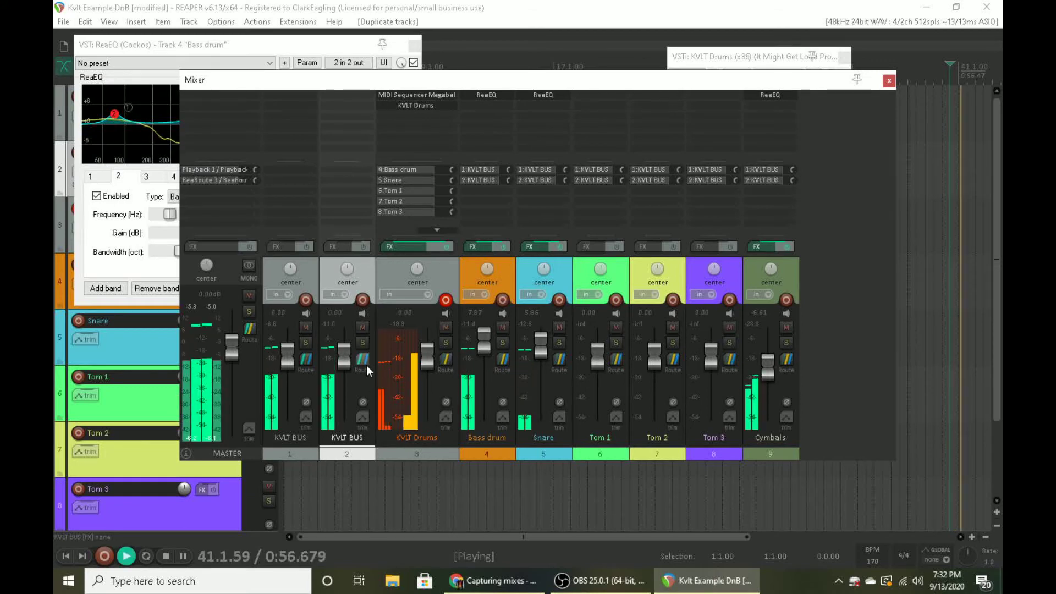
{"action": "key", "text": "space"}
- Rename the duplicated bus track as KVLT FX BUS
{"action": "double_click", "coordinate": [348, 437]}
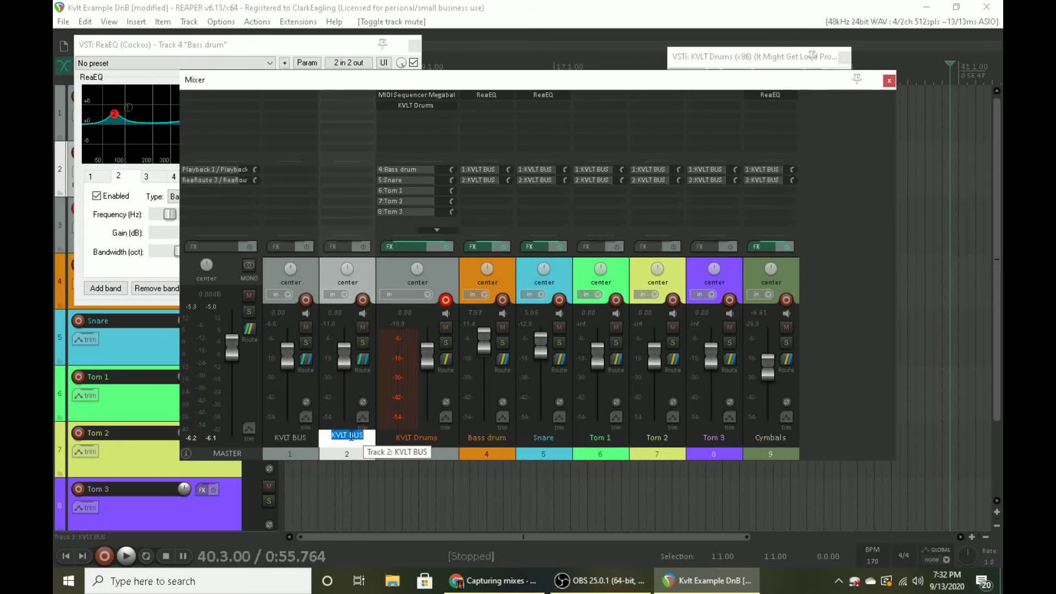
{"action": "left_click", "coordinate": [351, 436]}
{"action": "type", "text": "FX"}
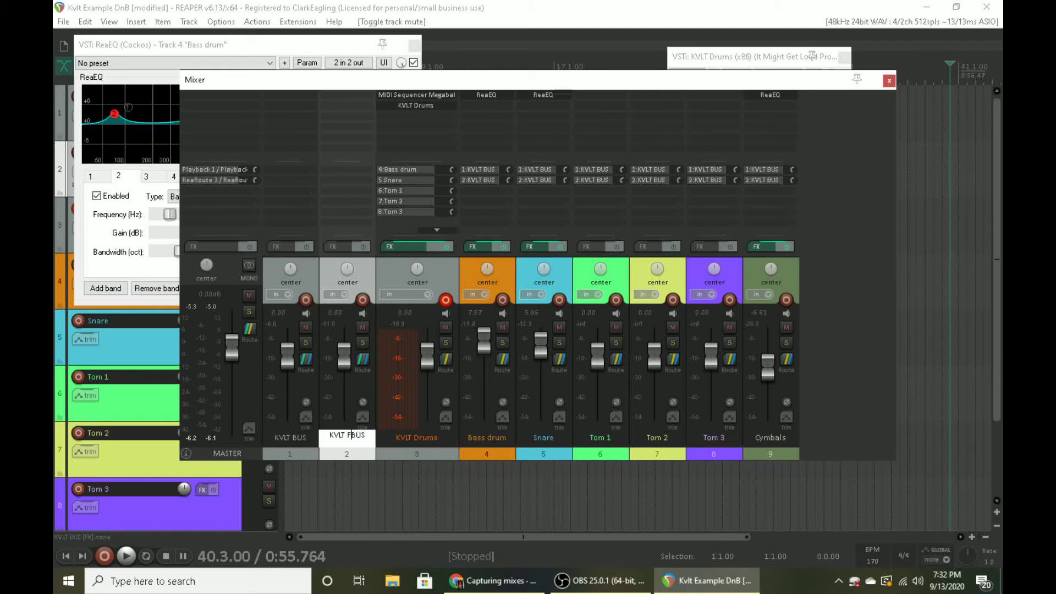
{"action": "key", "text": "Return"}
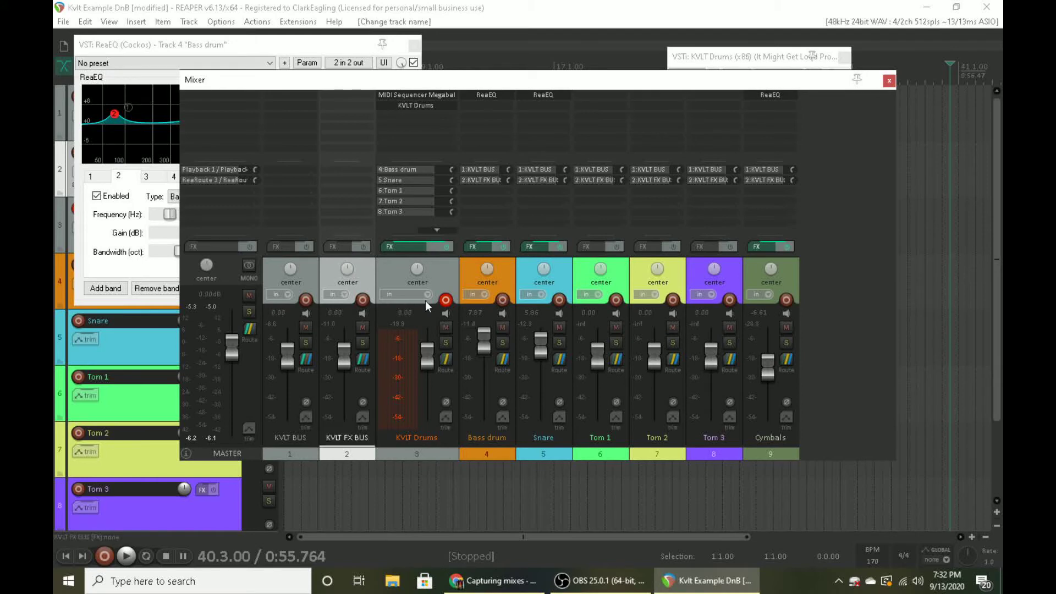
- Add the JS: Waveshaping Distortion effect to the duplicated bus track
{"action": "left_click", "coordinate": [346, 93]}
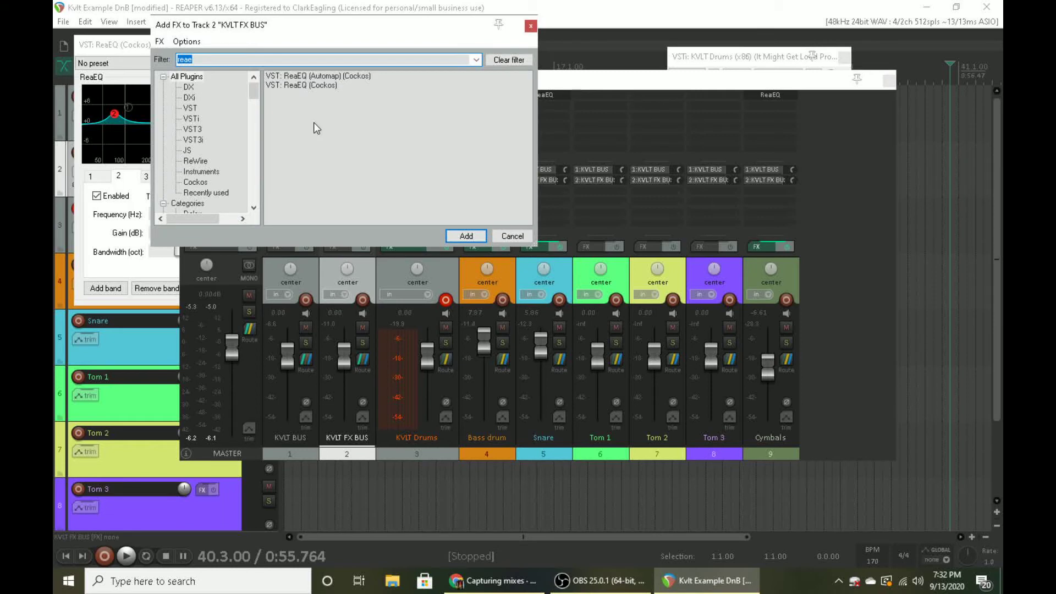
{"action": "key", "text": "BackSpace"}
{"action": "type", "text": "wave"}
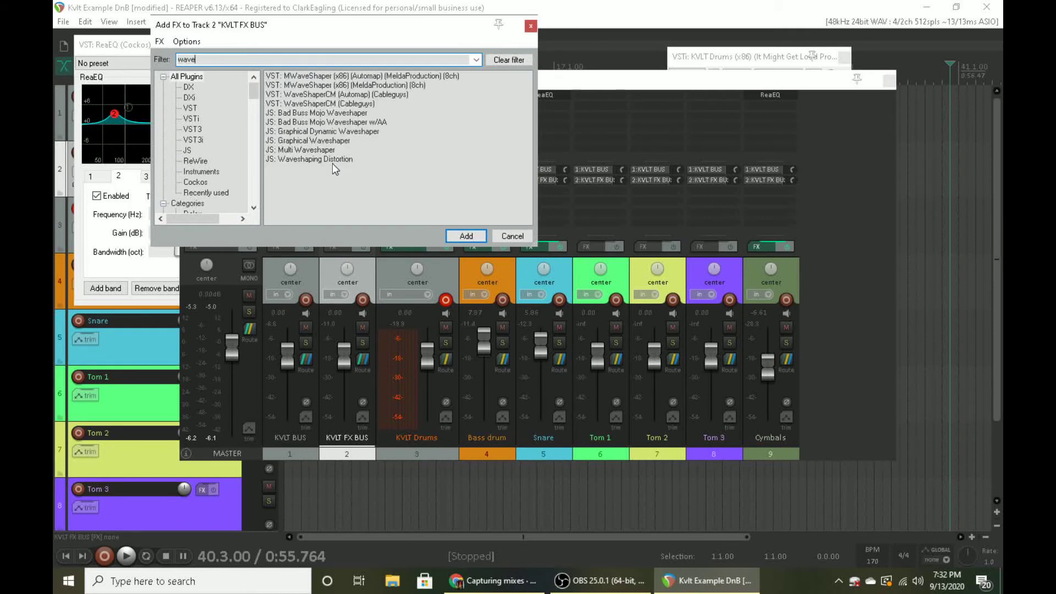
{"action": "left_click", "coordinate": [287, 156]}
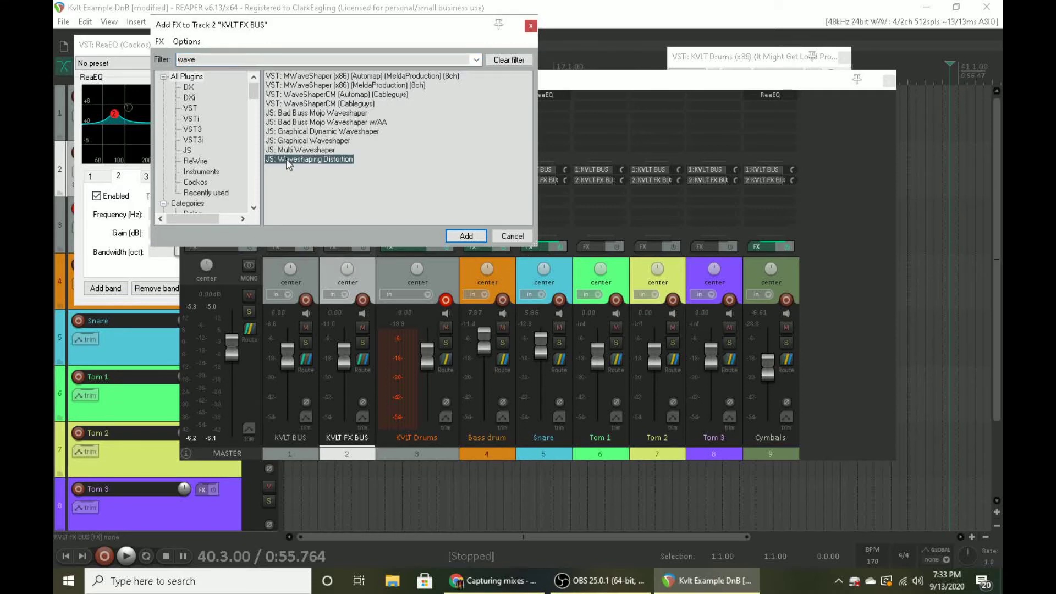
{"action": "double_click", "coordinate": [286, 159]}
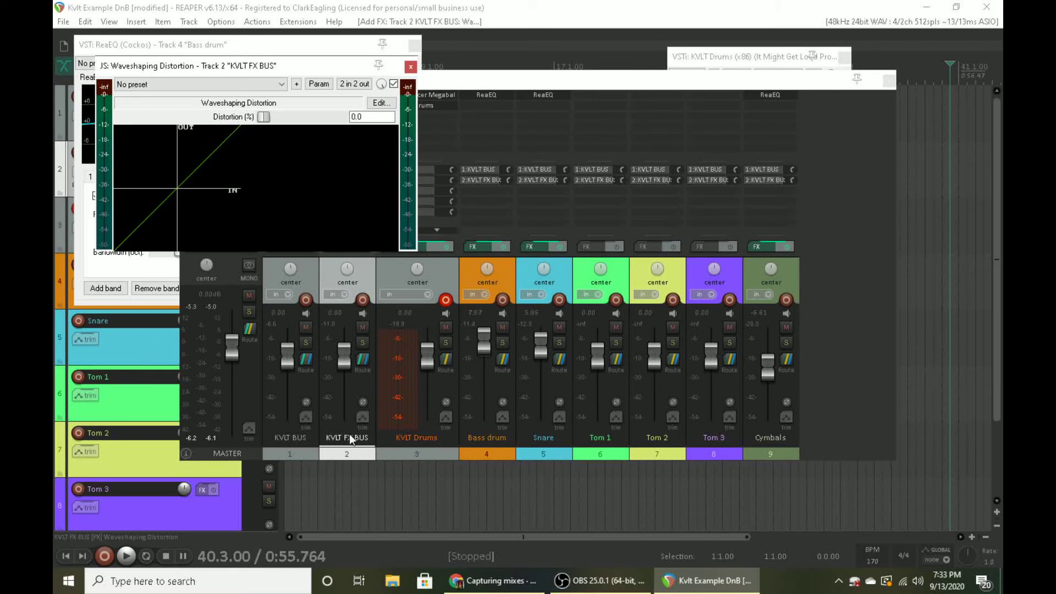
- Rename the bus track carrying the distortion effect as KVLT Waveshaper
{"action": "double_click", "coordinate": [349, 438]}
{"action": "type", "text": "KVLT Waveshap"}
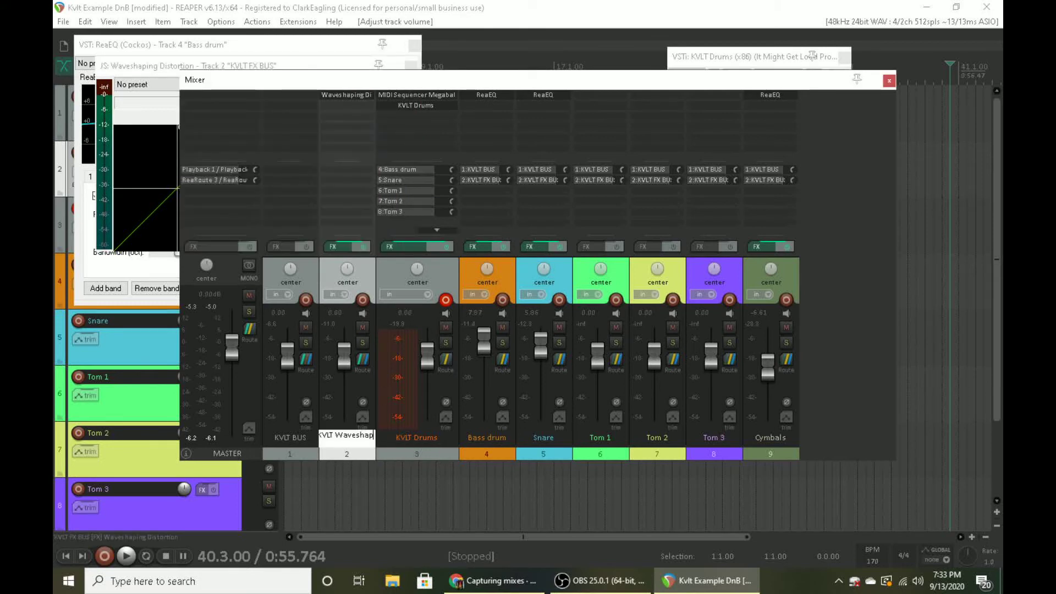
{"action": "type", "text": "er"}
{"action": "key", "text": "Return"}
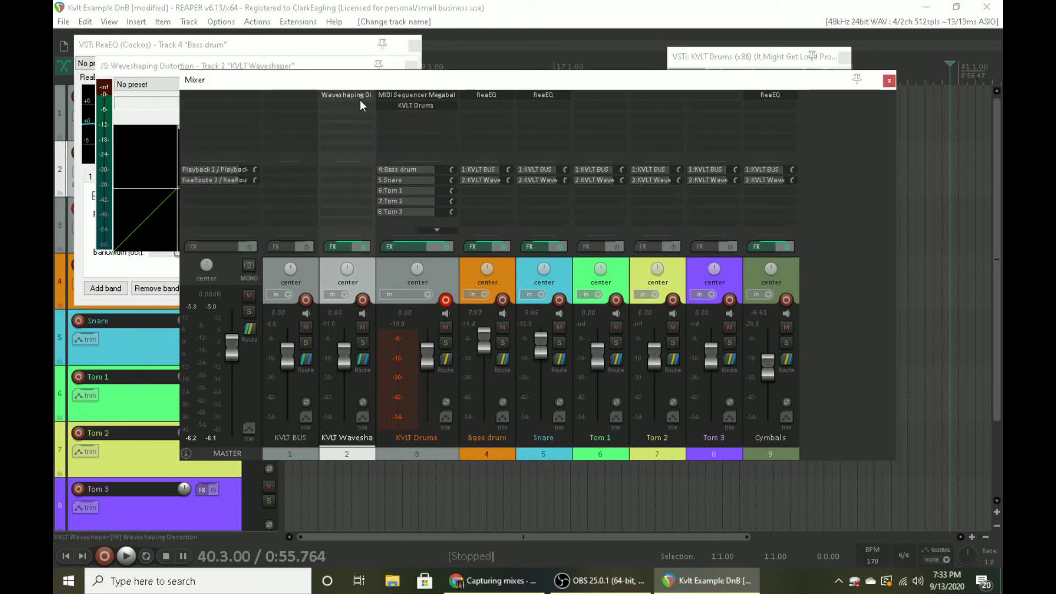
- Solo the KVLT Waveshaper track, bring the Bass drum ReaEQ window forward and start playback
{"action": "left_click", "coordinate": [255, 69]}
{"action": "left_click", "coordinate": [362, 342]}
{"action": "left_click", "coordinate": [220, 50]}
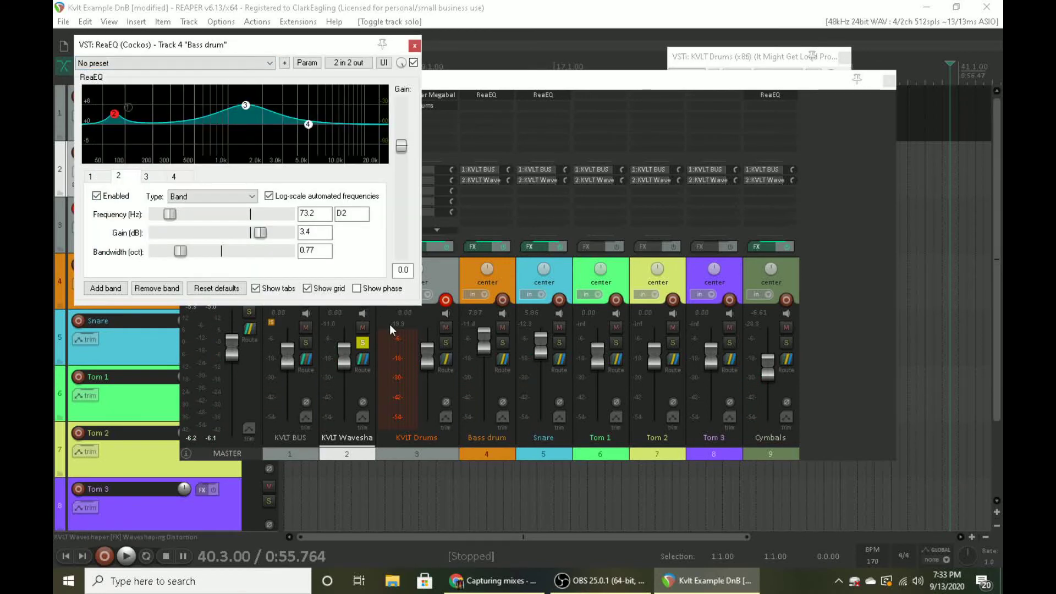
{"action": "key", "text": "space"}
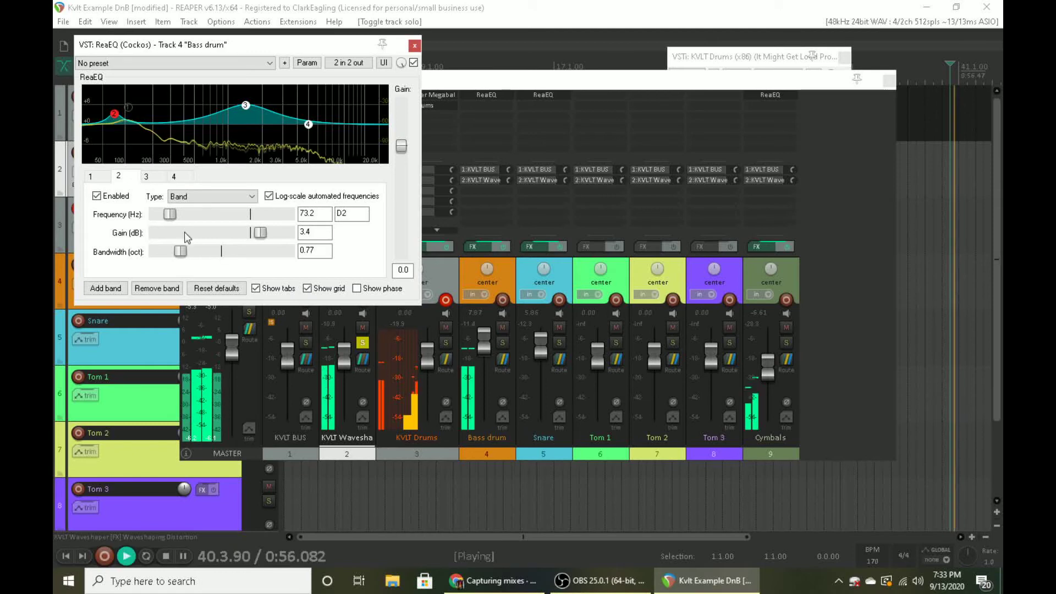
- Close the Bass drum ReaEQ window and raise the KVLT Waveshaper distortion to 93.1 %, with the master volume lowered to protect the output
{"action": "left_click", "coordinate": [416, 45]}
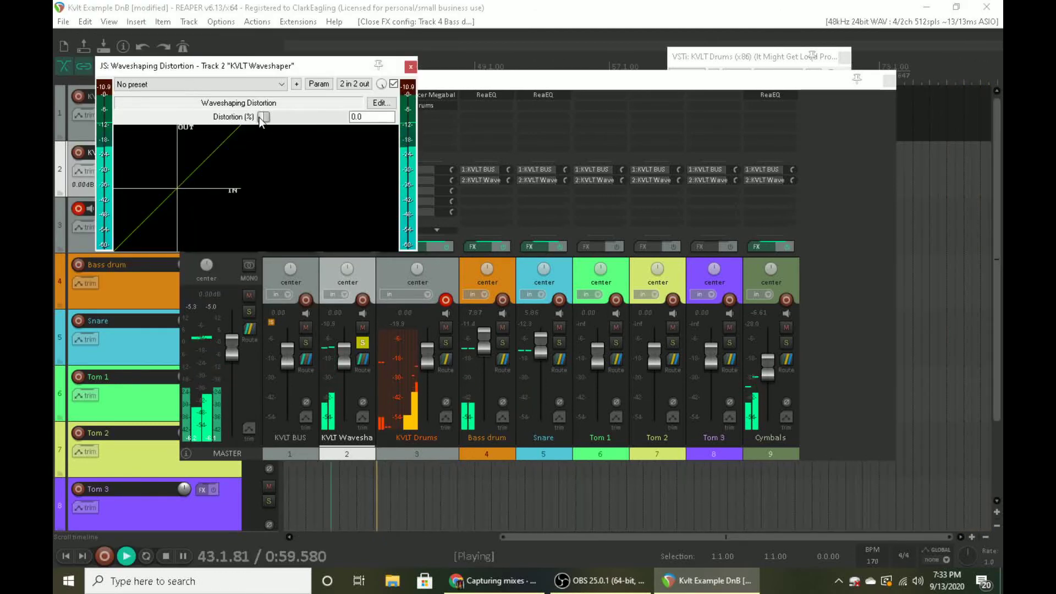
{"action": "left_click_drag", "start_coordinate": [259, 117], "coordinate": [311, 121]}
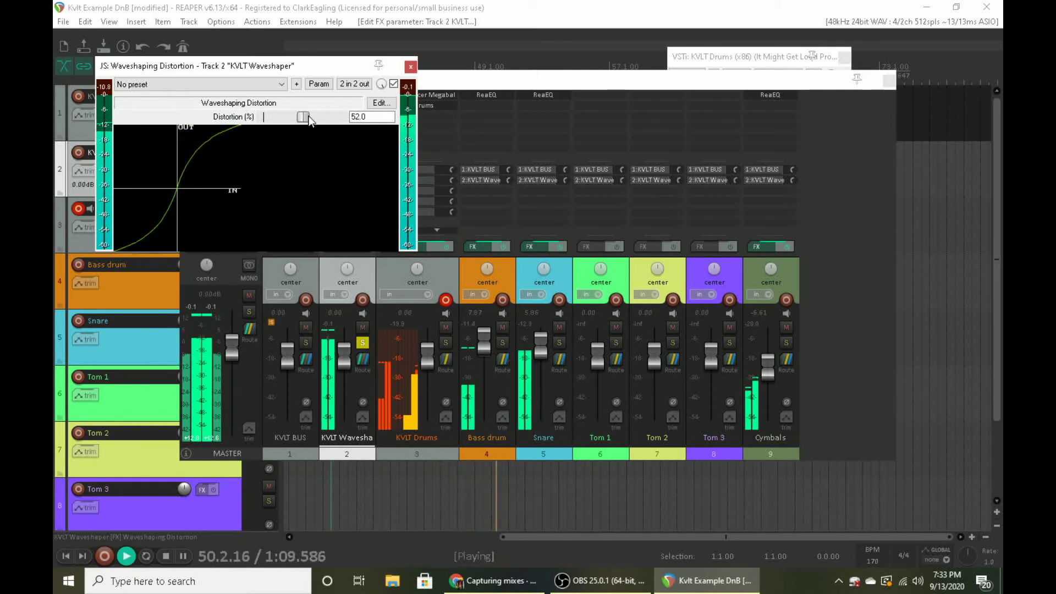
{"action": "left_click_drag", "start_coordinate": [236, 349], "coordinate": [237, 378]}
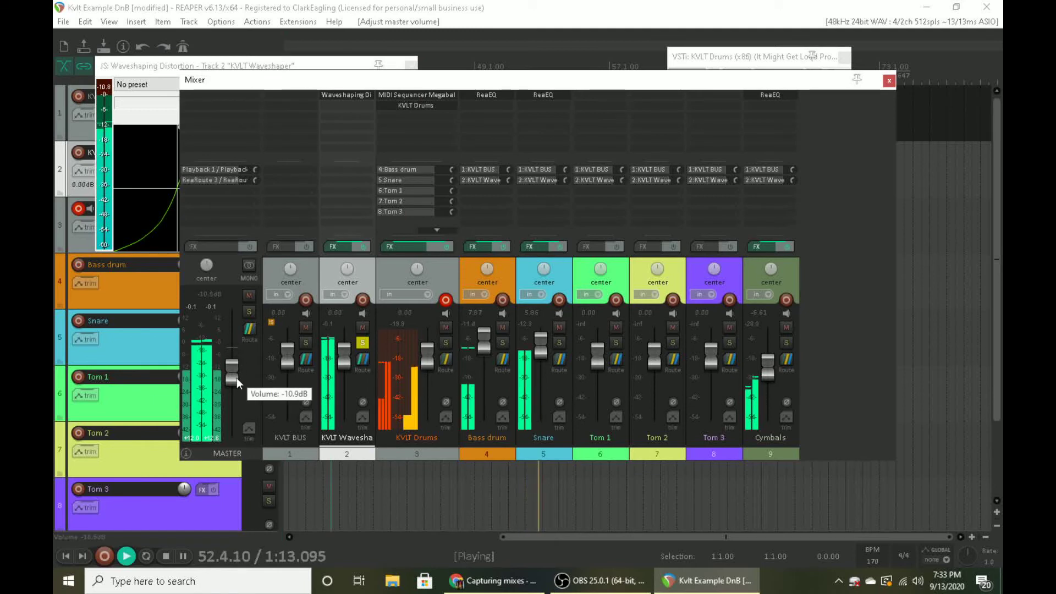
{"action": "left_click", "coordinate": [243, 66]}
{"action": "left_click_drag", "start_coordinate": [311, 116], "coordinate": [333, 121]}
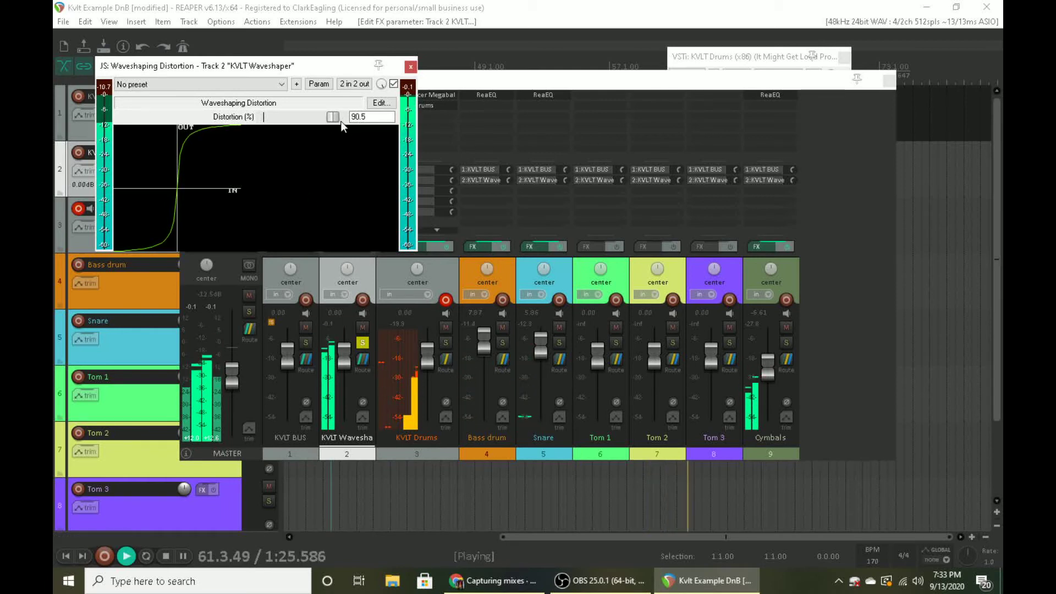
{"action": "left_click_drag", "start_coordinate": [337, 121], "coordinate": [338, 122]}
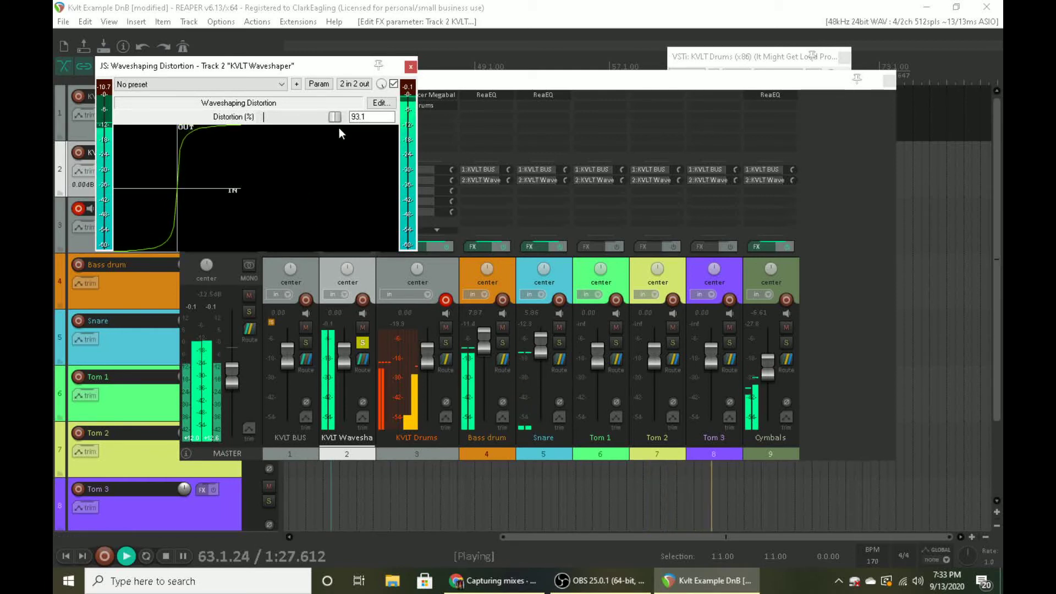
- Switch the solo from KVLT Waveshaper to KVLT BUS and reset the master volume to 0 dB
{"action": "left_click", "coordinate": [363, 343]}
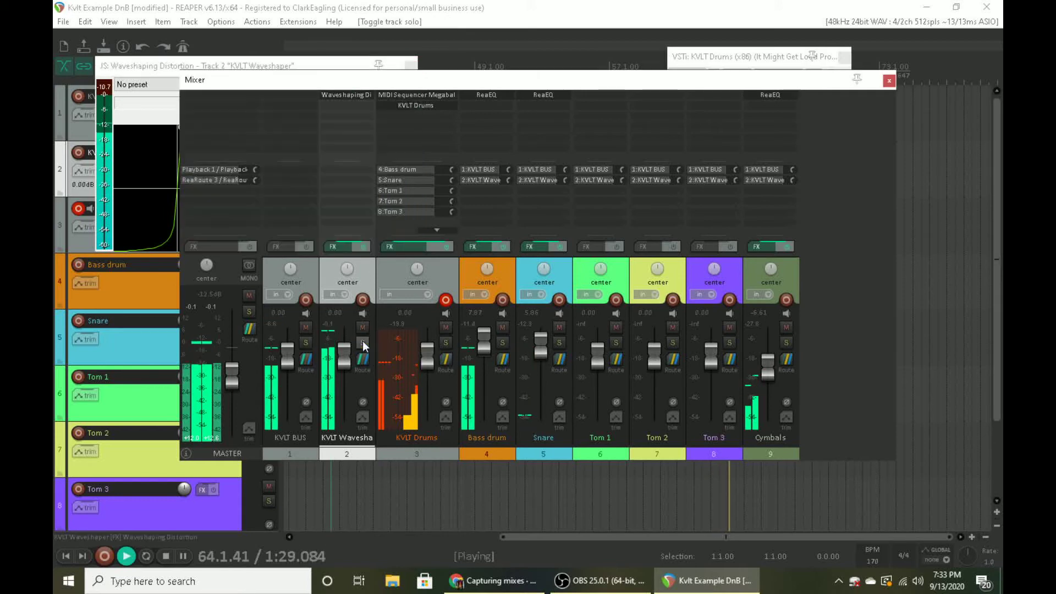
{"action": "left_click", "coordinate": [306, 343]}
{"action": "double_click", "coordinate": [232, 375]}
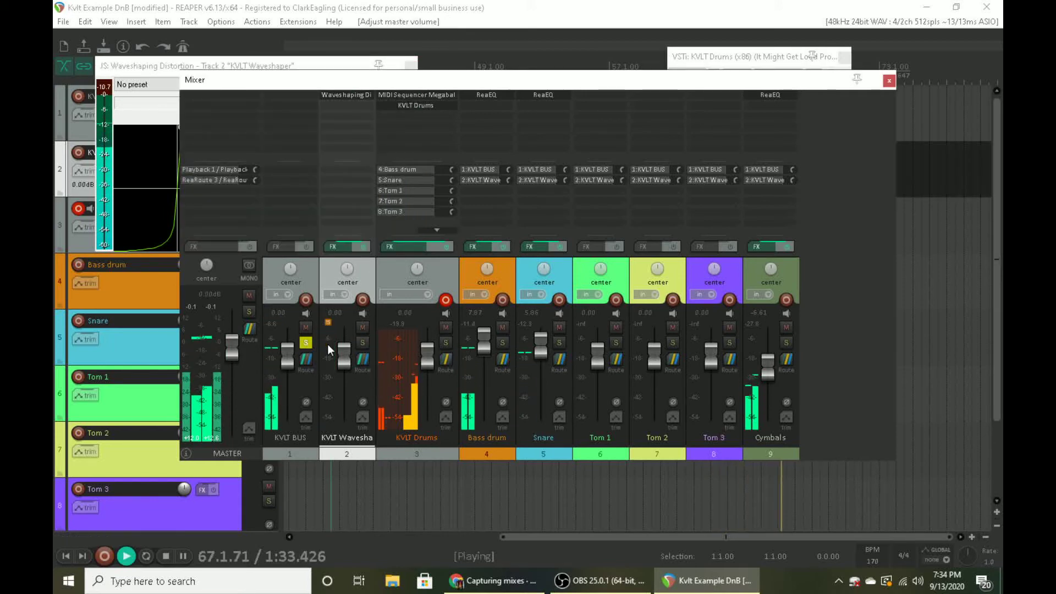
- Lower the KVLT Waveshaper volume to about -15 dB, solo it alongside KVLT BUS and stop playback
{"action": "left_click_drag", "start_coordinate": [344, 352], "coordinate": [345, 376]}
{"action": "left_click", "coordinate": [362, 342]}
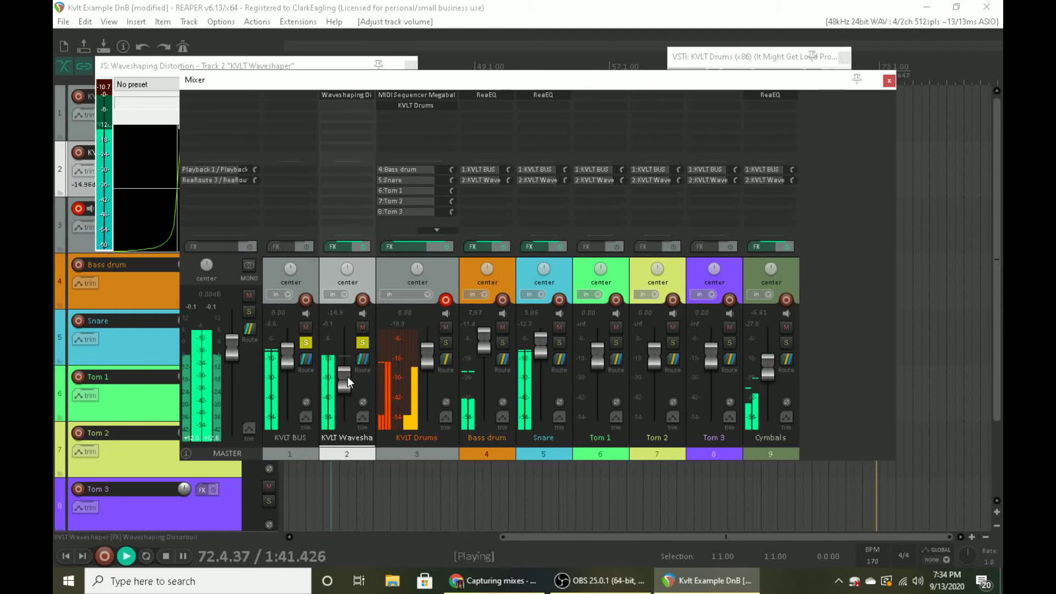
{"action": "key", "text": "space"}
{"action": "left_click", "coordinate": [267, 265]}
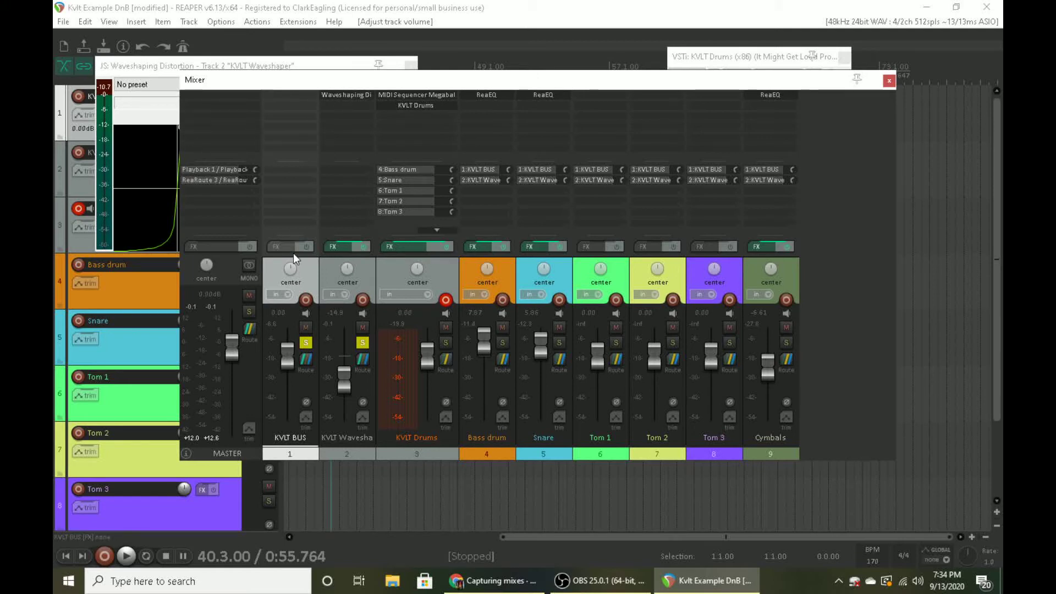
{"action": "left_click", "coordinate": [329, 272]}
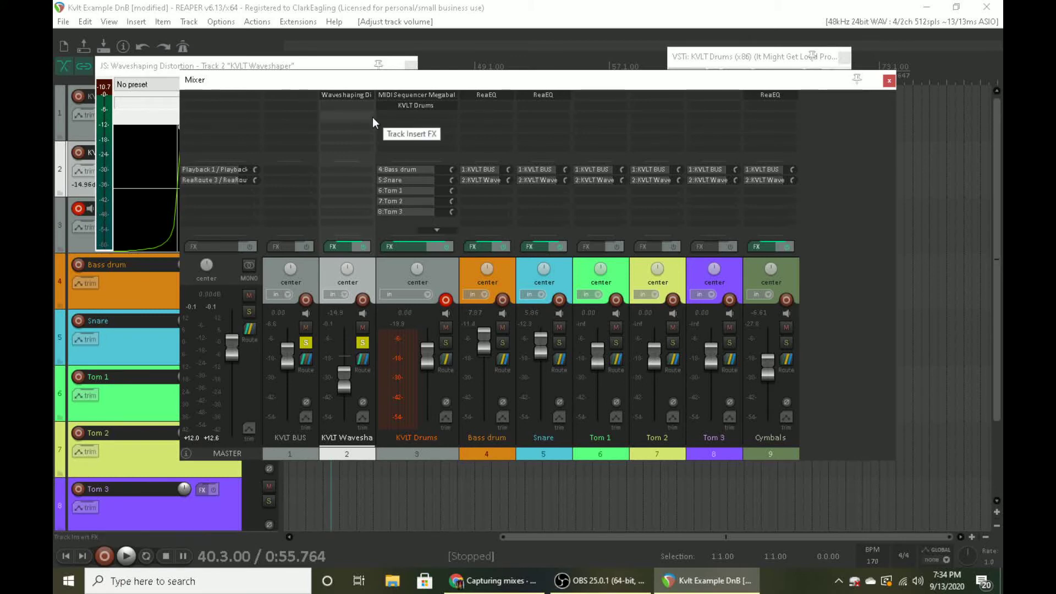
{"action": "left_click", "coordinate": [306, 275]}
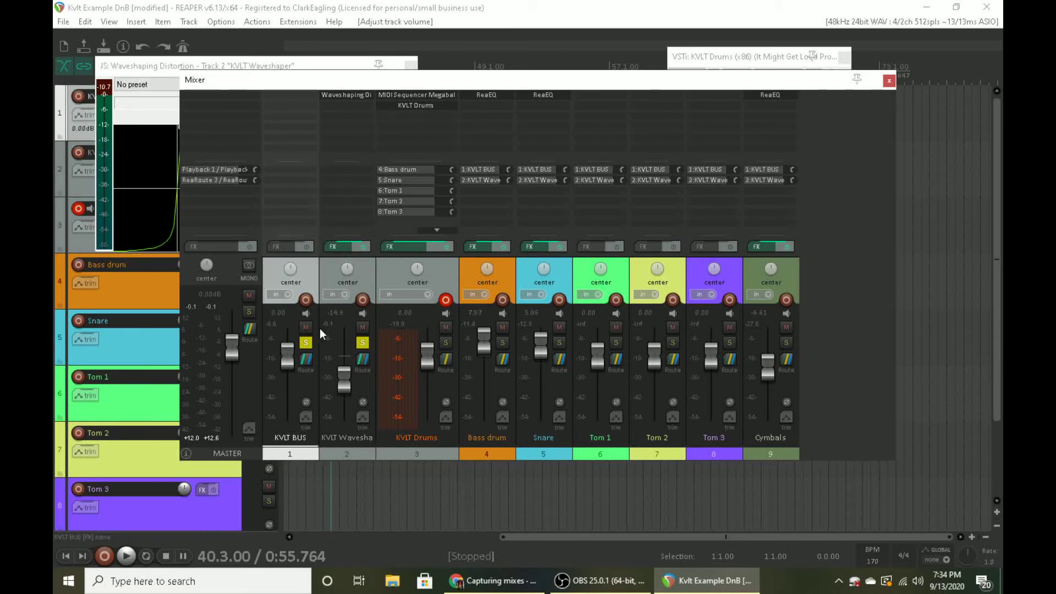
{"action": "left_click", "coordinate": [366, 280]}
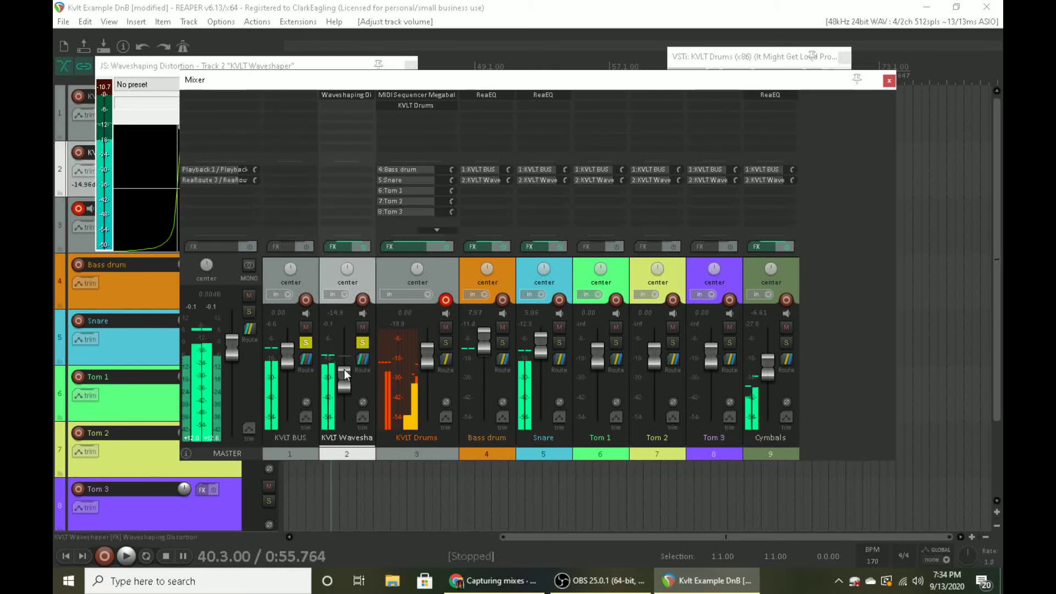
- Lower the KVLT Waveshaper volume further to -22.4 dB while auditioning it together with KVLT BUS
{"action": "key", "text": "space"}
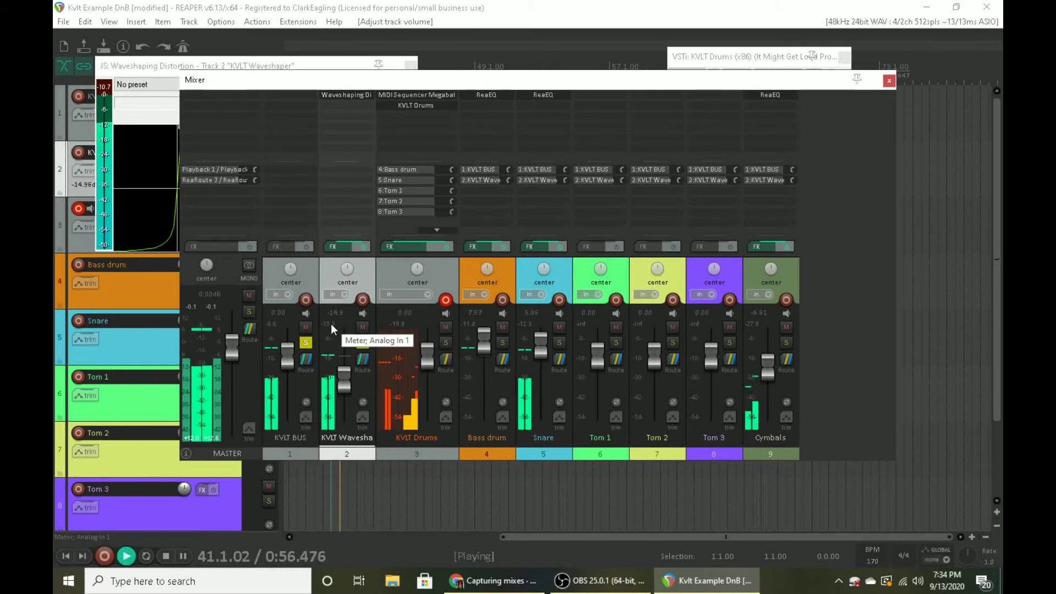
{"action": "key", "text": "space"}
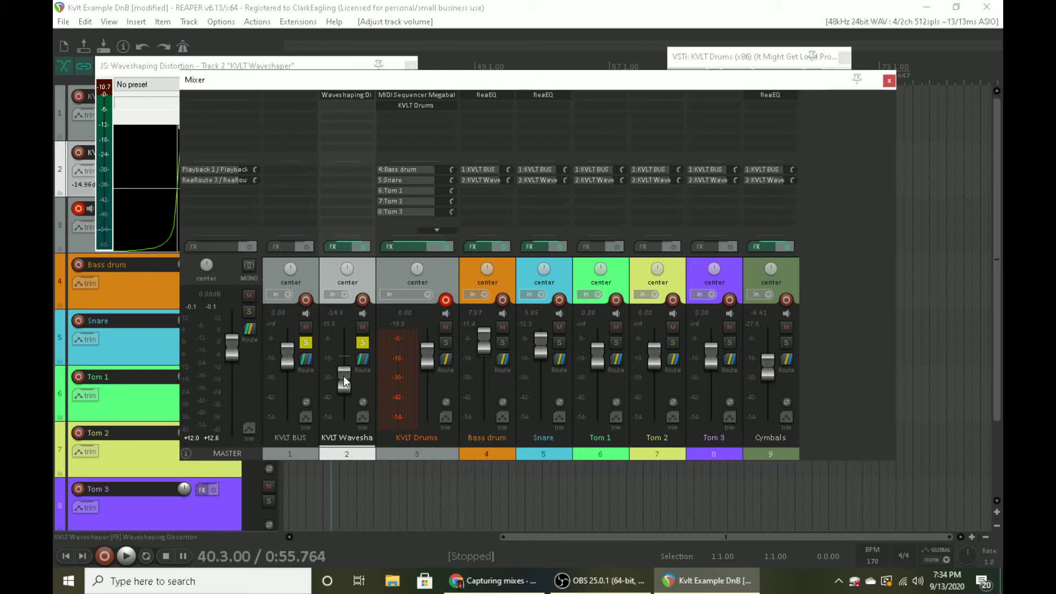
{"action": "left_click_drag", "start_coordinate": [343, 375], "coordinate": [343, 380]}
{"action": "key", "text": "space"}
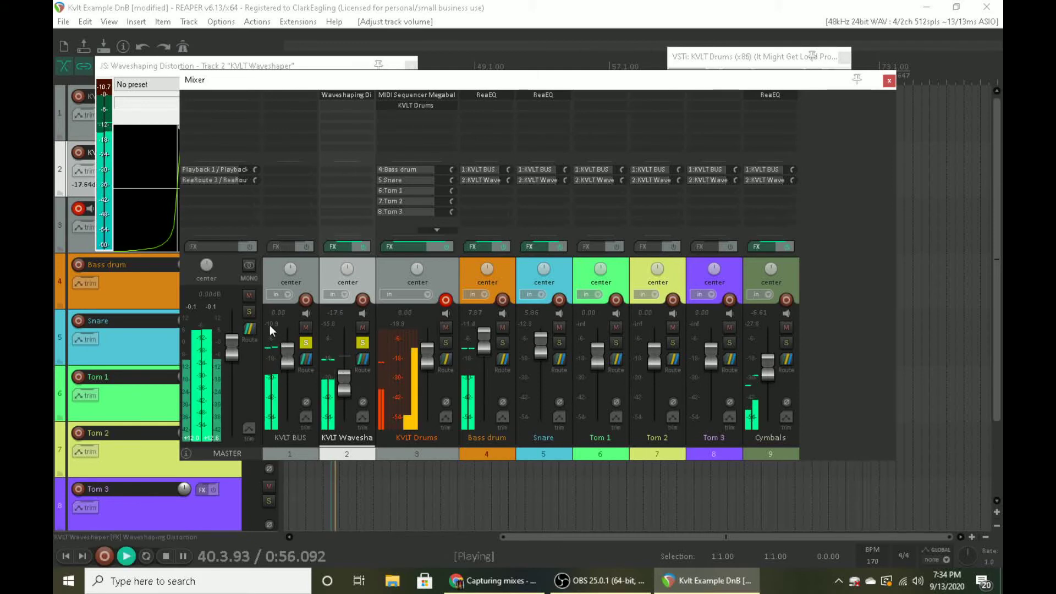
{"action": "left_click_drag", "start_coordinate": [350, 382], "coordinate": [345, 392]}
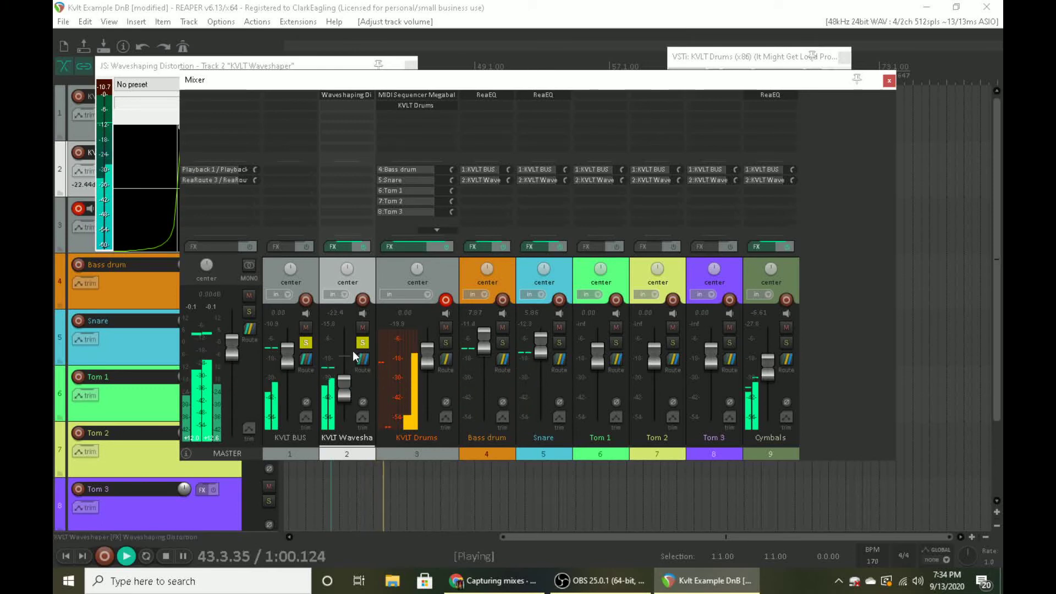
- Compare the playing drum mix with and without KVLT Waveshaper by toggling its solo, finishing unsoloed with playback stopped
{"action": "left_click", "coordinate": [360, 344]}
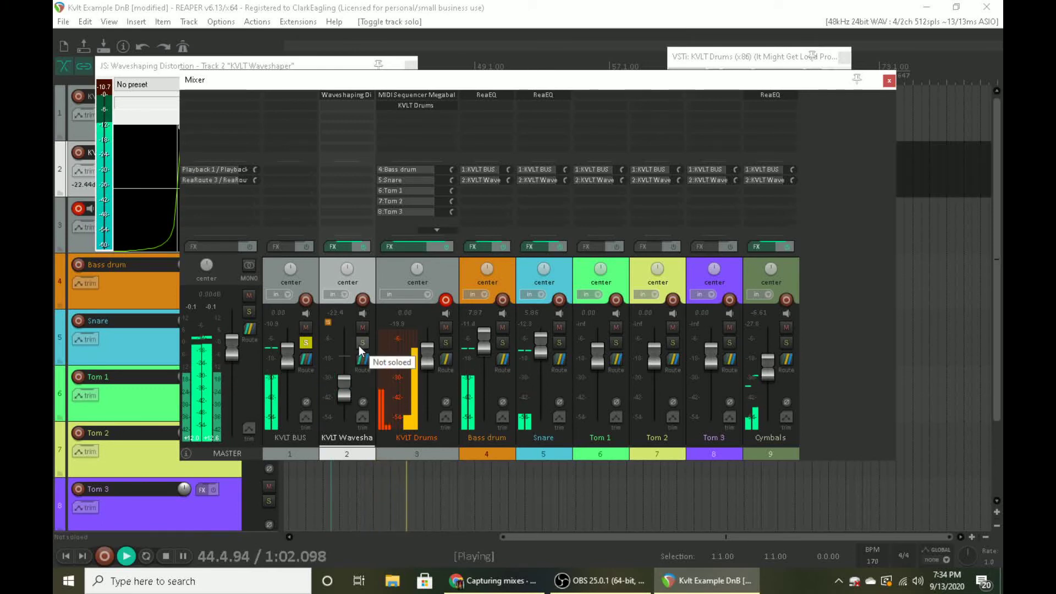
{"action": "left_click", "coordinate": [359, 346]}
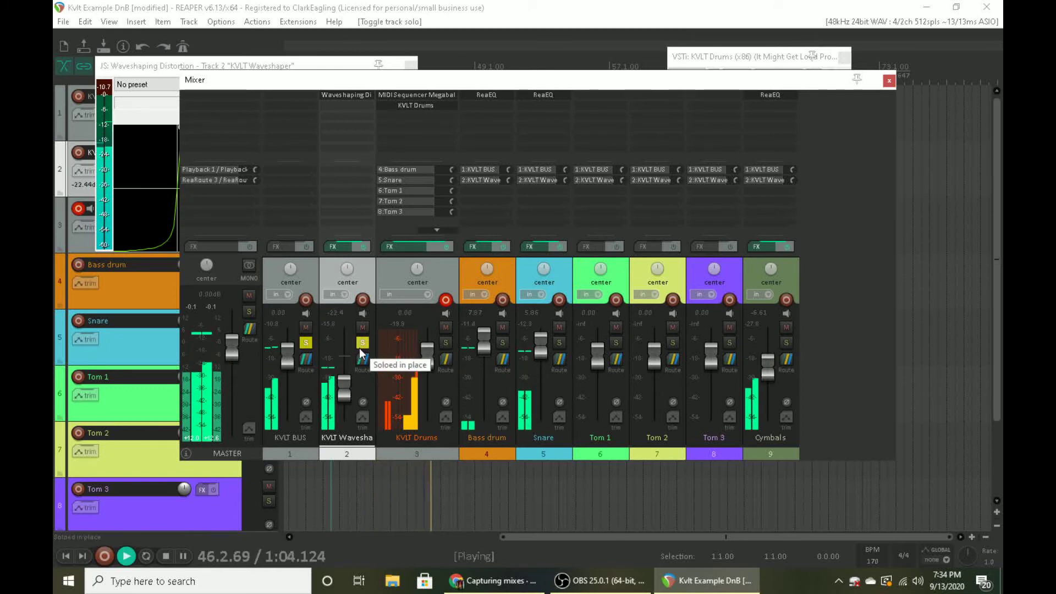
{"action": "left_click", "coordinate": [360, 348]}
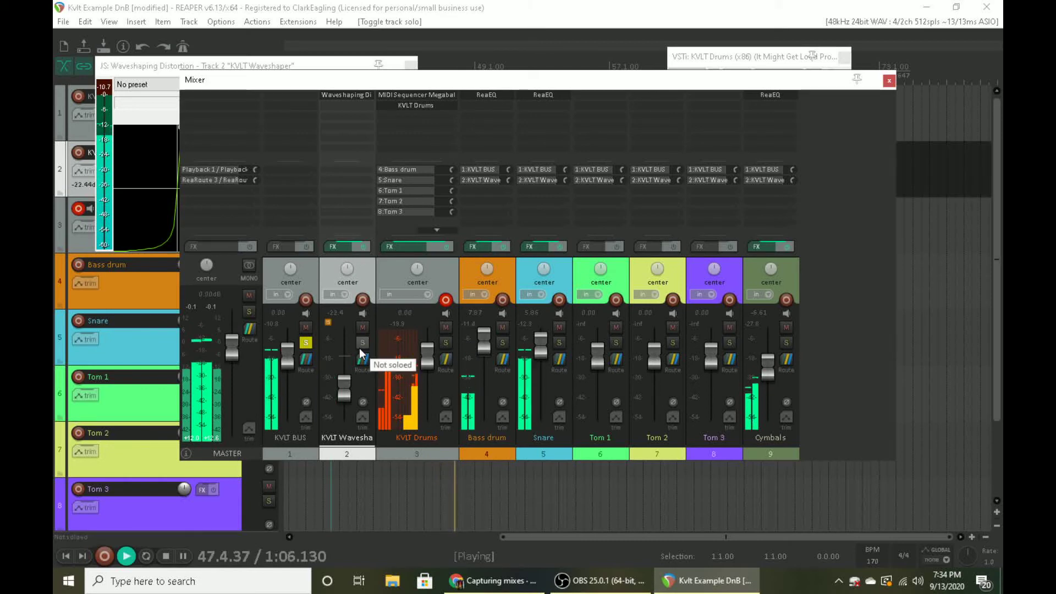
{"action": "key", "text": "space"}
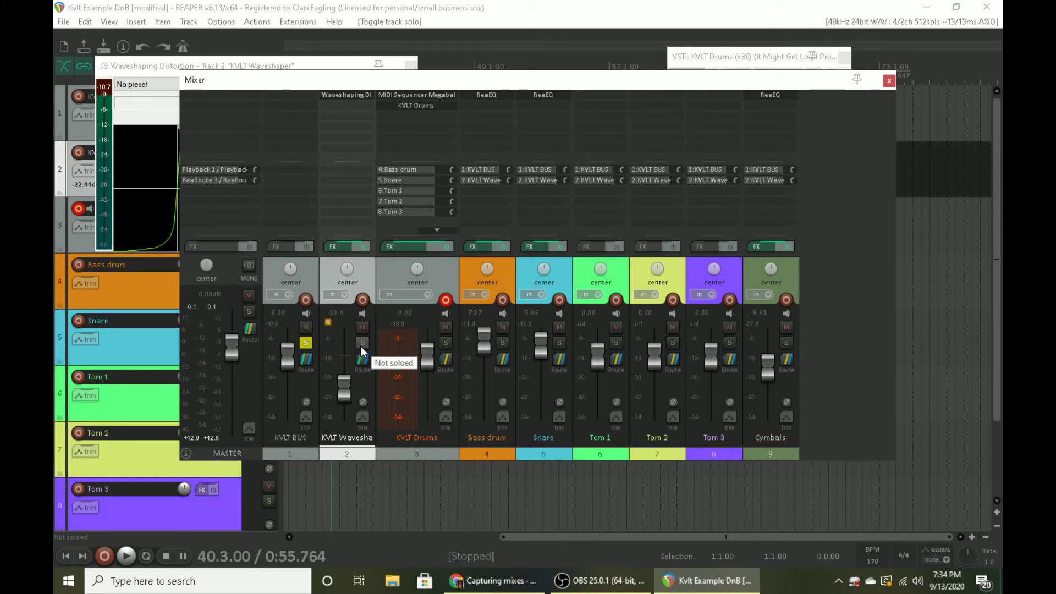
- Audition KVLT Waveshaper briefly without KVLT BUS, stop playback and clear the solo on both bus tracks
{"action": "left_click", "coordinate": [361, 346]}
{"action": "key", "text": "space"}
{"action": "left_click", "coordinate": [307, 341]}
{"action": "key", "text": "space"}
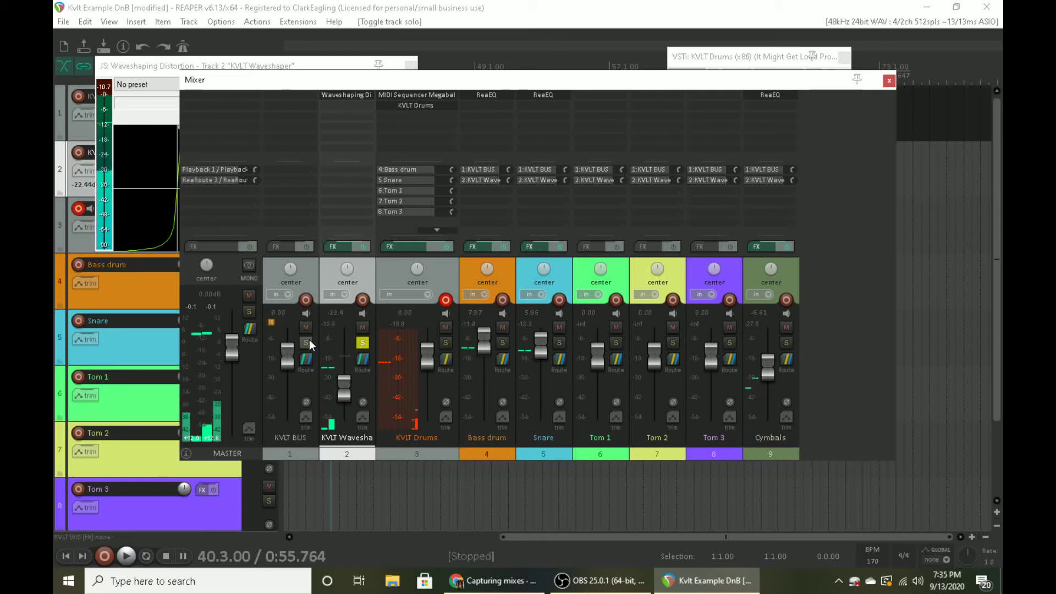
{"action": "left_click", "coordinate": [361, 341]}
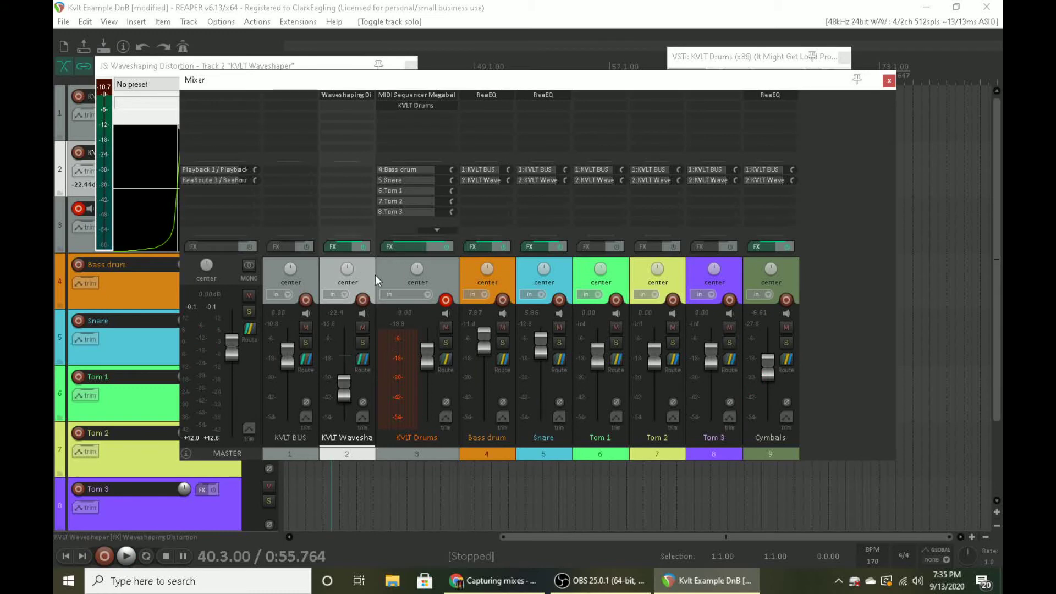
- Duplicate the KVLT BUS track and rename the copy as KVLT Verb
{"action": "left_click", "coordinate": [310, 275]}
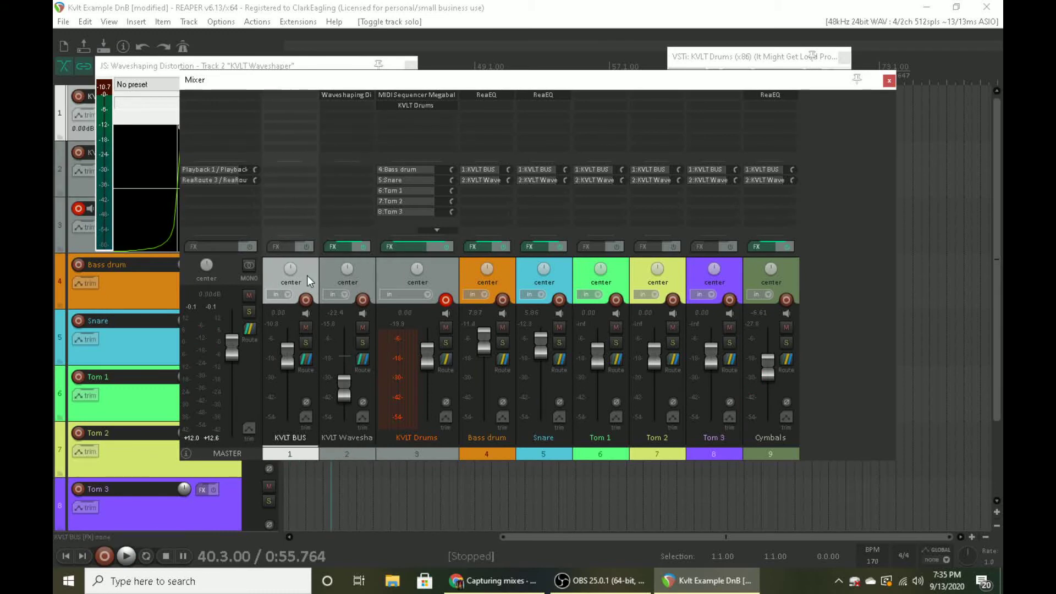
{"action": "right_click", "coordinate": [307, 271]}
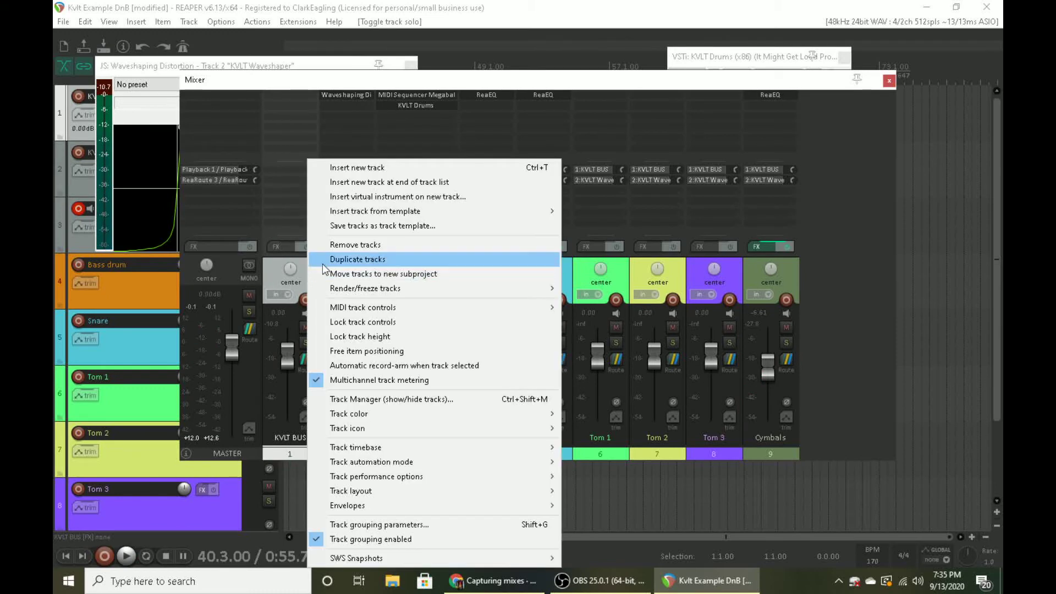
{"action": "left_click", "coordinate": [330, 260]}
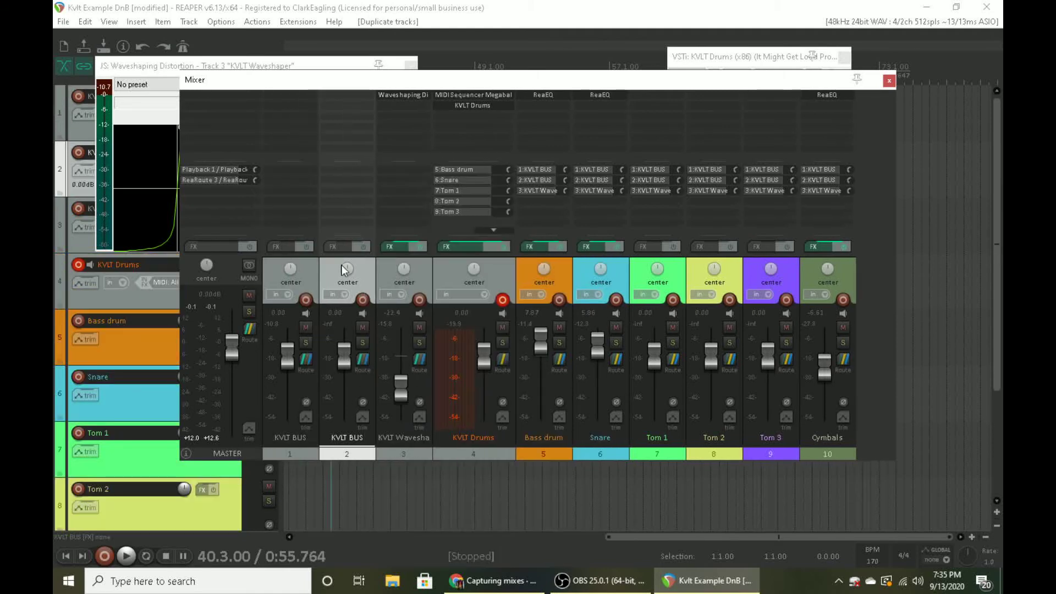
{"action": "double_click", "coordinate": [347, 437]}
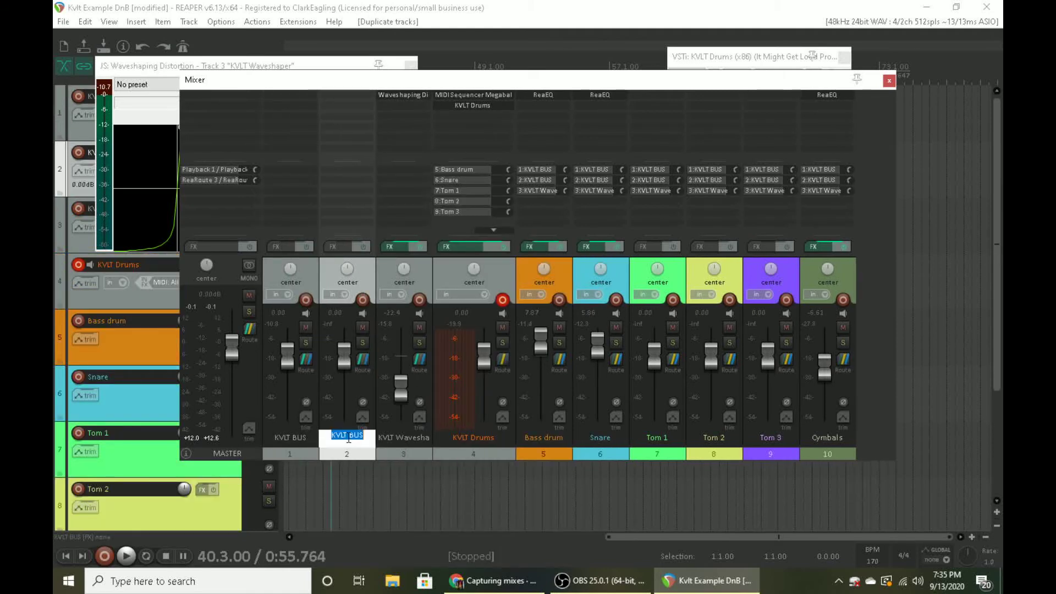
{"action": "type", "text": "Verb"}
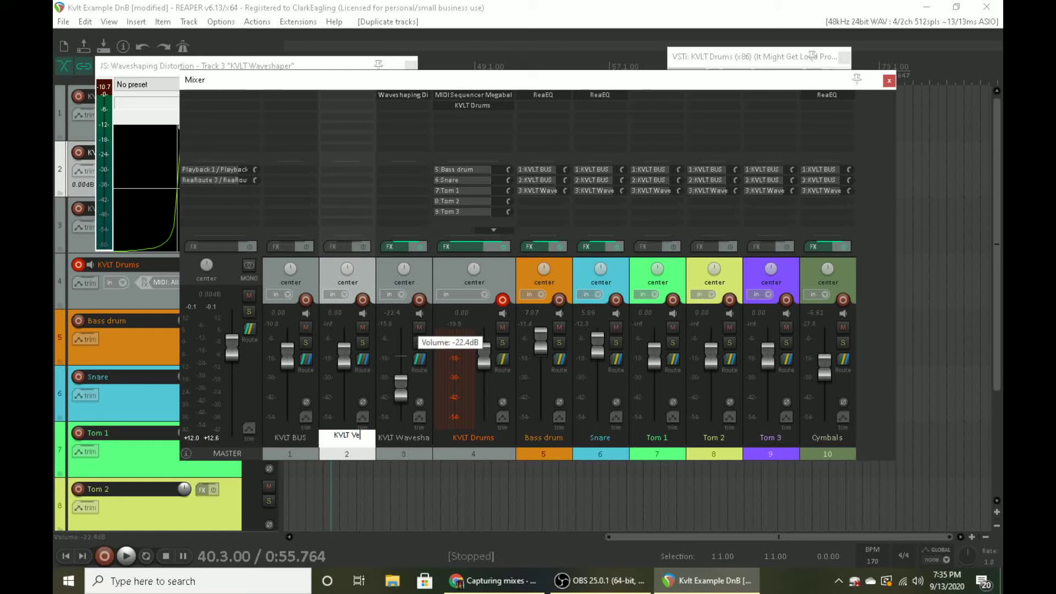
{"action": "key", "text": "Return"}
- Filter the plugin list for valha and add VST: ValhallaVintageVerb (Valhalla DSP, LLC) to the KVLT Verb track
{"action": "left_click", "coordinate": [333, 247]}
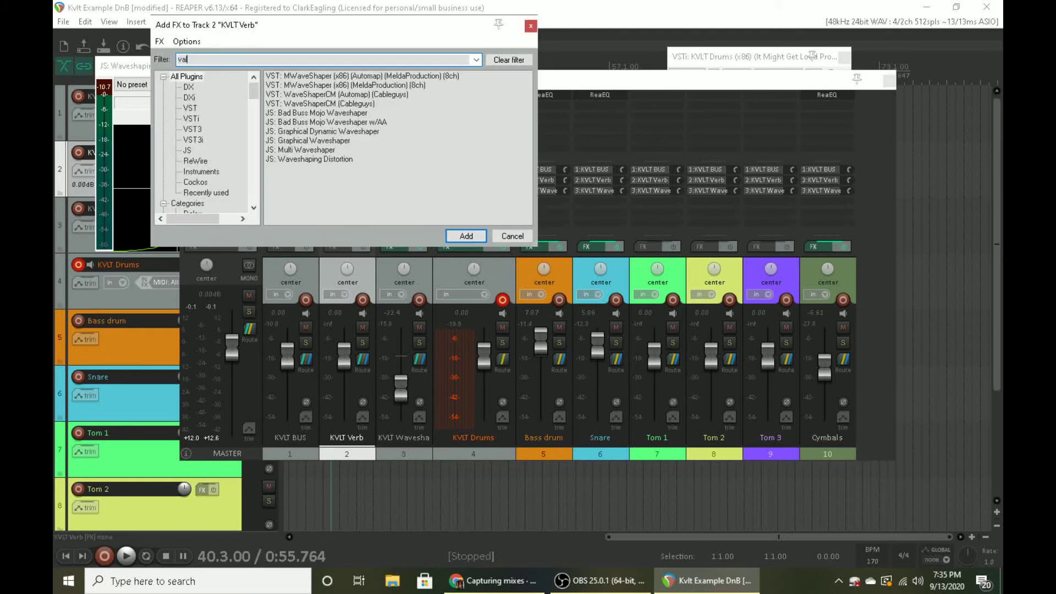
{"action": "type", "text": "valha"}
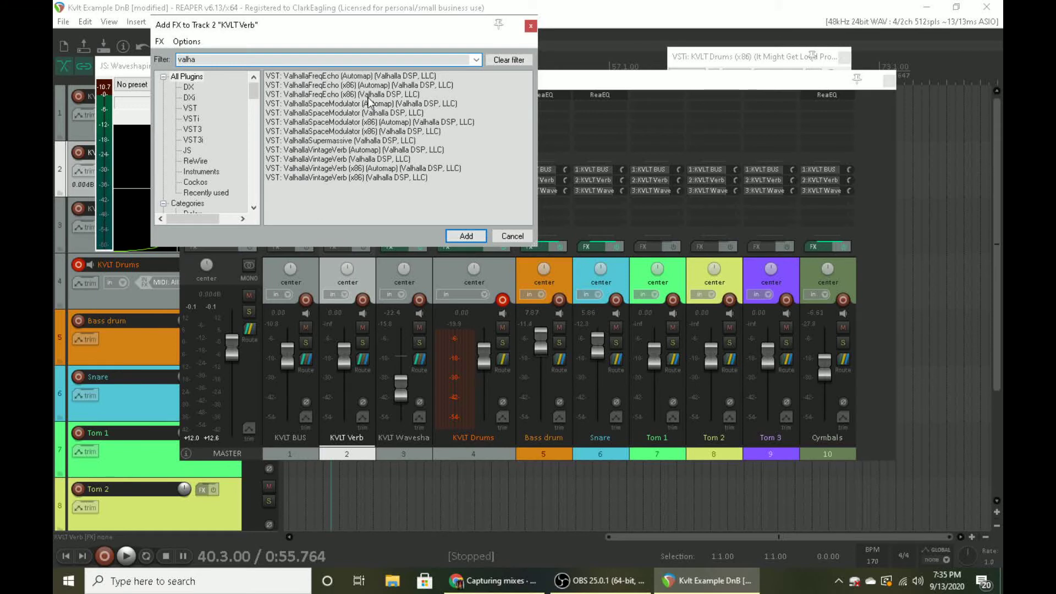
{"action": "left_click", "coordinate": [322, 142]}
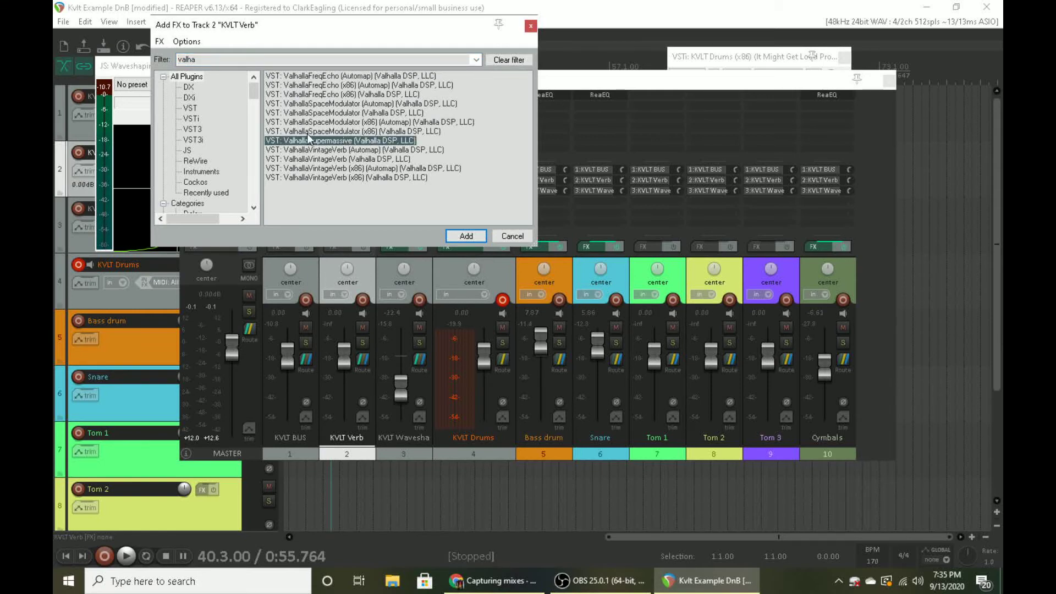
{"action": "left_click", "coordinate": [324, 85]}
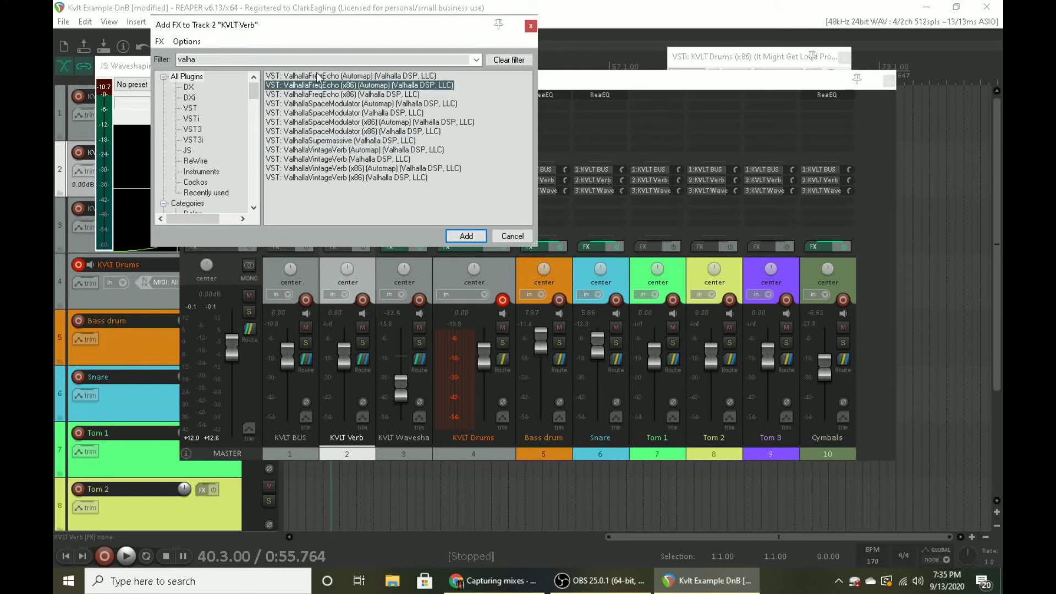
{"action": "left_click", "coordinate": [348, 159]}
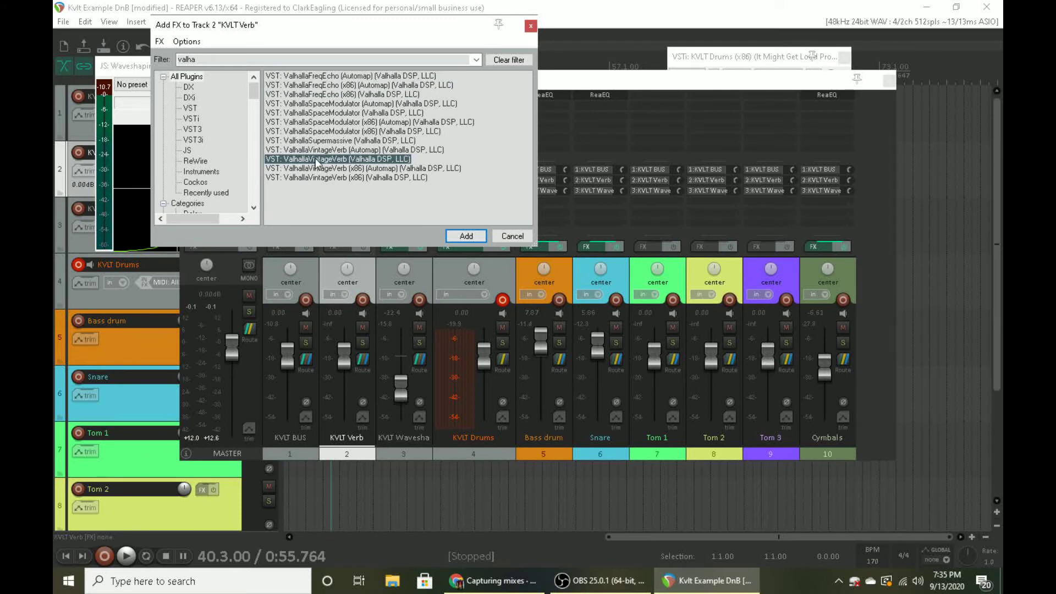
{"action": "double_click", "coordinate": [316, 159]}
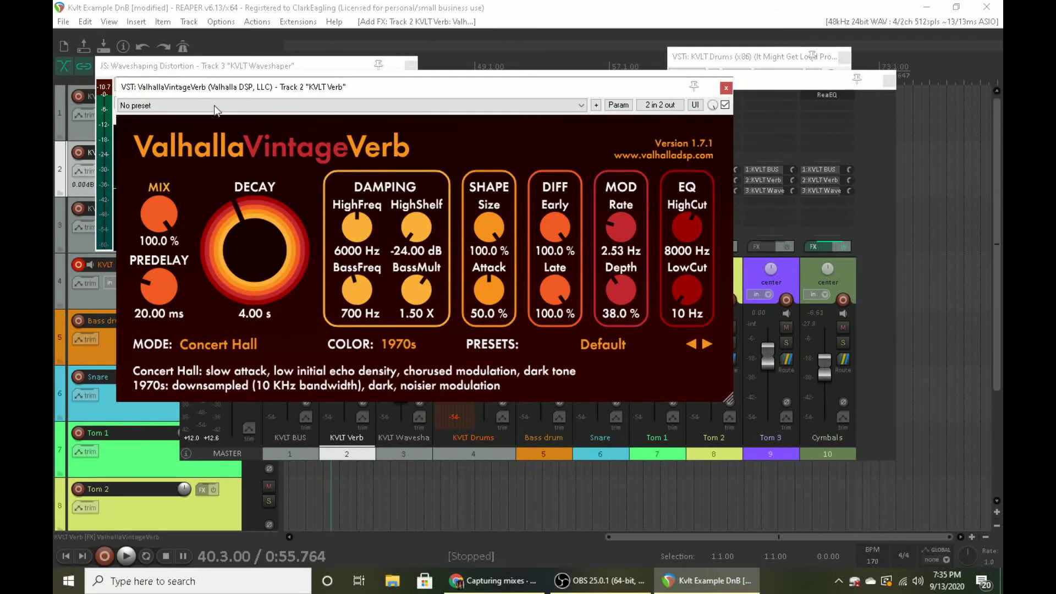
{"action": "left_click_drag", "start_coordinate": [213, 98], "coordinate": [403, 110]}
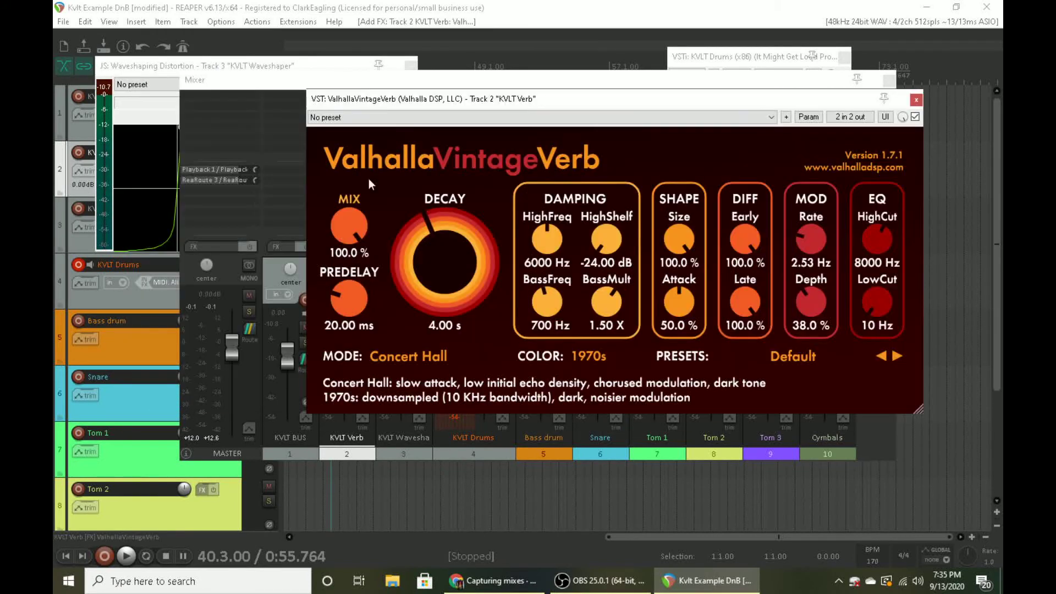
{"action": "left_click", "coordinate": [418, 355]}
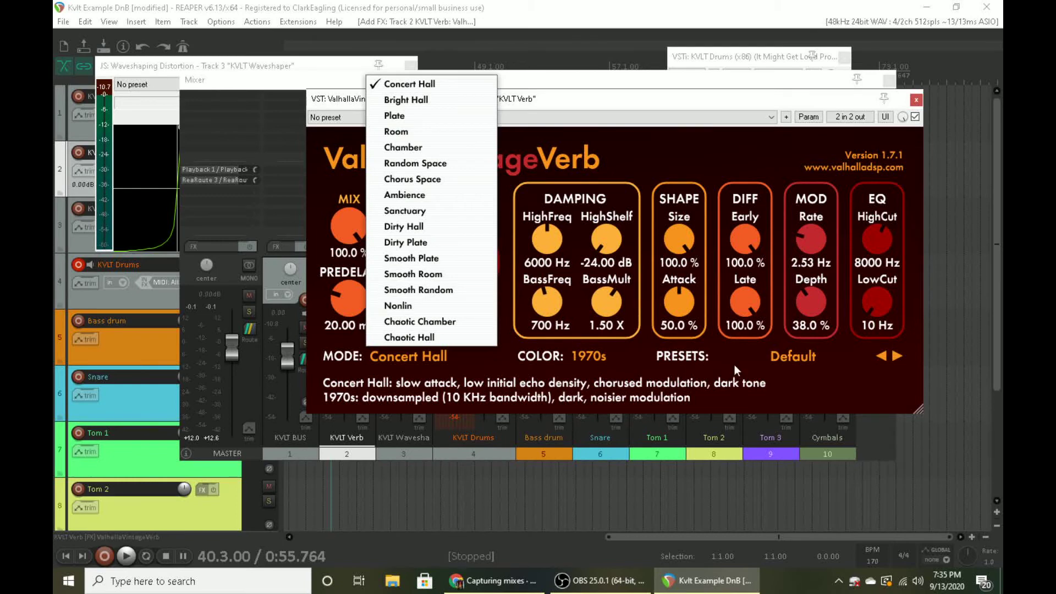
{"action": "left_click", "coordinate": [392, 358]}
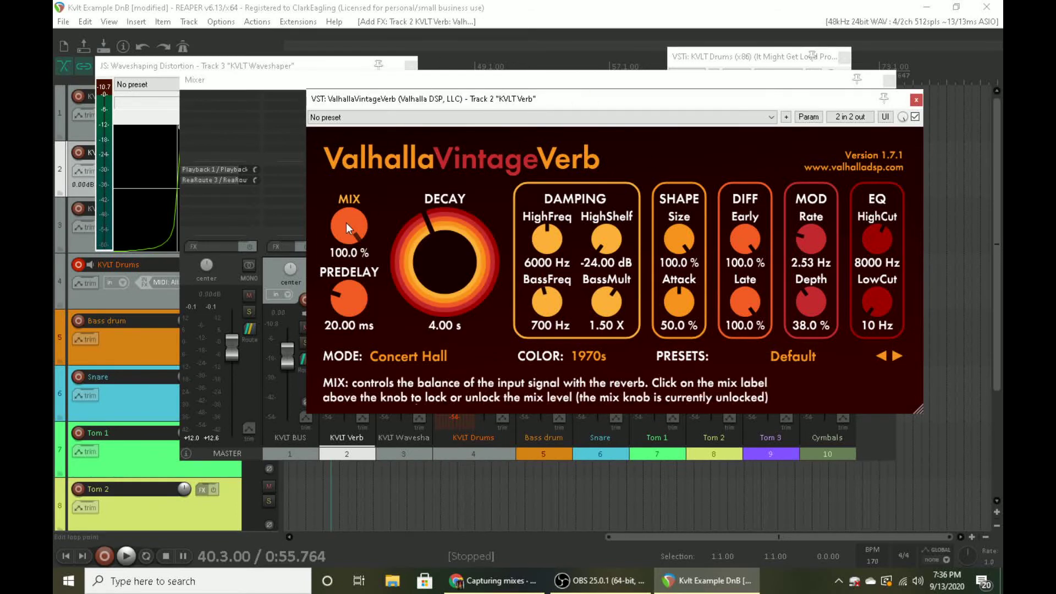
- Audition the reverb in the drum mix and lower the KVLT Verb track fader to -13.3 dB
{"action": "left_click_drag", "start_coordinate": [440, 98], "coordinate": [545, 122]}
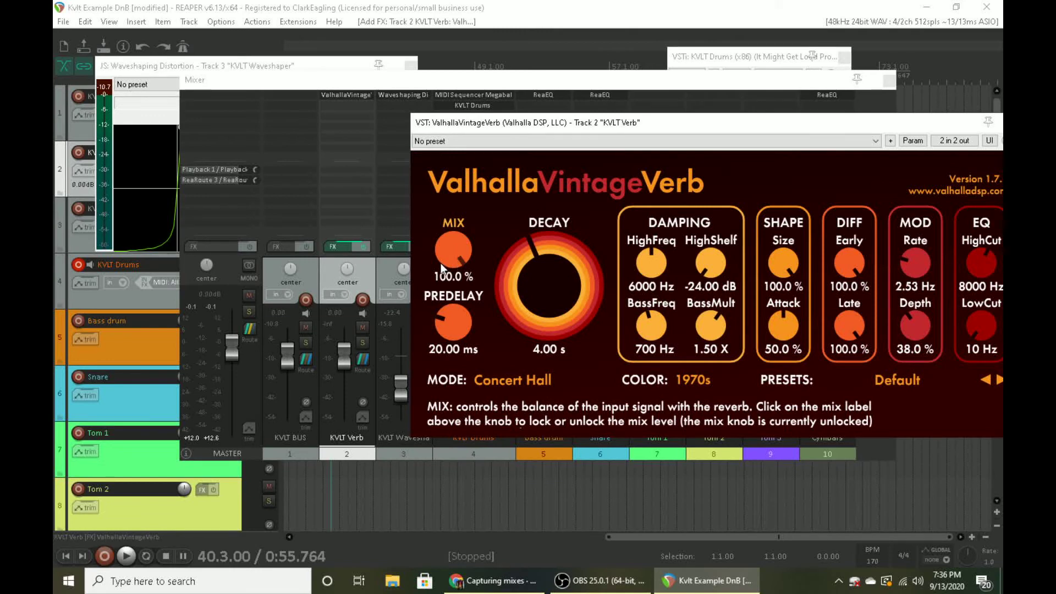
{"action": "key", "text": "space"}
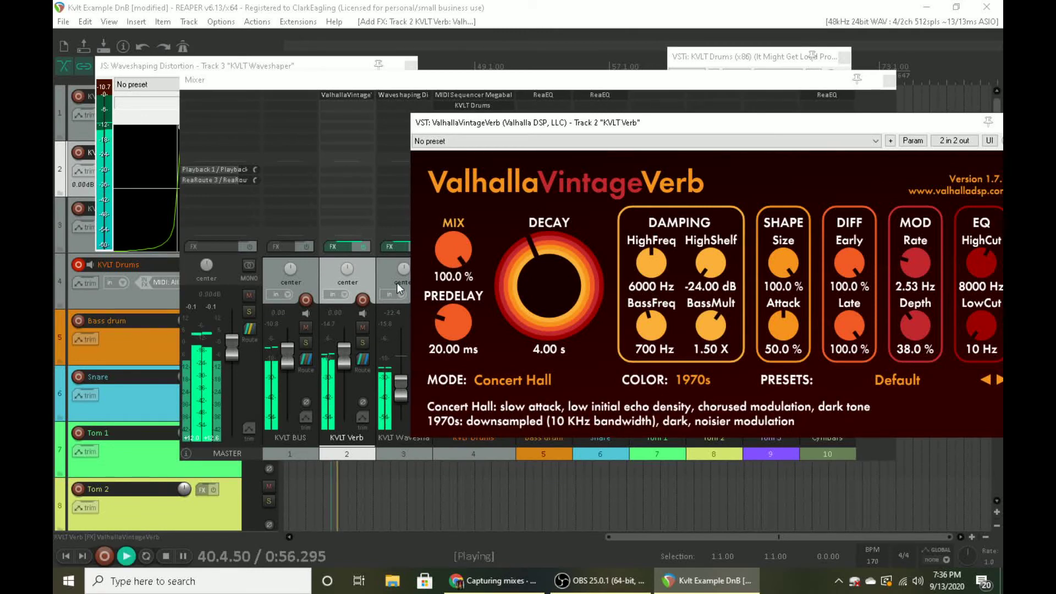
{"action": "key", "text": "space"}
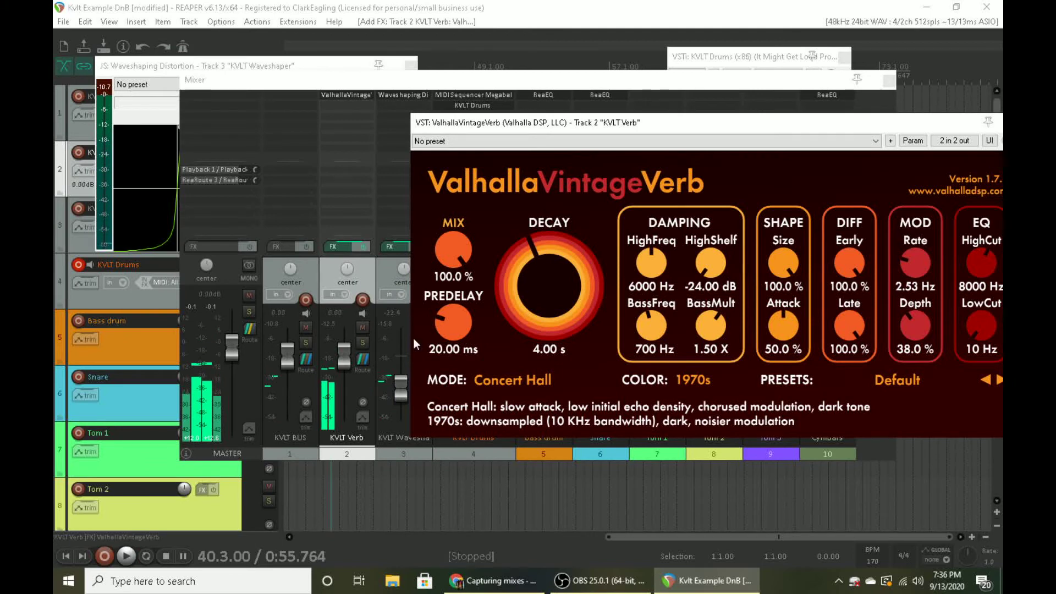
{"action": "key", "text": "space"}
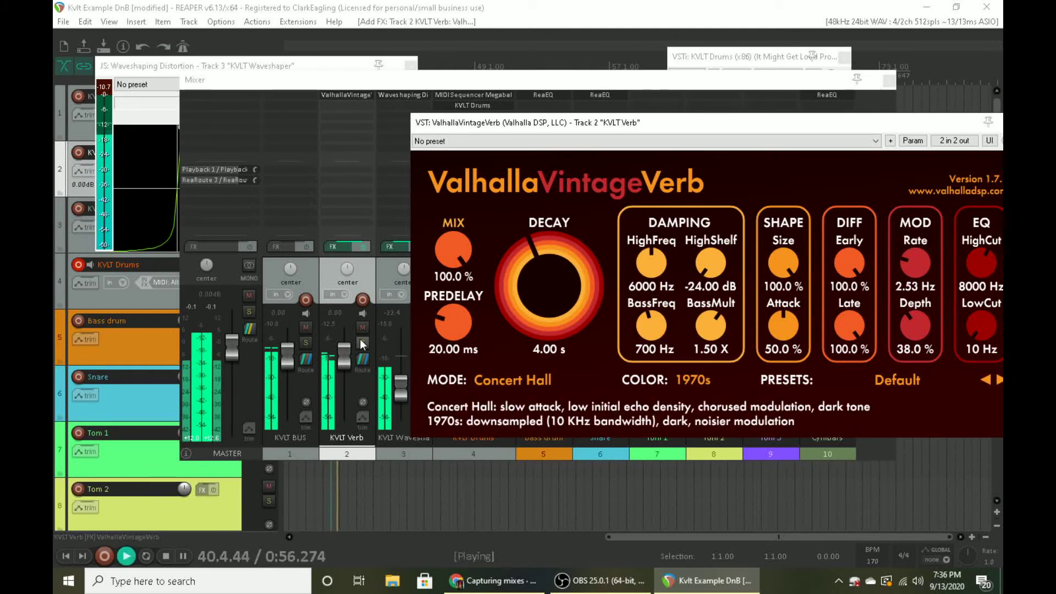
{"action": "key", "text": "space"}
{"action": "left_click", "coordinate": [343, 361]}
{"action": "left_click_drag", "start_coordinate": [345, 362], "coordinate": [344, 381]}
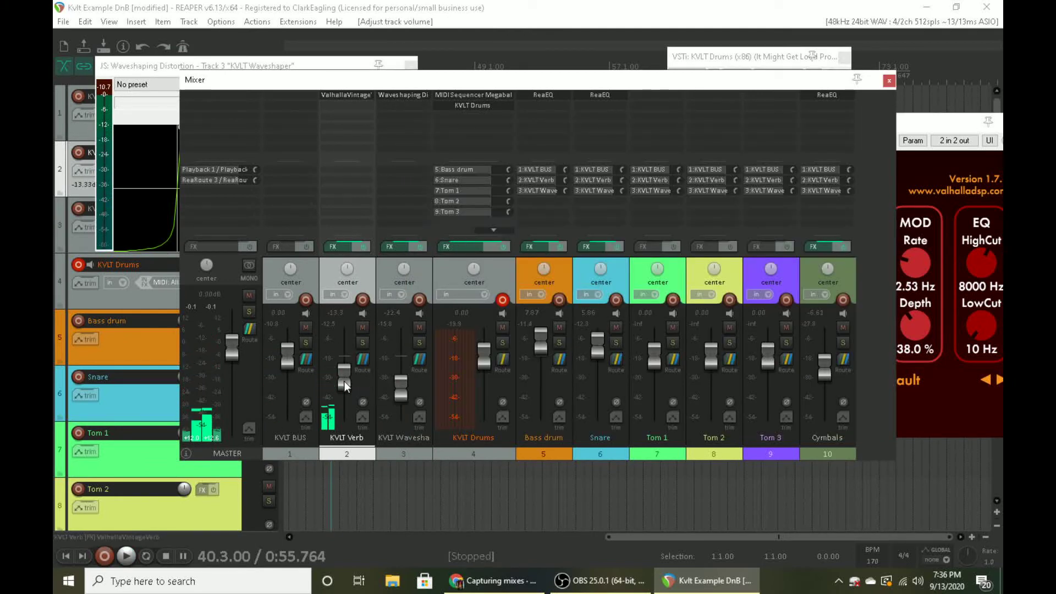
{"action": "key", "text": "space"}
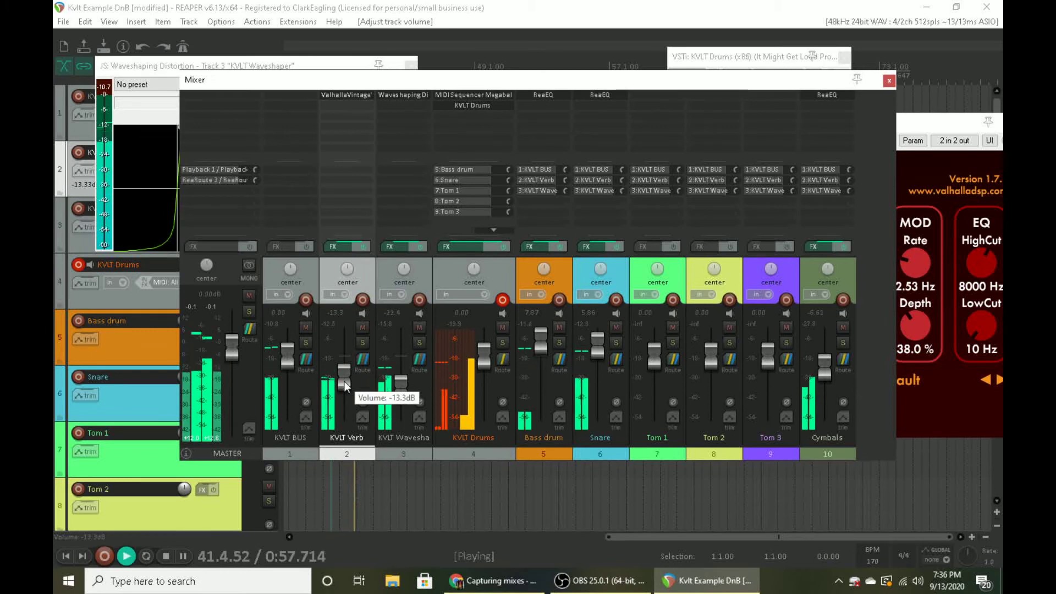
{"action": "key", "text": "space"}
- Shorten the ValhallaVintageVerb decay to 0.37 s and audition it briefly
{"action": "left_click_drag", "start_coordinate": [939, 128], "coordinate": [669, 138]}
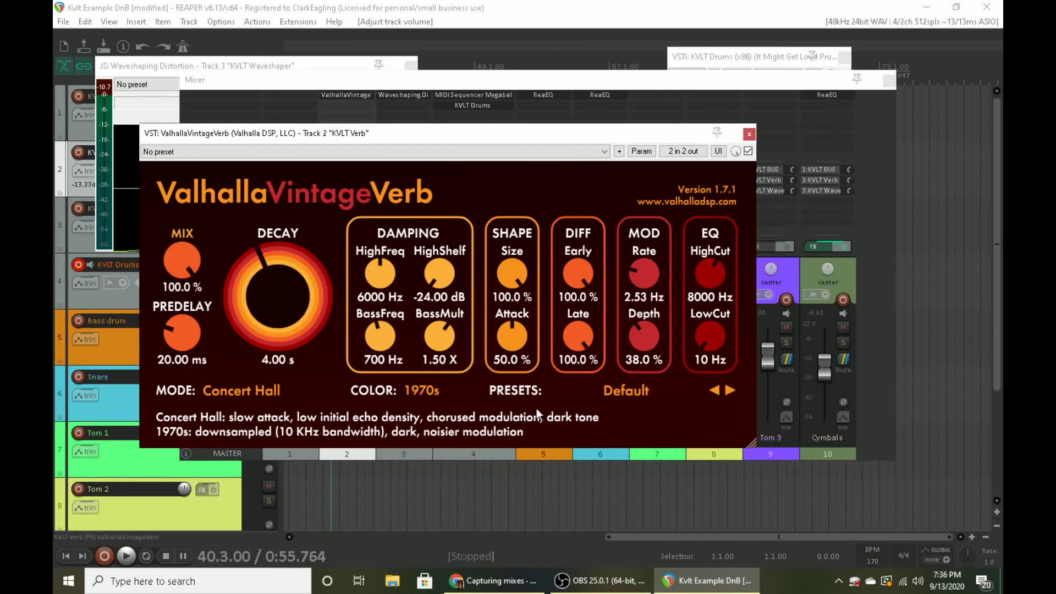
{"action": "left_click_drag", "start_coordinate": [441, 142], "coordinate": [492, 154]}
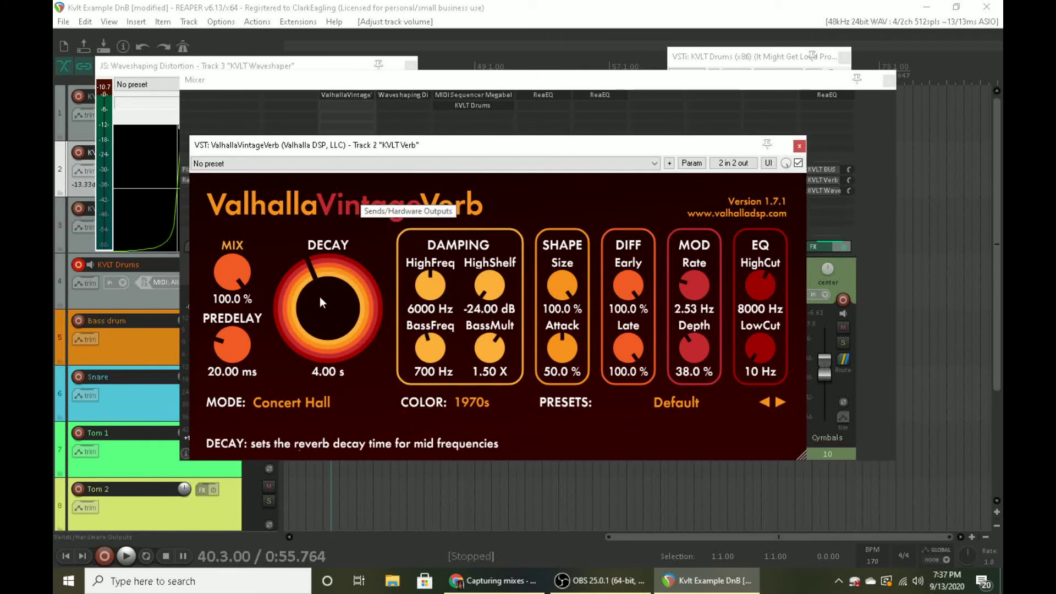
{"action": "left_click_drag", "start_coordinate": [319, 296], "coordinate": [308, 334]}
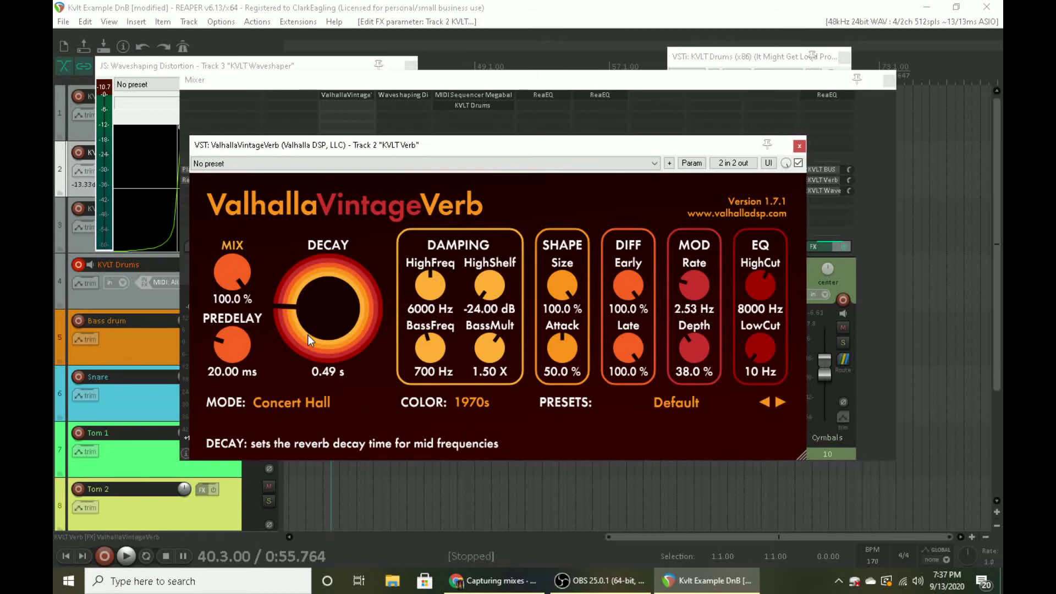
{"action": "left_click_drag", "start_coordinate": [307, 340], "coordinate": [303, 344]}
{"action": "key", "text": "space"}
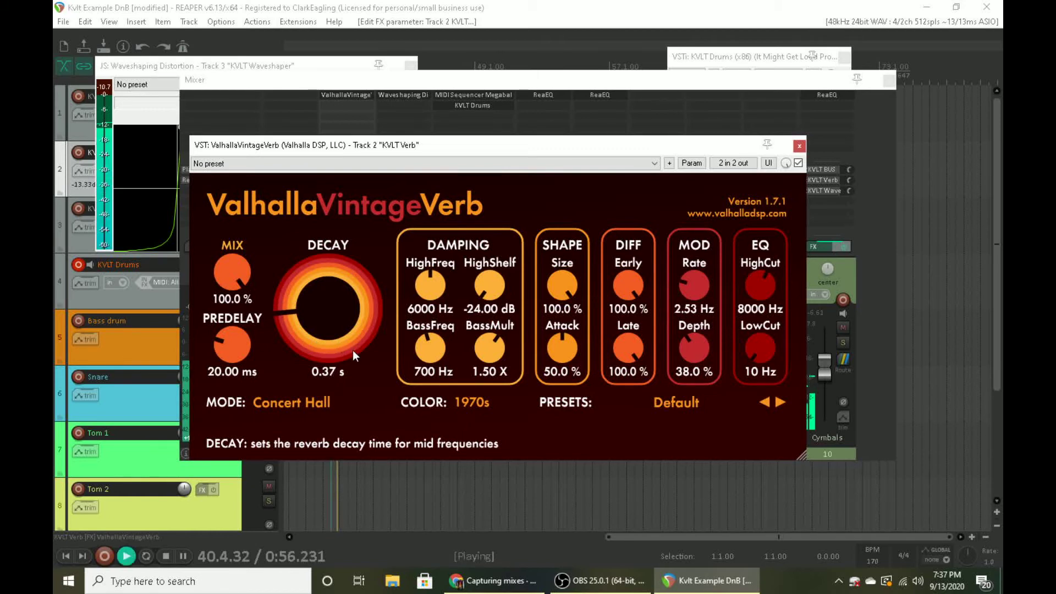
{"action": "key", "text": "space"}
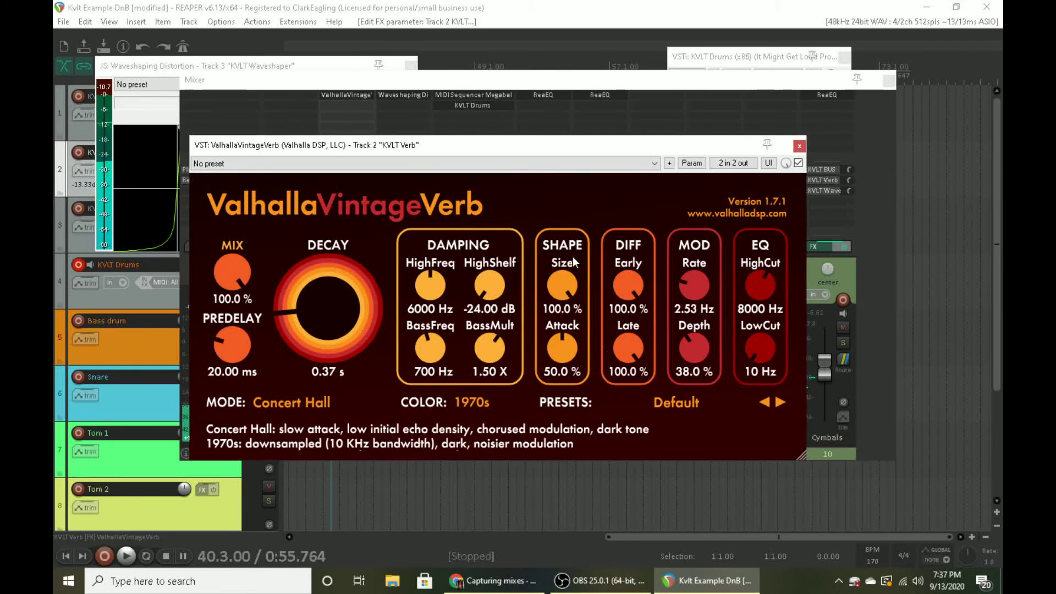
- Set the ValhallaVintageVerb Size to 50.0 % while auditioning the drums, finishing with playback stopped
{"action": "left_click_drag", "start_coordinate": [554, 280], "coordinate": [600, 295]}
{"action": "key", "text": "space"}
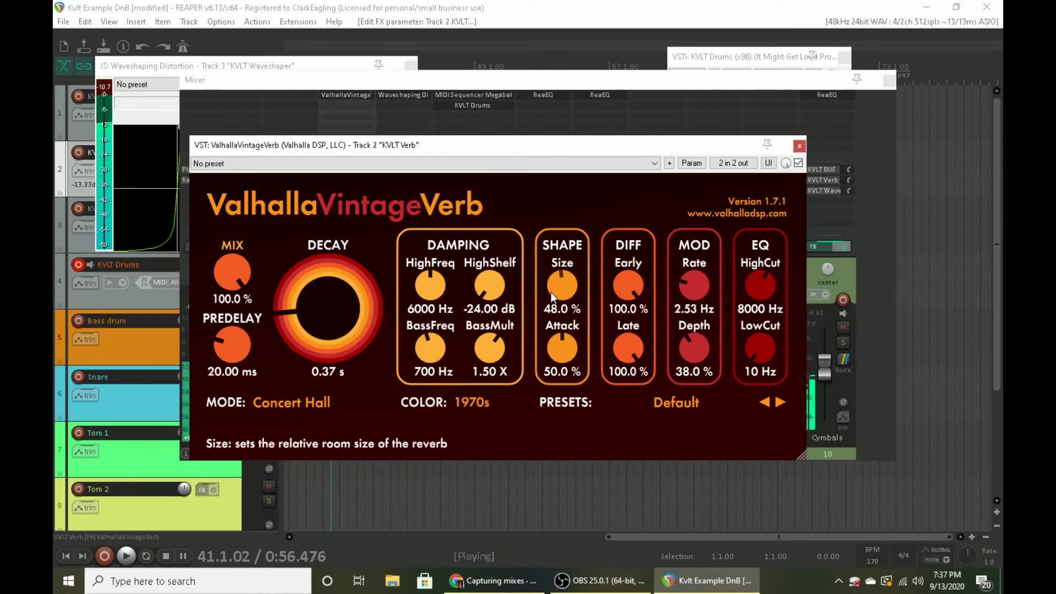
{"action": "key", "text": "space"}
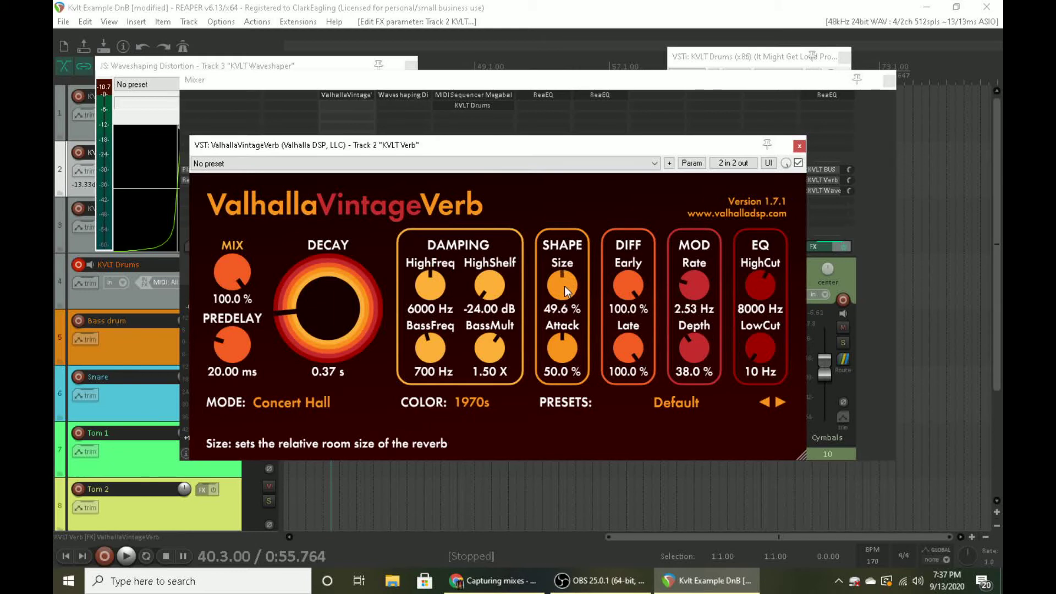
{"action": "key", "text": "space"}
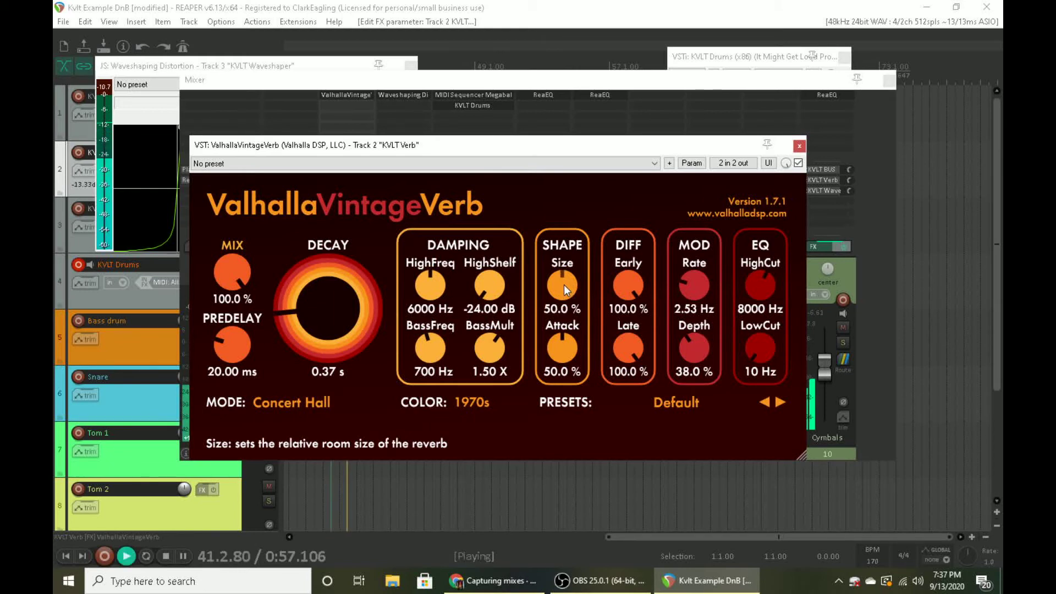
{"action": "key", "text": "space"}
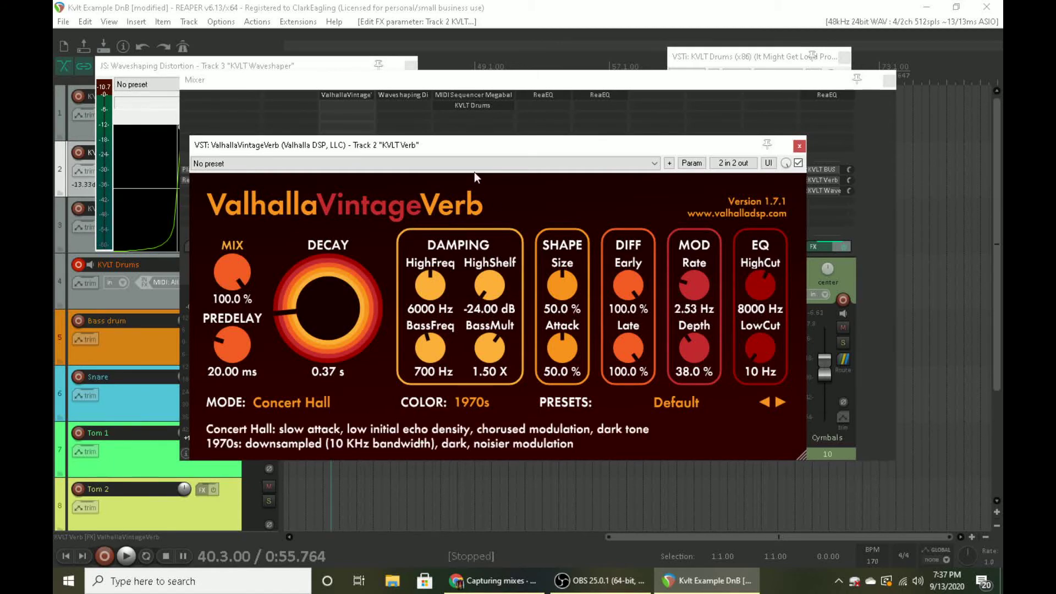
- Filter the plugin list for reae, add VST: ReaEQ (Cockos) after the reverb on KVLT Verb and audition it briefly
{"action": "left_click_drag", "start_coordinate": [439, 151], "coordinate": [768, 269]}
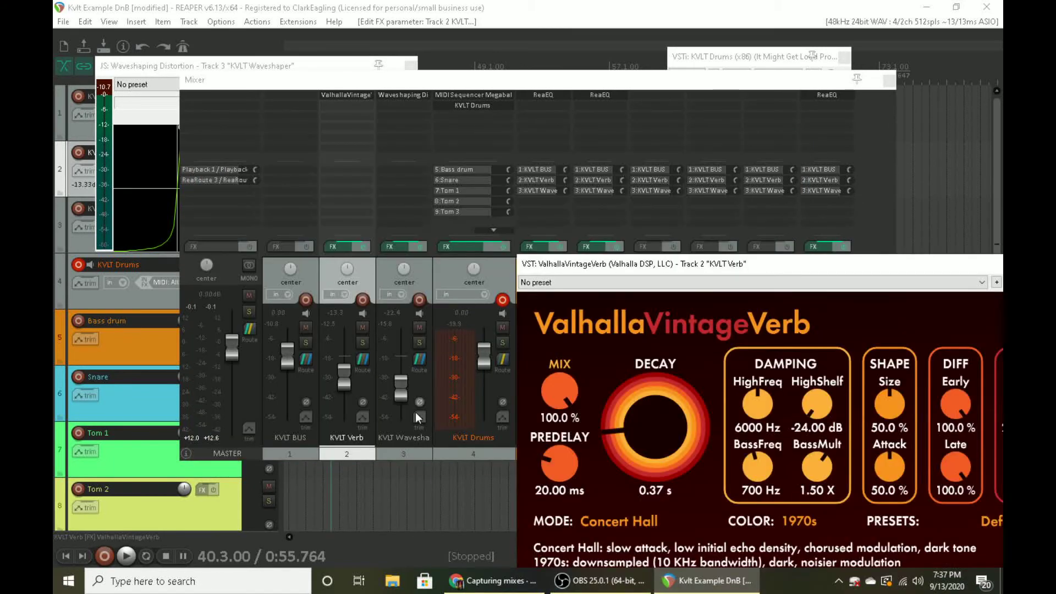
{"action": "double_click", "coordinate": [343, 106]}
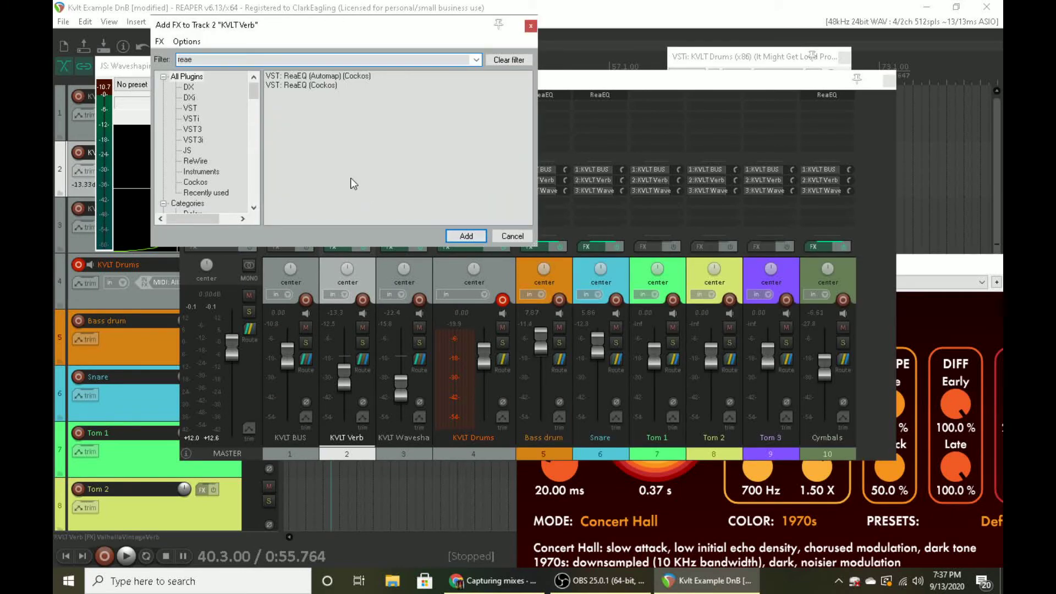
{"action": "double_click", "coordinate": [308, 85]}
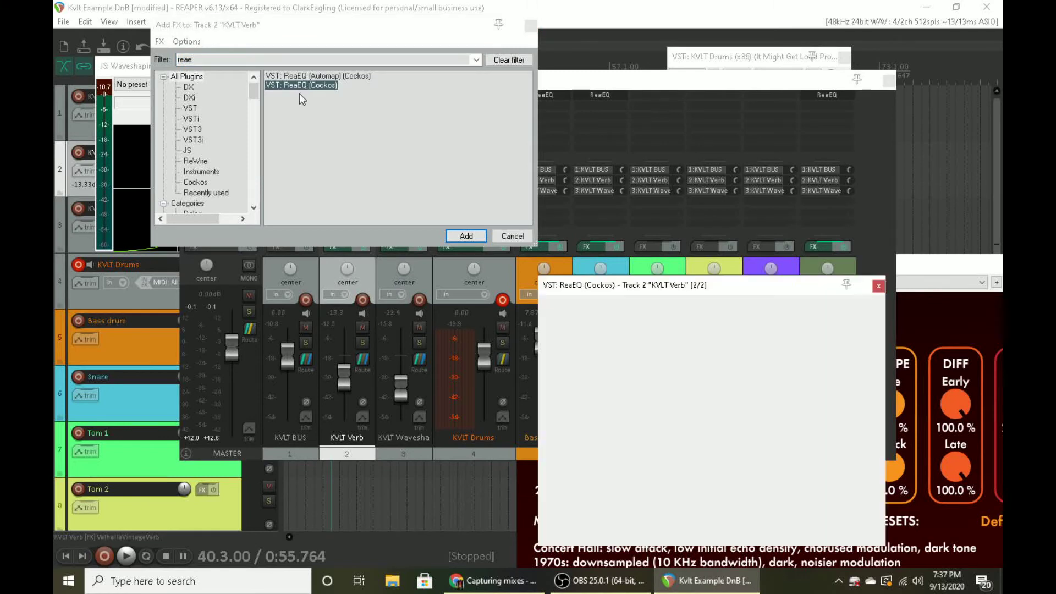
{"action": "left_click_drag", "start_coordinate": [634, 284], "coordinate": [192, 263]}
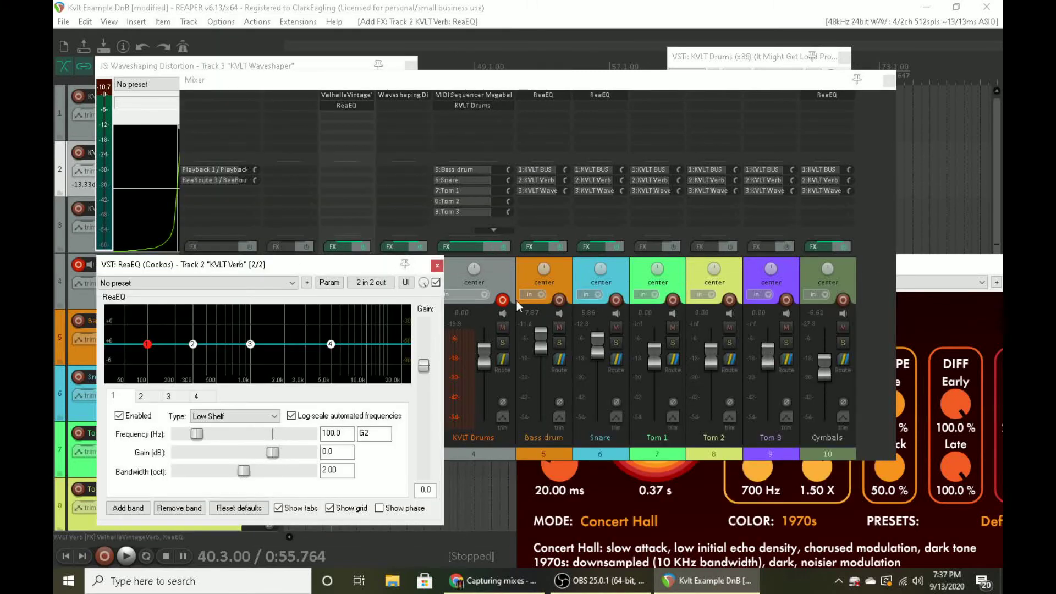
{"action": "key", "text": "space"}
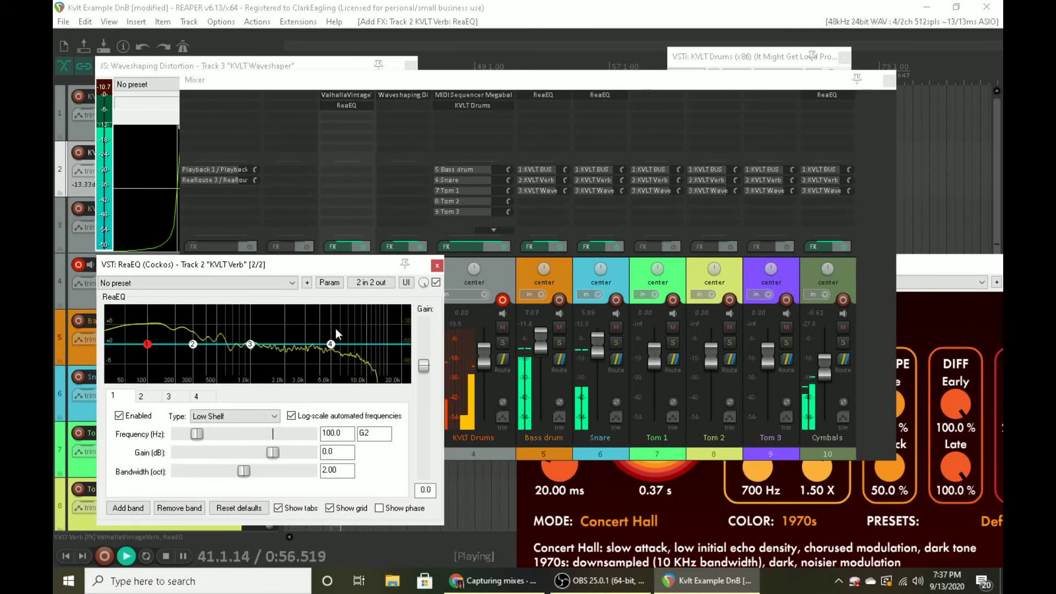
{"action": "key", "text": "space"}
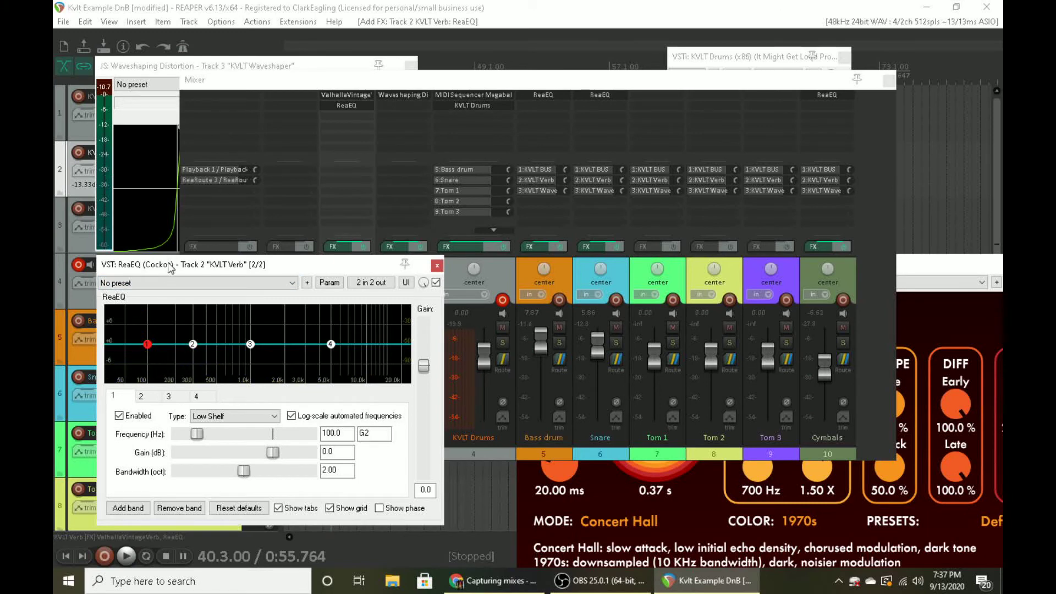
- Solo the KVLT Verb track and start playback with its ReaEQ window in view
{"action": "left_click_drag", "start_coordinate": [169, 266], "coordinate": [629, 242]}
{"action": "left_click", "coordinate": [363, 342]}
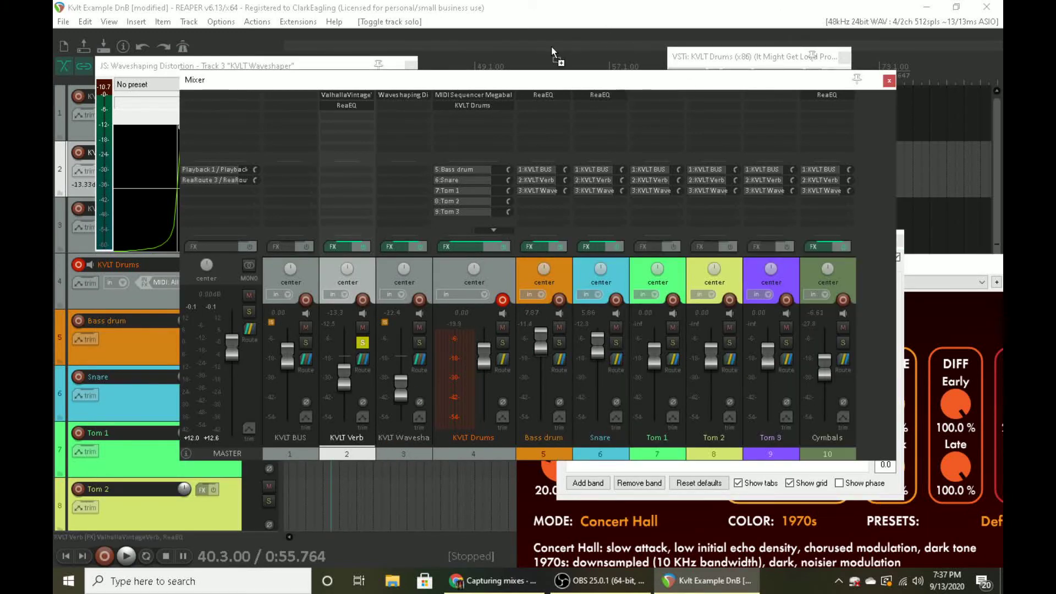
{"action": "left_click_drag", "start_coordinate": [680, 82], "coordinate": [596, 49]}
{"action": "left_click", "coordinate": [884, 305]}
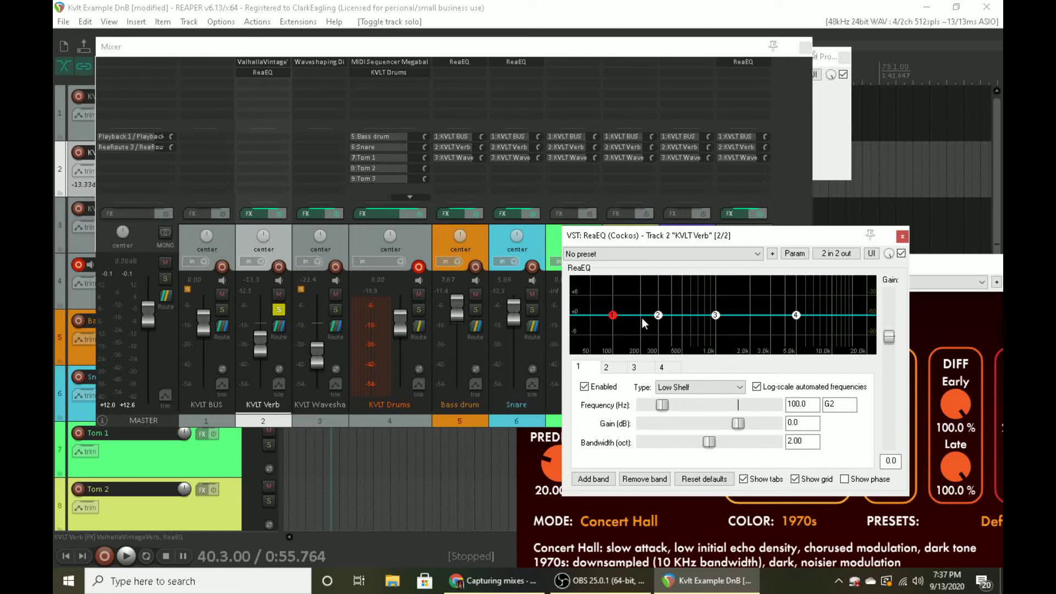
{"action": "left_click_drag", "start_coordinate": [617, 238], "coordinate": [440, 118]}
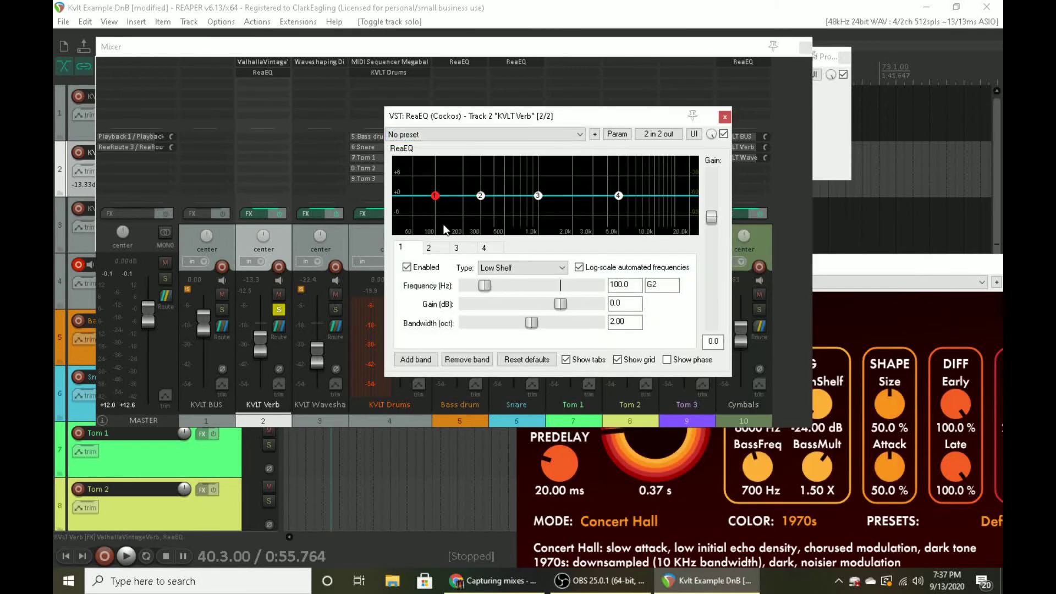
{"action": "key", "text": "space"}
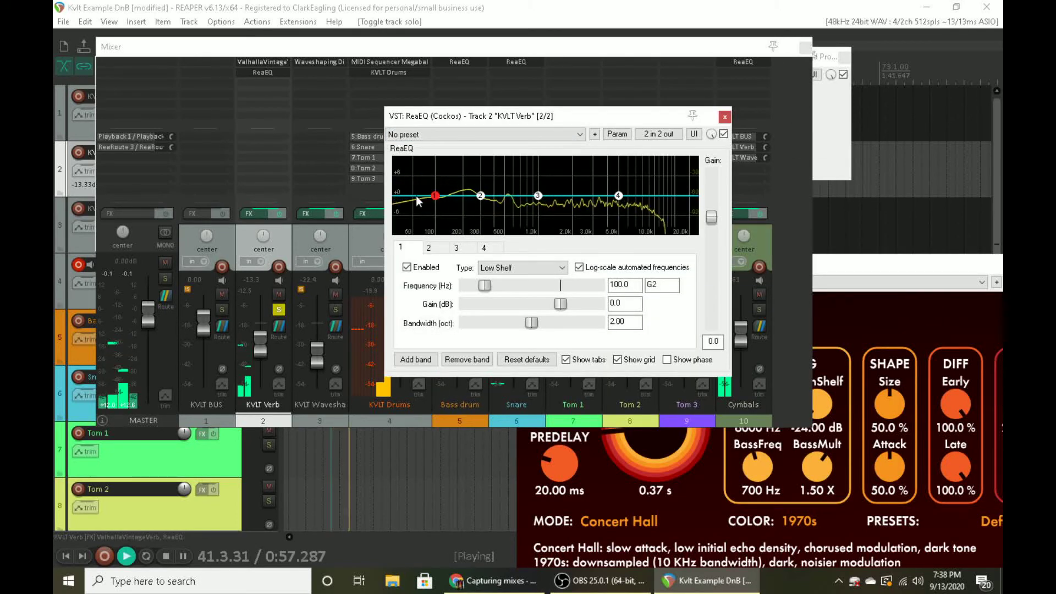
- Raise the ValhallaVintageVerb LowCut to 590 Hz while checking the spectrum in ReaEQ
{"action": "left_click", "coordinate": [833, 372]}
{"action": "left_click_drag", "start_coordinate": [660, 235], "coordinate": [298, 134]}
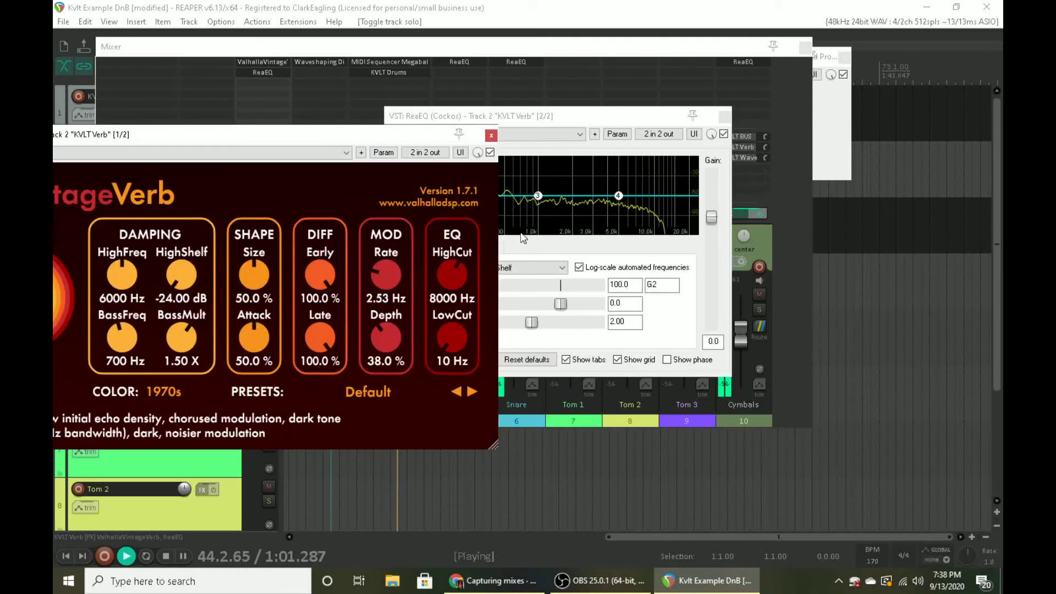
{"action": "left_click_drag", "start_coordinate": [384, 135], "coordinate": [325, 125]}
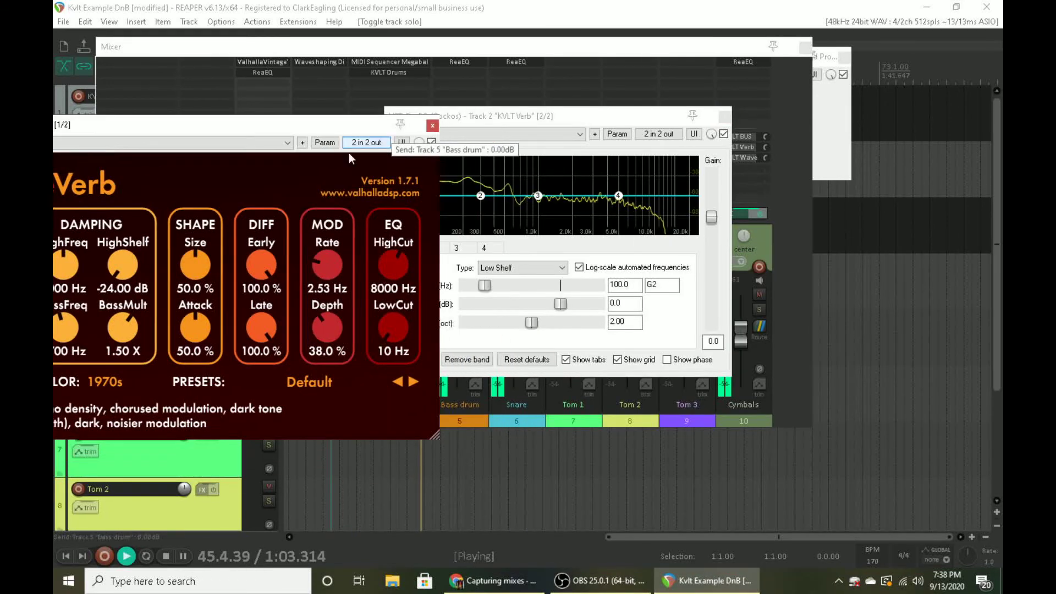
{"action": "left_click", "coordinate": [509, 118]}
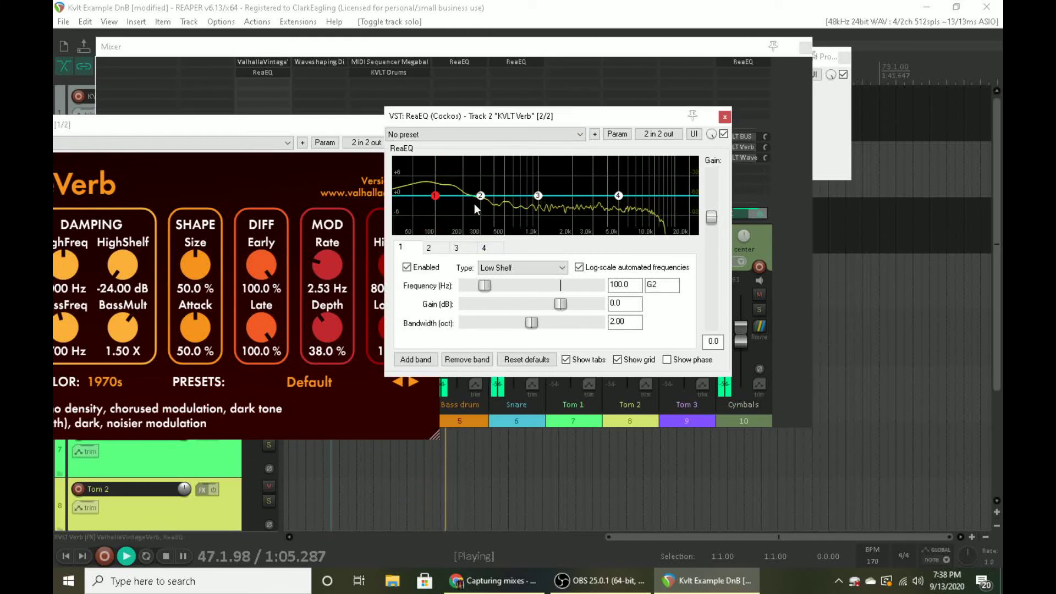
{"action": "left_click", "coordinate": [317, 130]}
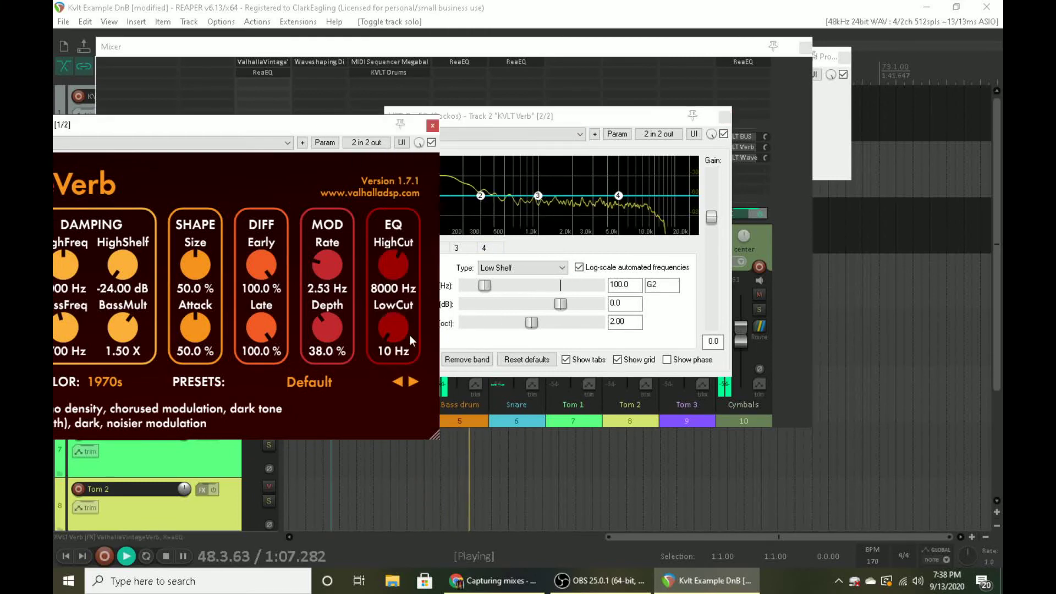
{"action": "left_click_drag", "start_coordinate": [409, 335], "coordinate": [388, 275]}
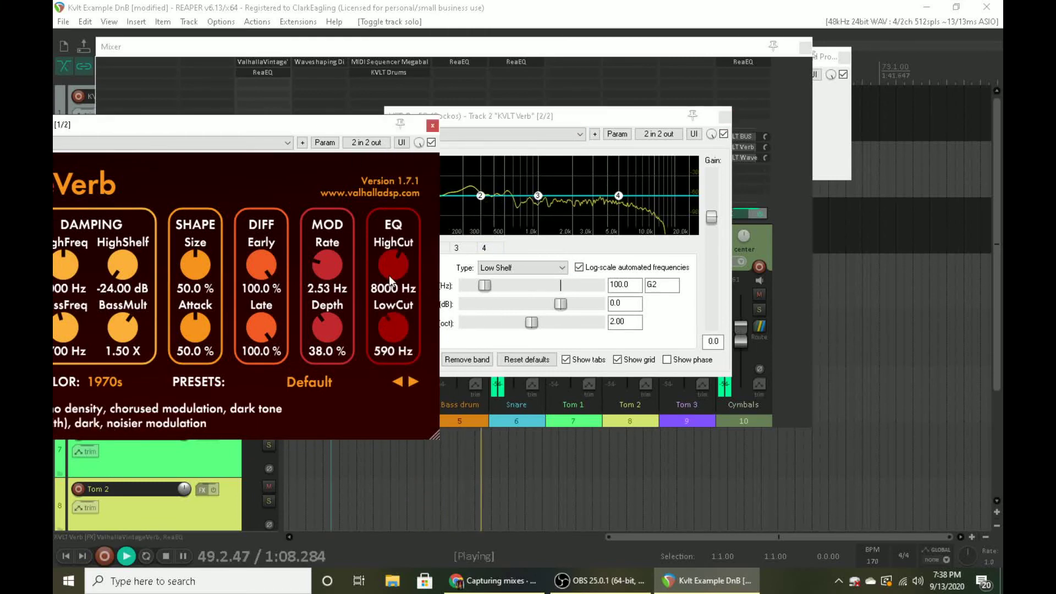
- Pull ReaEQ's band 1 low shelf on KVLT Verb down to -inf gain at 139.0 Hz
{"action": "left_click", "coordinate": [490, 124]}
{"action": "left_click_drag", "start_coordinate": [491, 122], "coordinate": [534, 127]}
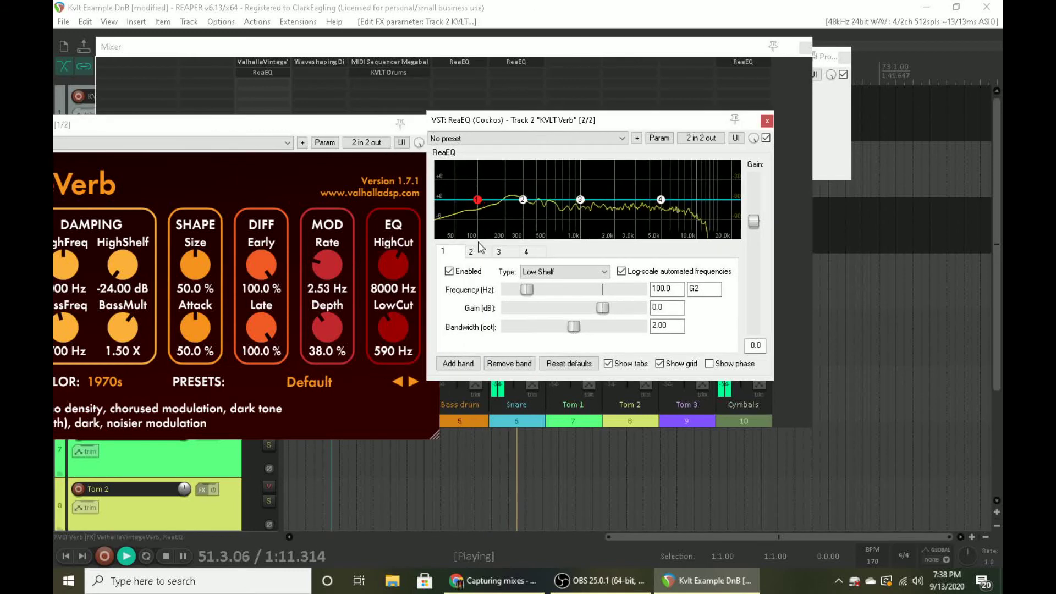
{"action": "left_click_drag", "start_coordinate": [478, 199], "coordinate": [489, 240]}
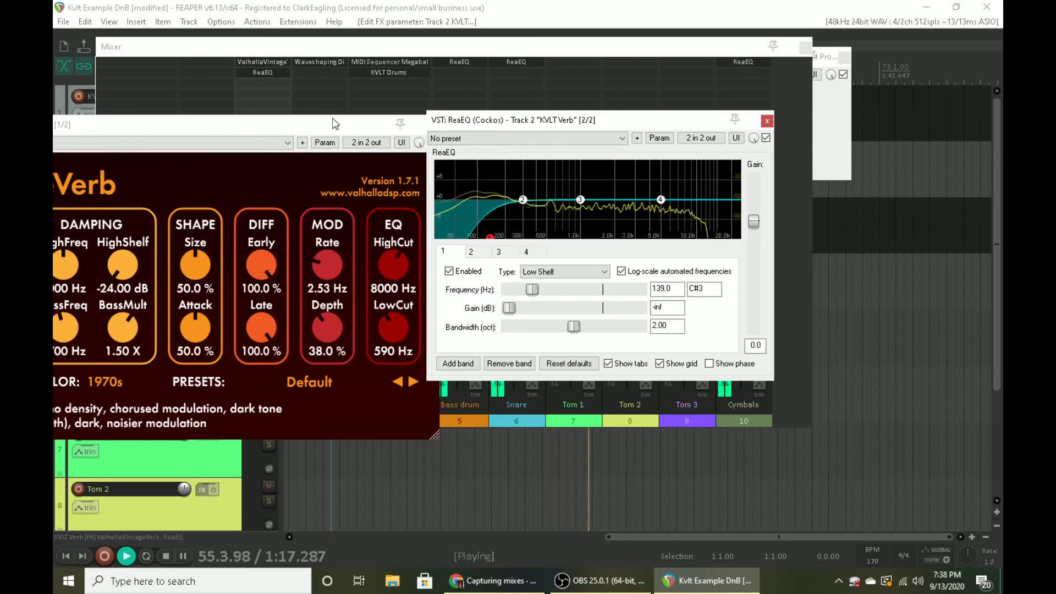
- Move the ValhallaVintageVerb window aside, bring the KVLT Verb ReaEQ window forward and unsolo the KVLT Verb track
{"action": "left_click_drag", "start_coordinate": [335, 123], "coordinate": [937, 188]}
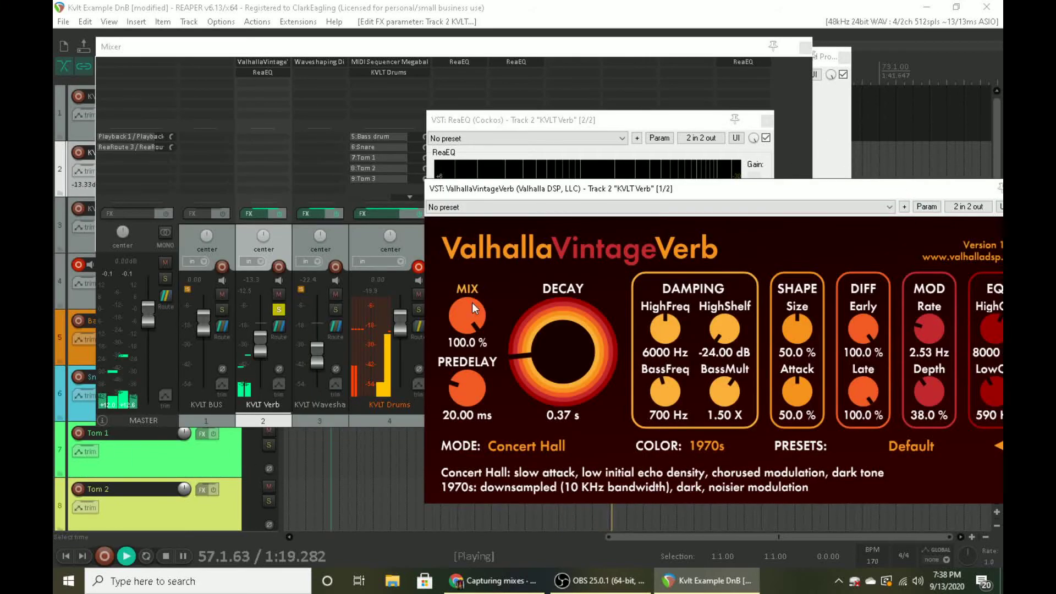
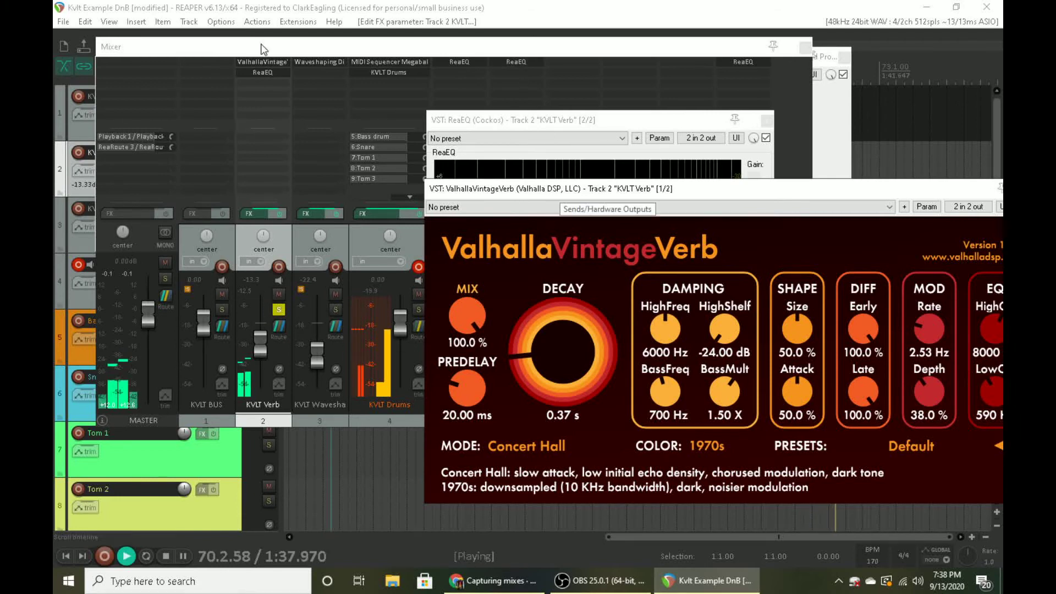
{"action": "left_click", "coordinate": [520, 174]}
{"action": "right_click", "coordinate": [471, 234]}
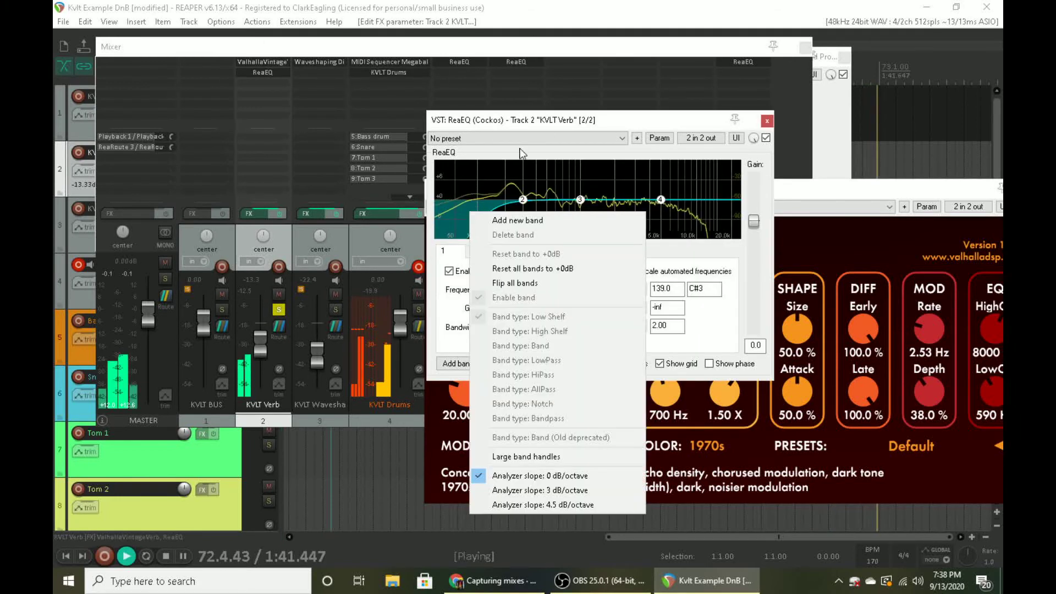
{"action": "left_click", "coordinate": [543, 121]}
{"action": "left_click", "coordinate": [278, 310]}
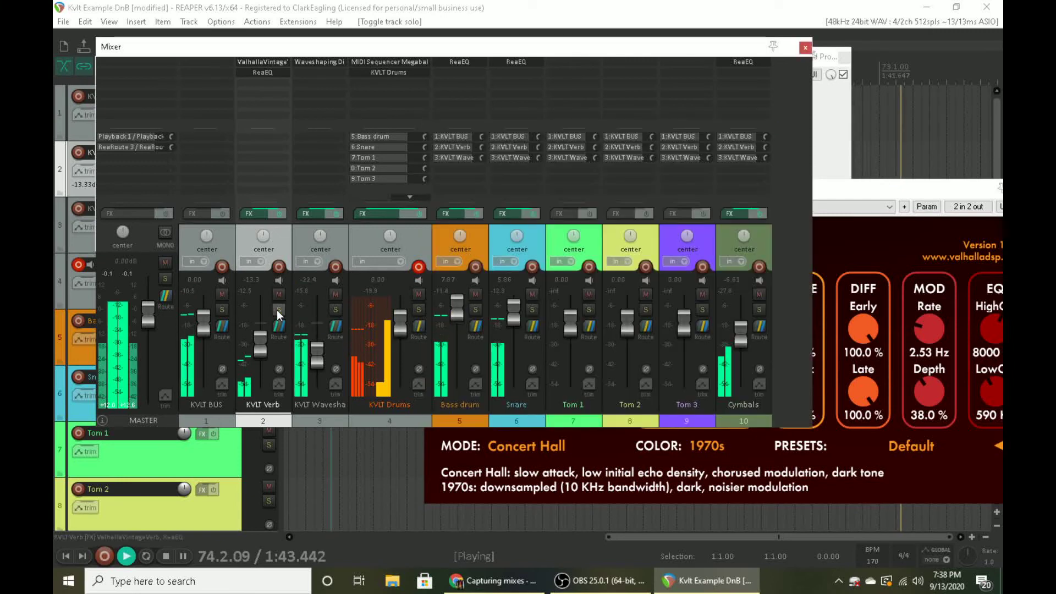
- Compare the mix with KVLT Verb muted and unmuted and raise that track's volume to -7.03 dB
{"action": "left_click", "coordinate": [279, 295]}
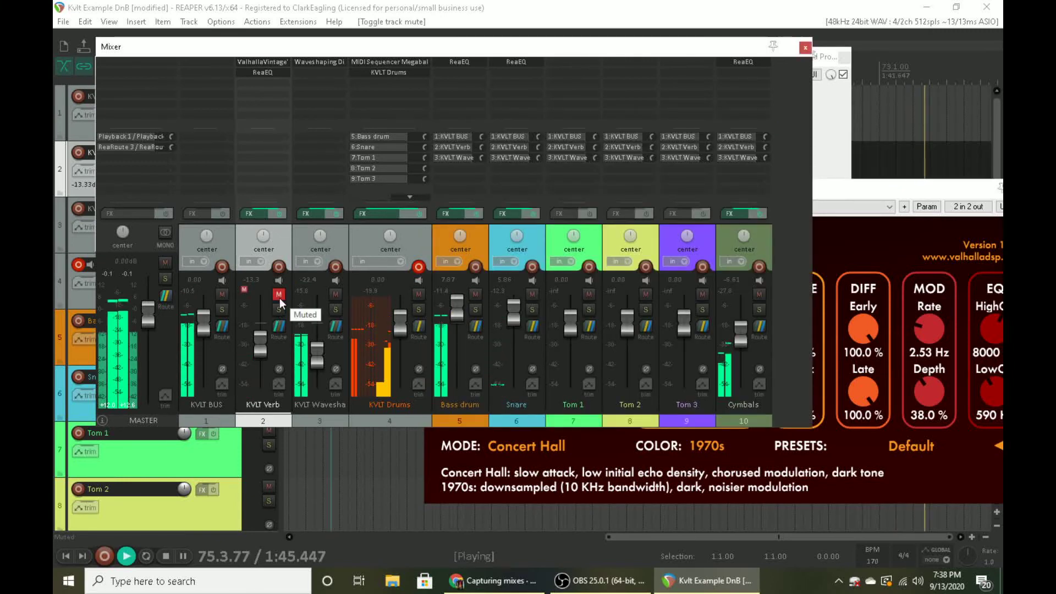
{"action": "left_click", "coordinate": [279, 295]}
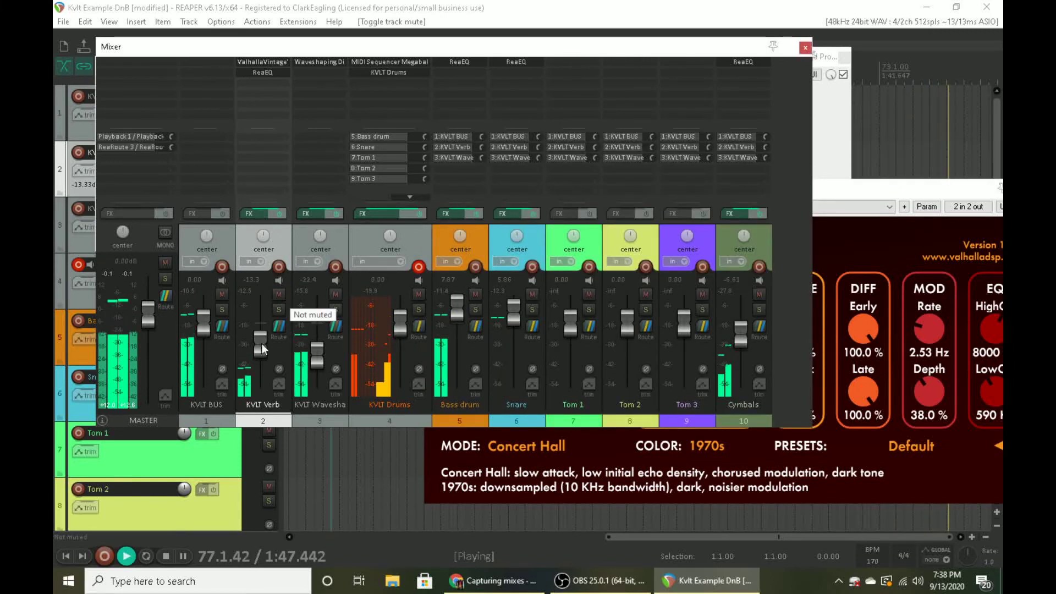
{"action": "left_click_drag", "start_coordinate": [262, 343], "coordinate": [262, 330]}
{"action": "right_click", "coordinate": [260, 327]}
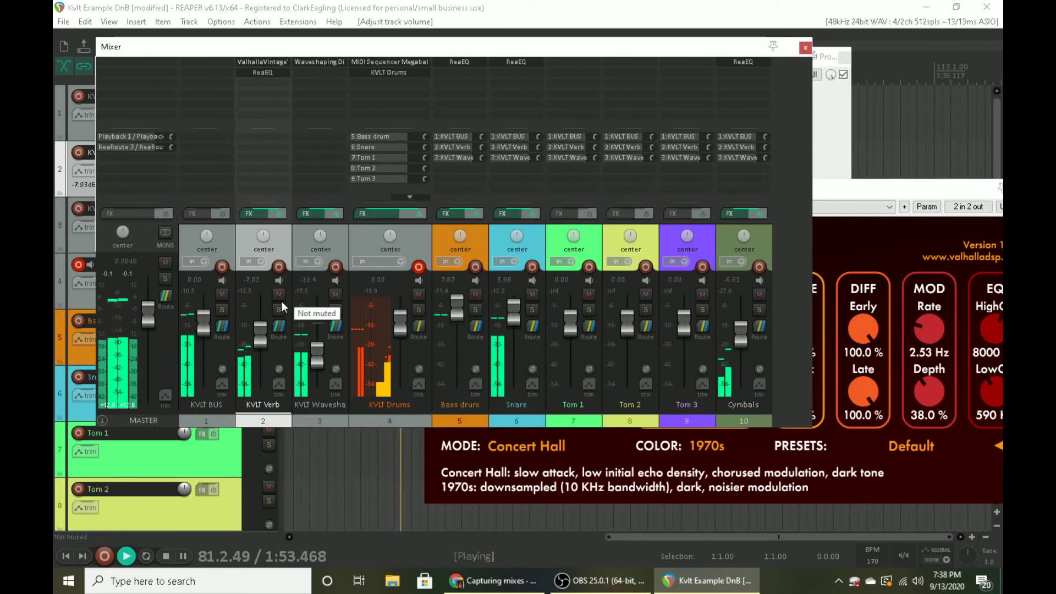
- Audition the KVLT Verb and KVLT Waveshaper buses by toggling their solo and mute during playback, restore both and stop playback
{"action": "left_click", "coordinate": [279, 312]}
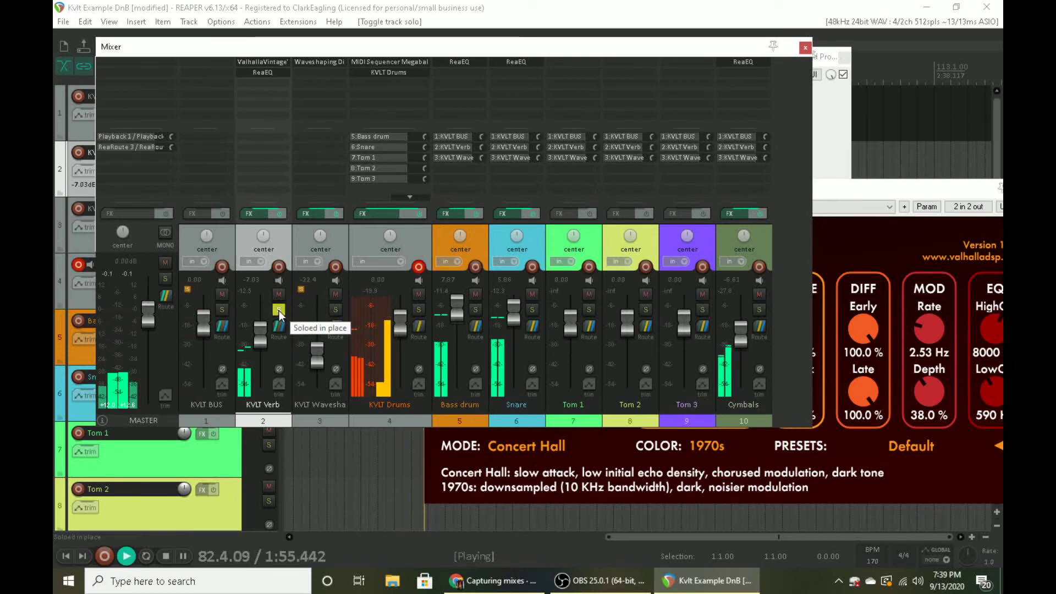
{"action": "left_click", "coordinate": [278, 309]}
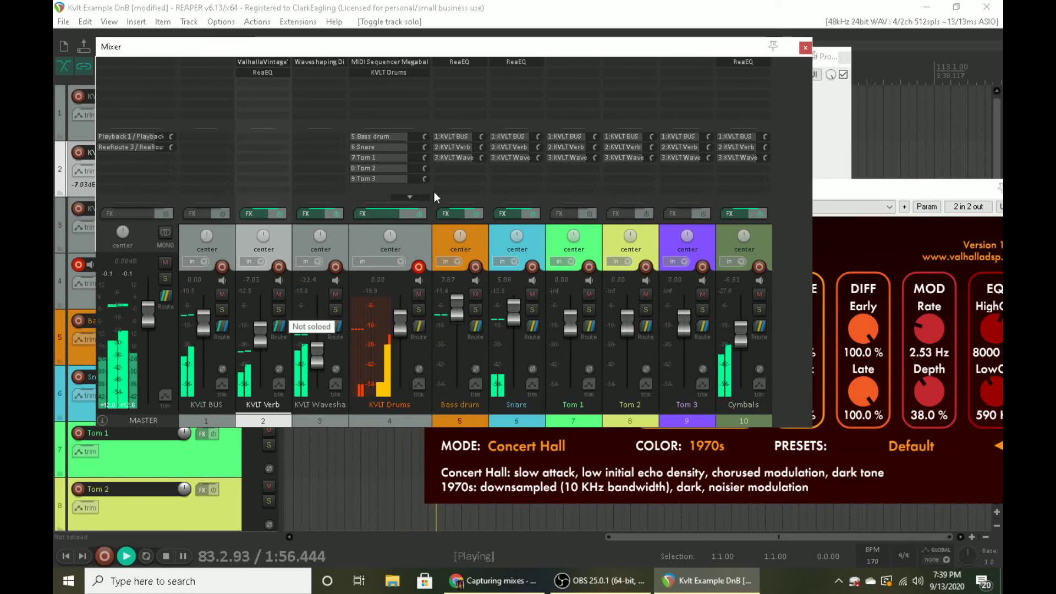
{"action": "left_click", "coordinate": [333, 310]}
{"action": "left_click", "coordinate": [333, 311]}
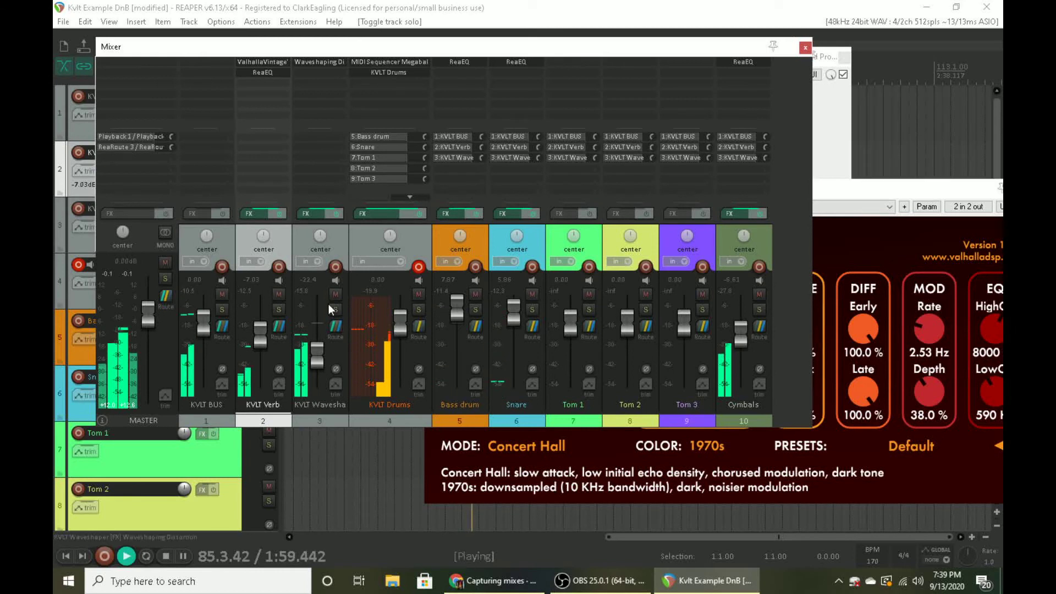
{"action": "left_click", "coordinate": [280, 296]}
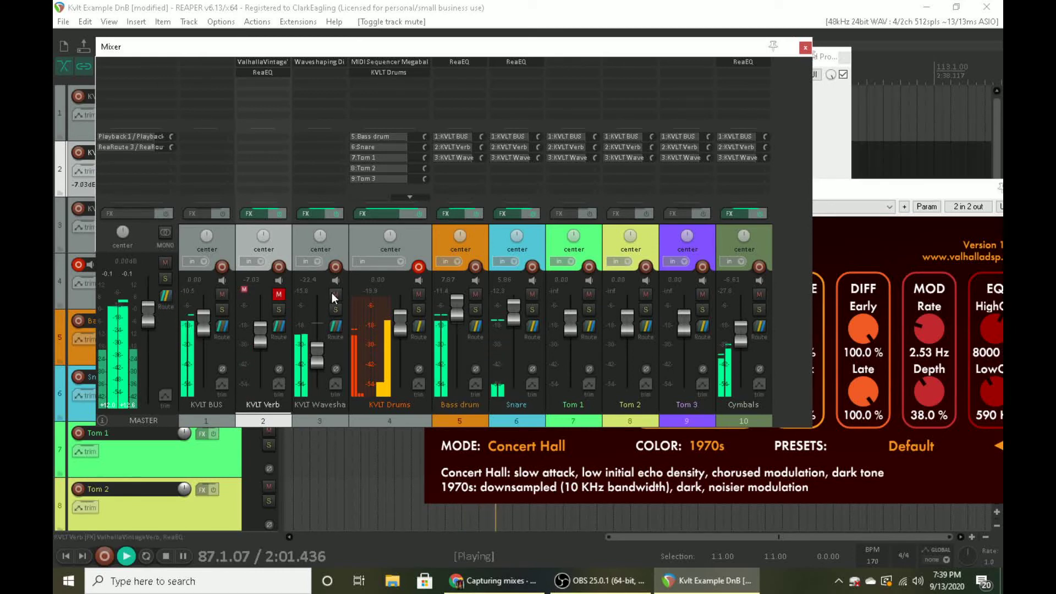
{"action": "left_click", "coordinate": [332, 293]}
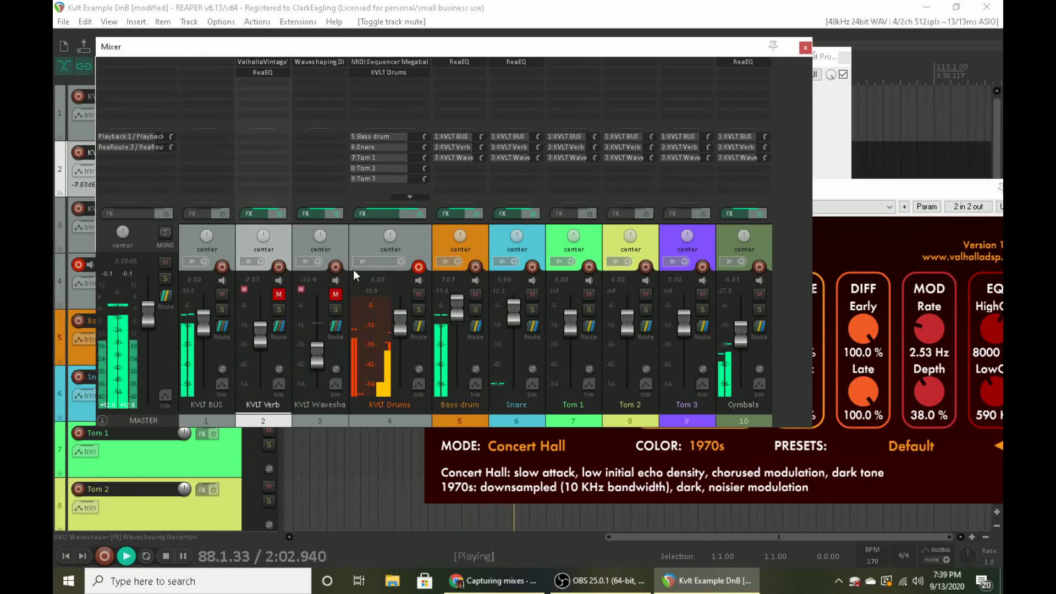
{"action": "left_click", "coordinate": [336, 296]}
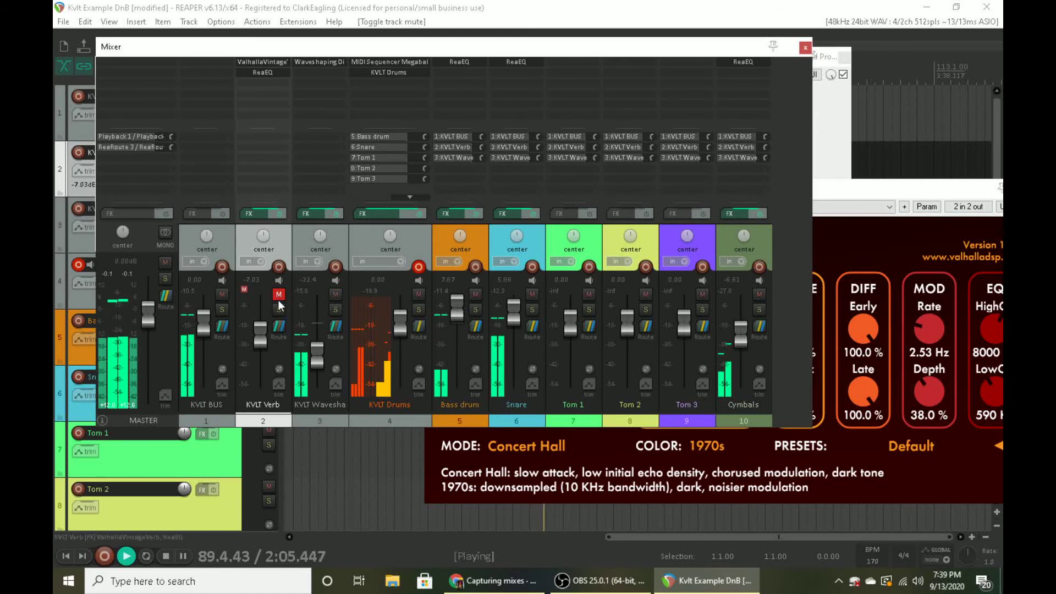
{"action": "left_click", "coordinate": [280, 295]}
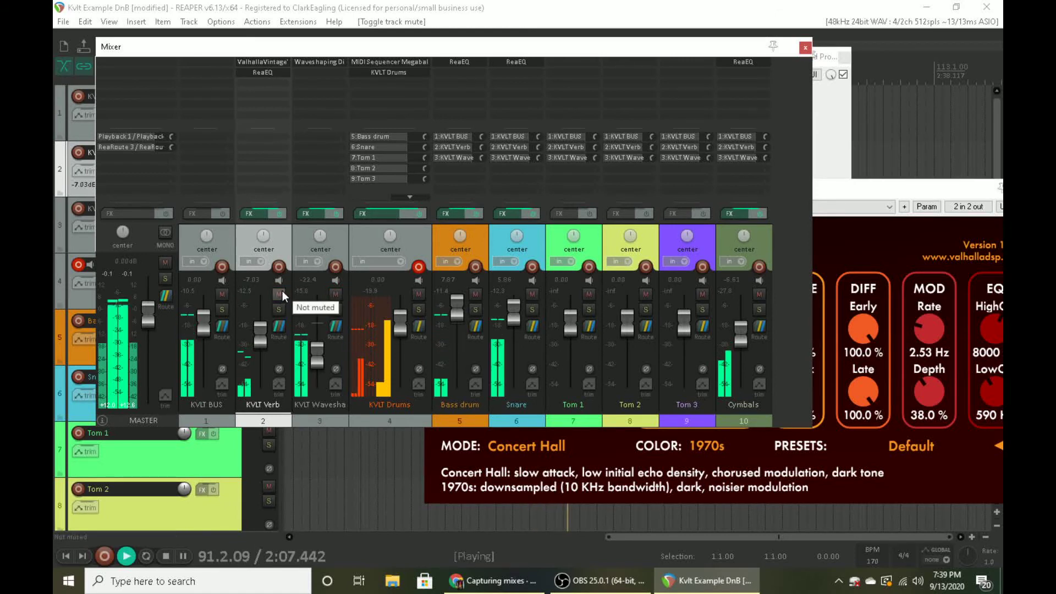
{"action": "key", "text": "space"}
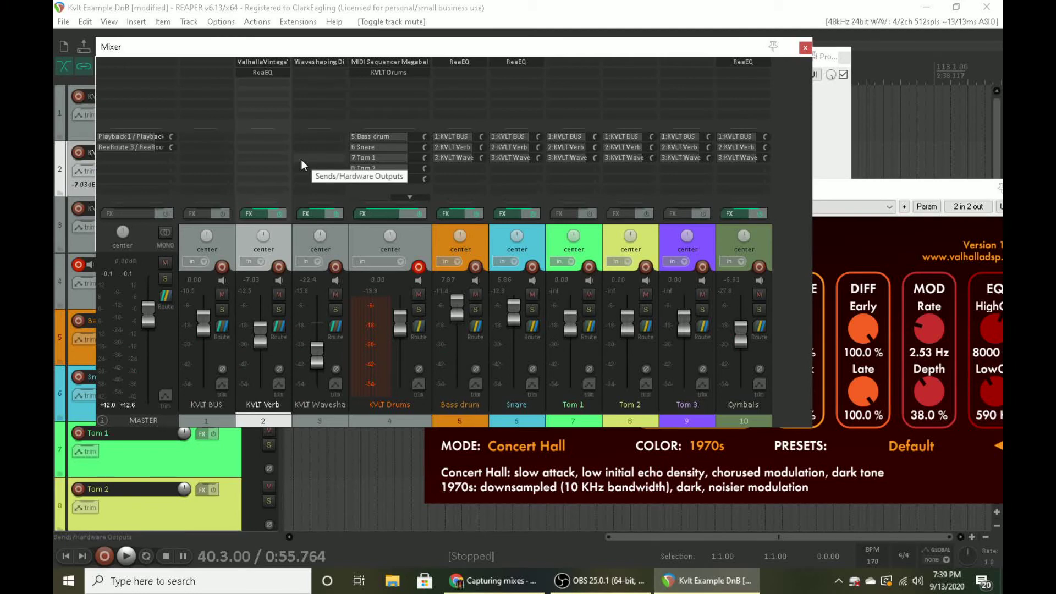
{"action": "left_click", "coordinate": [334, 239]}
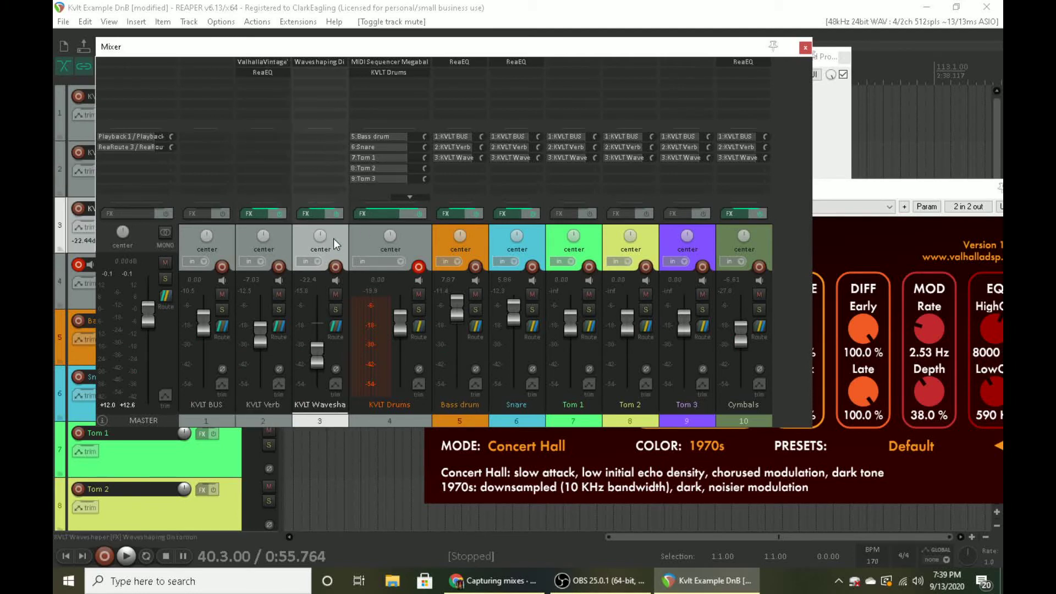
{"action": "right_click", "coordinate": [328, 335]}
{"action": "left_click", "coordinate": [286, 254]}
{"action": "right_click", "coordinate": [336, 238]}
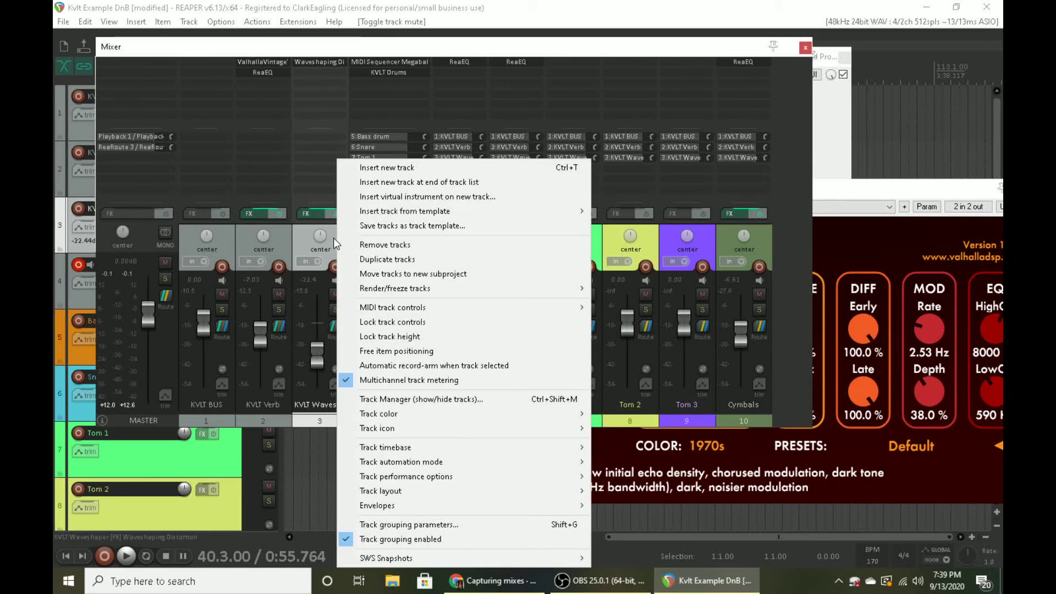
{"action": "key", "text": "Escape"}
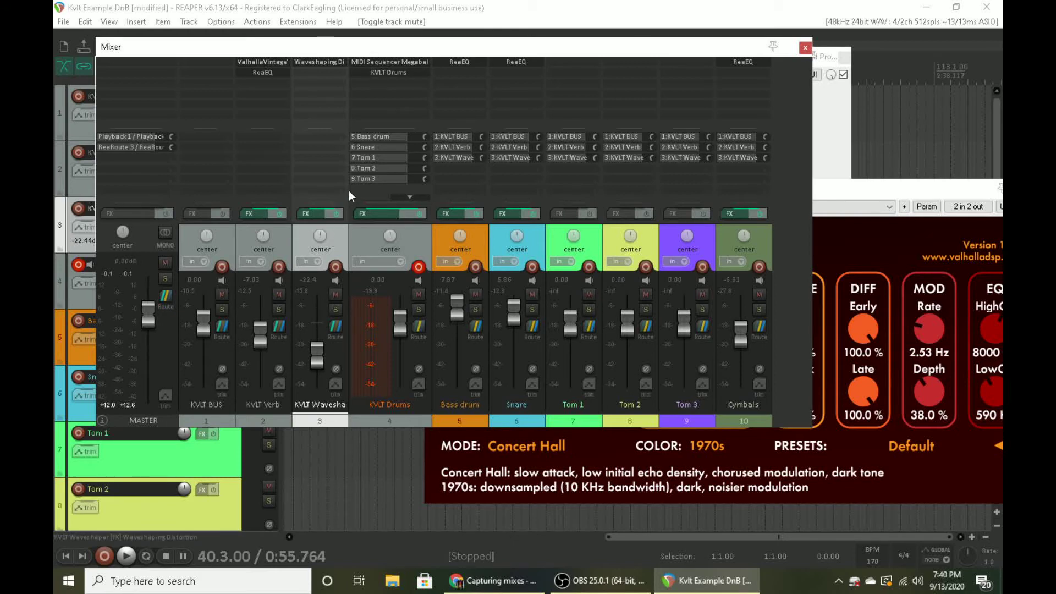
{"action": "right_click", "coordinate": [325, 239]}
{"action": "key", "text": "Escape"}
- Add a send from KVLT Waveshaper to Track 2: KVLT Verb
{"action": "left_click", "coordinate": [340, 328]}
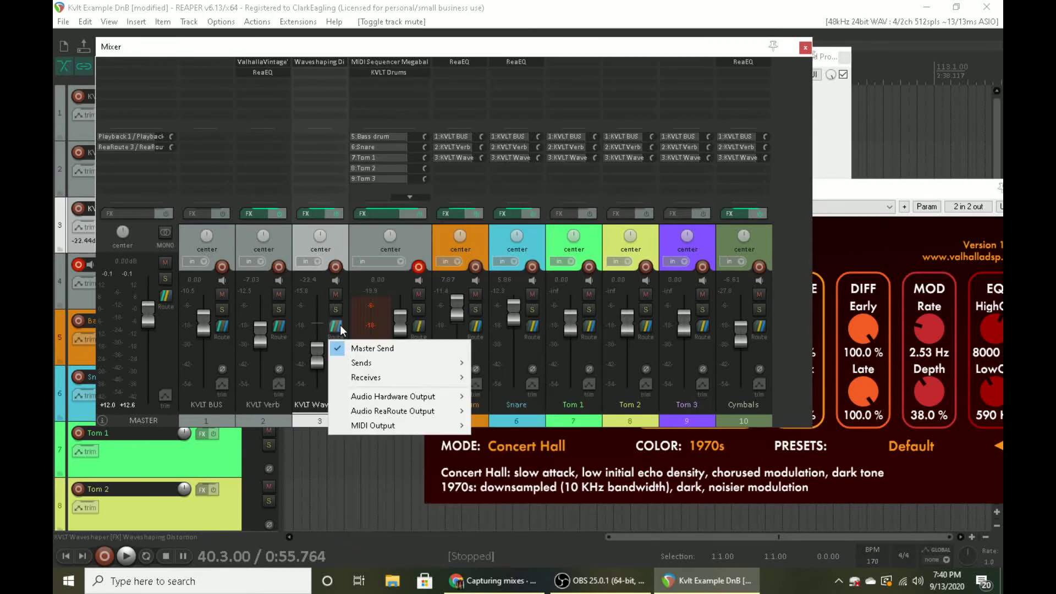
{"action": "mouse_move", "coordinate": [388, 369]}
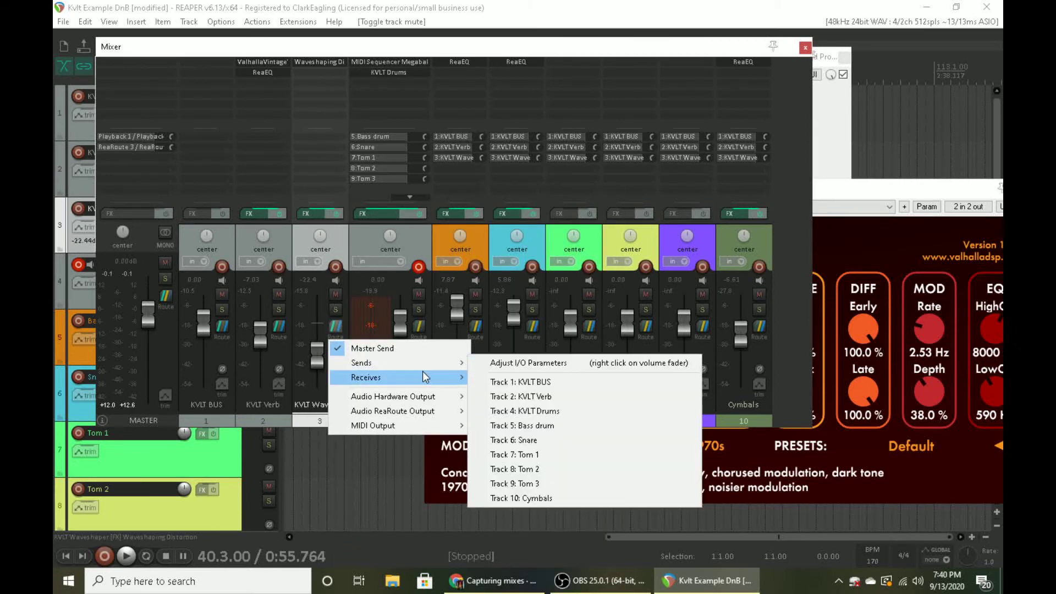
{"action": "left_click", "coordinate": [543, 401]}
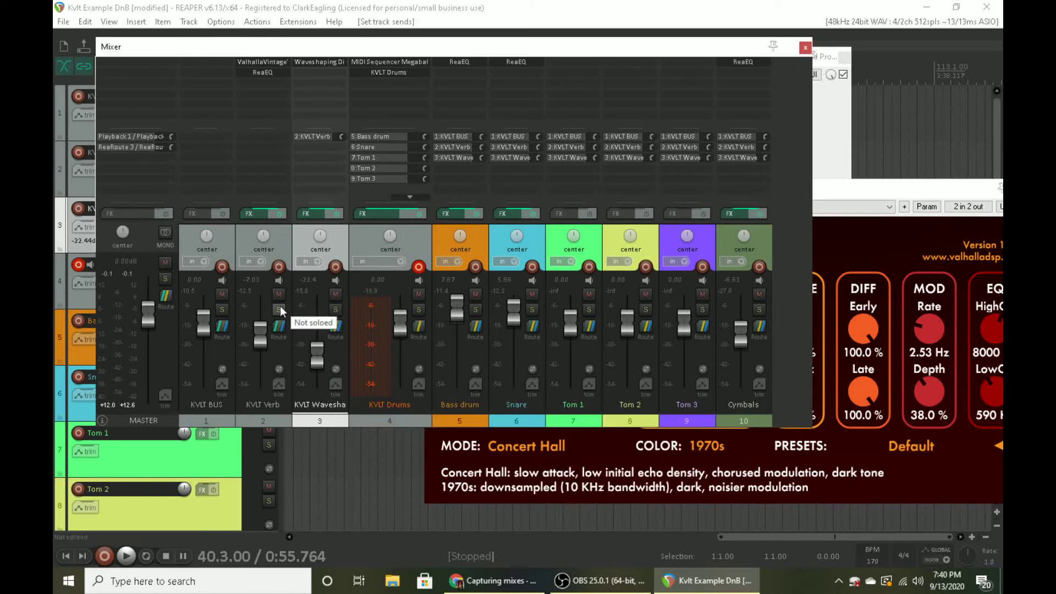
- Play the drums and compare KVLT Waveshaper muted and unmuted, both with KVLT Verb soloed and in the full mix
{"action": "key", "text": "space"}
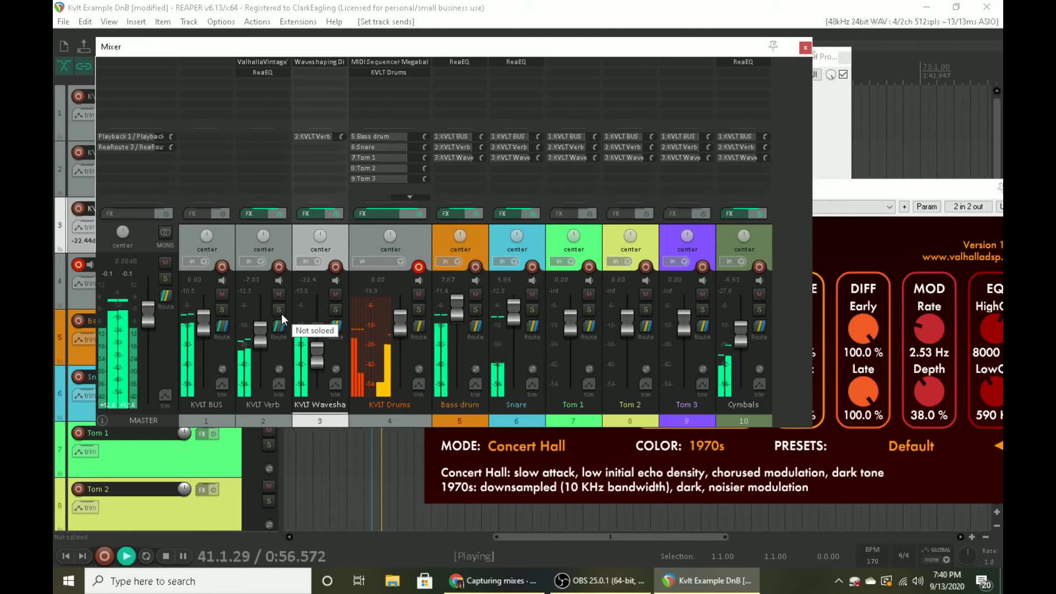
{"action": "left_click", "coordinate": [280, 311]}
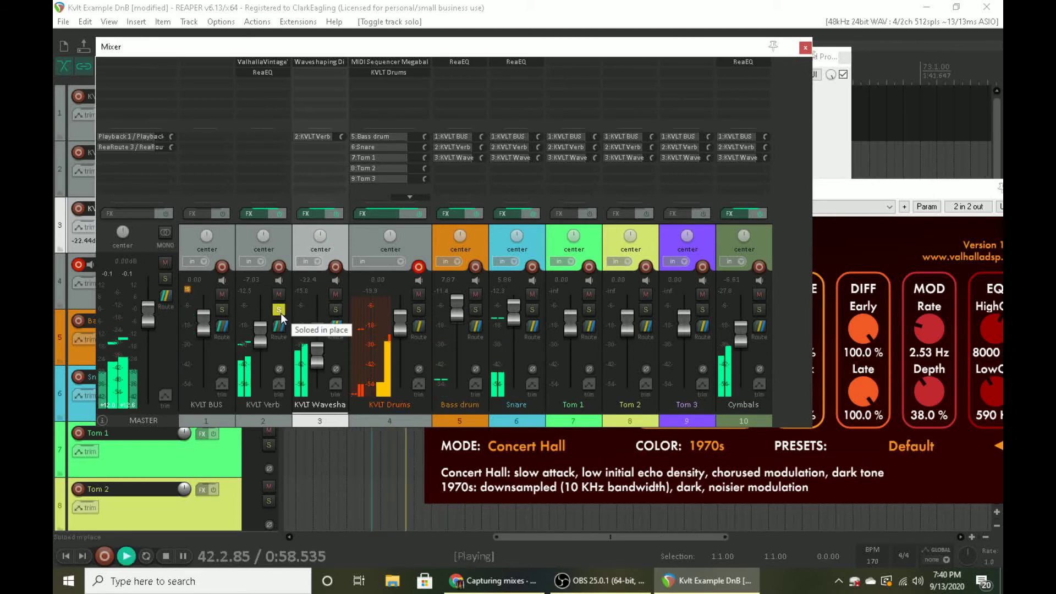
{"action": "left_click", "coordinate": [336, 294]}
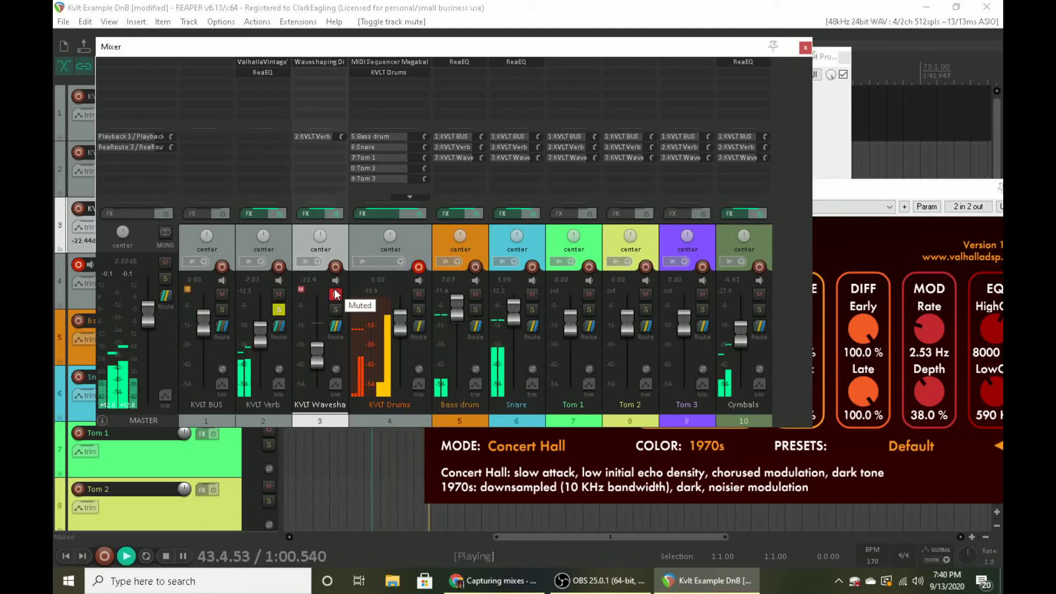
{"action": "left_click", "coordinate": [336, 294]}
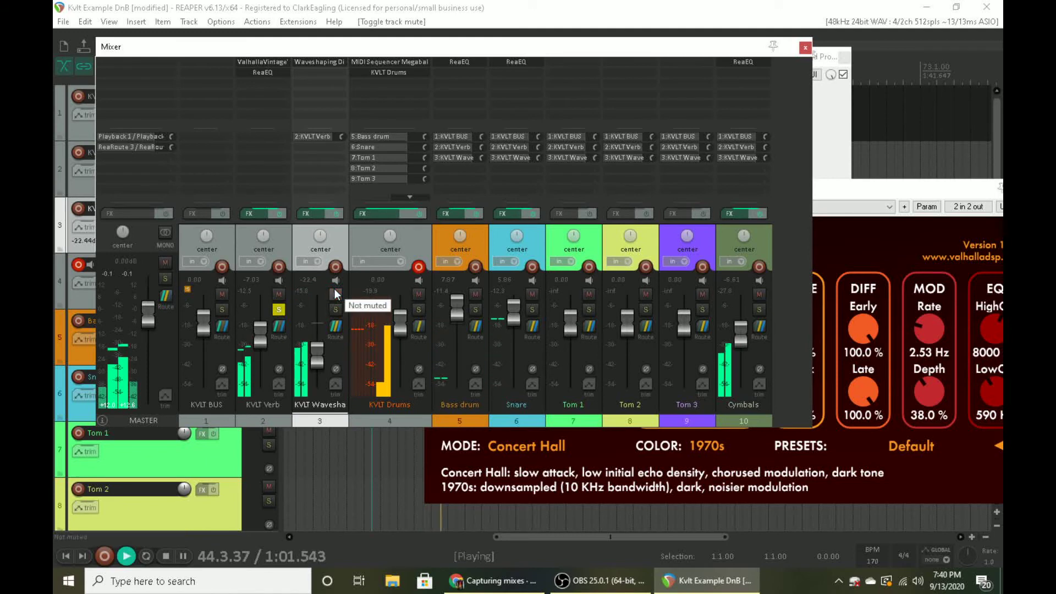
{"action": "left_click", "coordinate": [280, 309]}
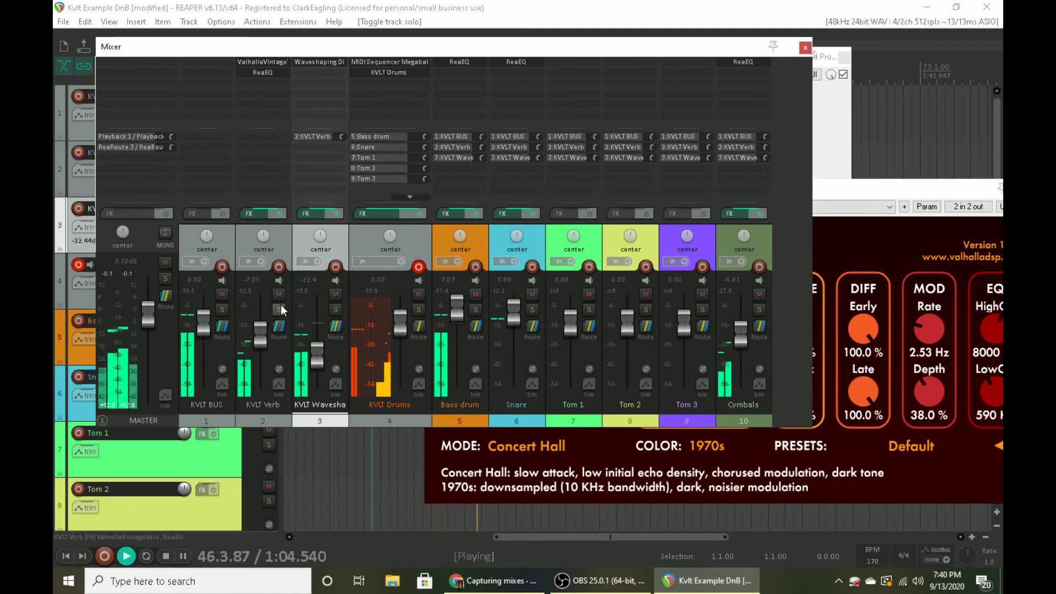
{"action": "left_click", "coordinate": [336, 294]}
{"action": "left_click", "coordinate": [337, 295]}
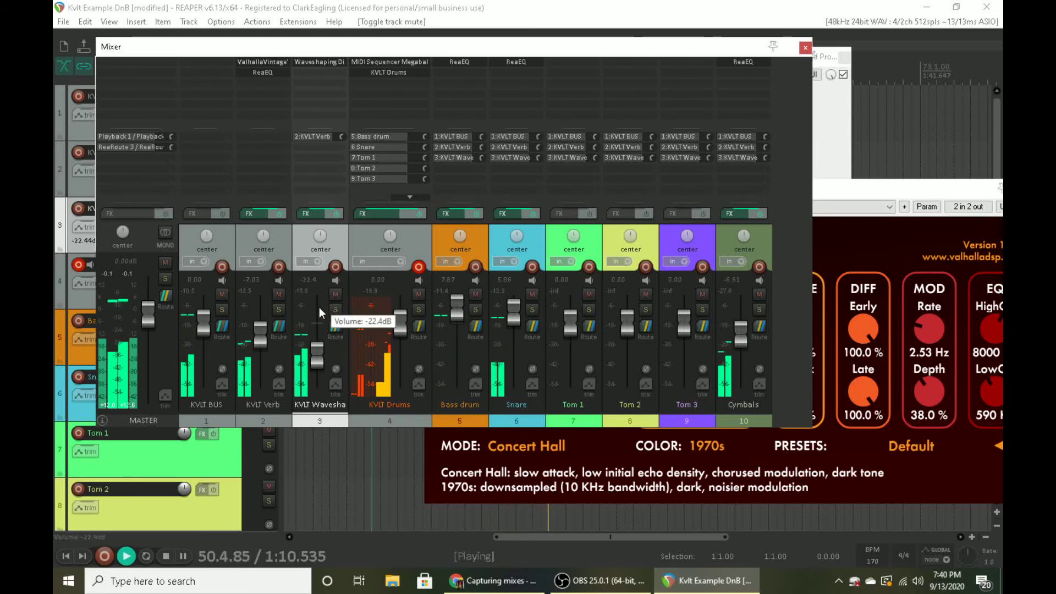
- Stop playback and save the project
{"action": "key", "text": "space"}
{"action": "left_click", "coordinate": [255, 5]}
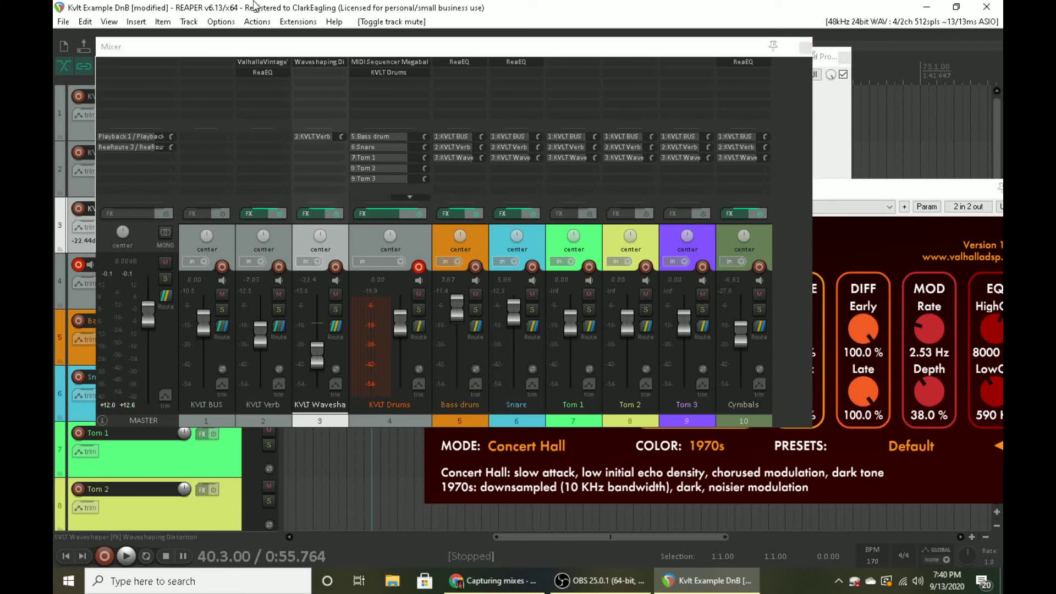
{"action": "key", "text": "ctrl+s"}
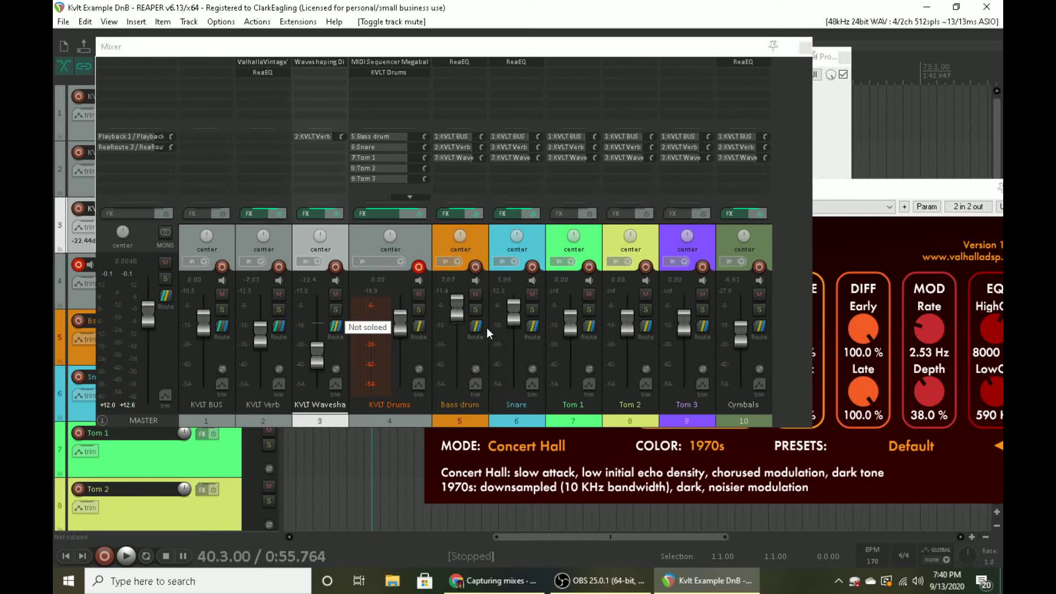
{"action": "left_click", "coordinate": [340, 331]}
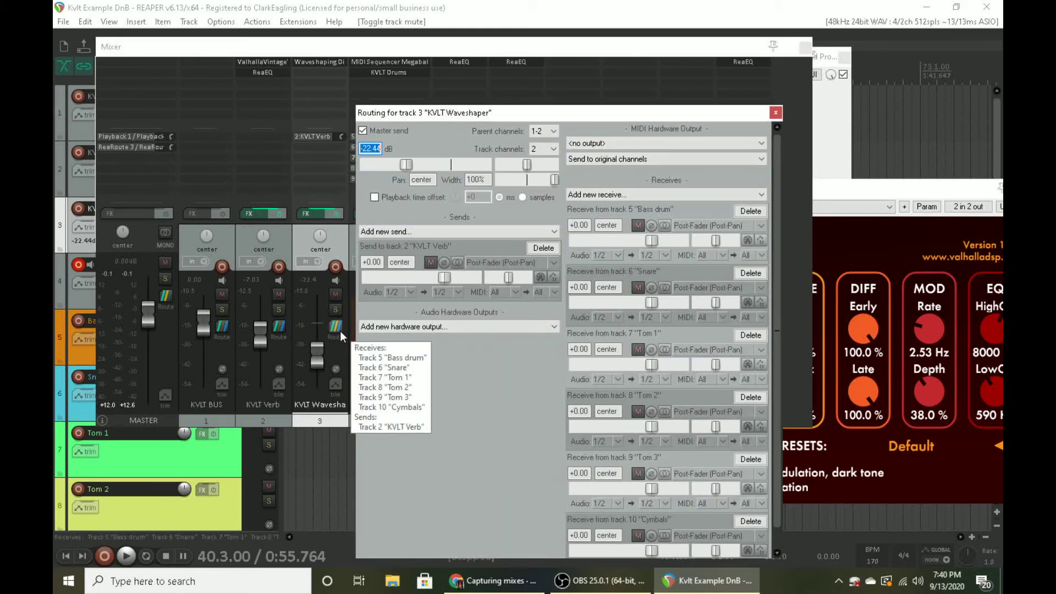
{"action": "left_click", "coordinate": [776, 111]}
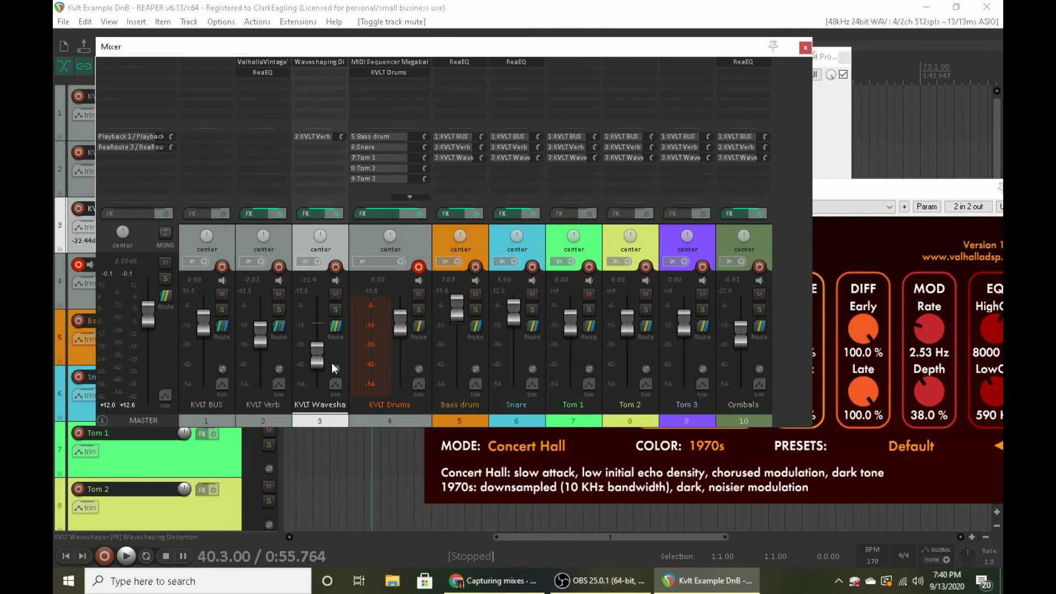
{"action": "right_click", "coordinate": [335, 323]}
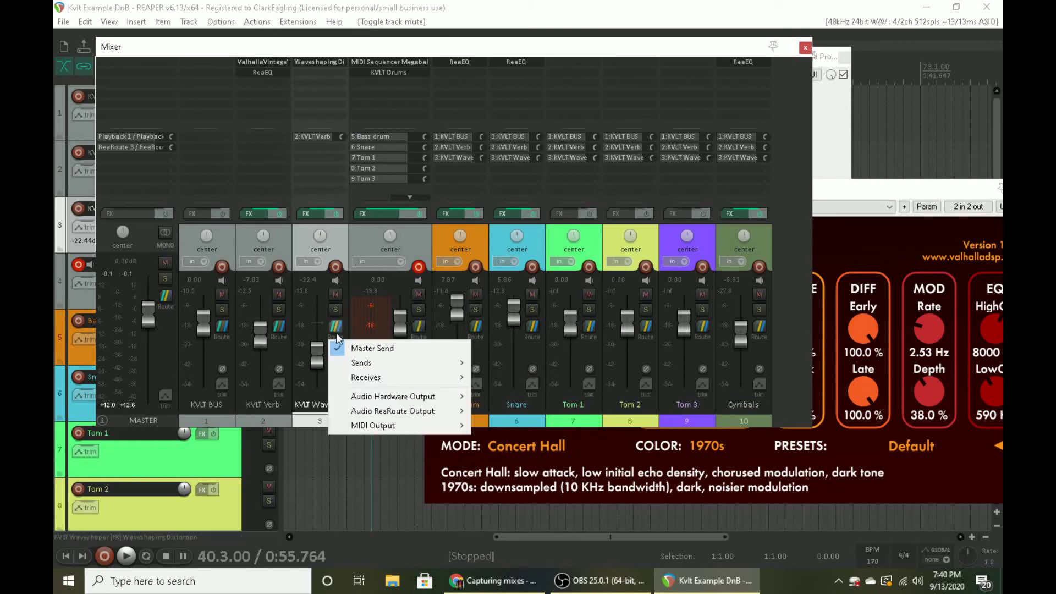
- Lower KVLT Waveshaper's send to track 2 "KVLT Verb" to -5.17 dB in its routing and return to the mixer
{"action": "left_click", "coordinate": [337, 329]}
{"action": "left_click_drag", "start_coordinate": [466, 117], "coordinate": [425, 41]}
{"action": "scroll", "coordinate": [729, 160], "scroll_direction": "down", "scroll_amount": 1}
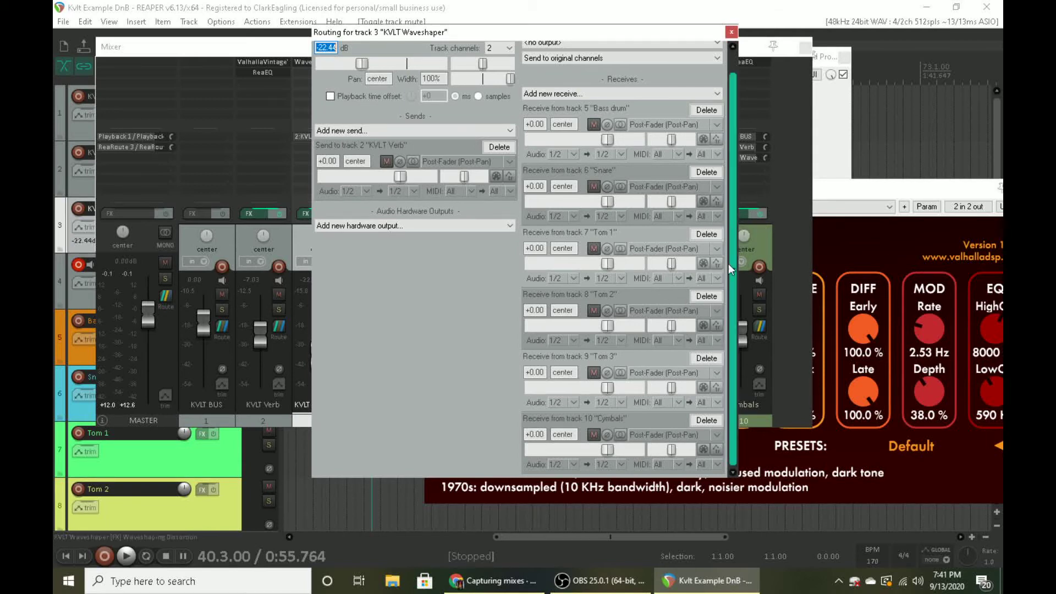
{"action": "scroll", "coordinate": [732, 160], "scroll_direction": "up", "scroll_amount": 1}
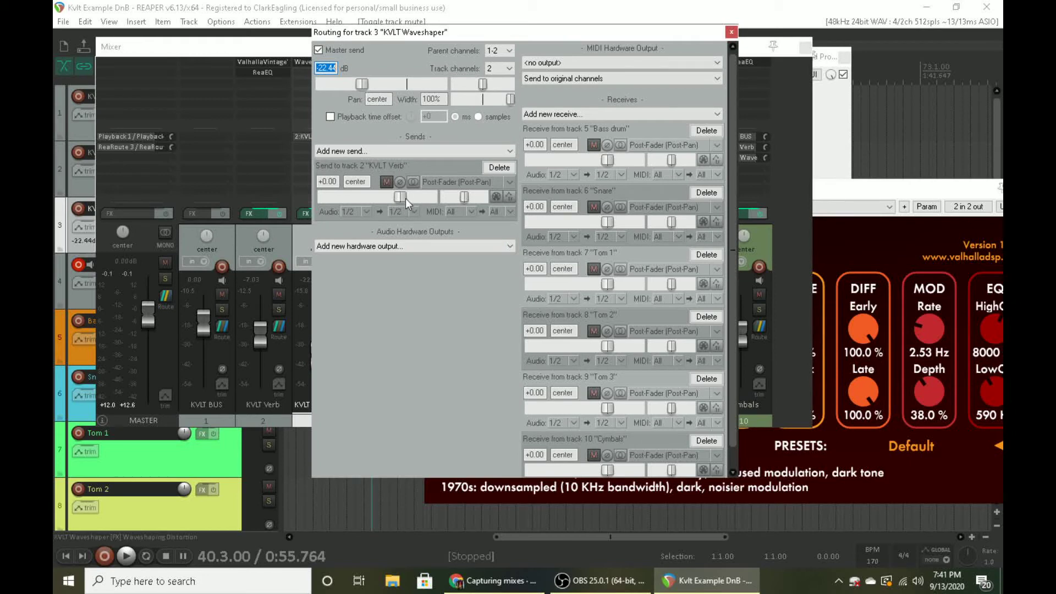
{"action": "left_click_drag", "start_coordinate": [399, 199], "coordinate": [387, 201]}
{"action": "left_click", "coordinate": [223, 52]}
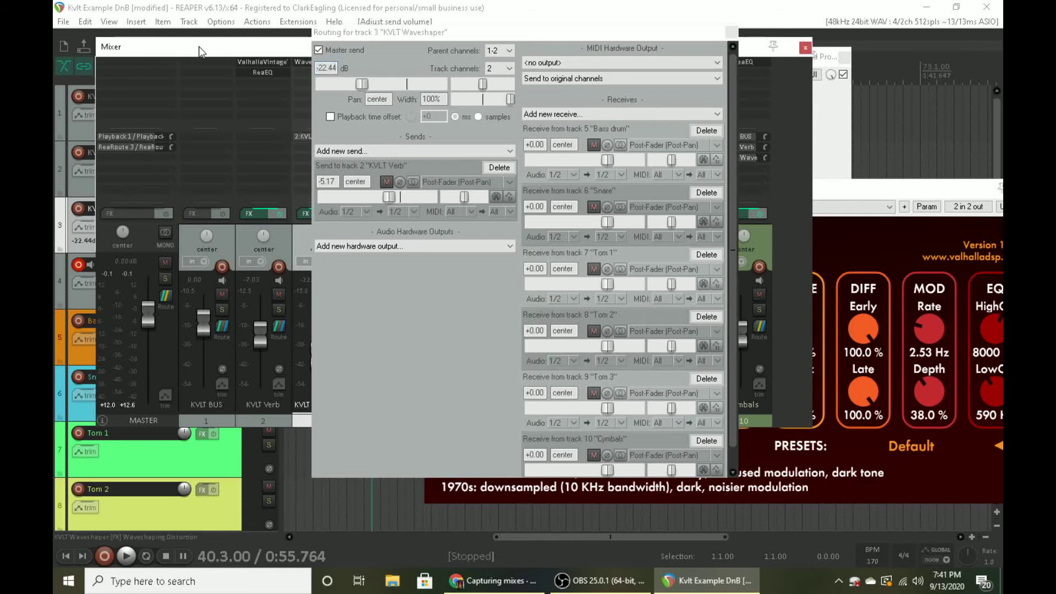
- Play the drums with KVLT Verb soloed, set KVLT Waveshaper's send to KVLT Verb to -1.65 dB, and return to the stopped full mix
{"action": "key", "text": "space"}
{"action": "left_click", "coordinate": [279, 309]}
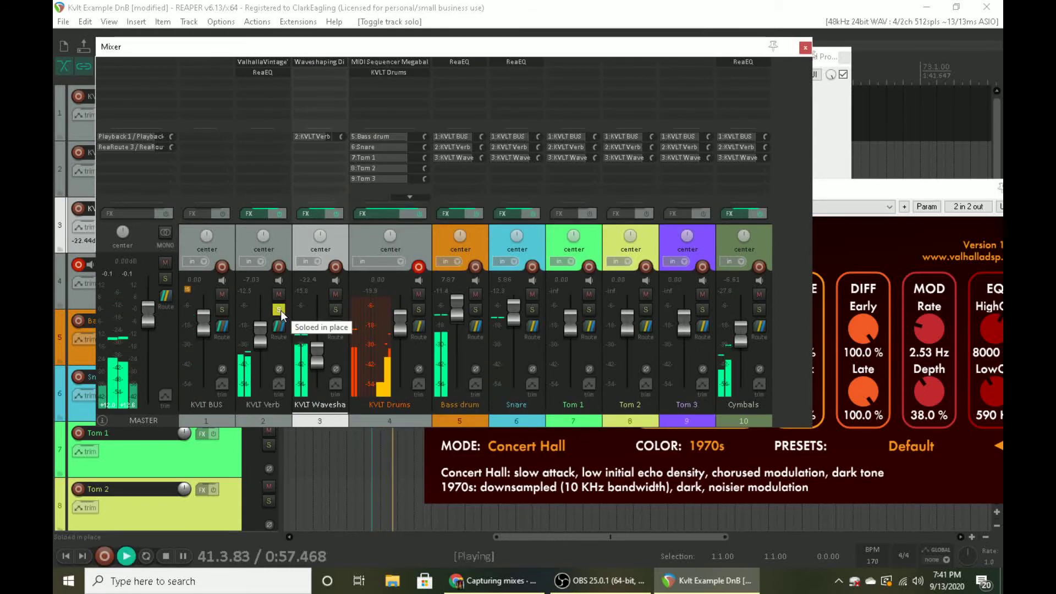
{"action": "left_click", "coordinate": [320, 137]}
{"action": "left_click_drag", "start_coordinate": [398, 191], "coordinate": [330, 191]}
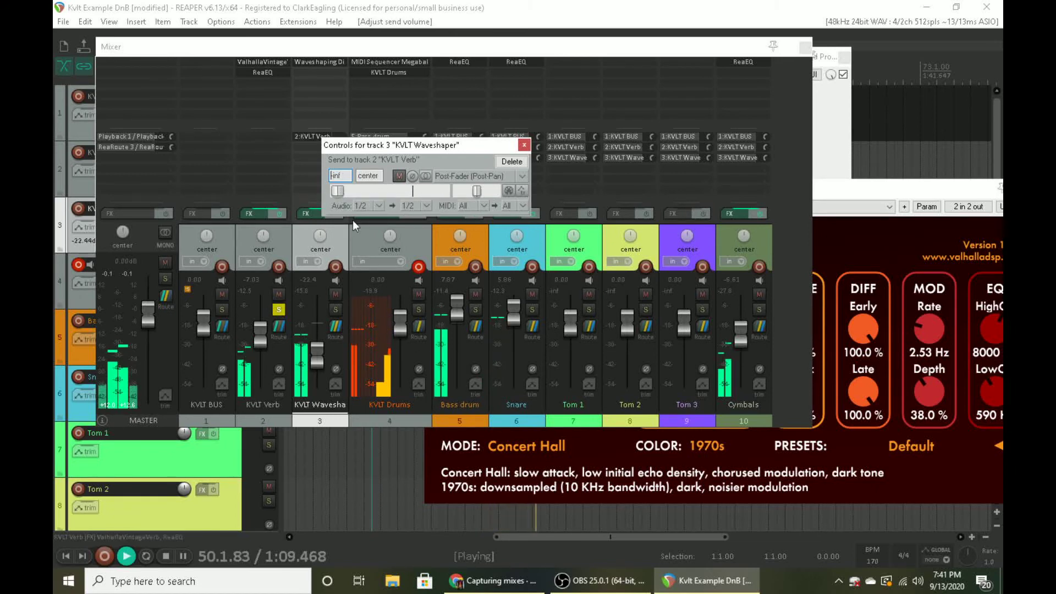
{"action": "left_click_drag", "start_coordinate": [340, 191], "coordinate": [408, 194]}
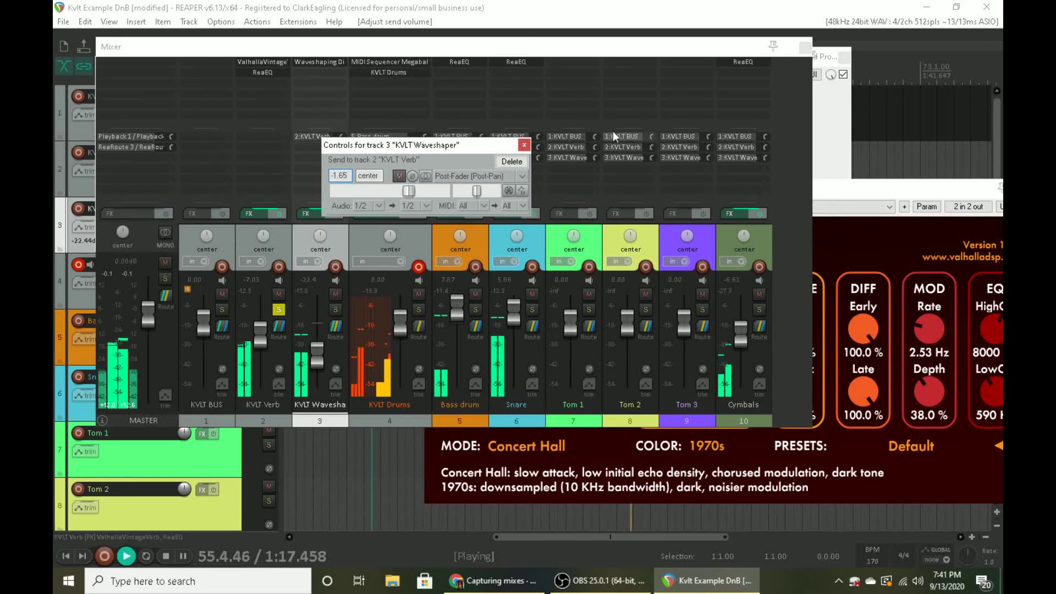
{"action": "left_click", "coordinate": [281, 313]}
{"action": "key", "text": "space"}
{"action": "left_click", "coordinate": [335, 328]}
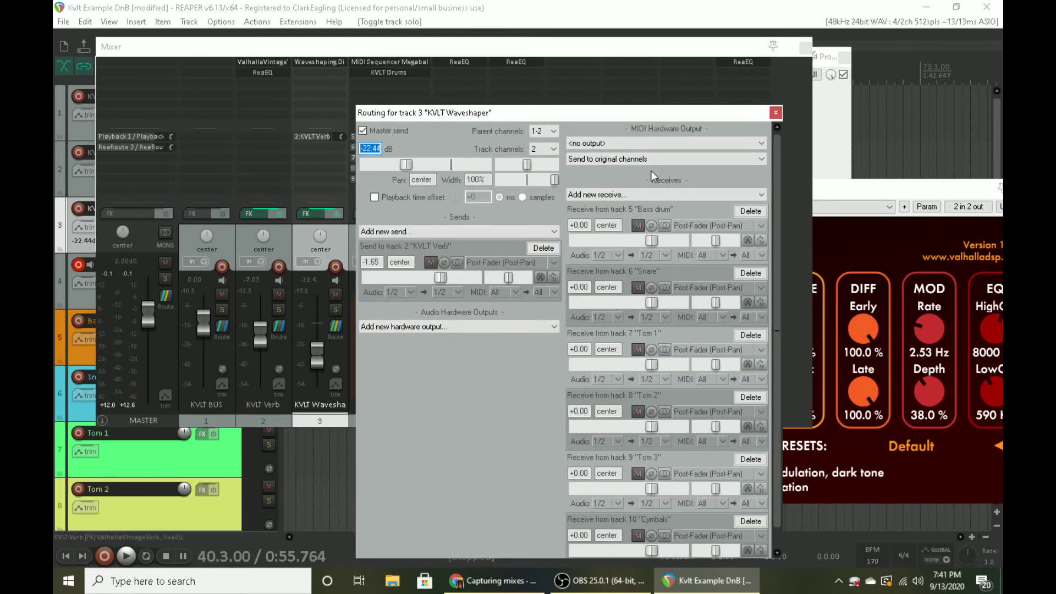
{"action": "left_click", "coordinate": [776, 113]}
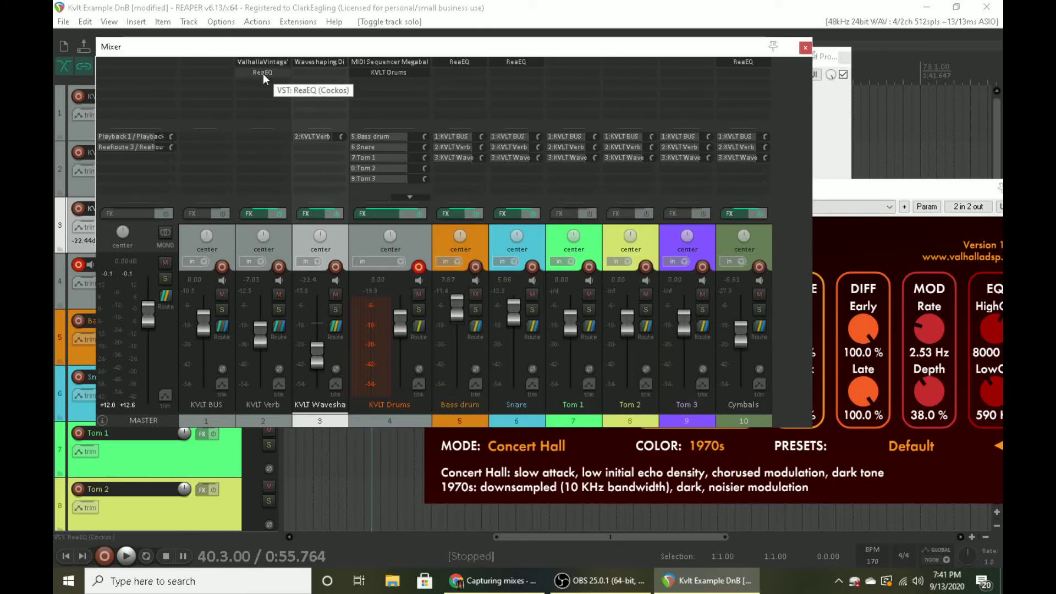
- Mute the Bass drum receive in KVLT Verb's routing and start playback
{"action": "left_click", "coordinate": [291, 243]}
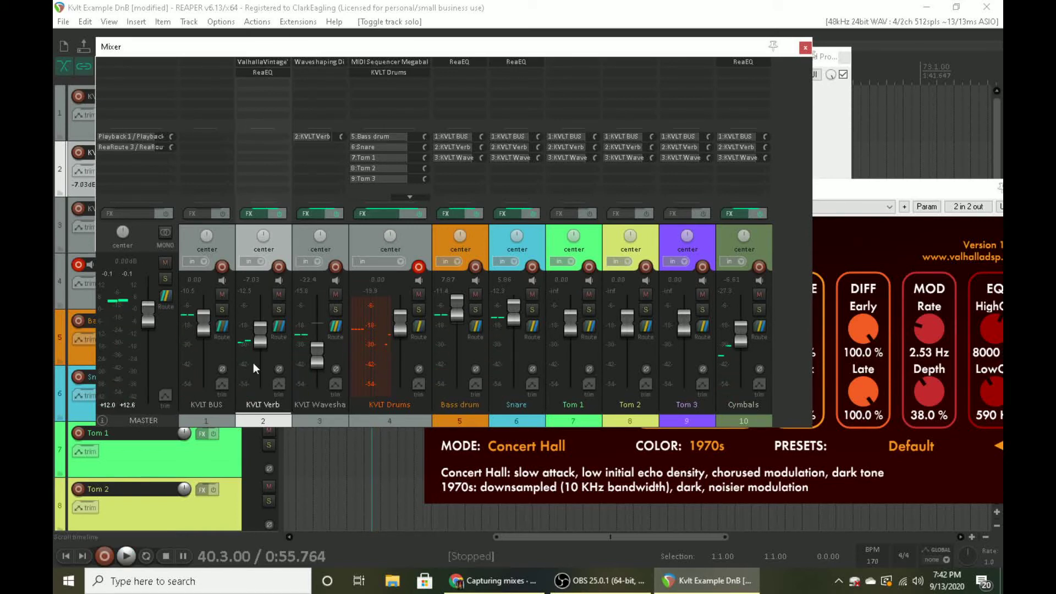
{"action": "left_click", "coordinate": [278, 327]}
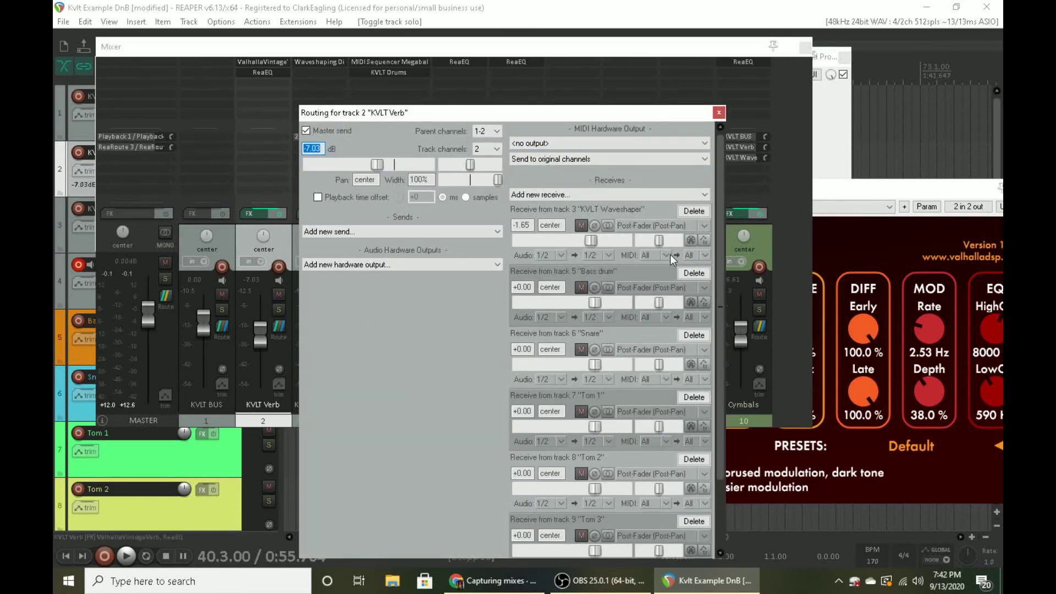
{"action": "left_click", "coordinate": [582, 288]}
{"action": "key", "text": "space"}
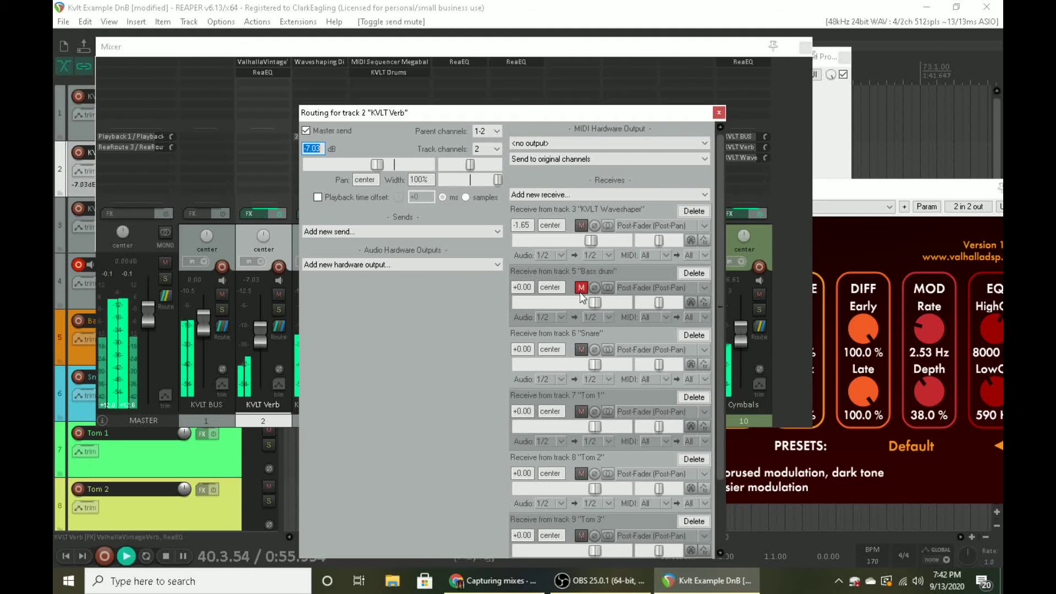
- Compare the soloed KVLT Verb with KVLT Waveshaper muted and unmuted, listen to the full mix, and stop playback
{"action": "left_click", "coordinate": [278, 313]}
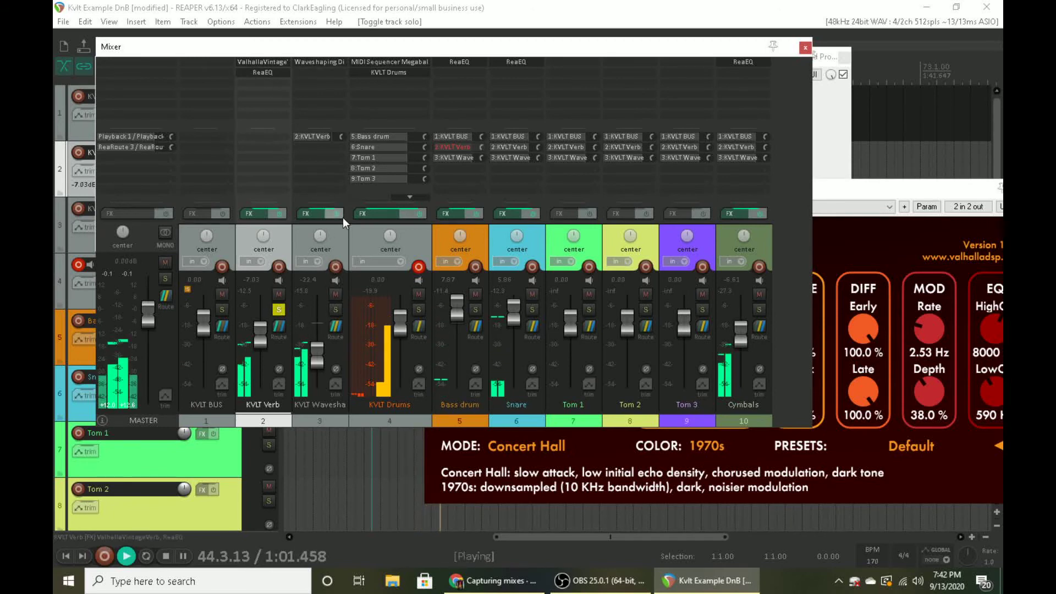
{"action": "left_click", "coordinate": [337, 293]}
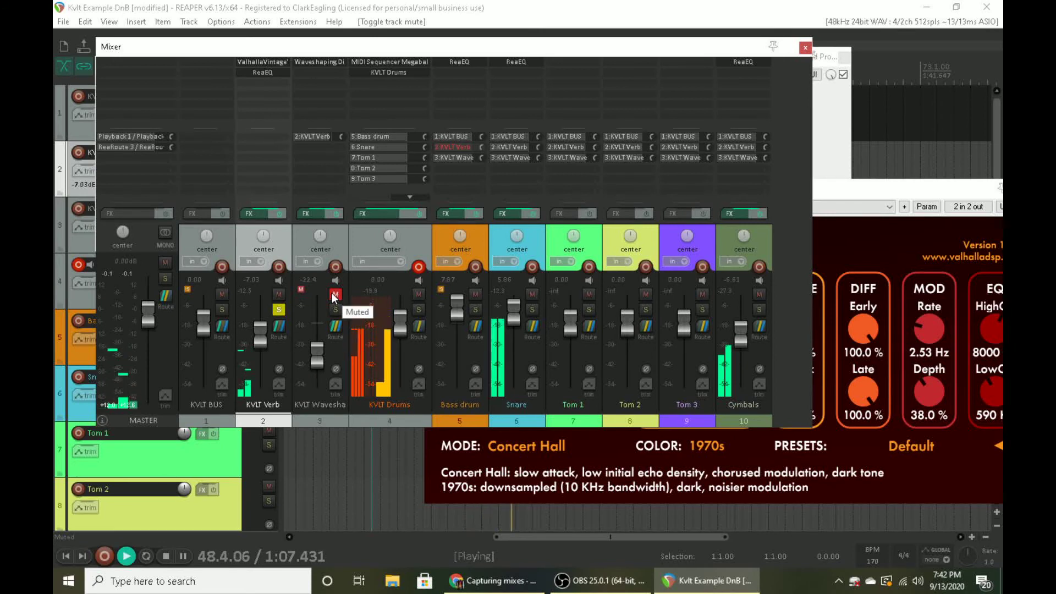
{"action": "left_click", "coordinate": [337, 292]}
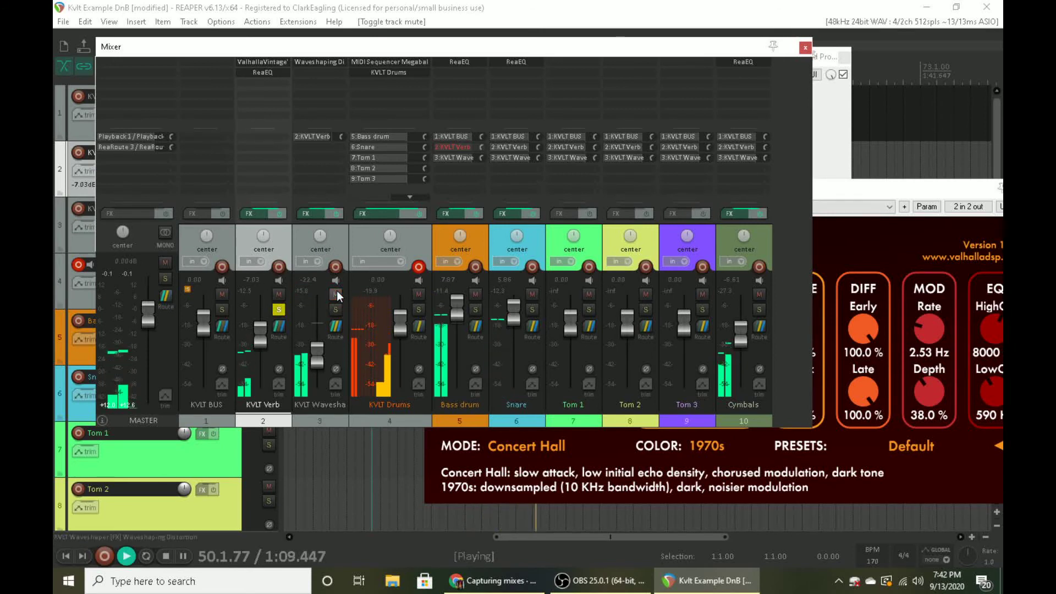
{"action": "left_click", "coordinate": [275, 309]}
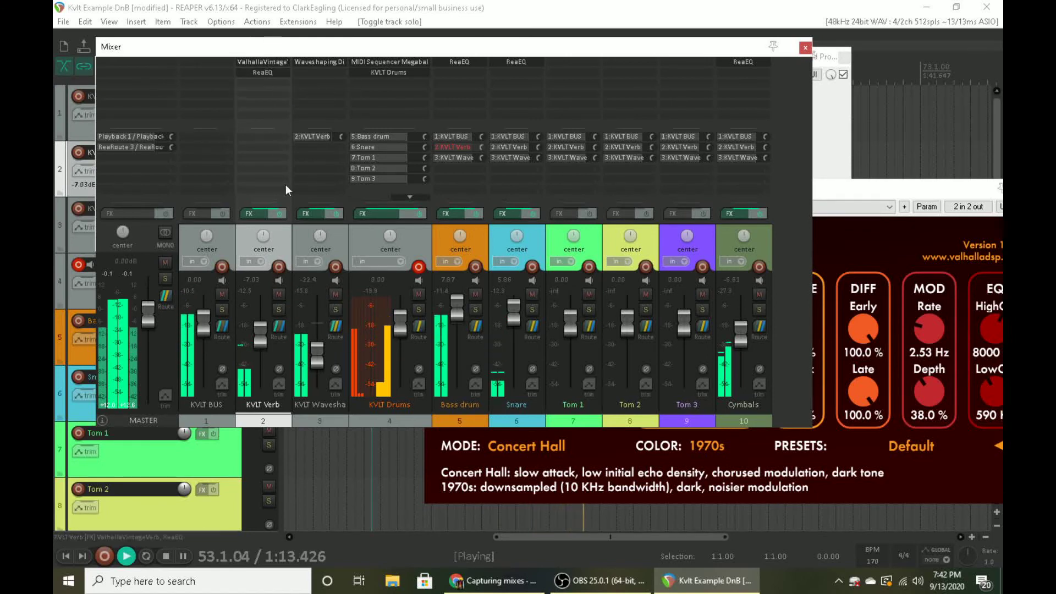
{"action": "key", "text": "space"}
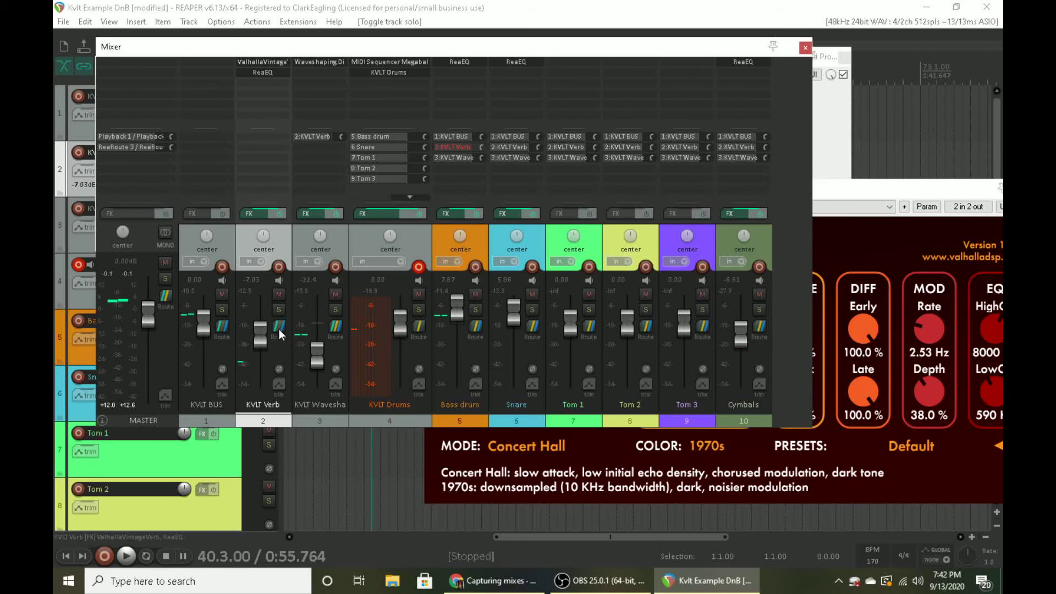
- Unmute KVLT Verb's receive from Bass drum, lower it to -12.35 dB, and audition KVLT Verb soloed and in the full mix
{"action": "left_click", "coordinate": [278, 327]}
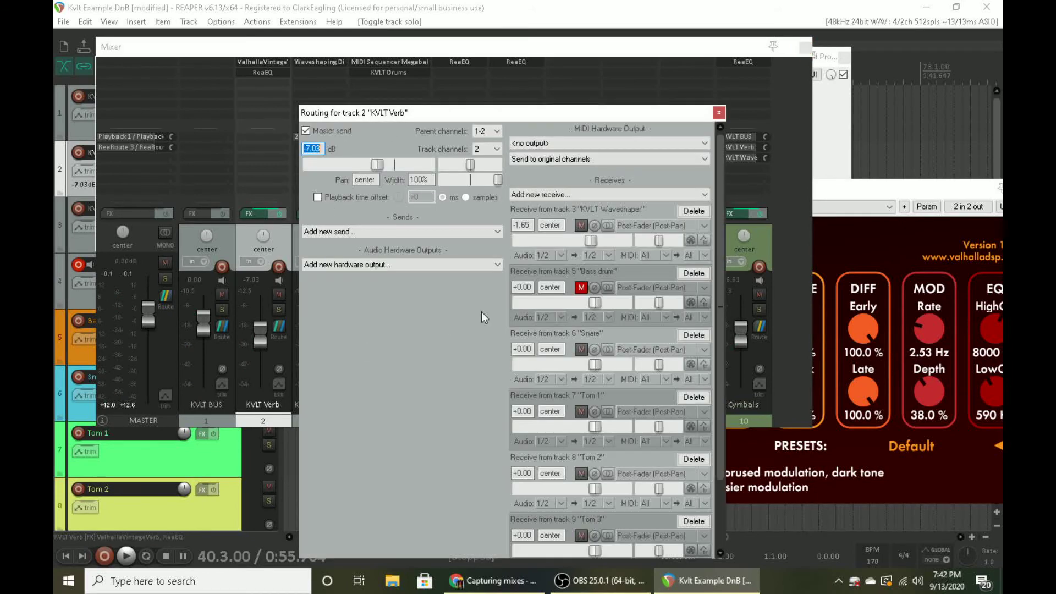
{"action": "mouse_move", "coordinate": [595, 303]}
{"action": "left_mouse_down"}
{"action": "mouse_move", "coordinate": [570, 316]}
{"action": "mouse_move", "coordinate": [578, 310]}
{"action": "left_mouse_up"}
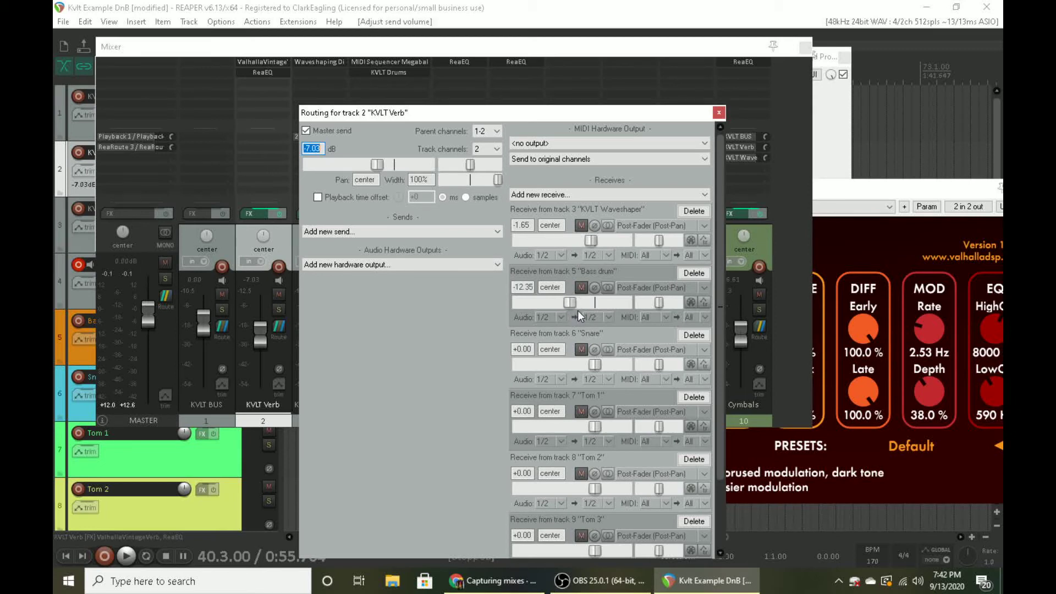
{"action": "left_click", "coordinate": [278, 310]}
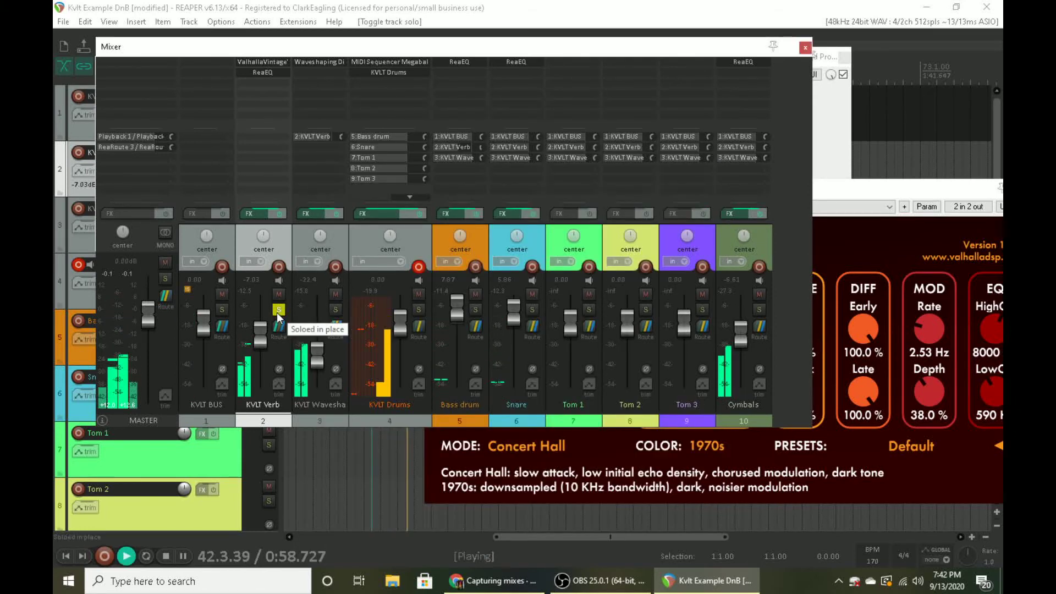
{"action": "left_click", "coordinate": [279, 310]}
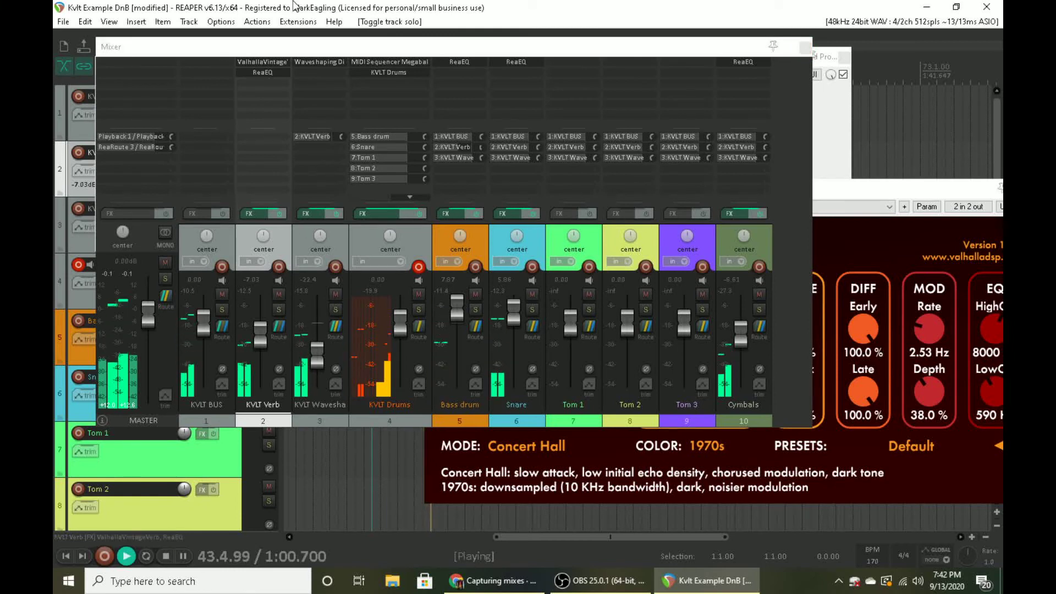
- Save the project and stop playback
{"action": "key", "text": "ctrl+s"}
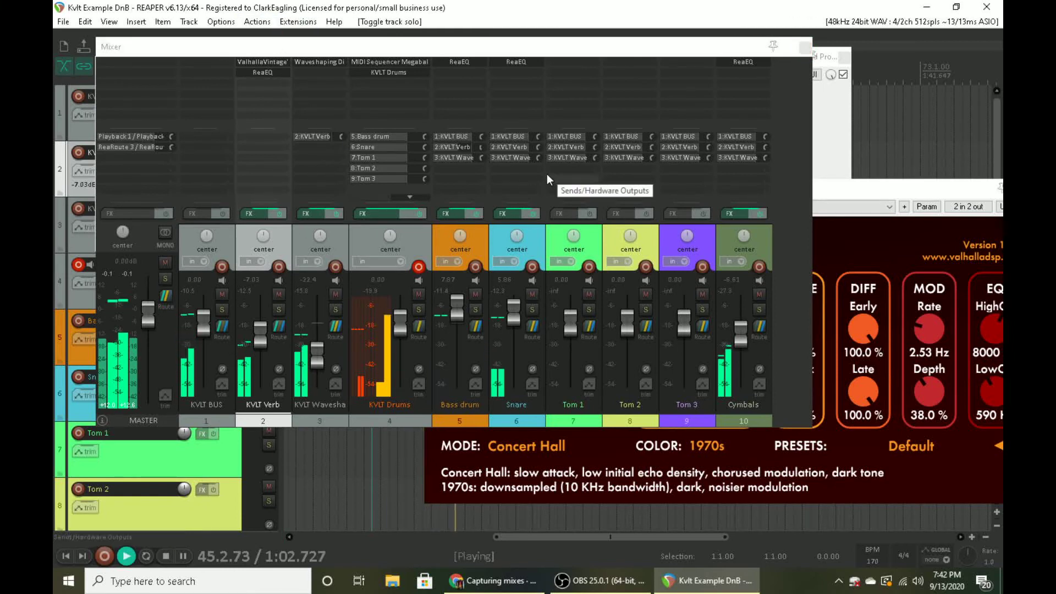
{"action": "key", "text": "space"}
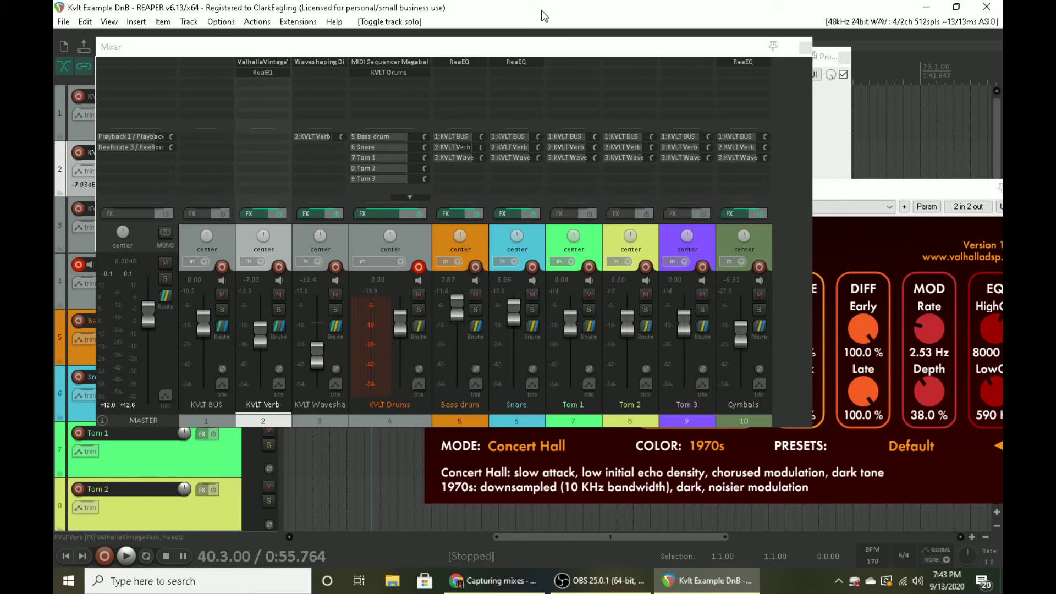
- Add the non-Automap TB_Barricade_CM (ToneBoosters) limiter to the master track
{"action": "key", "text": "ctrl+shift+f"}
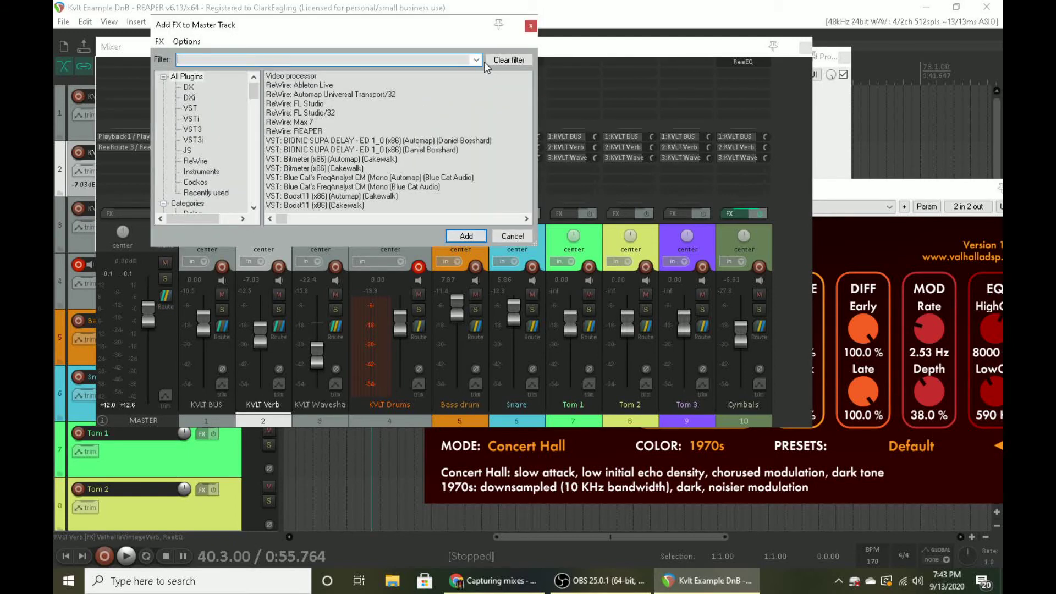
{"action": "type", "text": "barri"}
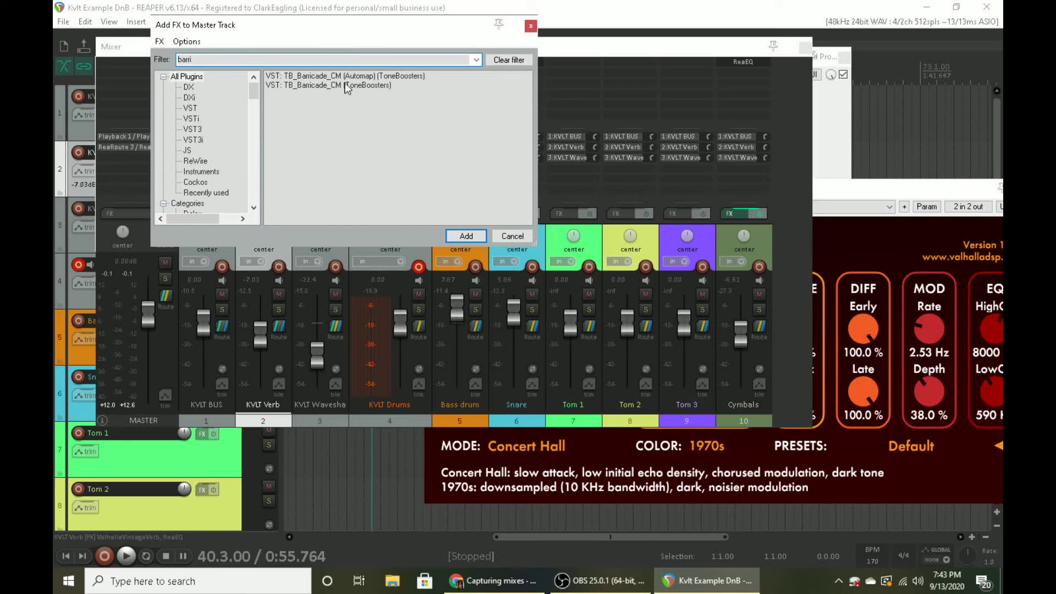
{"action": "double_click", "coordinate": [282, 85]}
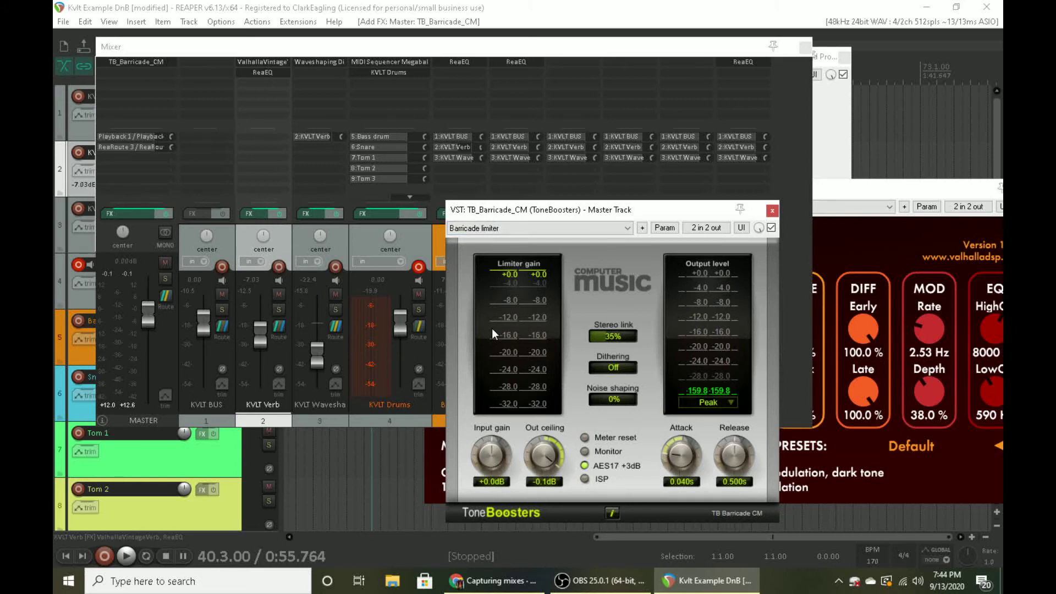
- Look through the limiter's presets without changing the preset, and enable ISP
{"action": "left_click", "coordinate": [495, 229]}
{"action": "left_click", "coordinate": [488, 237]}
{"action": "left_click", "coordinate": [584, 479]}
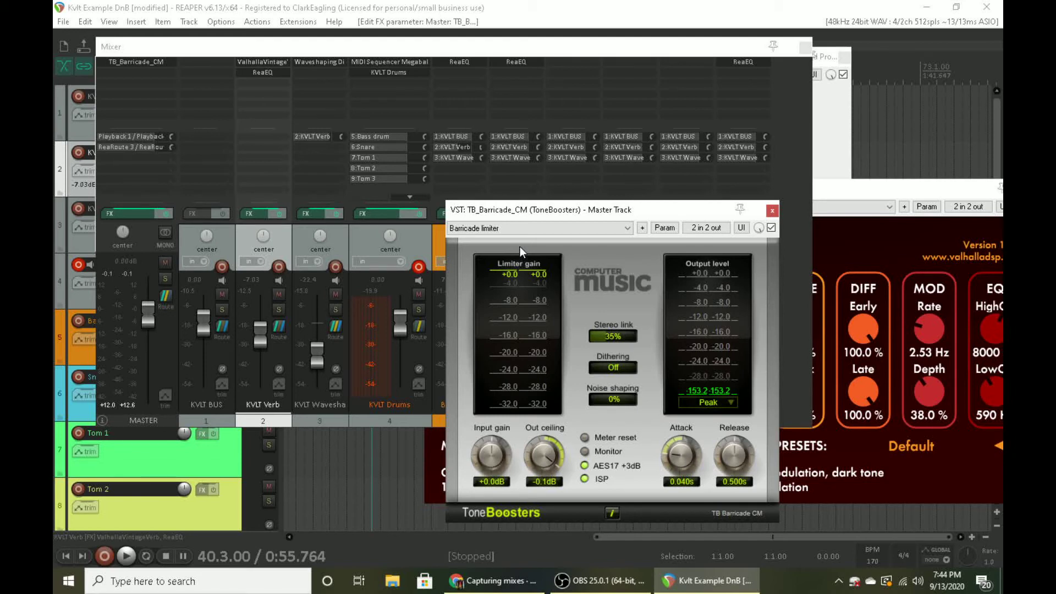
{"action": "left_click", "coordinate": [531, 229]}
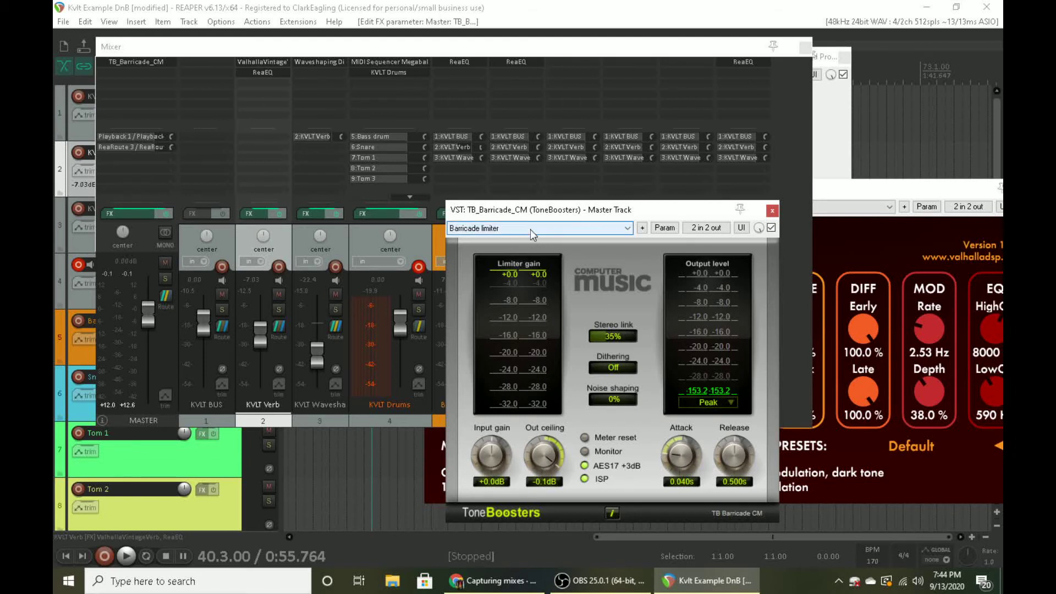
{"action": "left_click", "coordinate": [529, 228]}
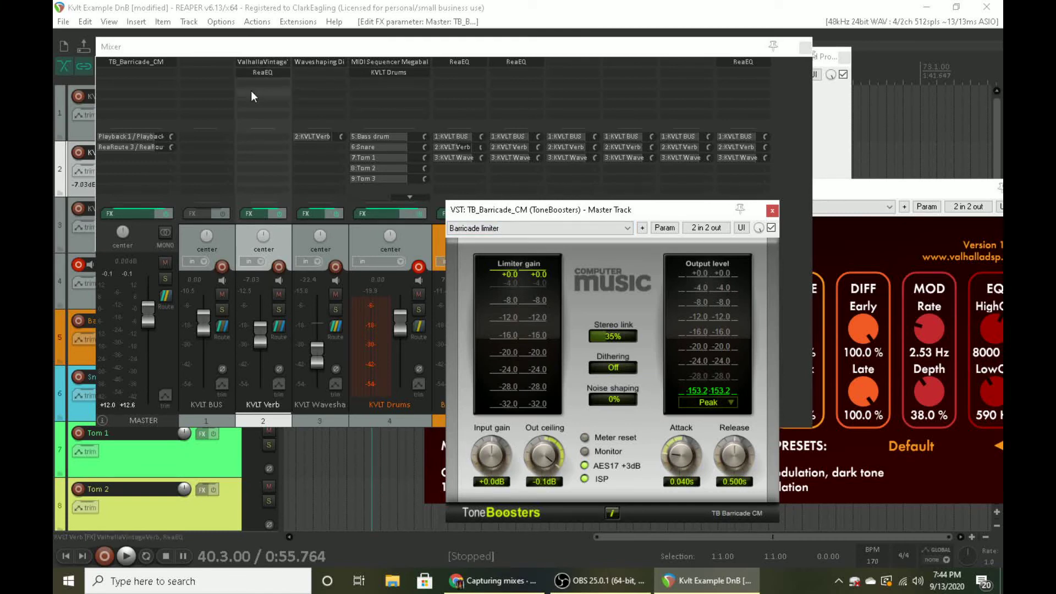
- Inspect the Waveshaping Distortion settings on KVLT Waveshaper and return to the master limiter
{"action": "left_click", "coordinate": [315, 61]}
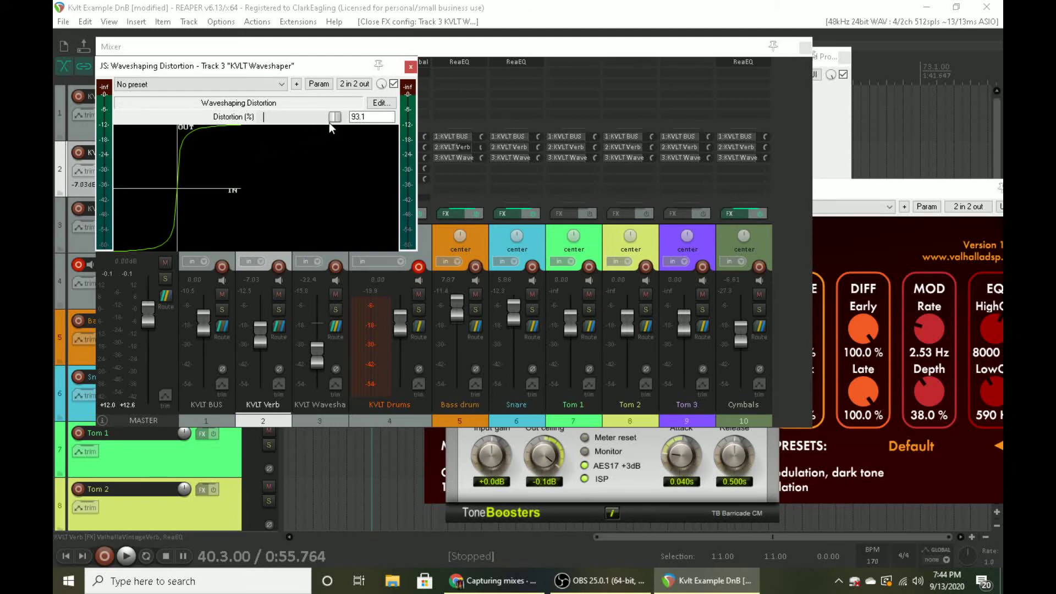
{"action": "left_click", "coordinate": [411, 67]}
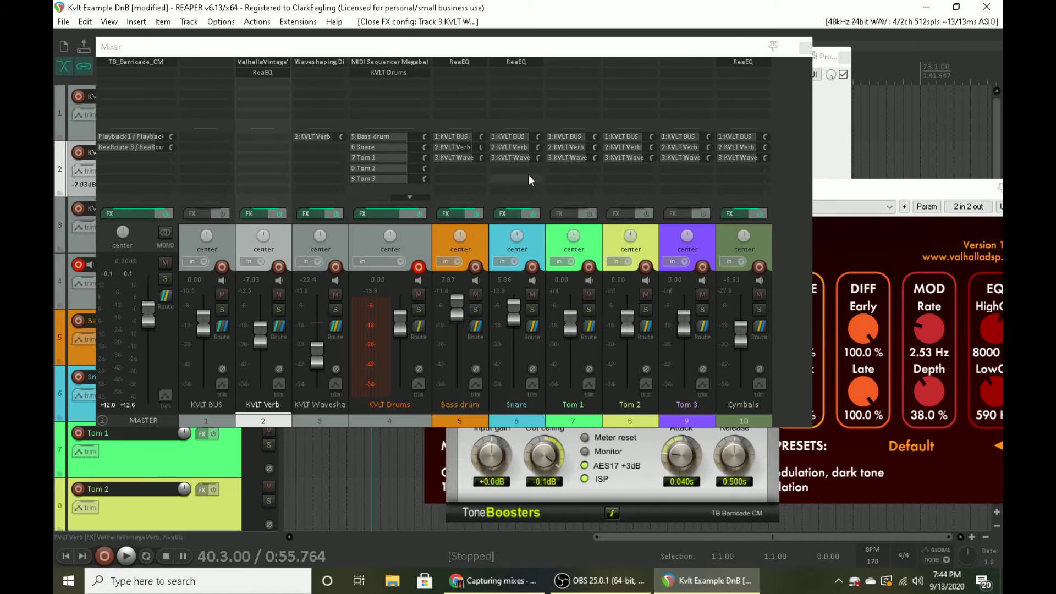
{"action": "left_click", "coordinate": [640, 453]}
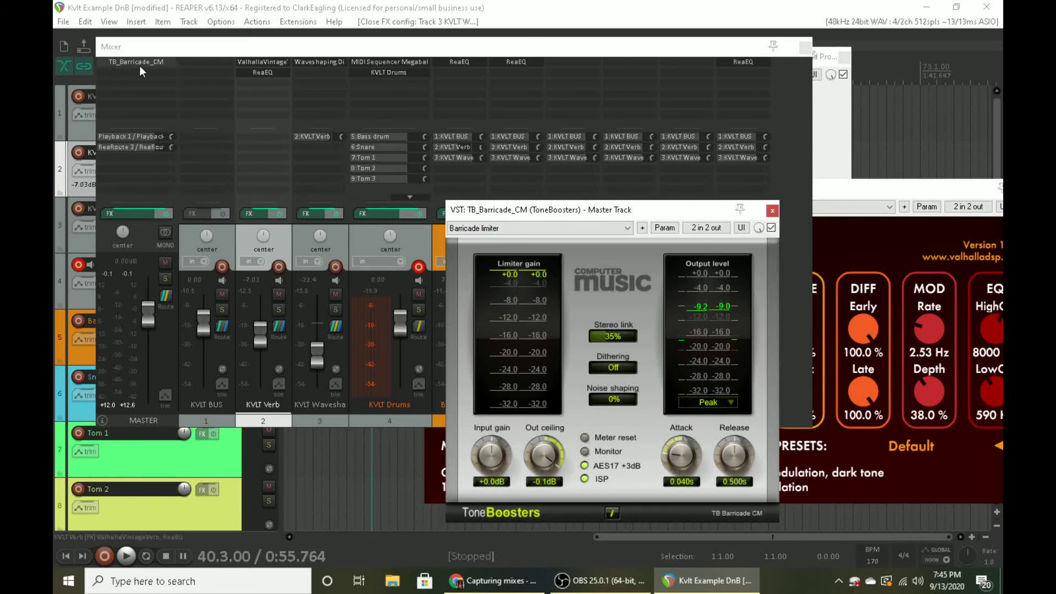
- Load the K-system DVD master preset in the master limiter and audition it briefly
{"action": "left_click", "coordinate": [495, 227]}
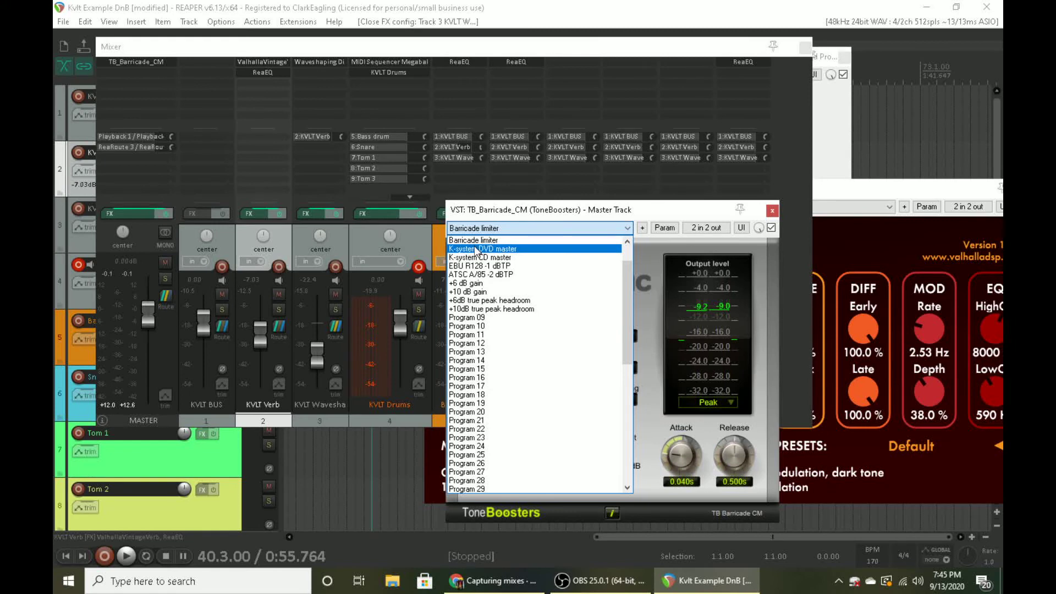
{"action": "left_click", "coordinate": [476, 250]}
{"action": "key", "text": "space"}
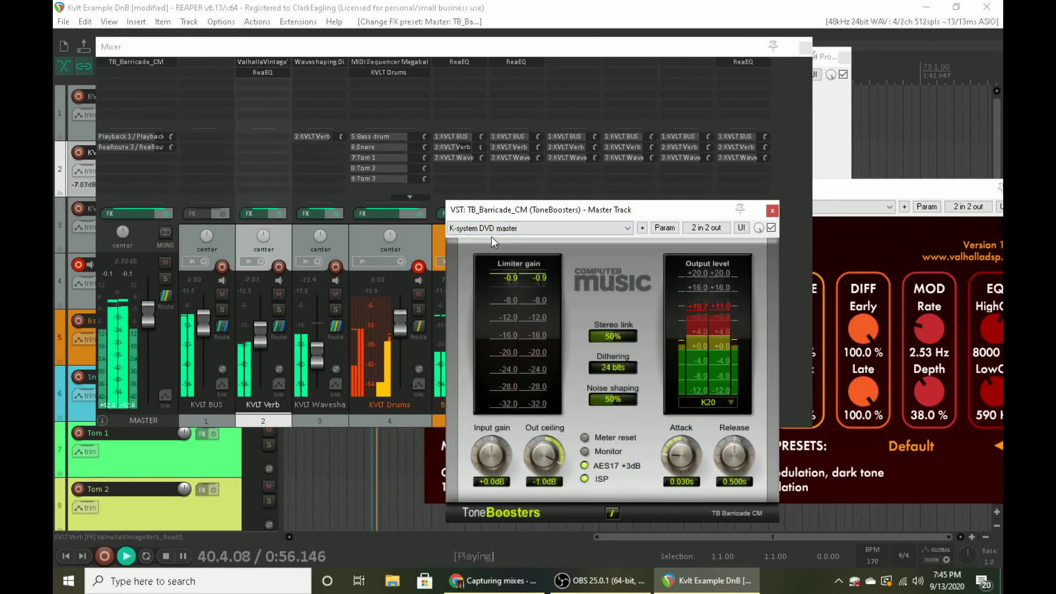
{"action": "key", "text": "space"}
- Raise the master limiter's input gain to +12.2 dB while listening to the drums, and stop playback
{"action": "left_click_drag", "start_coordinate": [495, 458], "coordinate": [500, 437]}
{"action": "key", "text": "space"}
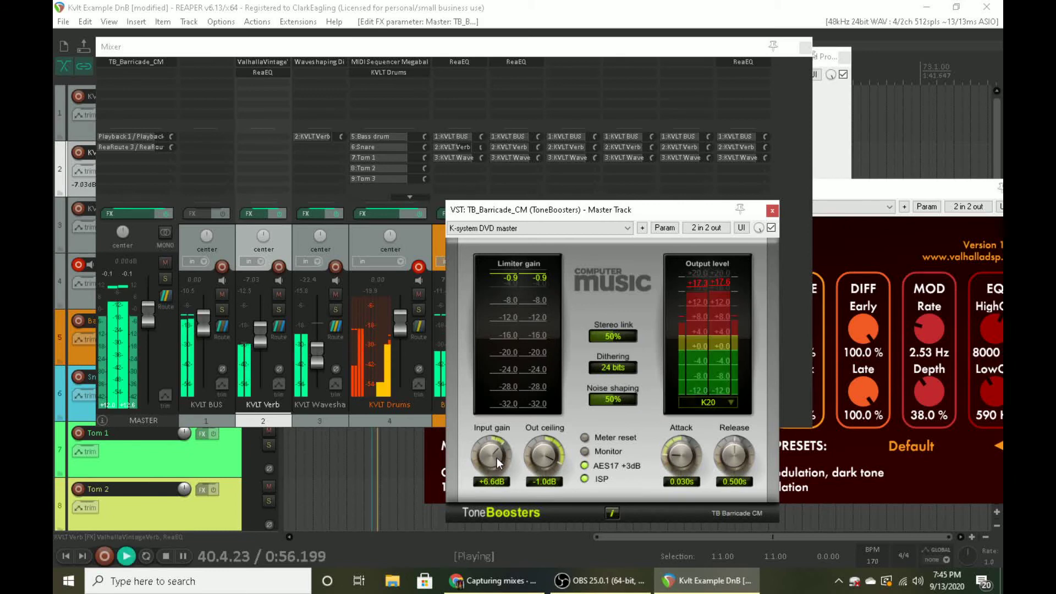
{"action": "left_click_drag", "start_coordinate": [497, 457], "coordinate": [508, 455]}
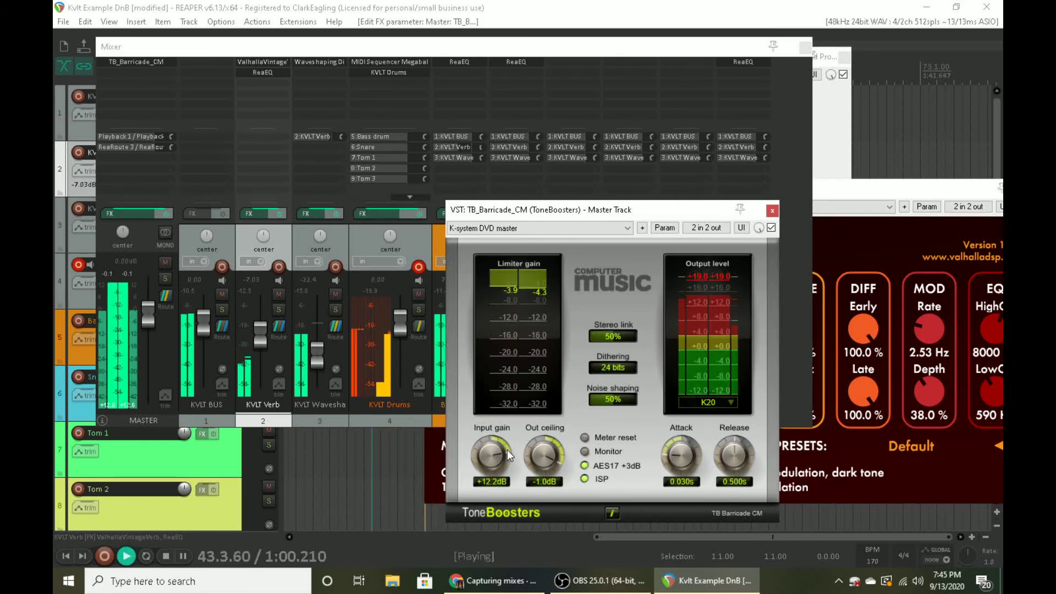
{"action": "key", "text": "space"}
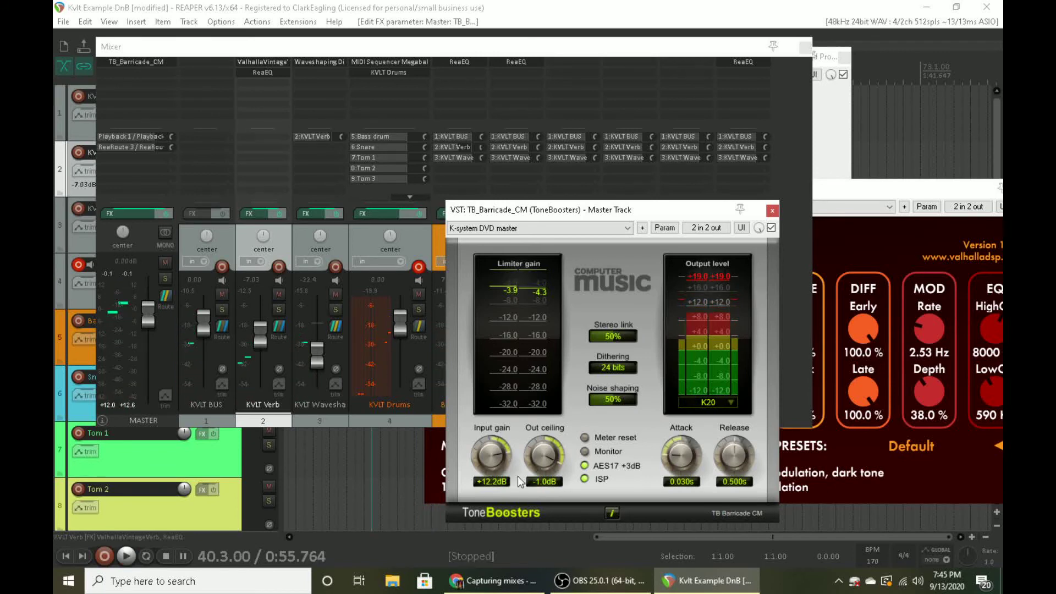
{"action": "left_click", "coordinate": [589, 589]}
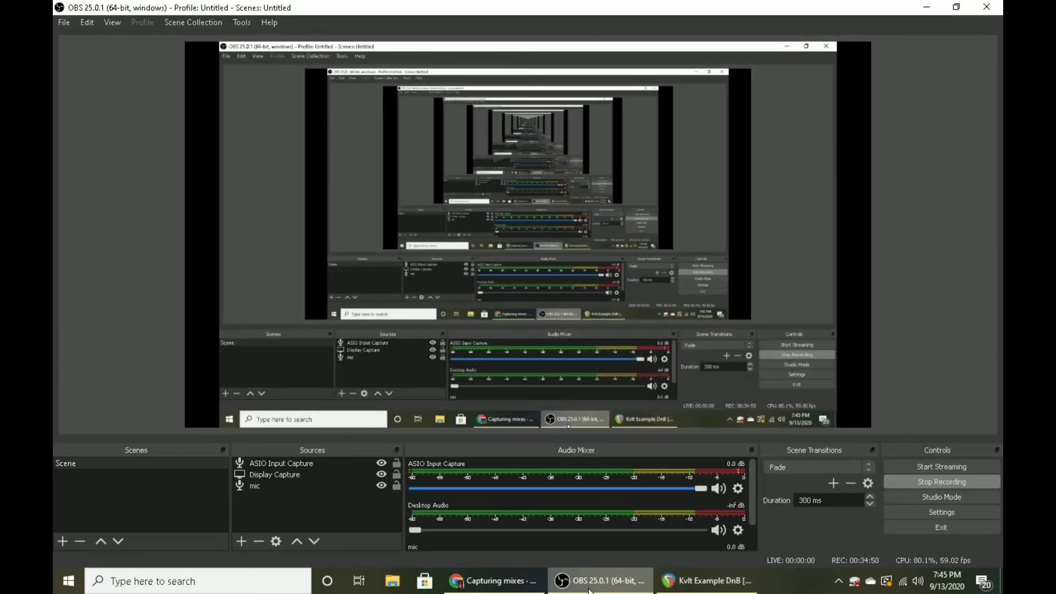
{"action": "left_click", "coordinate": [588, 589]}
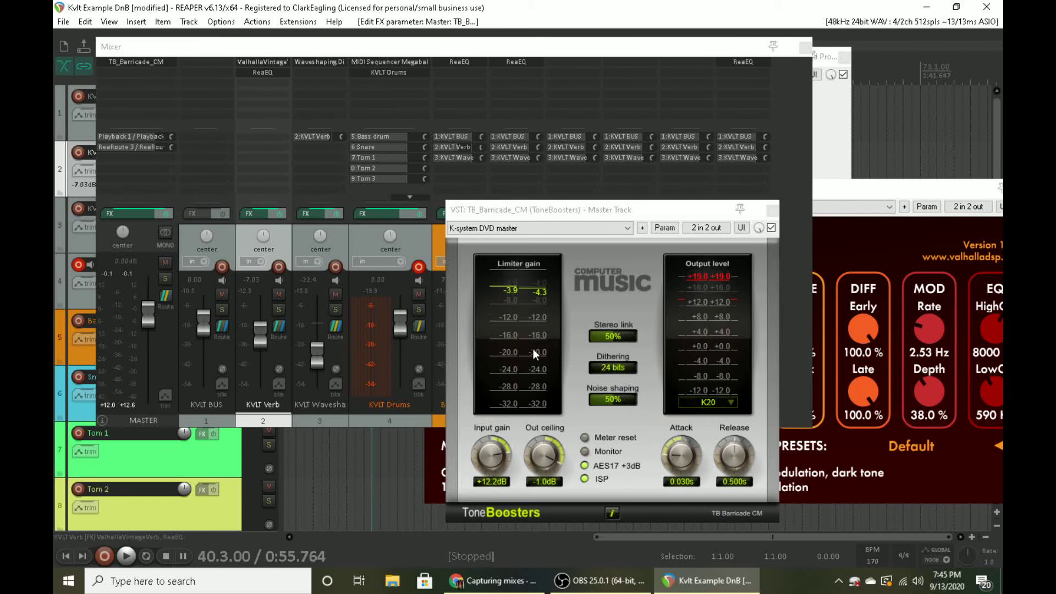
- Set the master limiter's input gain to +8.8 dB and stereo link to 35%, audition the drums briefly, and close the limiter
{"action": "left_click", "coordinate": [153, 319]}
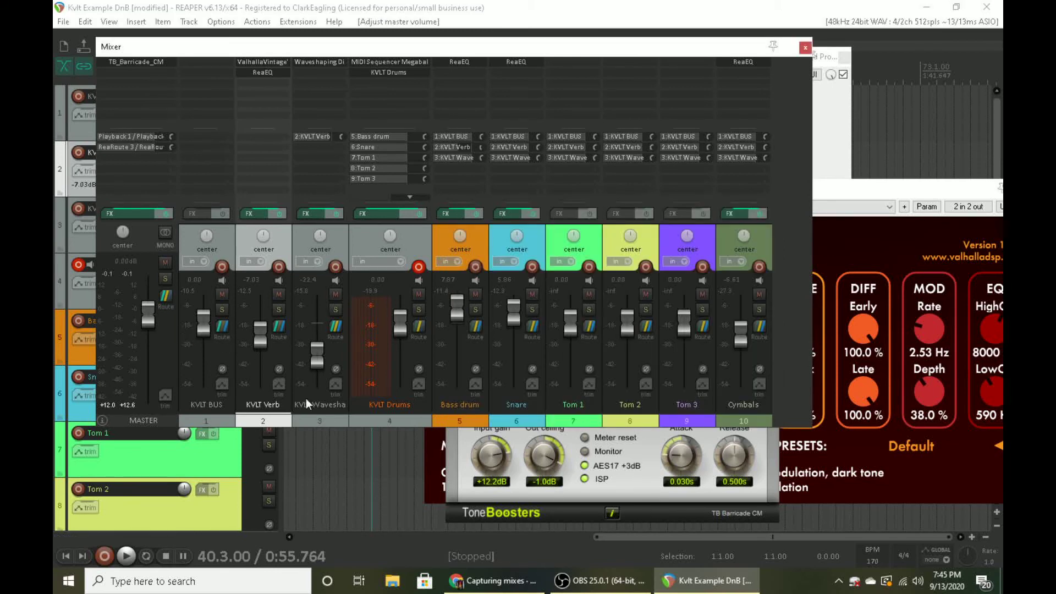
{"action": "left_click", "coordinate": [623, 494]}
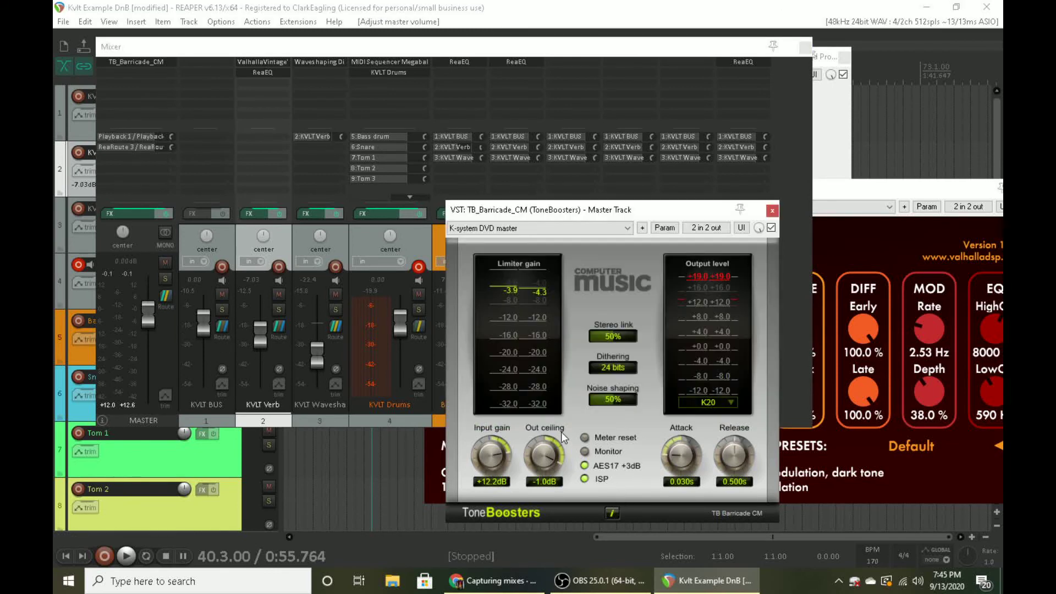
{"action": "left_click_drag", "start_coordinate": [492, 446], "coordinate": [493, 464]}
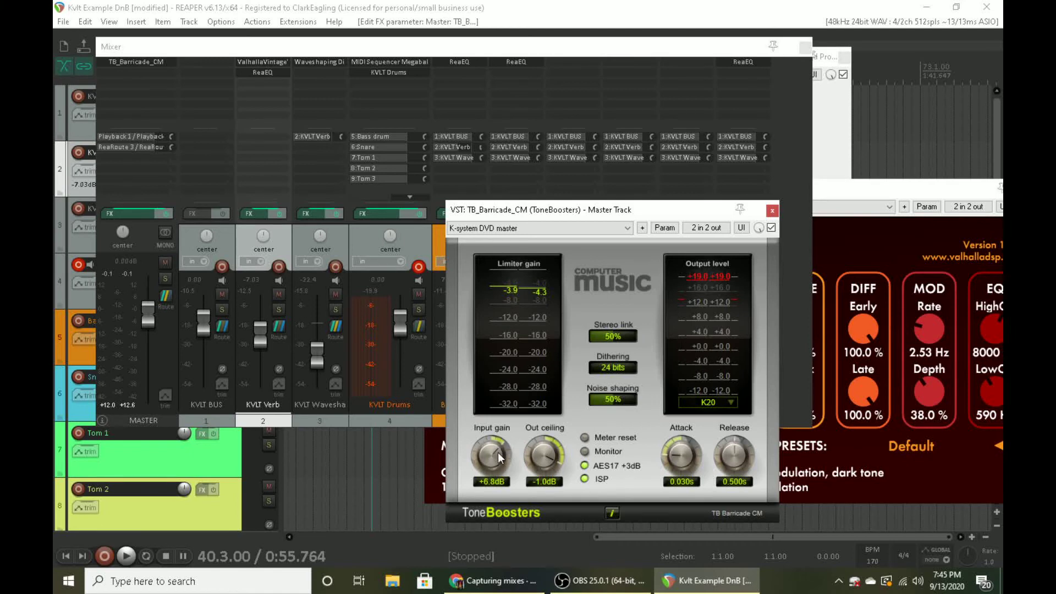
{"action": "left_click_drag", "start_coordinate": [493, 456], "coordinate": [501, 452]}
{"action": "left_click_drag", "start_coordinate": [611, 336], "coordinate": [607, 398]}
{"action": "left_click", "coordinate": [699, 276]}
{"action": "key", "text": "space"}
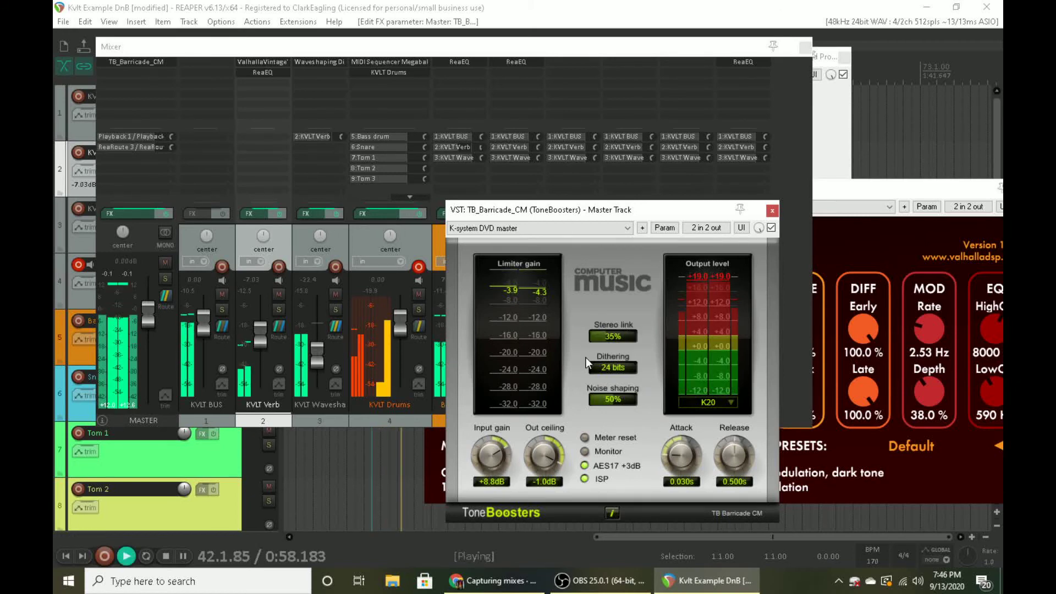
{"action": "key", "text": "space"}
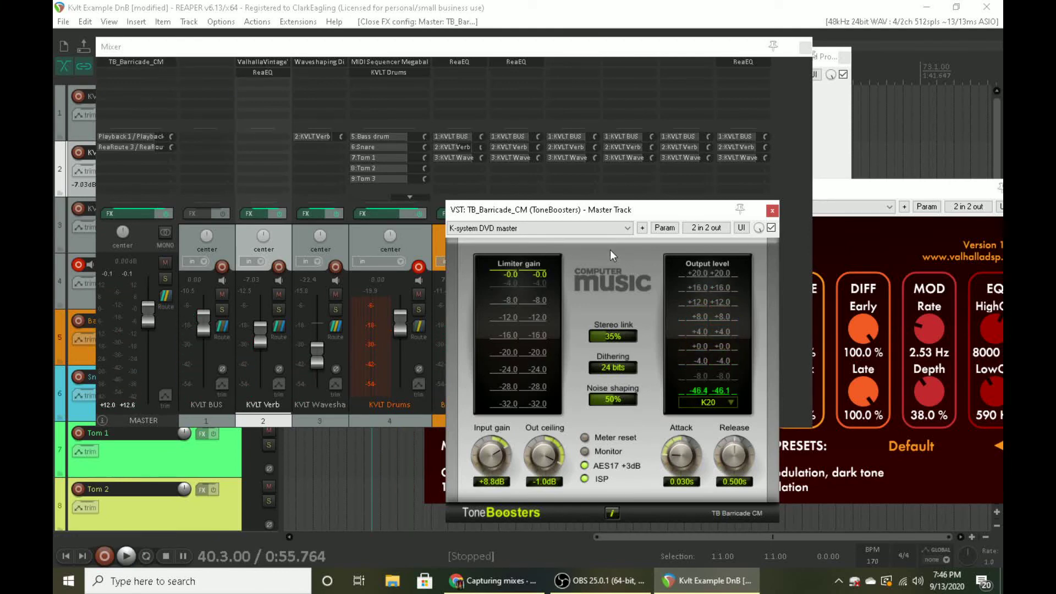
{"action": "left_click", "coordinate": [772, 212]}
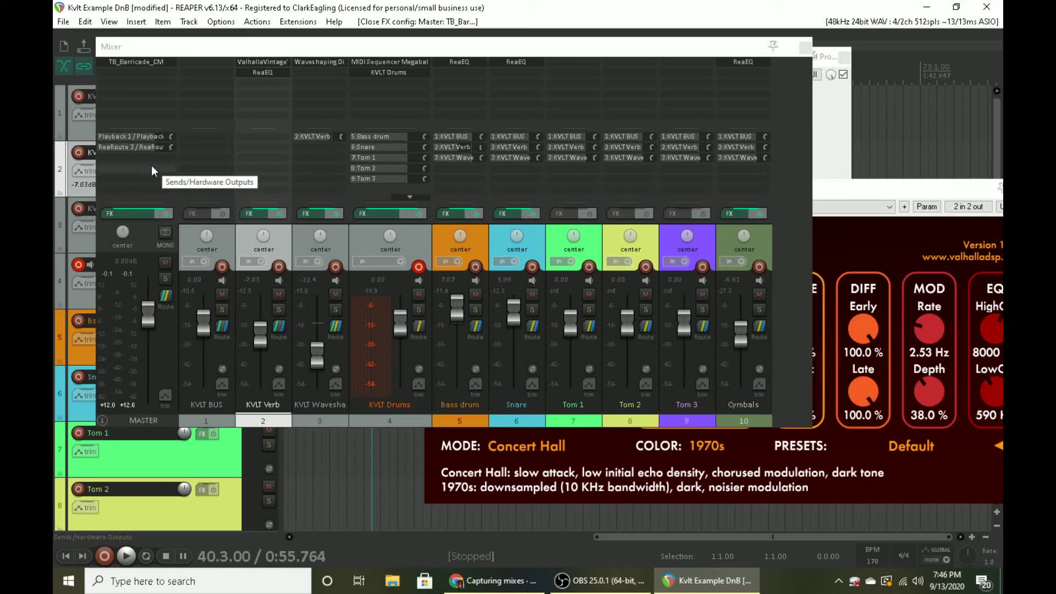
- Lower the master track's volume to -14.7 dB while playing the drums
{"action": "left_click", "coordinate": [137, 63]}
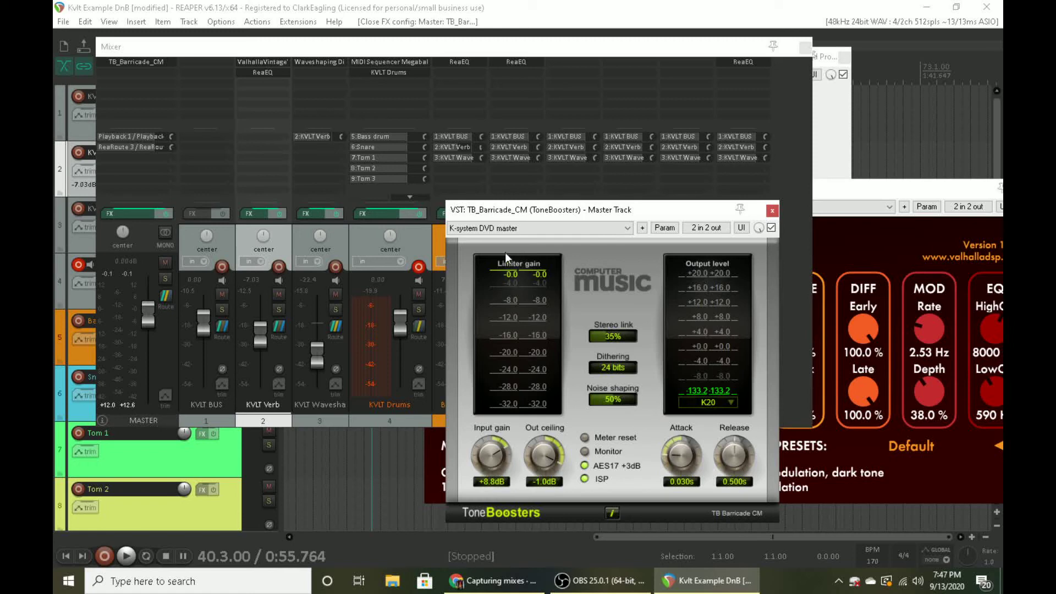
{"action": "left_click_drag", "start_coordinate": [147, 314], "coordinate": [147, 334]}
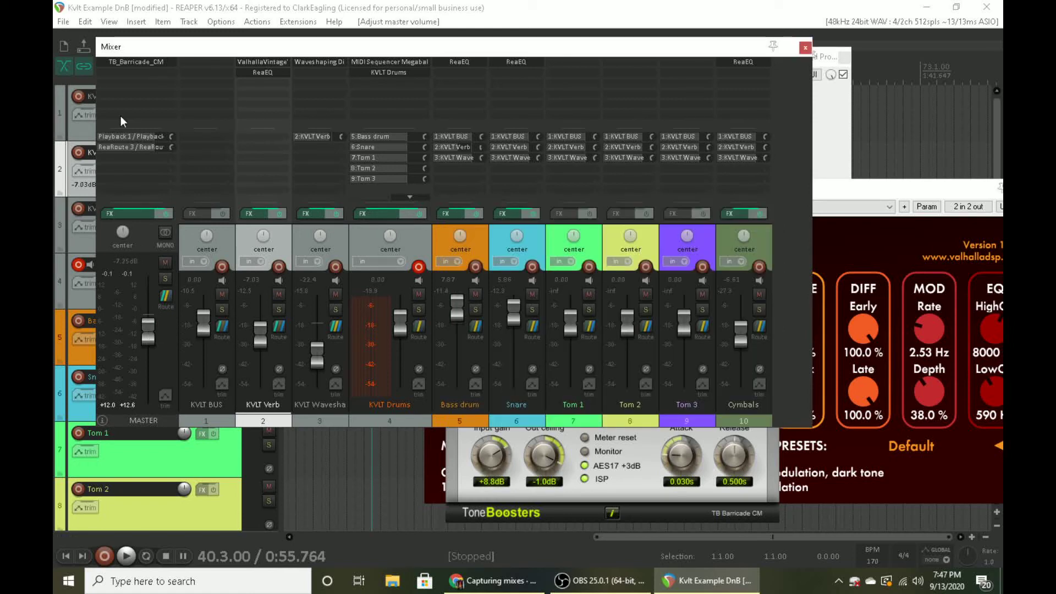
{"action": "key", "text": "space"}
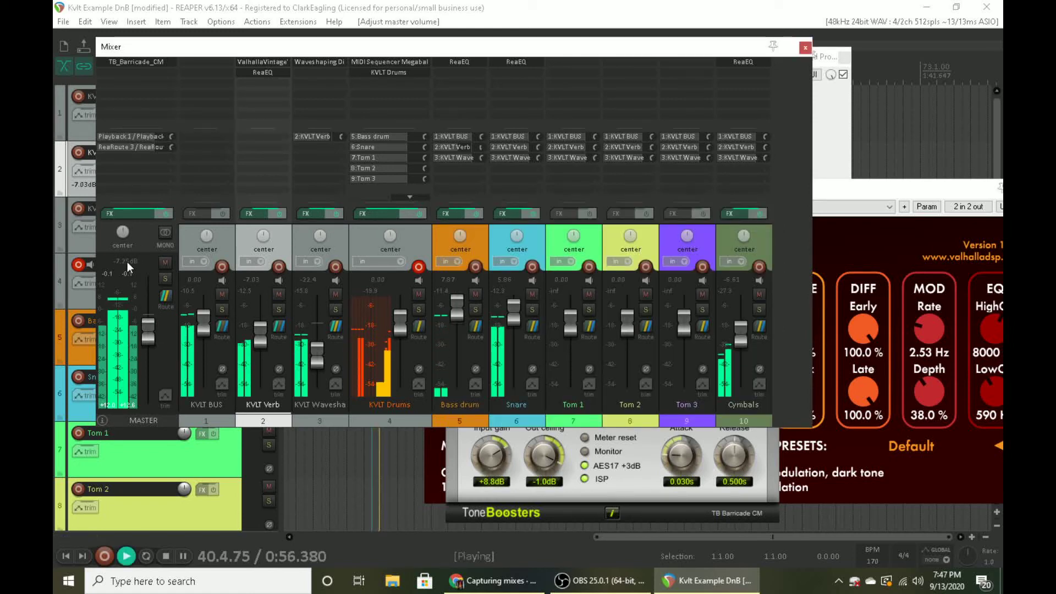
{"action": "left_click_drag", "start_coordinate": [149, 338], "coordinate": [148, 348]}
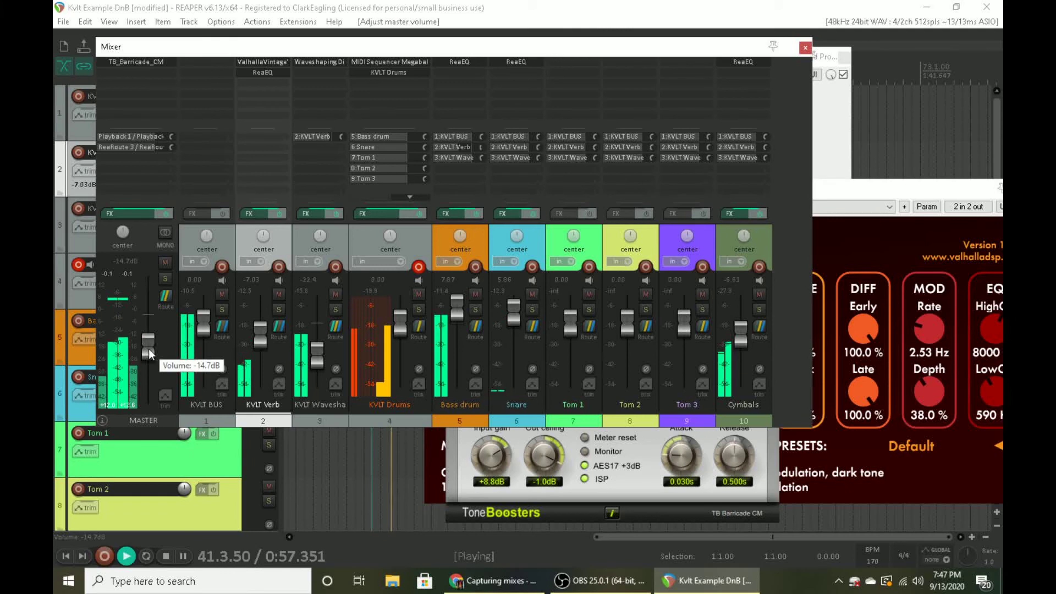
- Compare the playing drums with the master limiter bypassed and active
{"action": "left_click", "coordinate": [141, 60]}
{"action": "left_click", "coordinate": [142, 65]}
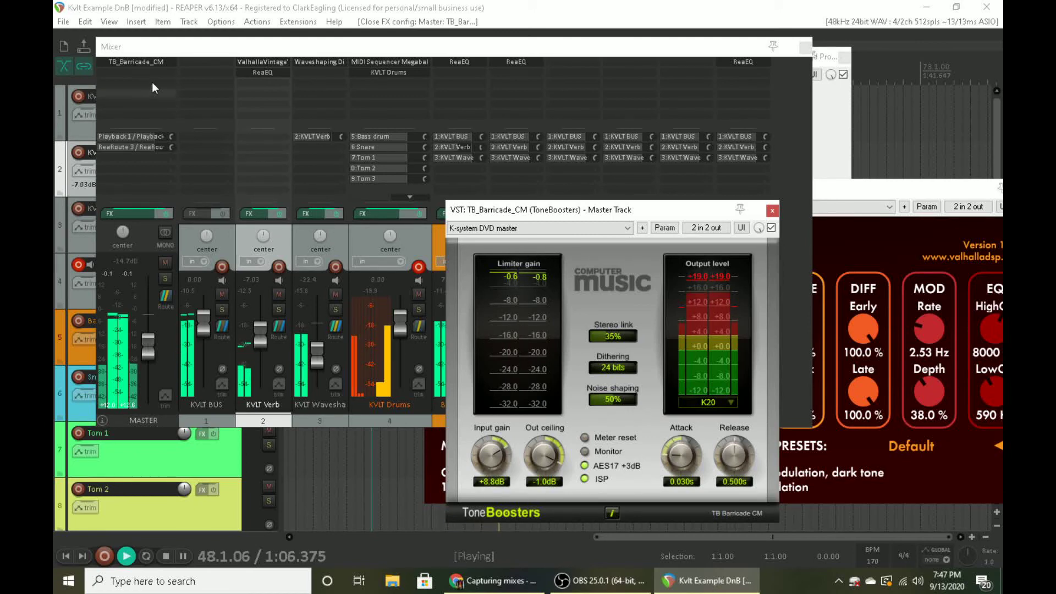
{"action": "left_click", "coordinate": [144, 65], "text": "shift"}
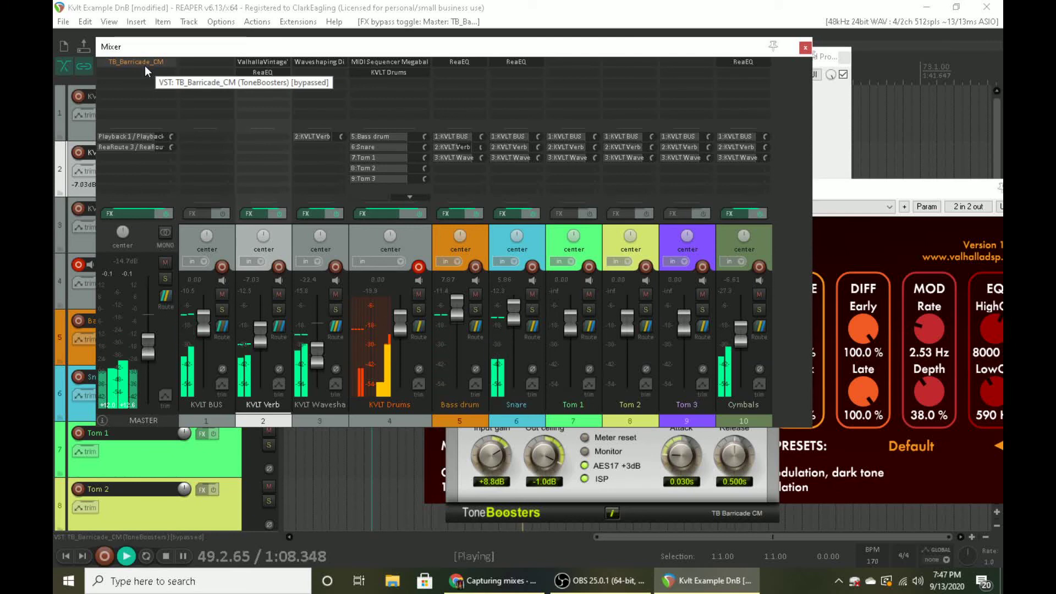
{"action": "left_click", "coordinate": [144, 65], "text": "shift"}
{"action": "left_click", "coordinate": [145, 65]}
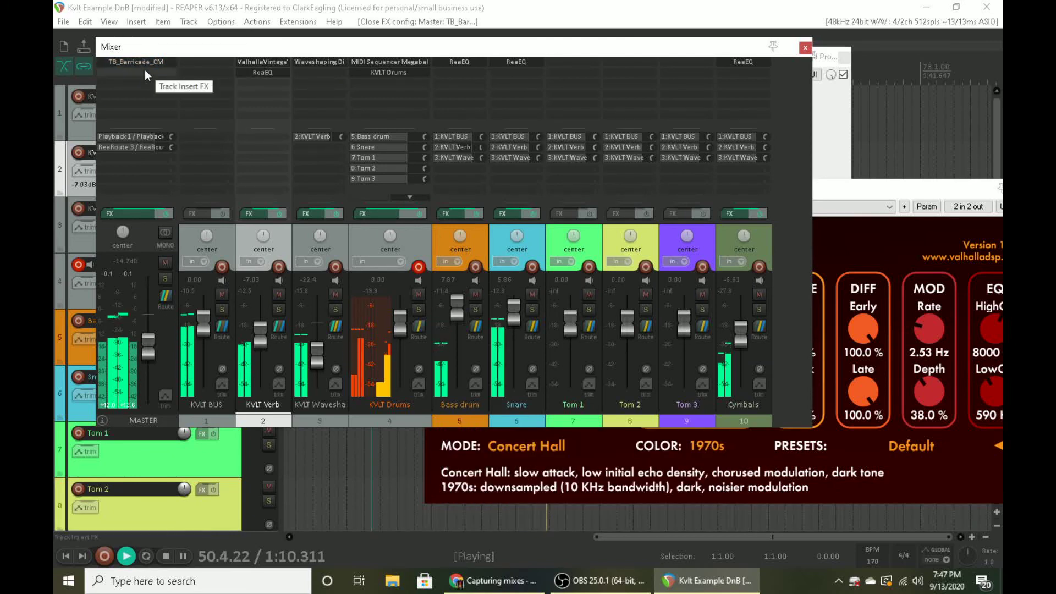
- Push the master limiter's input gain to +20.0 dB while listening, and stop playback
{"action": "left_click", "coordinate": [150, 66]}
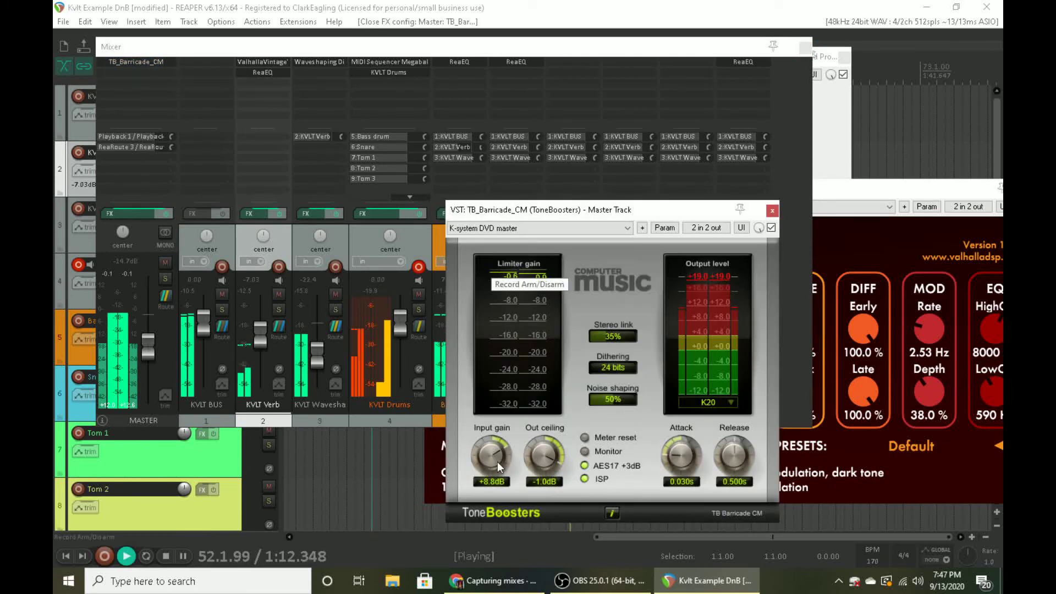
{"action": "mouse_move", "coordinate": [493, 447]}
{"action": "left_mouse_down"}
{"action": "mouse_move", "coordinate": [504, 435]}
{"action": "mouse_move", "coordinate": [505, 443]}
{"action": "mouse_move", "coordinate": [490, 453]}
{"action": "mouse_move", "coordinate": [494, 440]}
{"action": "left_mouse_up"}
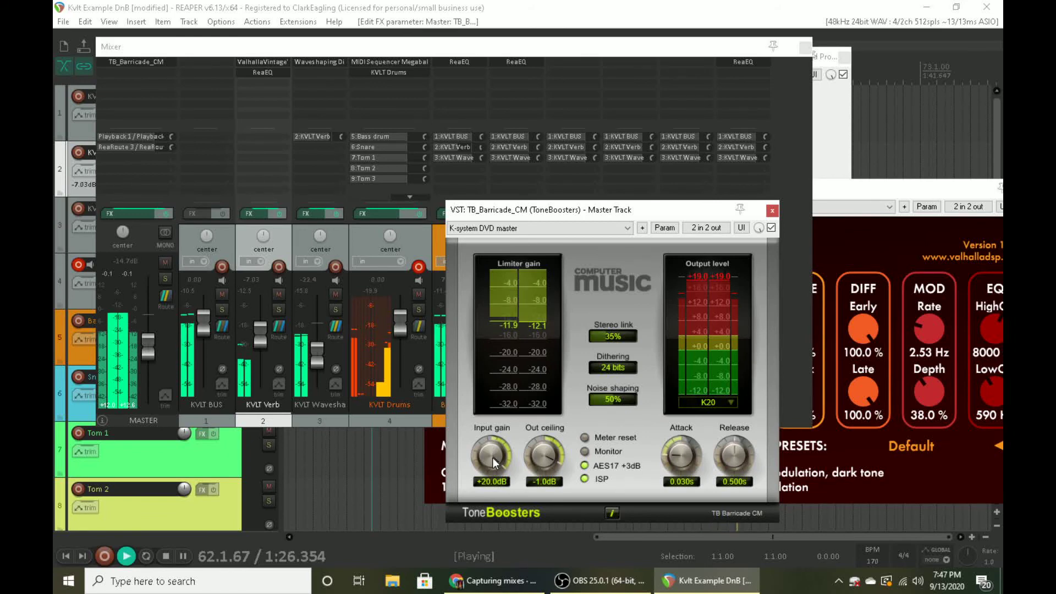
{"action": "key", "text": "space"}
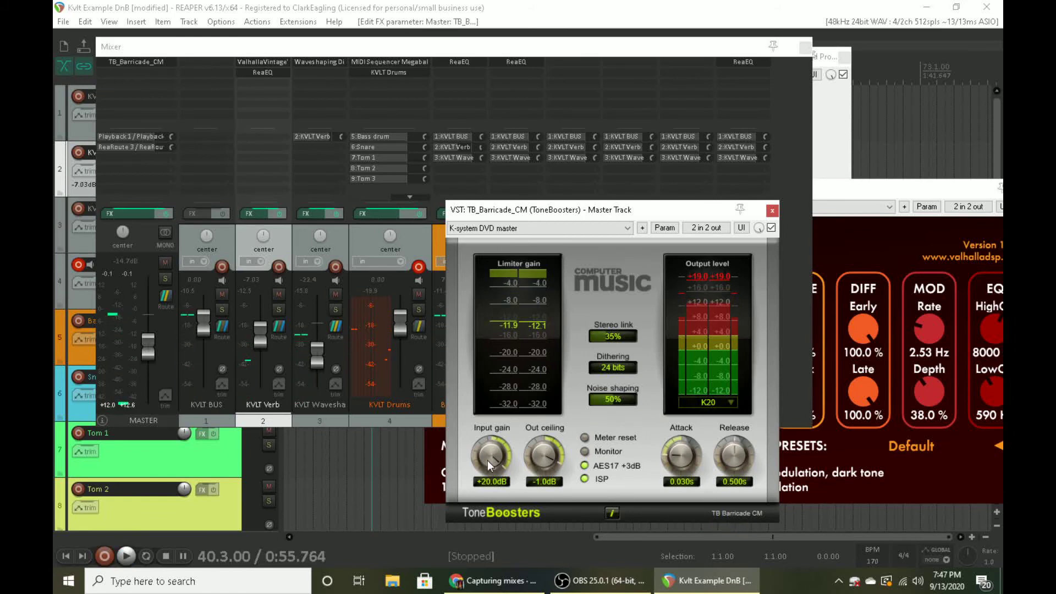
- Try the master limiter's input gain at +7.6 dB and at +8.4 dB, auditioning the drums with each setting
{"action": "left_click_drag", "start_coordinate": [487, 461], "coordinate": [473, 486]}
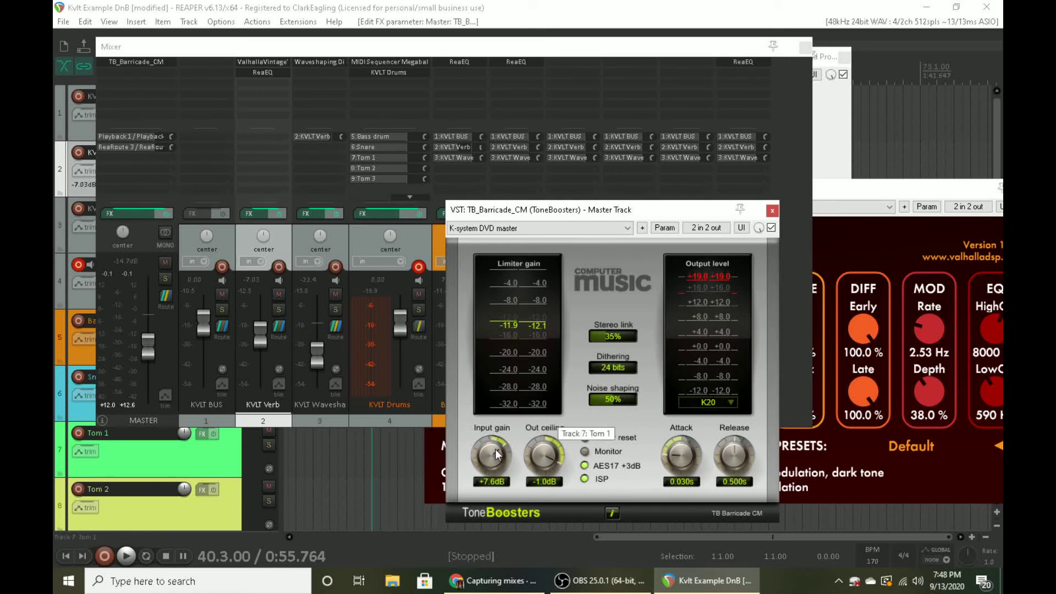
{"action": "key", "text": "space"}
{"action": "key", "text": "space"}
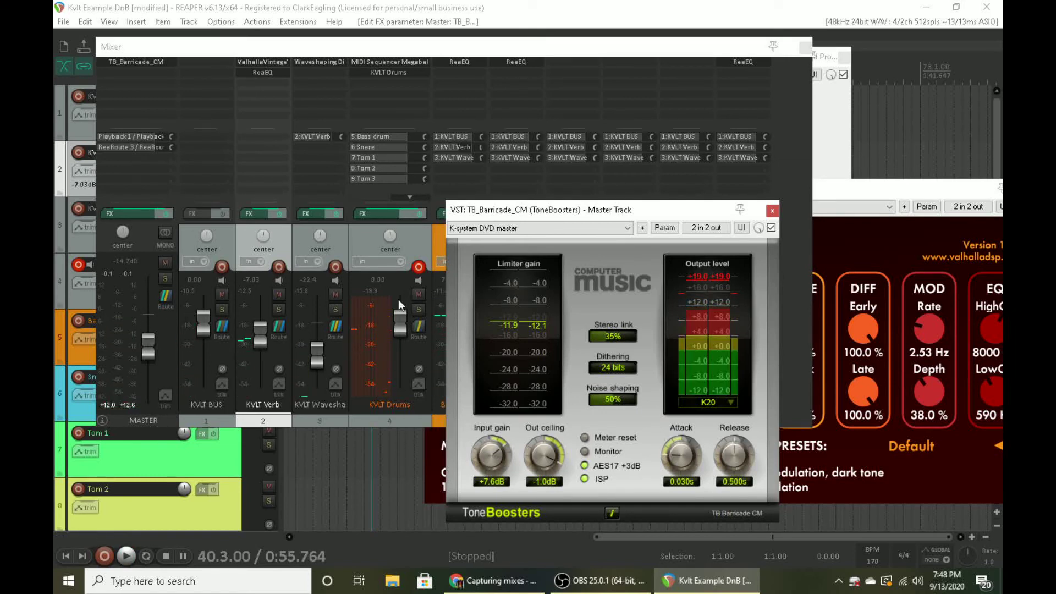
{"action": "left_click_drag", "start_coordinate": [489, 447], "coordinate": [490, 444]}
{"action": "key", "text": "space"}
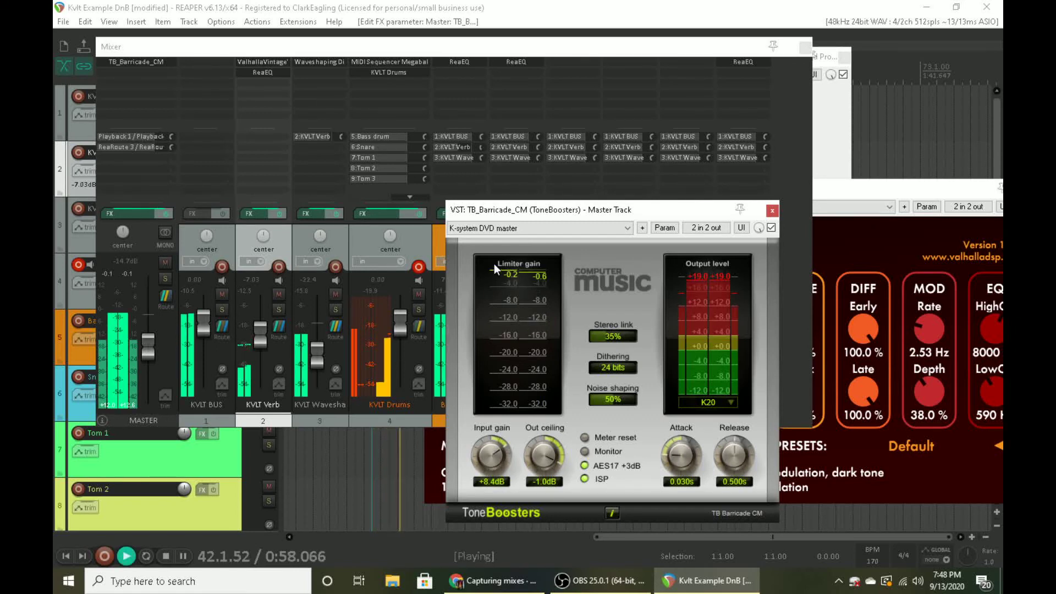
{"action": "key", "text": "space"}
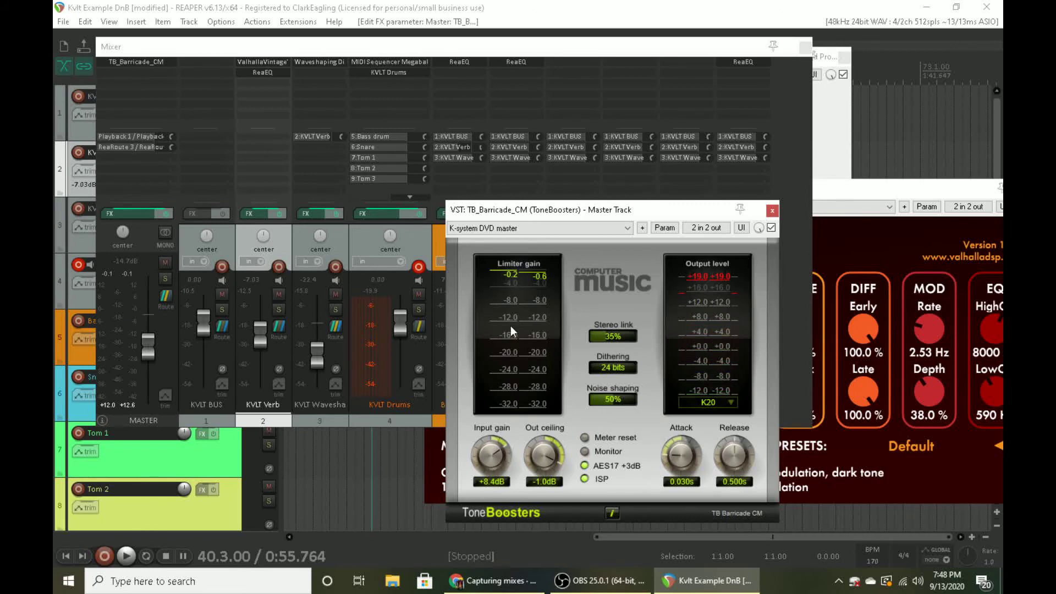
- Lower the master limiter's input gain to +4.0 dB and close the limiter
{"action": "key", "text": "space"}
{"action": "key", "text": "space"}
{"action": "left_click_drag", "start_coordinate": [511, 457], "coordinate": [493, 474]}
{"action": "left_click", "coordinate": [772, 210]}
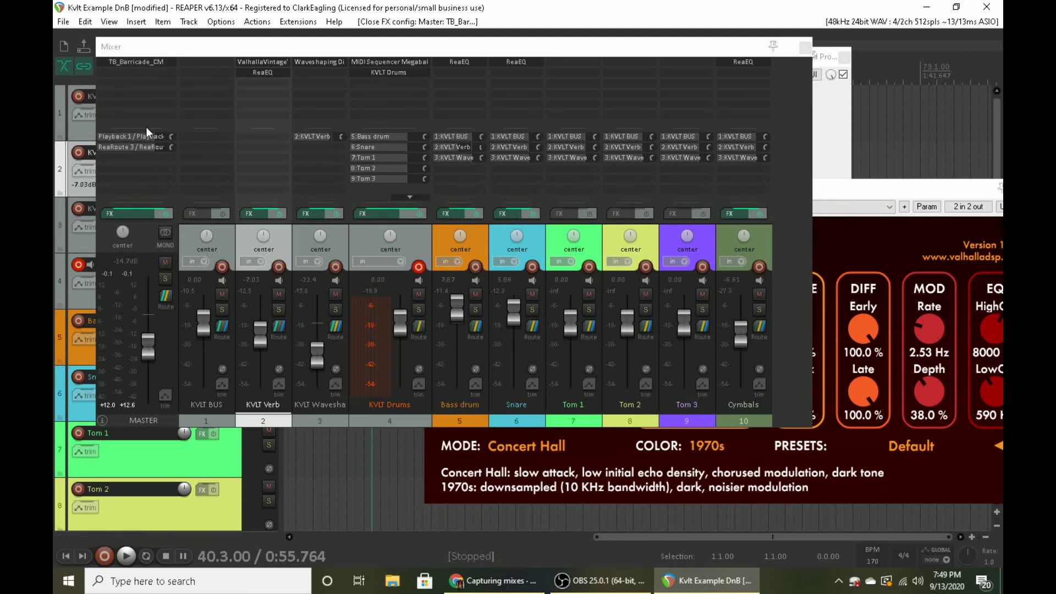
- Add ReaEQ (Cockos) to the master track and place it before the TB_Barricade_CM limiter
{"action": "double_click", "coordinate": [139, 80]}
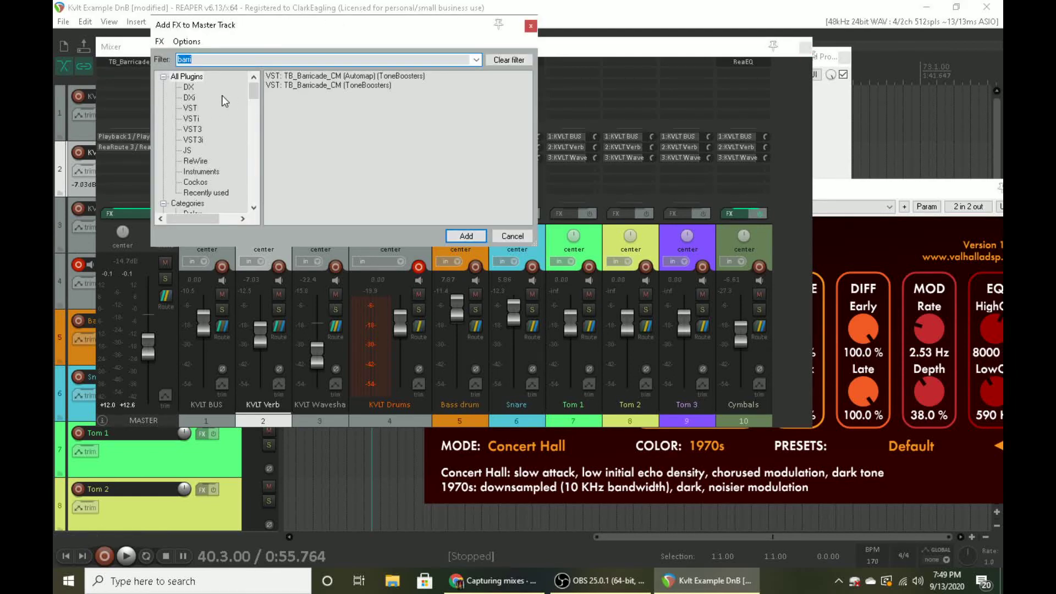
{"action": "type", "text": "reae"}
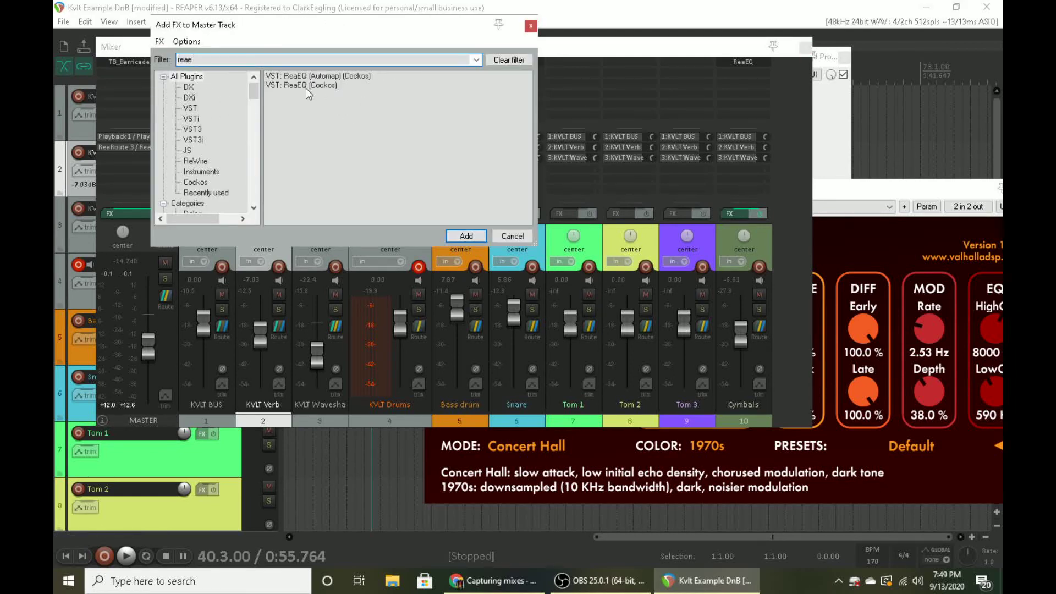
{"action": "double_click", "coordinate": [306, 85]}
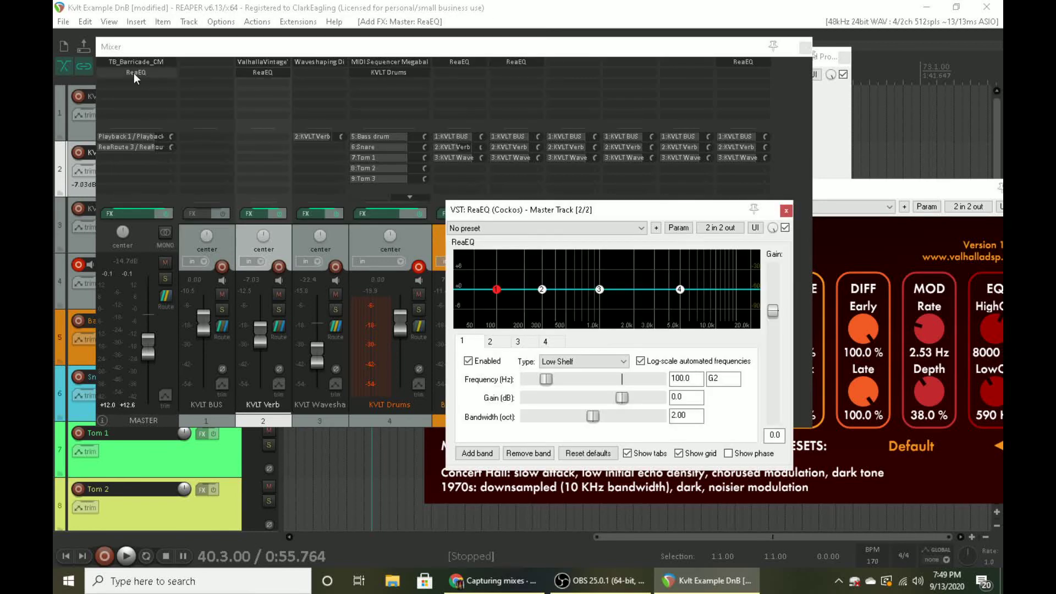
{"action": "left_click", "coordinate": [134, 72]}
{"action": "left_click_drag", "start_coordinate": [141, 66], "coordinate": [140, 62]}
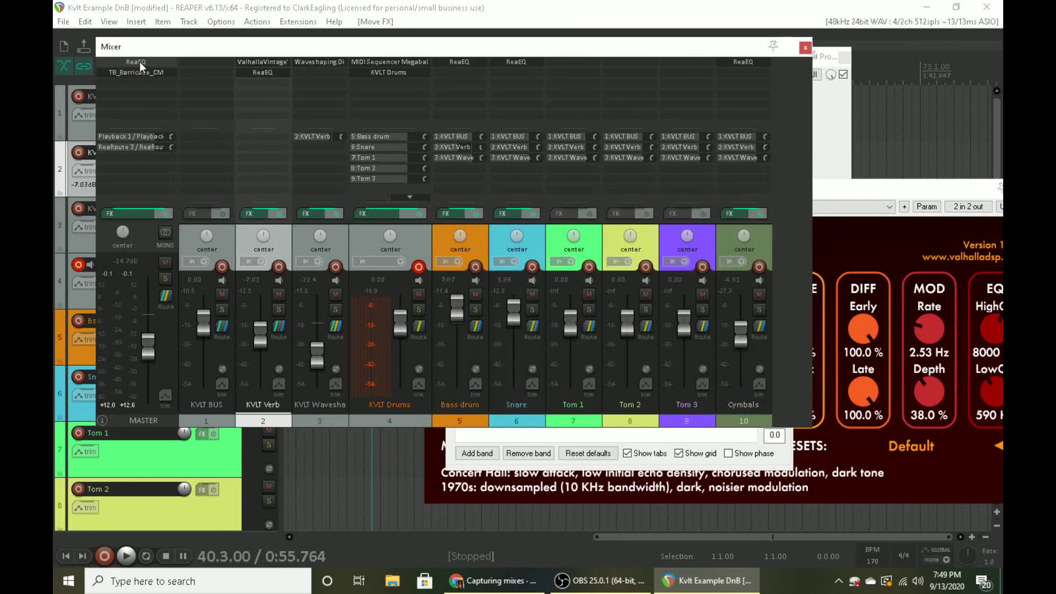
- Cut band 2 of the master ReaEQ by 3.4 dB at 274.5 Hz during playback, and stop
{"action": "key", "text": "space"}
{"action": "left_click", "coordinate": [470, 439]}
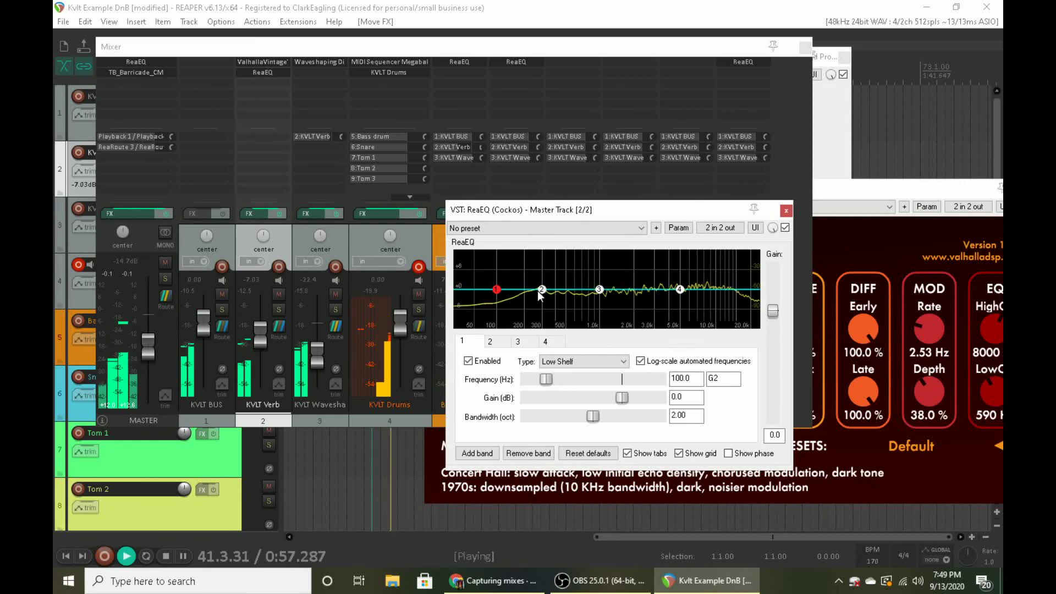
{"action": "left_click_drag", "start_coordinate": [541, 293], "coordinate": [537, 306]}
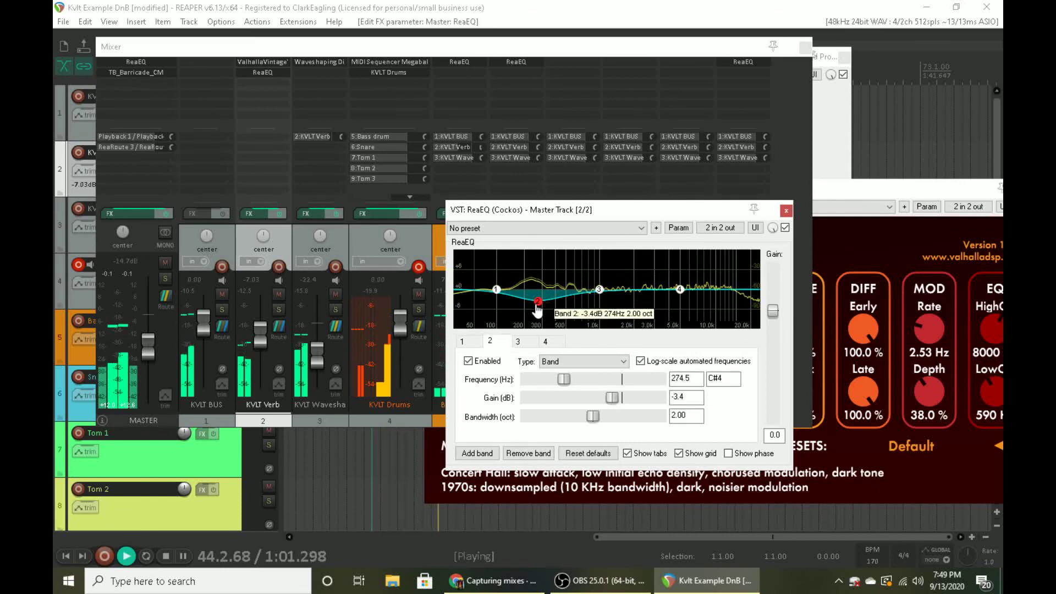
{"action": "key", "text": "space"}
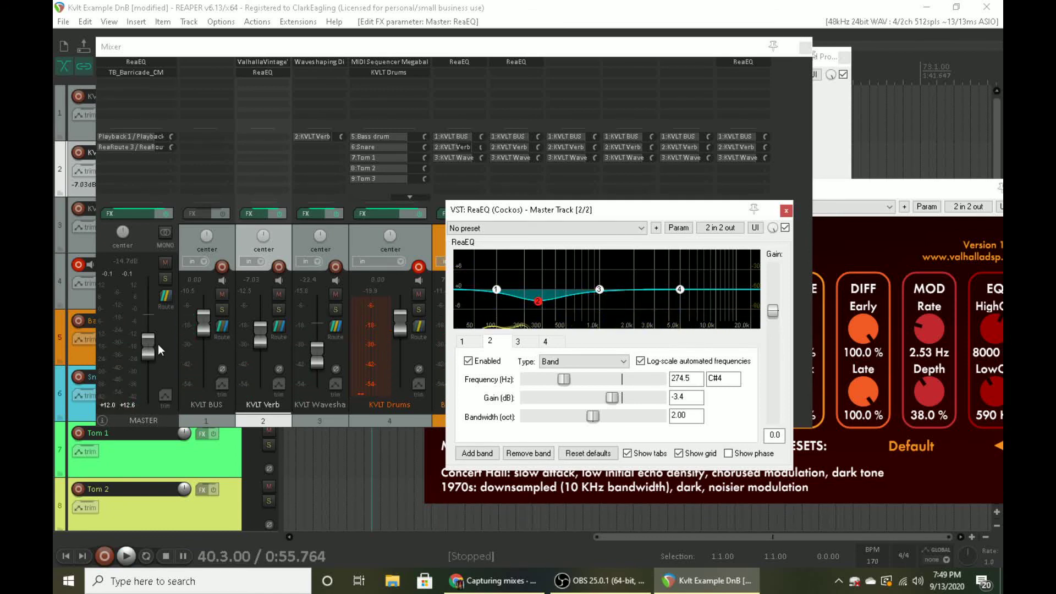
- Play the drums with the master limiter open and reset the master track's volume to 0.00 dB
{"action": "left_click", "coordinate": [130, 74]}
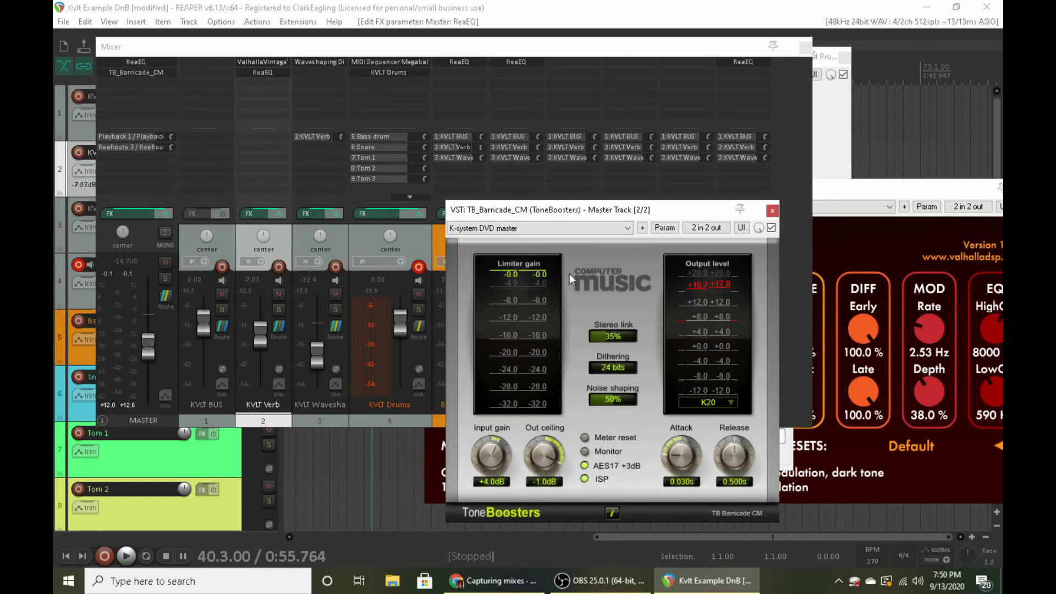
{"action": "key", "text": "space"}
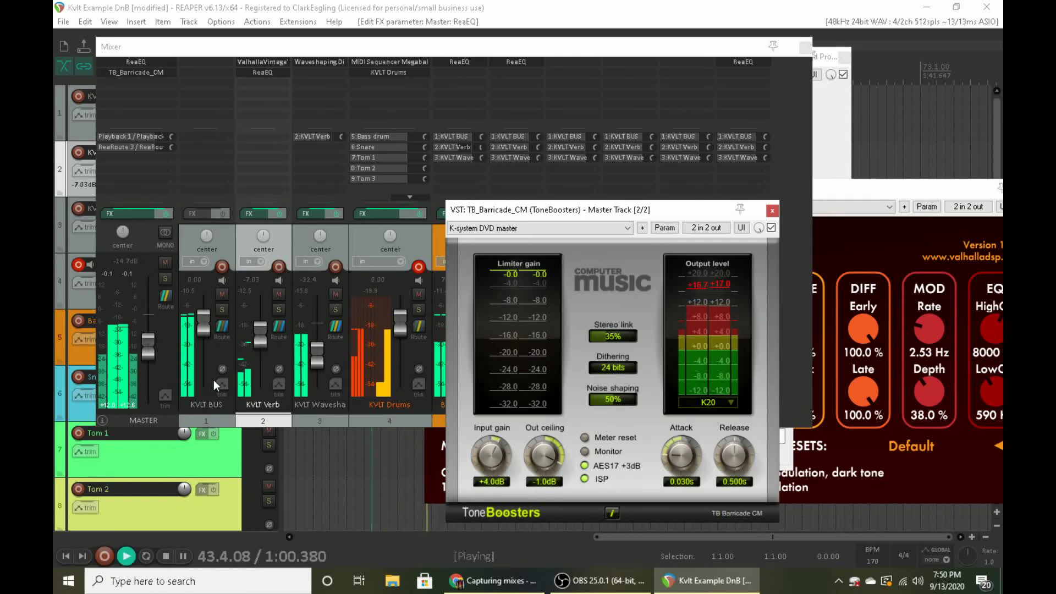
{"action": "left_click_drag", "start_coordinate": [151, 342], "coordinate": [155, 325]}
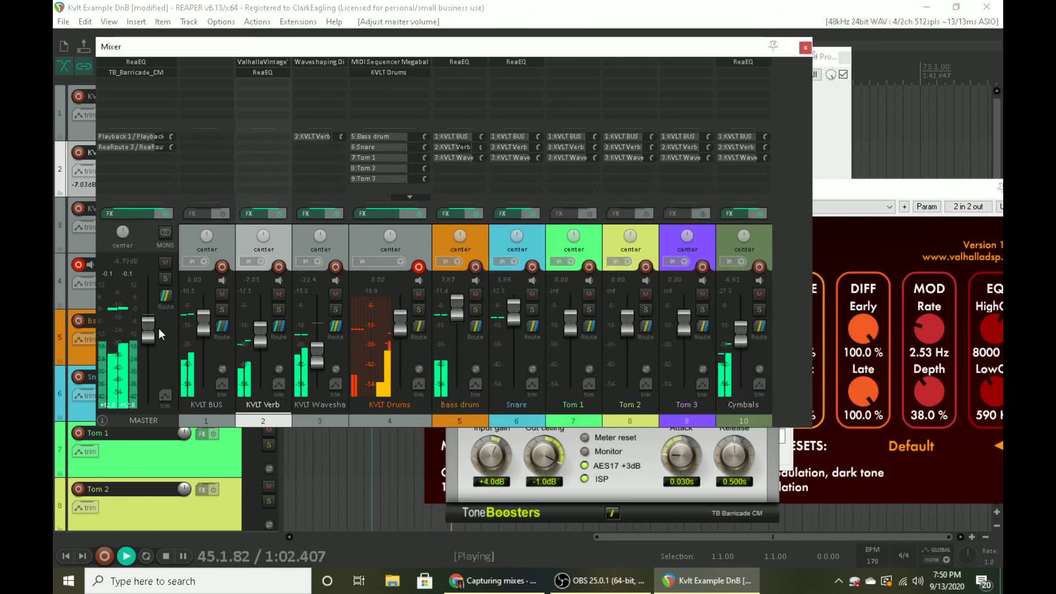
{"action": "double_click", "coordinate": [145, 325]}
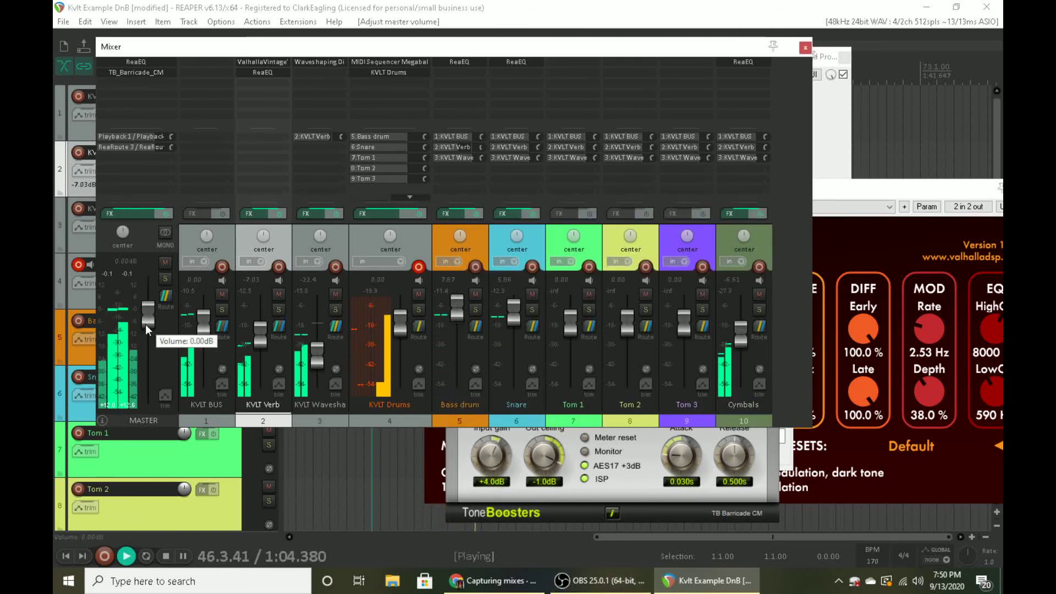
- Solo KVLT BUS, bypass ReaEQ on the KVLT Verb, Bass drum, Snare and Cymbals tracks during playback, and stop
{"action": "left_click", "coordinate": [223, 310]}
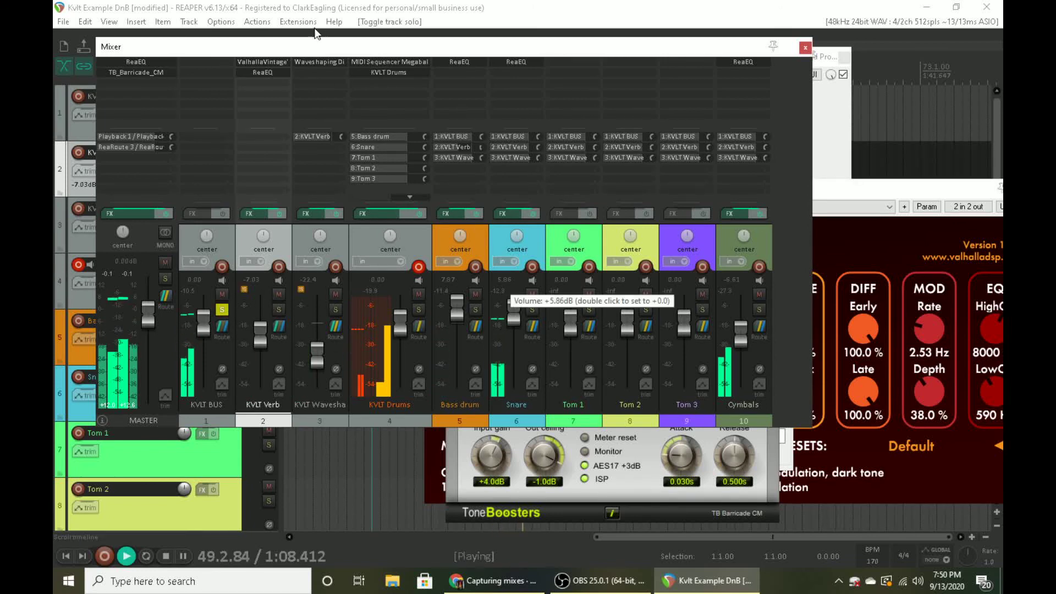
{"action": "left_click", "coordinate": [281, 74], "text": "shift"}
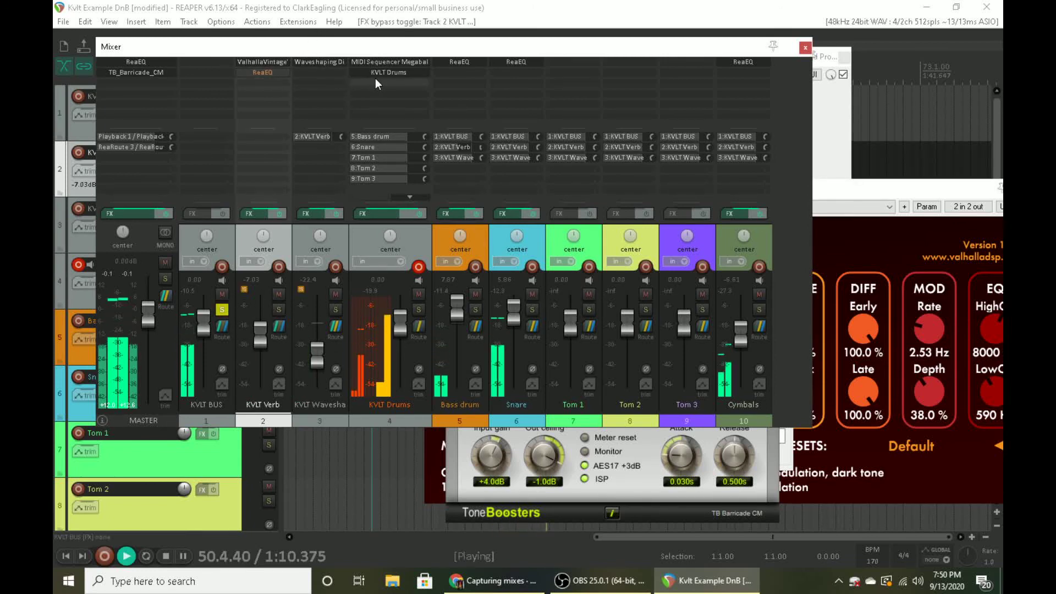
{"action": "left_click", "coordinate": [471, 64], "text": "shift"}
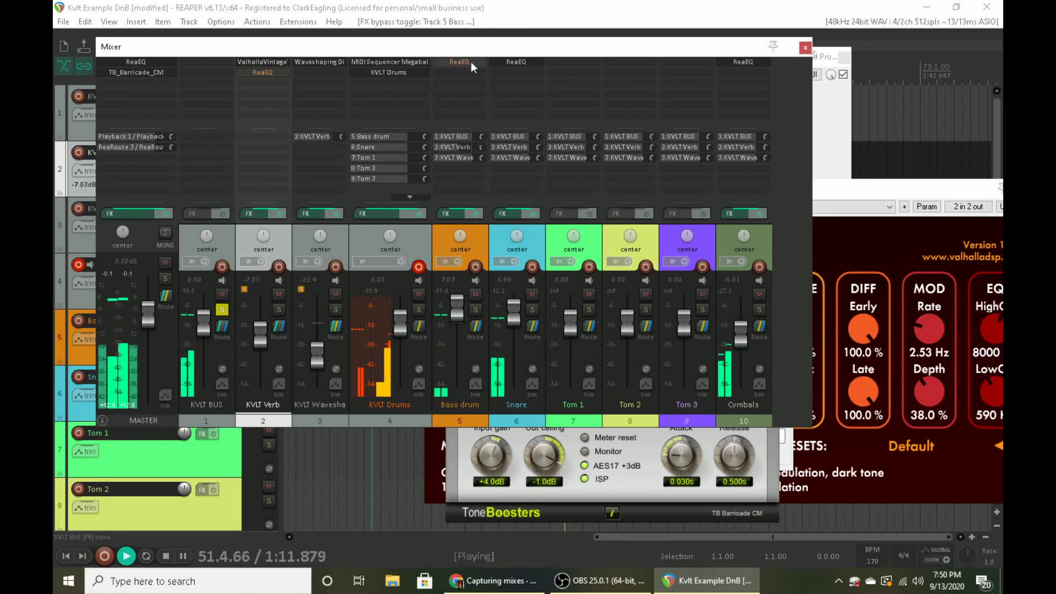
{"action": "left_click", "coordinate": [517, 61], "text": "shift"}
{"action": "left_click", "coordinate": [747, 62], "text": "shift"}
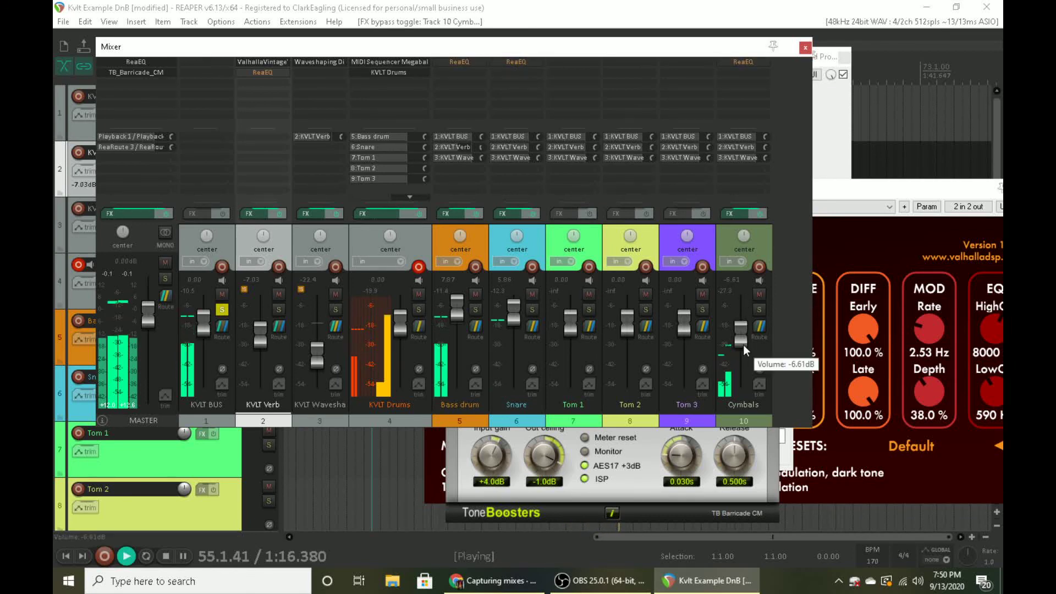
{"action": "key", "text": "space"}
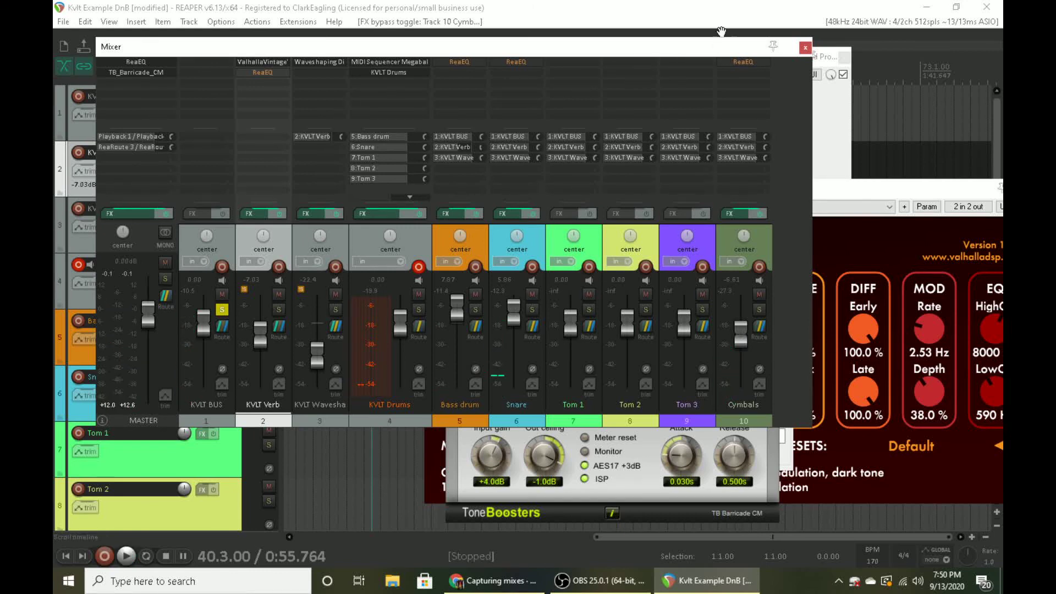
- Re-enable ReaEQ on the Cymbals, Snare, Bass drum and KVLT Verb tracks and unsolo KVLT BUS
{"action": "left_click", "coordinate": [515, 63], "text": "shift"}
{"action": "left_click", "coordinate": [442, 65], "text": "shift"}
{"action": "left_click", "coordinate": [257, 70], "text": "shift"}
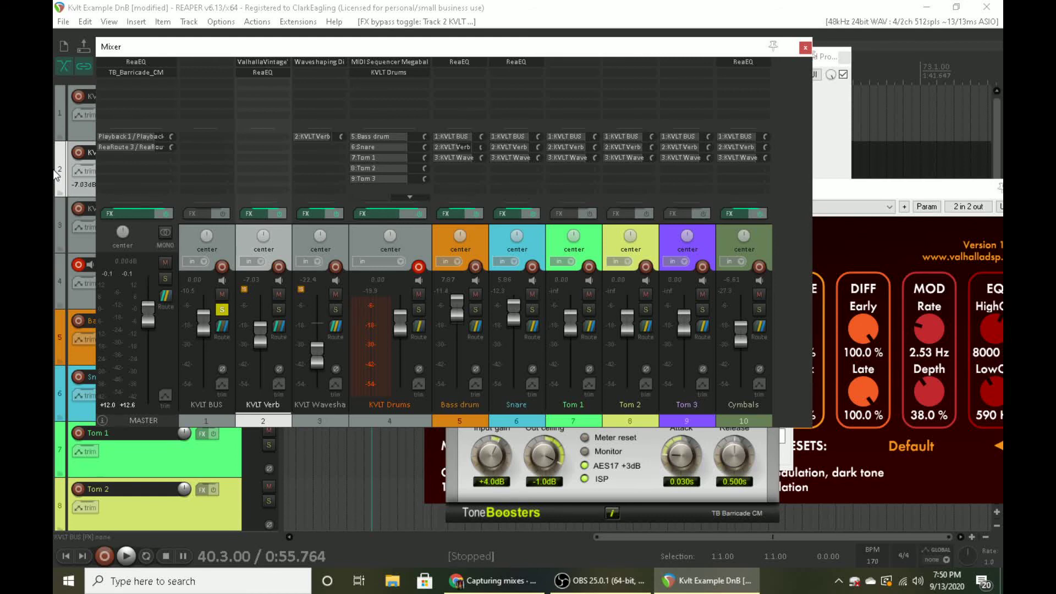
{"action": "left_click", "coordinate": [223, 309]}
- Review the Bass drum track's ReaEQ, close it, and maximize the mixer window
{"action": "left_click", "coordinate": [459, 62]}
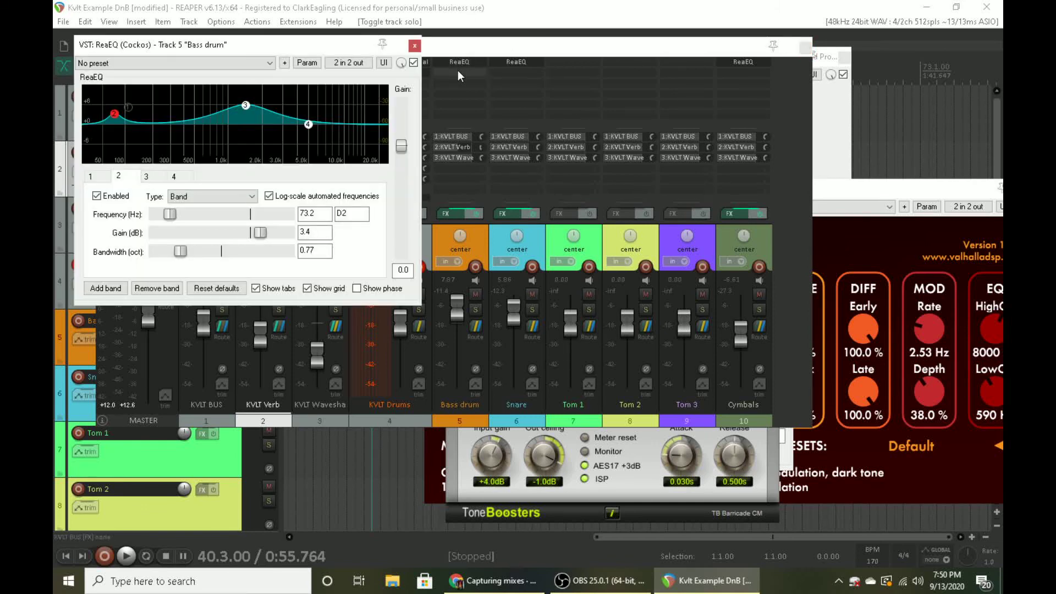
{"action": "left_click", "coordinate": [415, 46]}
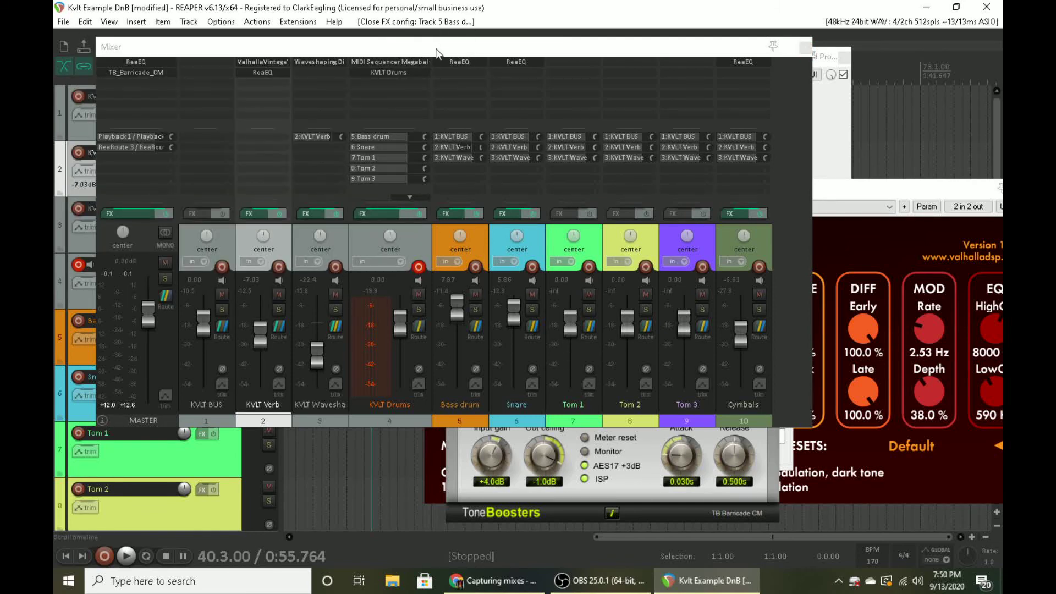
{"action": "left_click_drag", "start_coordinate": [436, 54], "coordinate": [545, 149]}
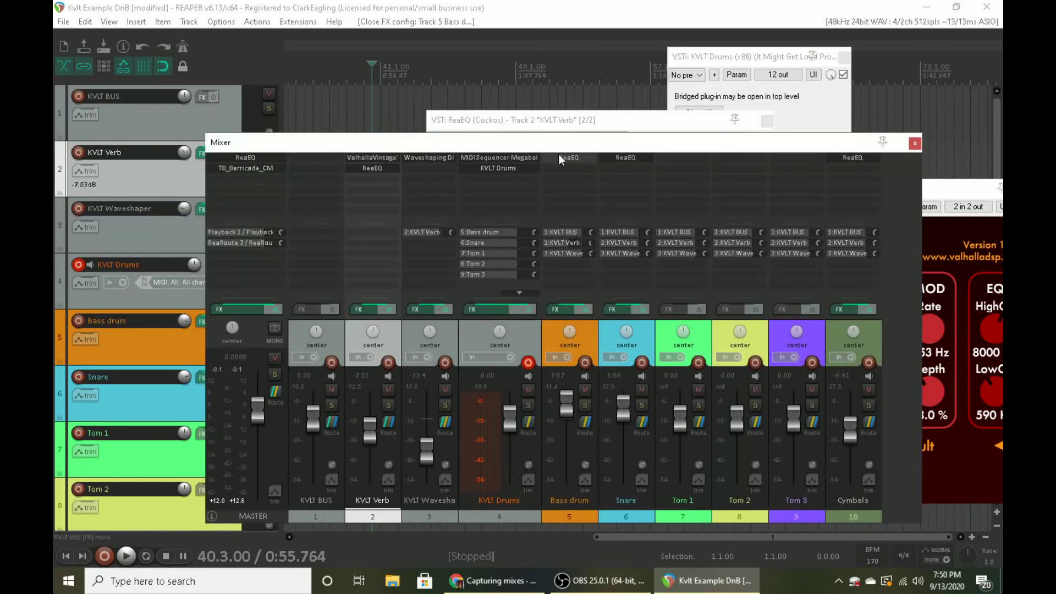
{"action": "double_click", "coordinate": [387, 143]}
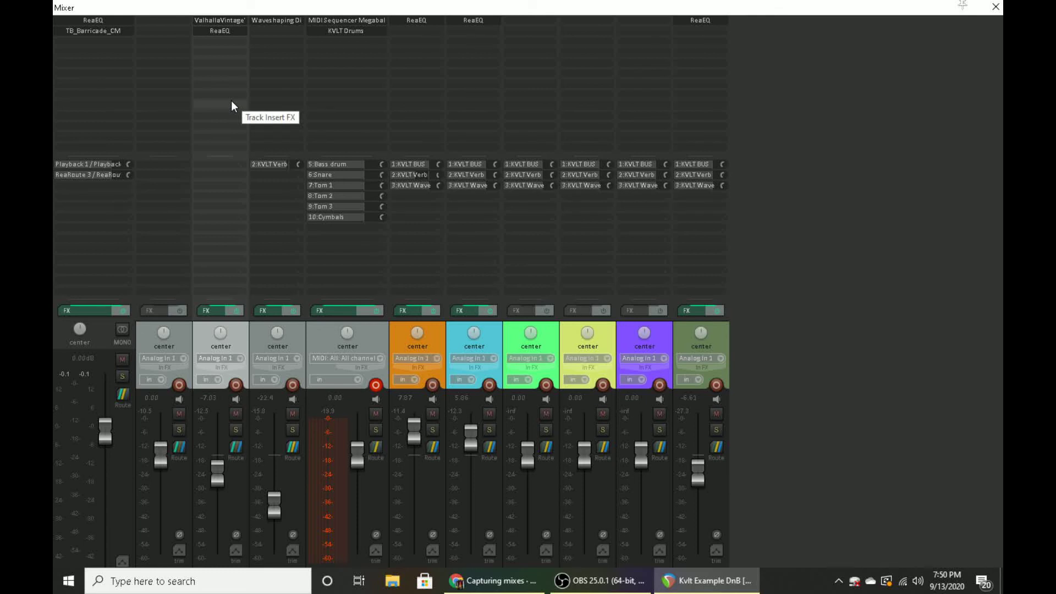
- Review the Cymbals track's ReaEQ and the KVLT Waveshaper track's Waveshaping Distortion, closing each one
{"action": "left_click", "coordinate": [710, 21]}
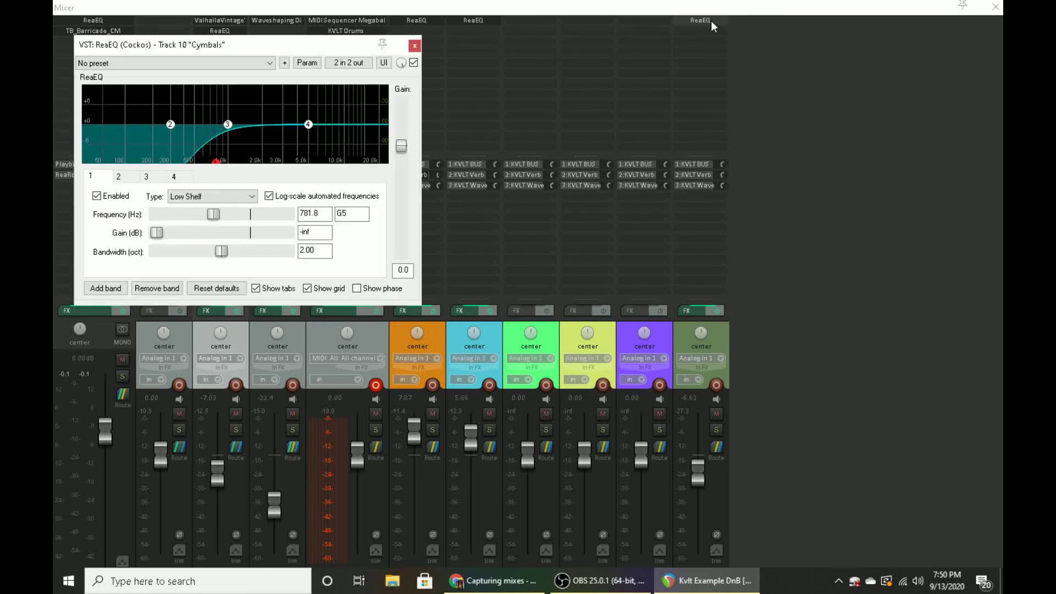
{"action": "mouse_move", "coordinate": [216, 165]}
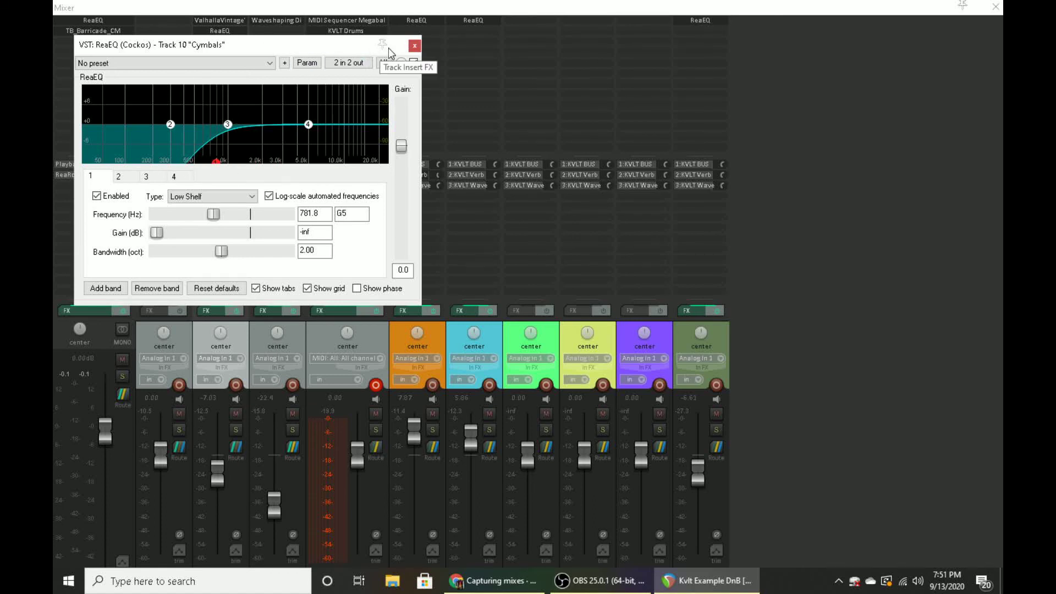
{"action": "left_click", "coordinate": [415, 46]}
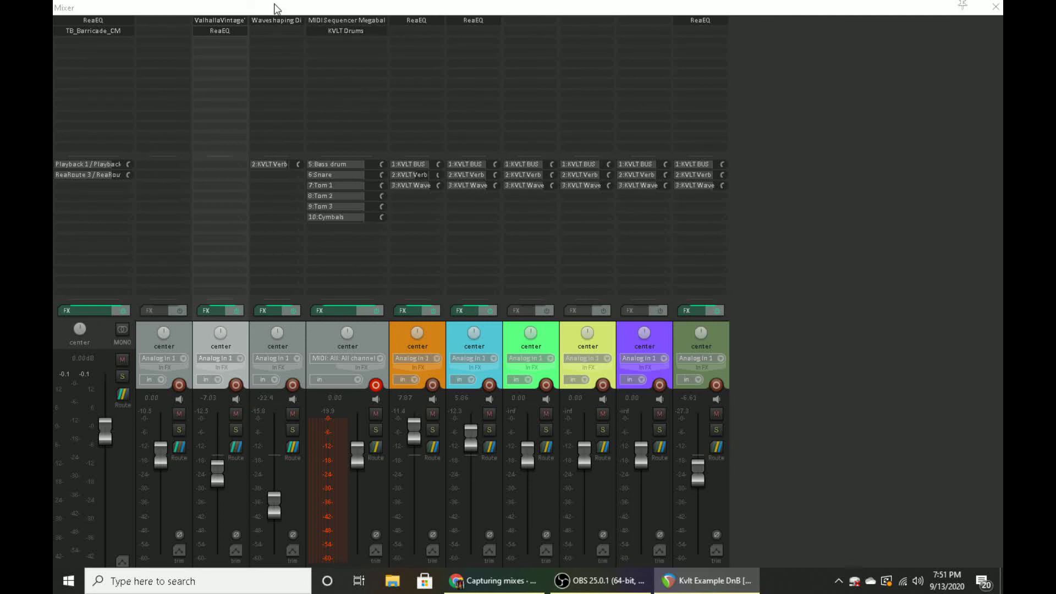
{"action": "left_click", "coordinate": [276, 19]}
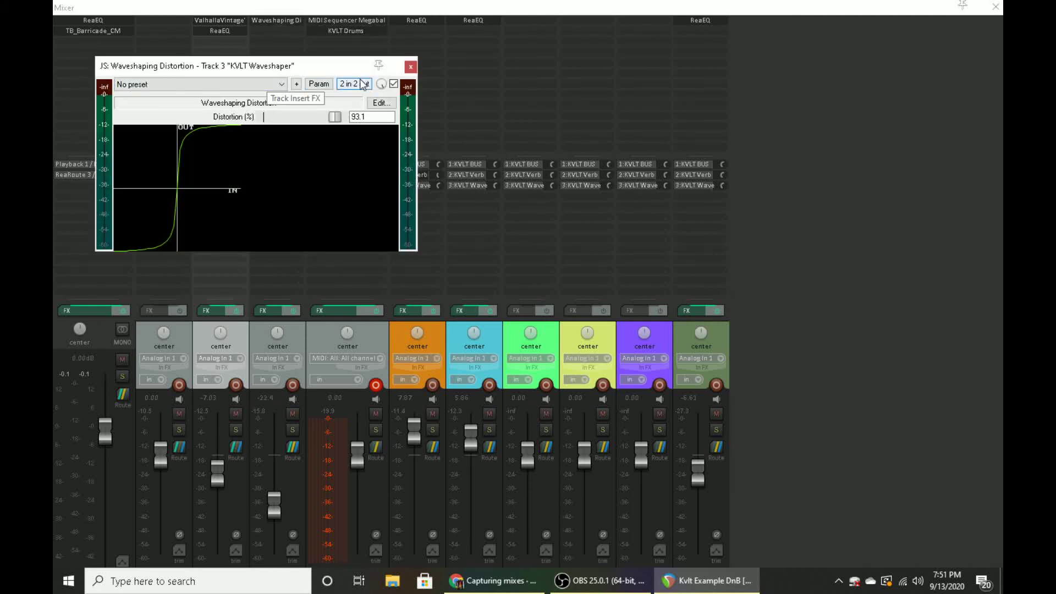
{"action": "left_click", "coordinate": [284, 18]}
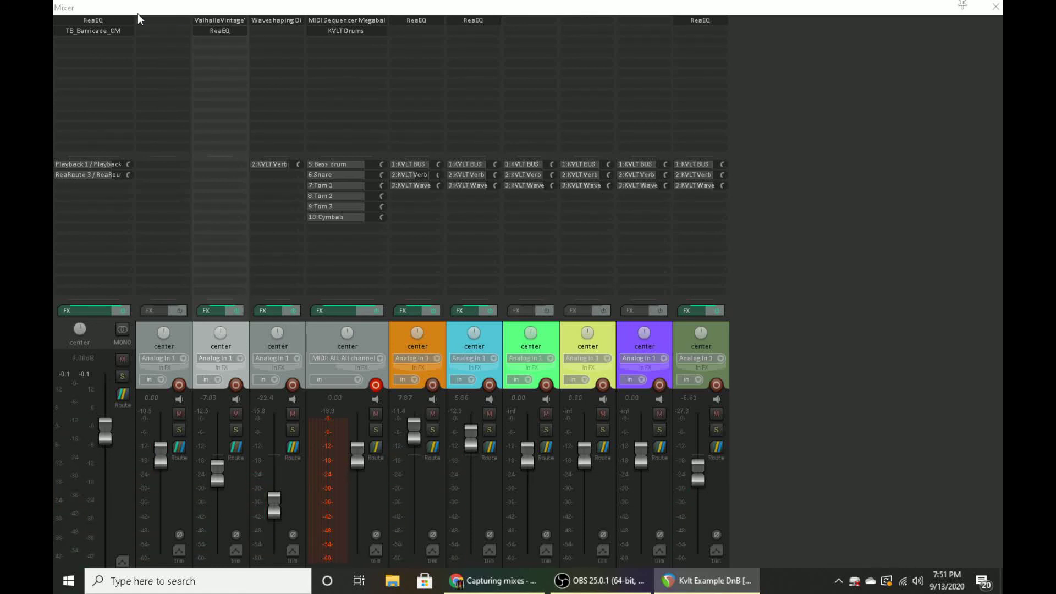
- Review the master track's TB_Barricade_CM limiter and ReaEQ, and close the equalizer
{"action": "left_click", "coordinate": [91, 31]}
{"action": "left_click", "coordinate": [92, 31]}
{"action": "left_click", "coordinate": [91, 24]}
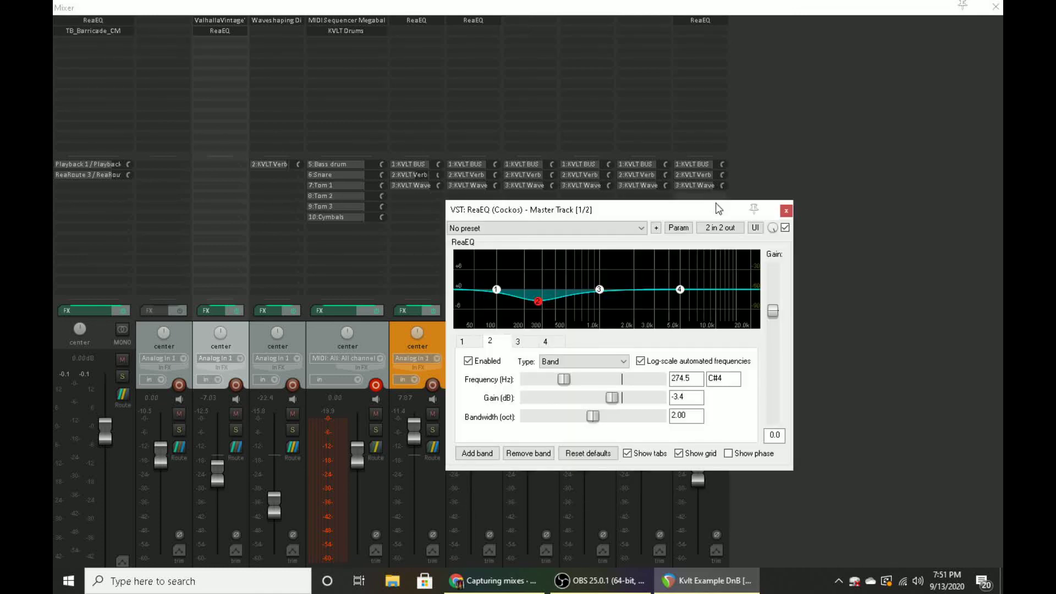
{"action": "left_click", "coordinate": [786, 211]}
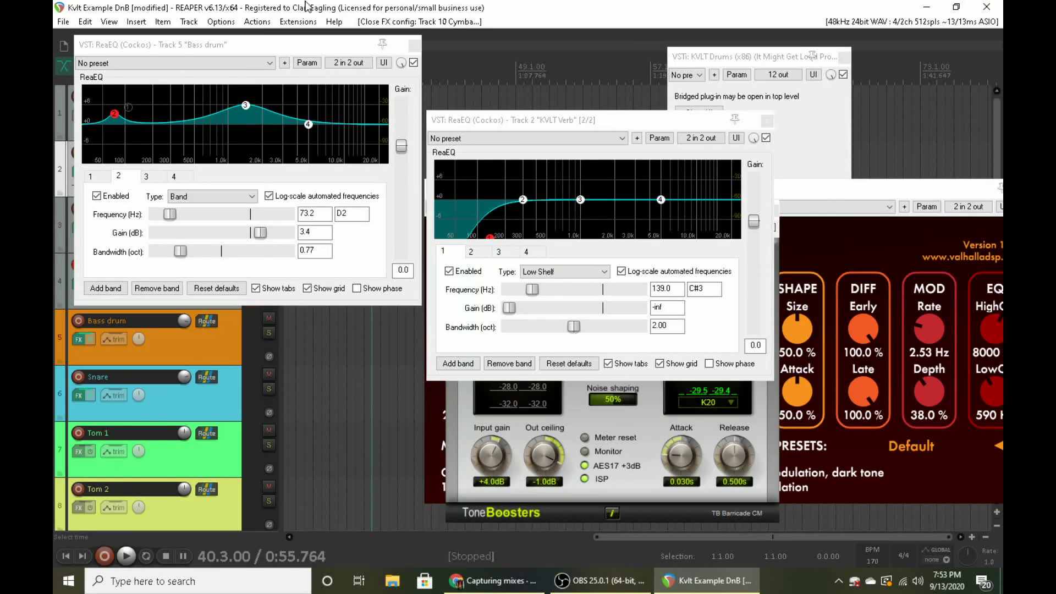
- Save the project and switch to OBS
{"action": "key", "text": "ctrl+s"}
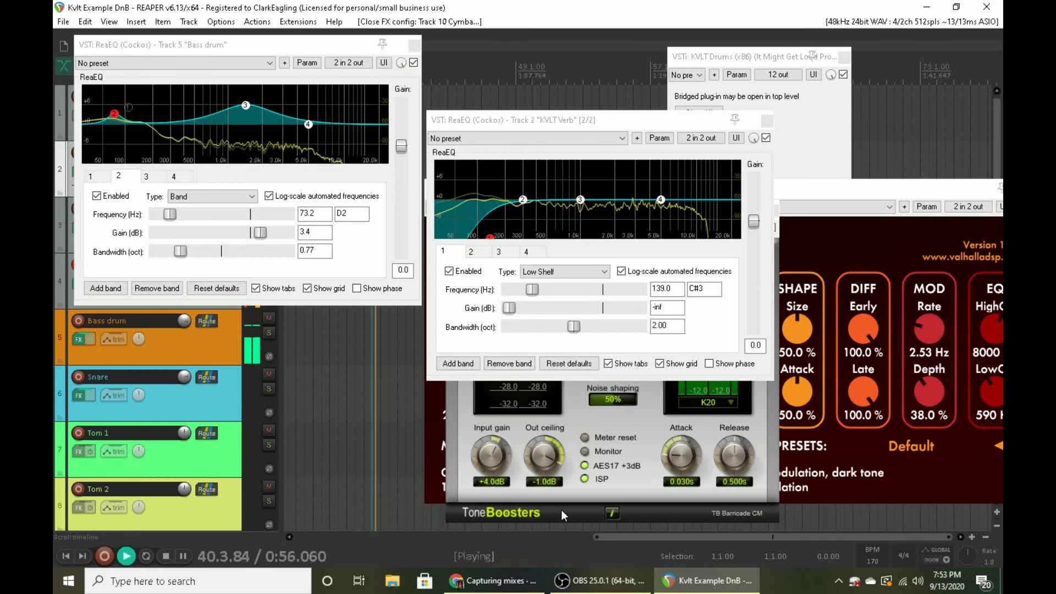
{"action": "key", "text": "alt+Tab"}
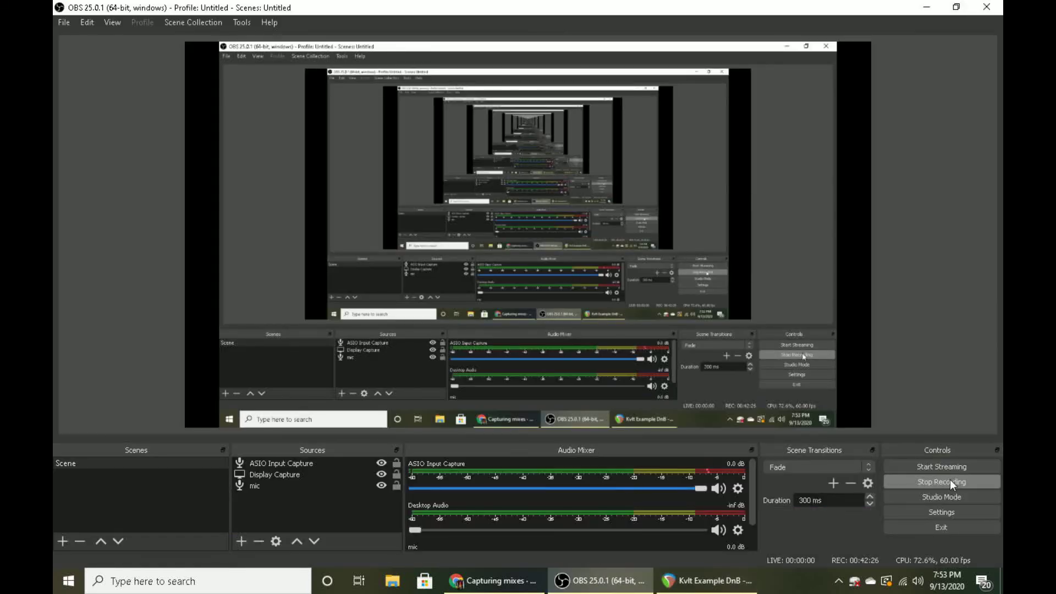